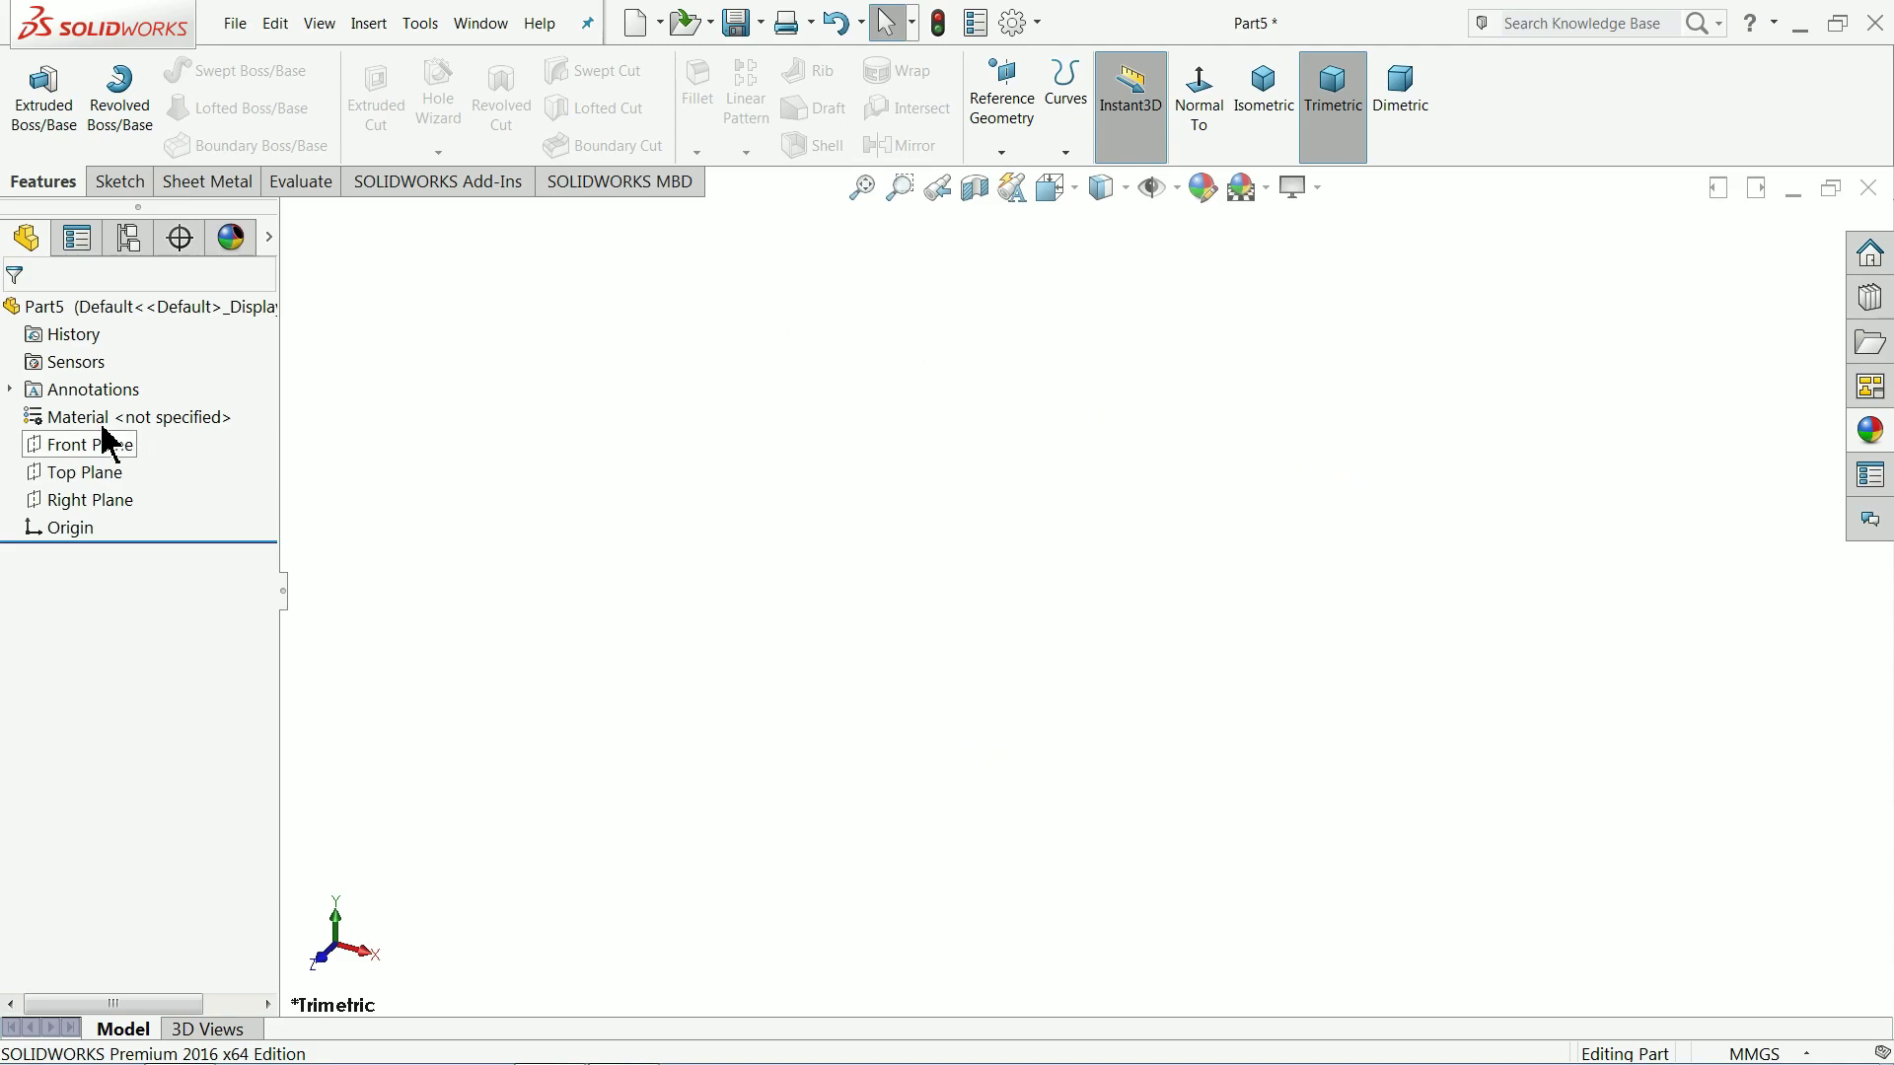
Step: Start a new sketch on the Front Plane
left_click(40, 449)
left_click(46, 410)
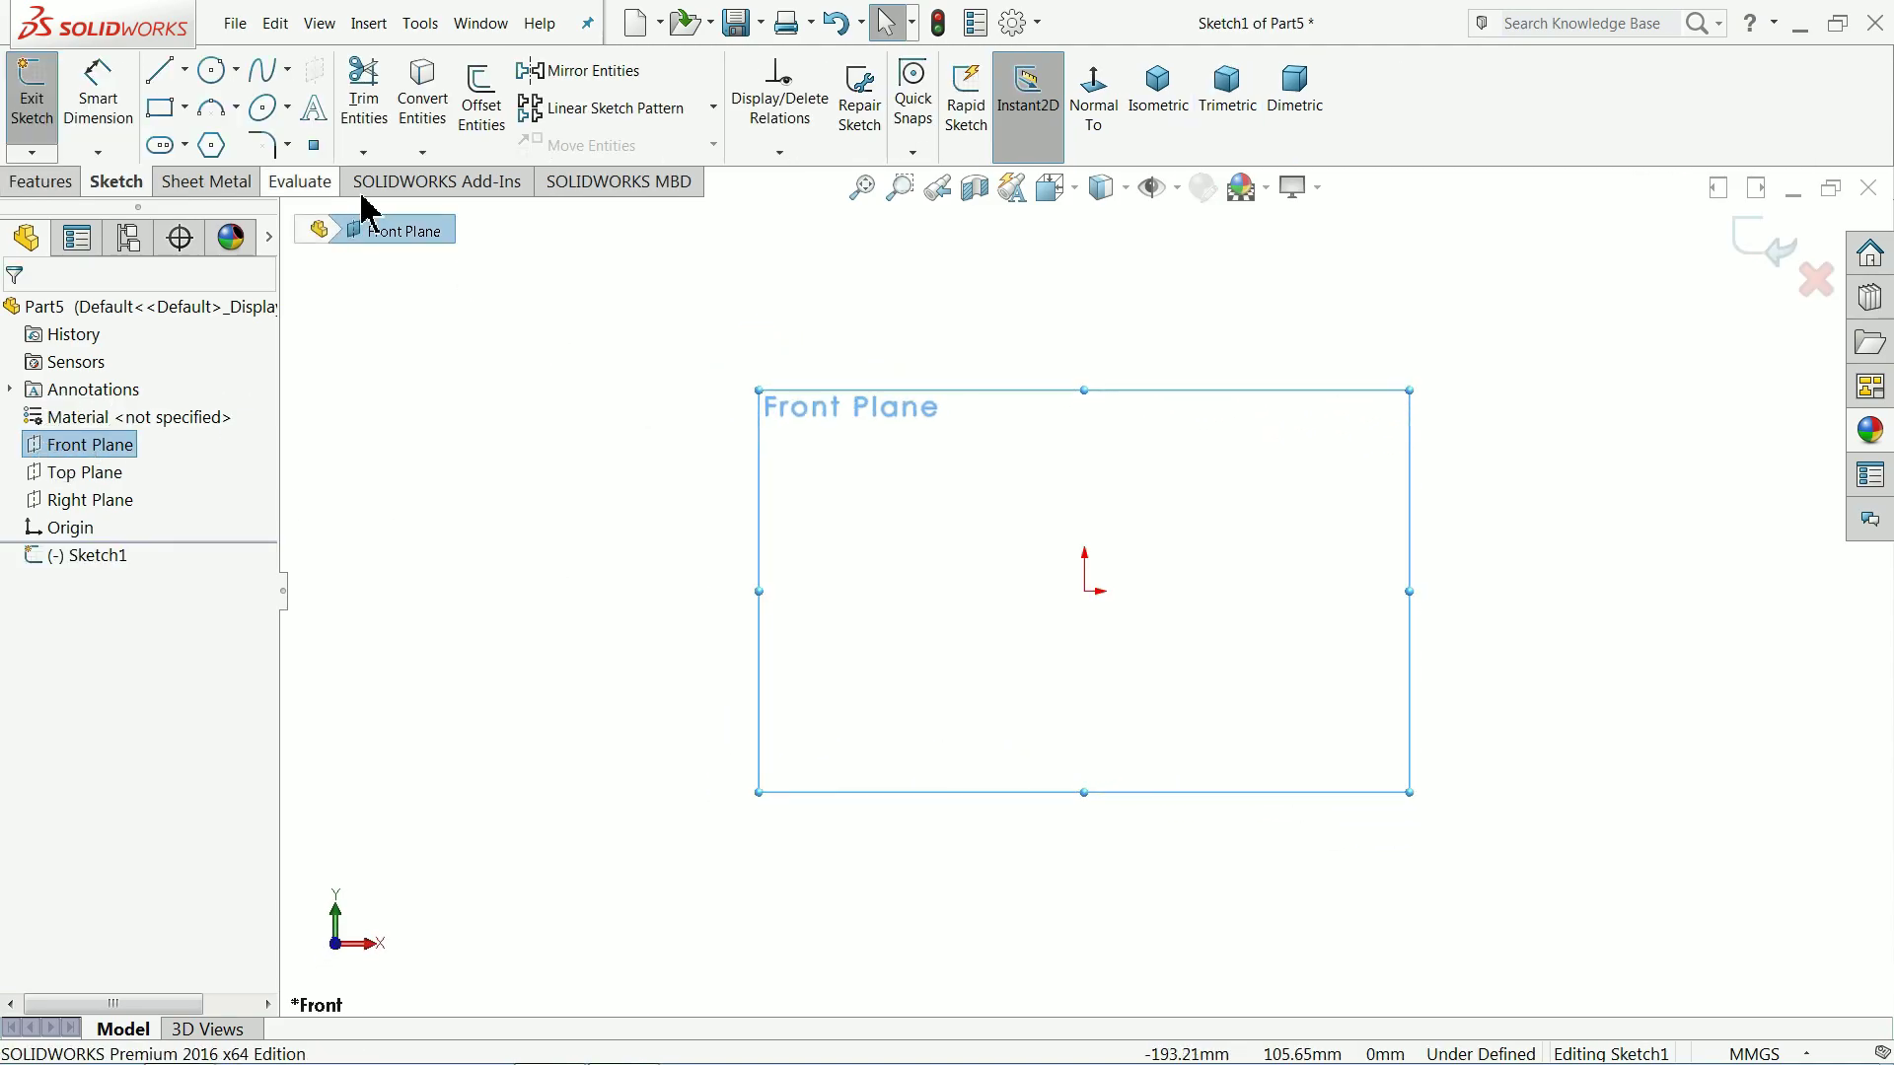
left_click(161, 70)
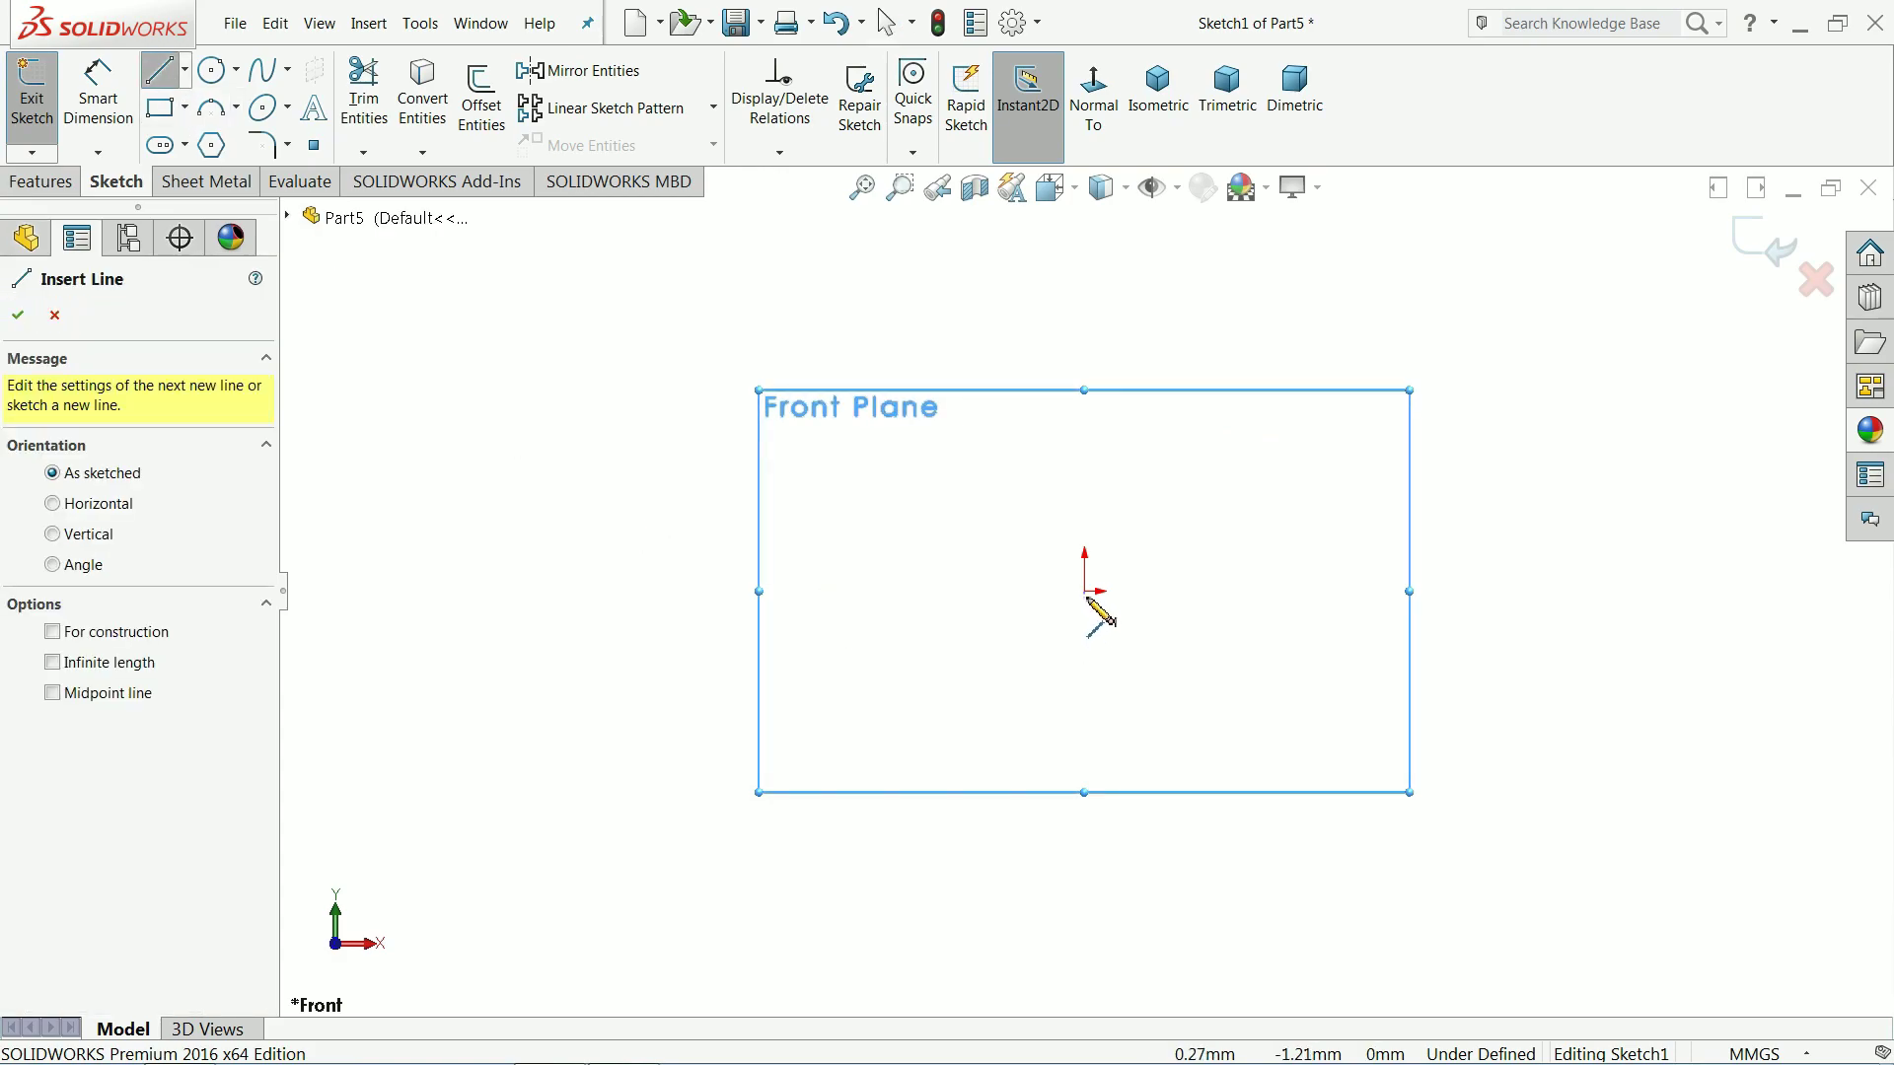
Step: Draw the first profile lines from the origin: 184 mm bottom edge, 9.58 mm right end, leftward step
left_click(1085, 489)
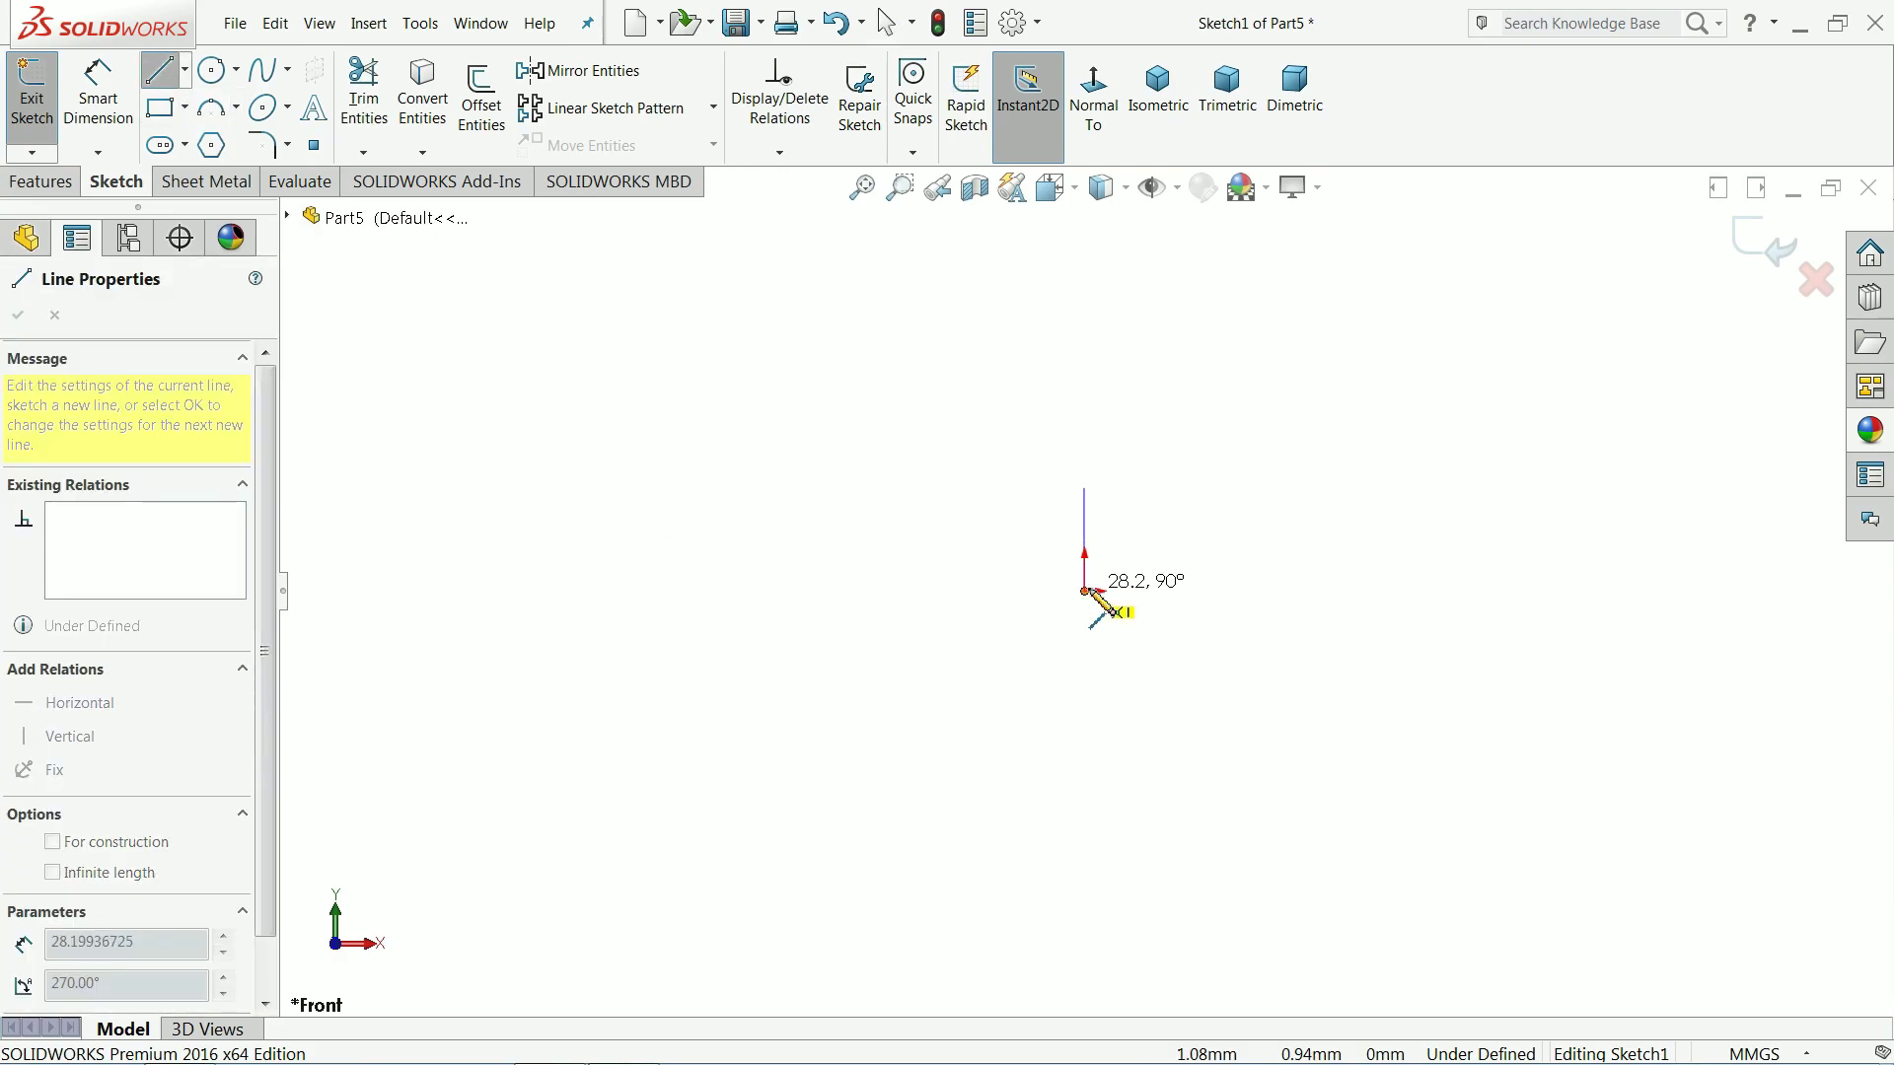
left_click(1084, 591)
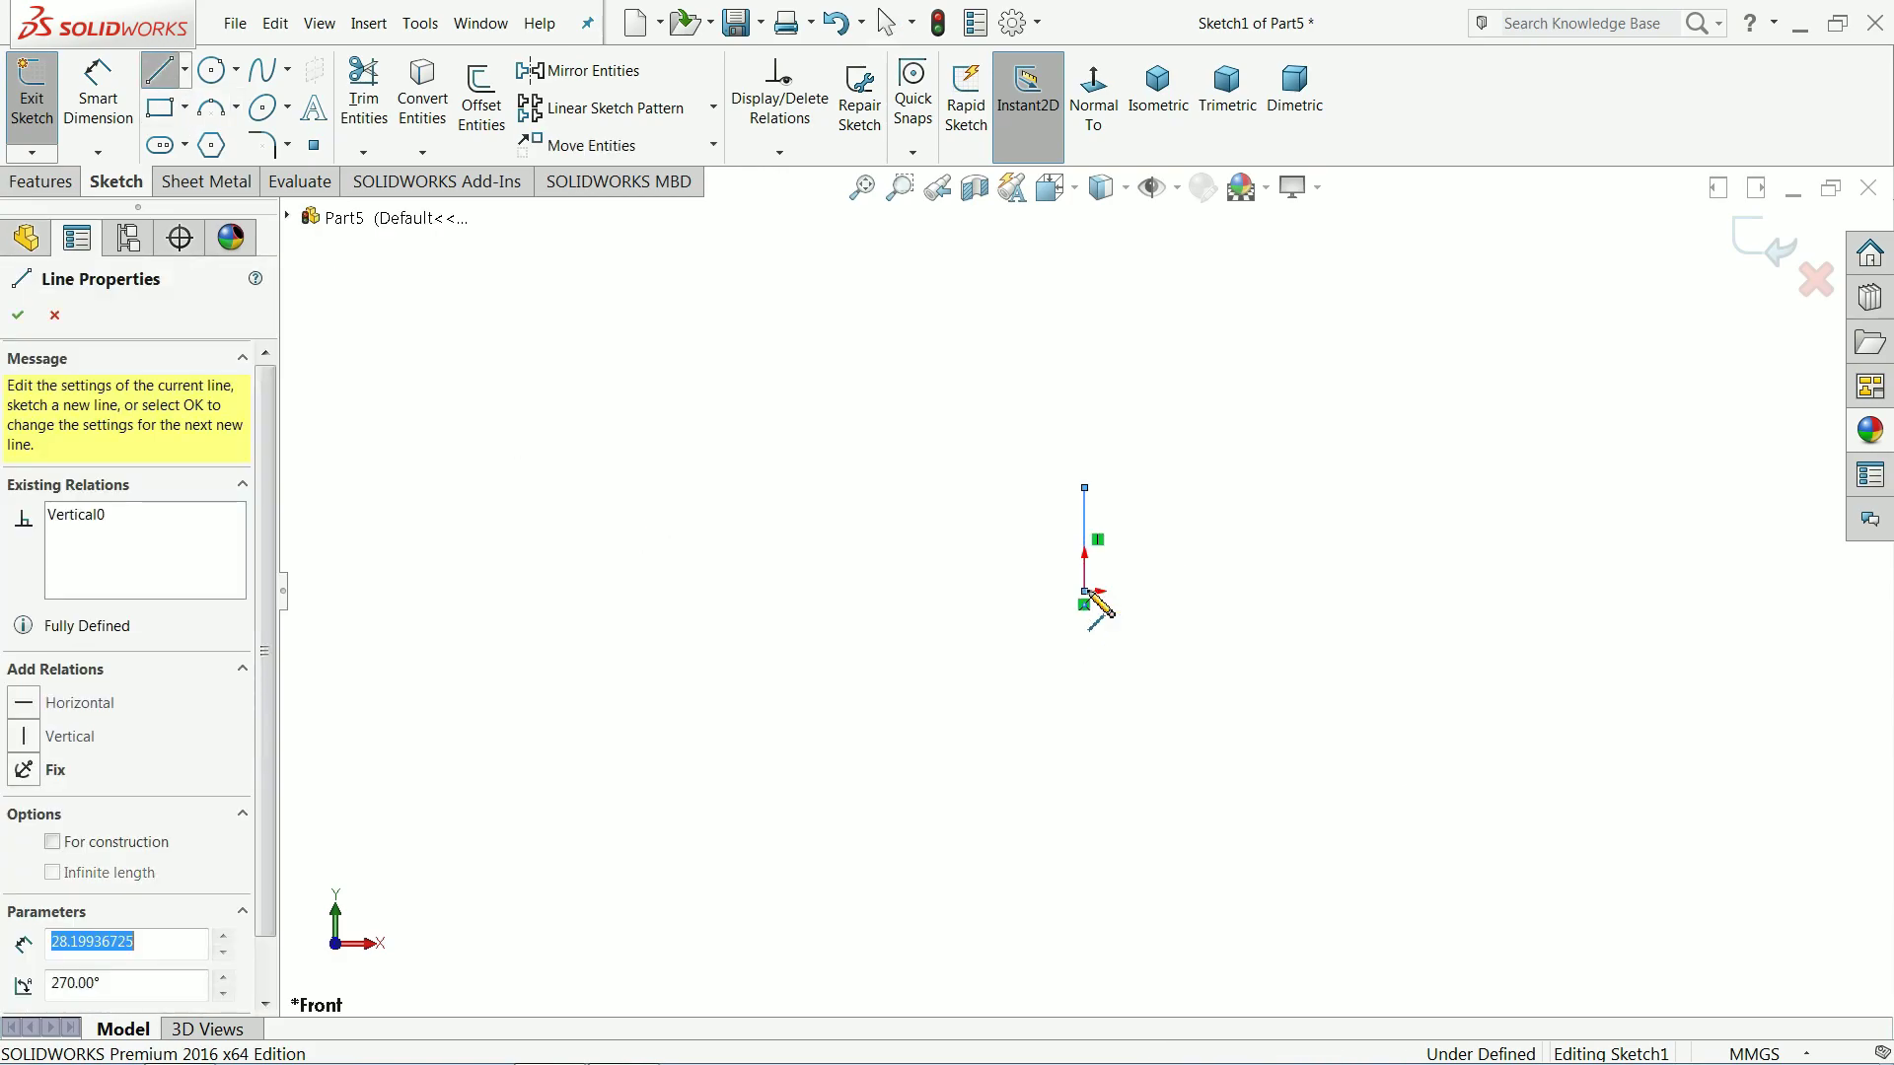
left_click(1757, 592)
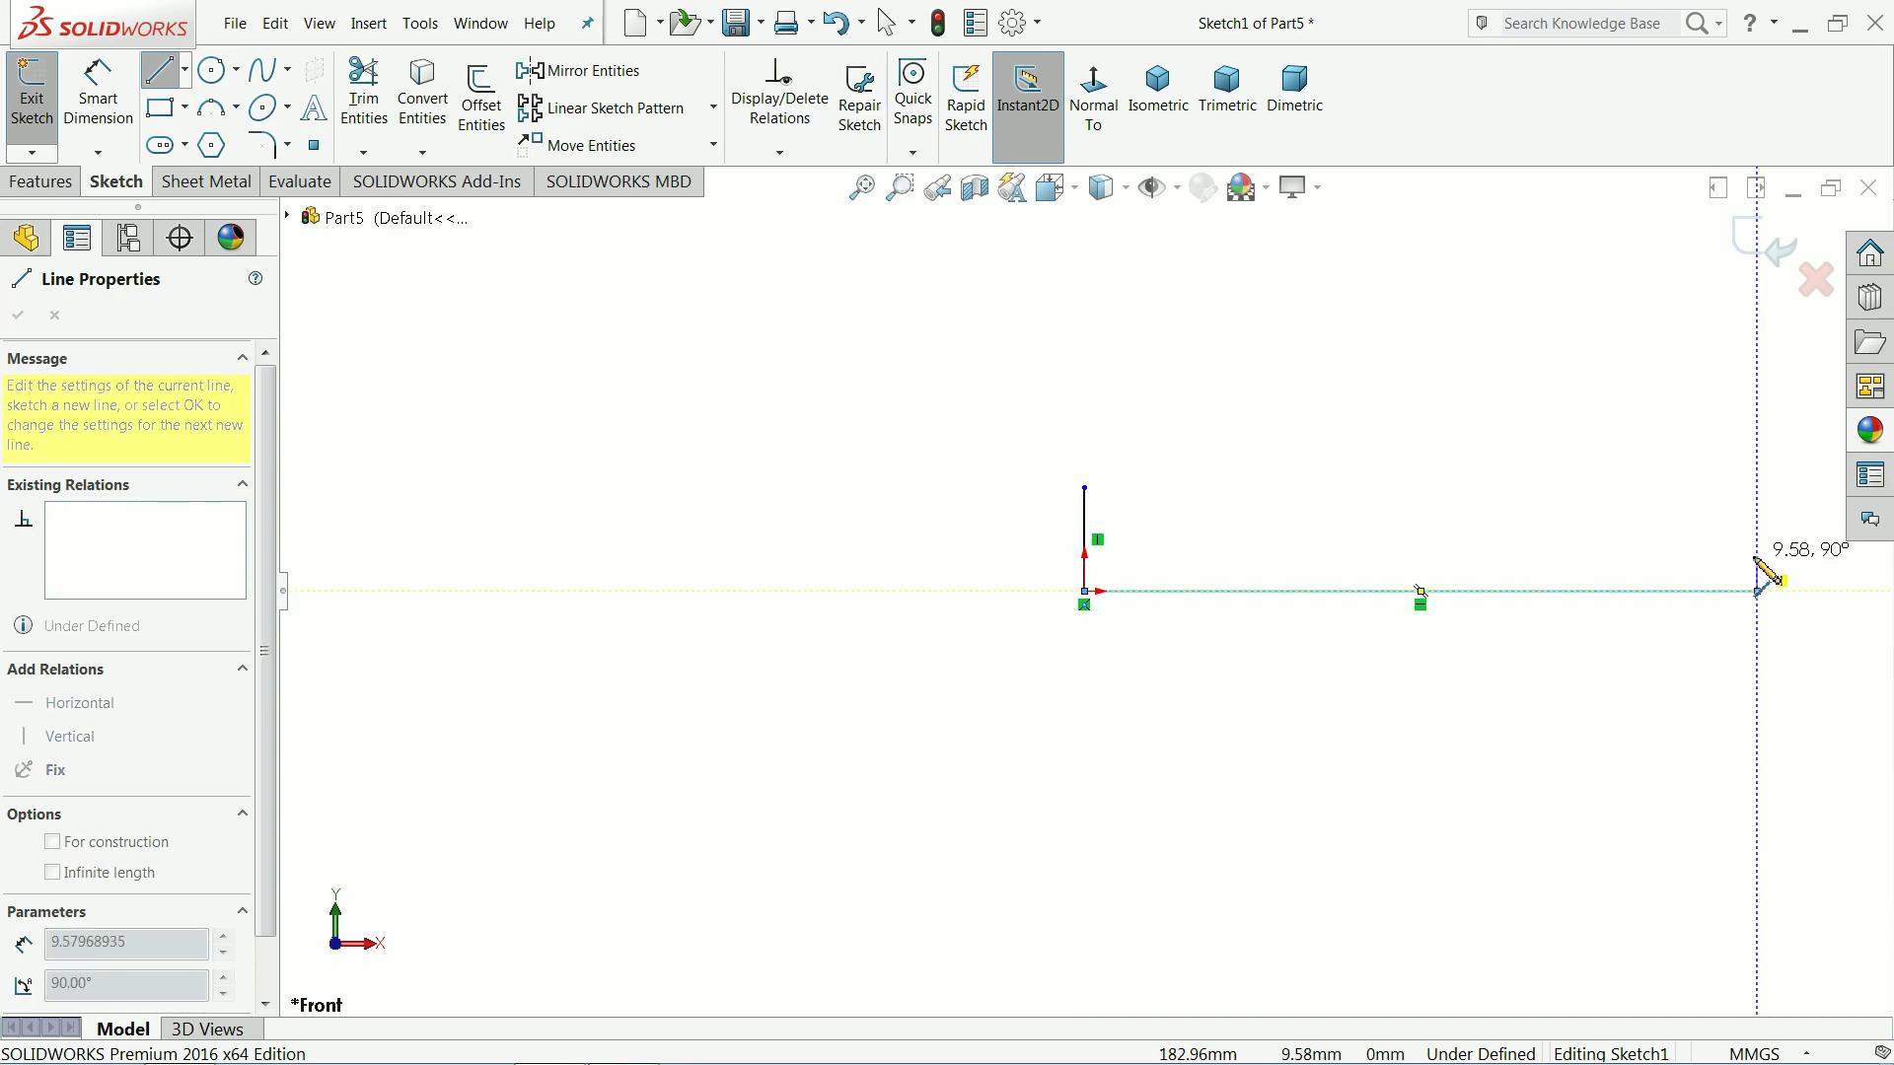
left_click(1757, 556)
scroll(1695, 556, "down", 5)
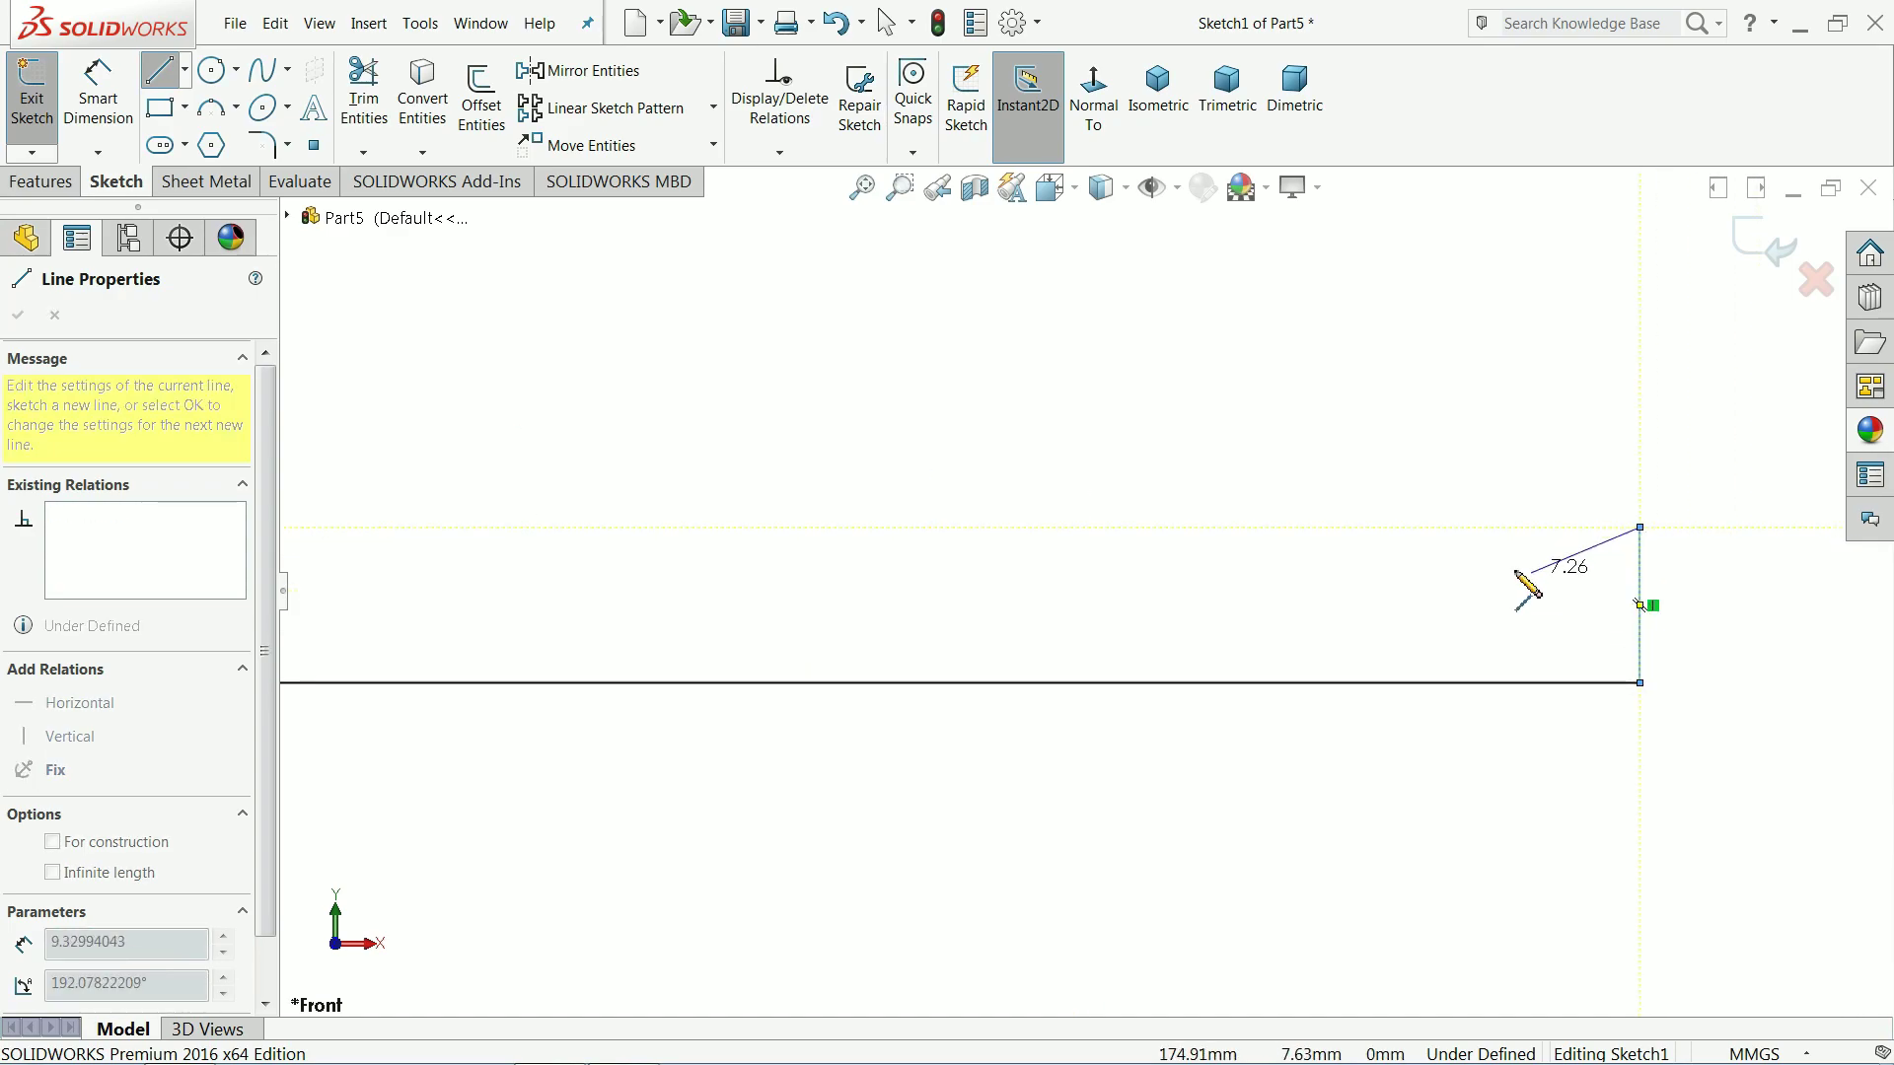
left_click(1452, 529)
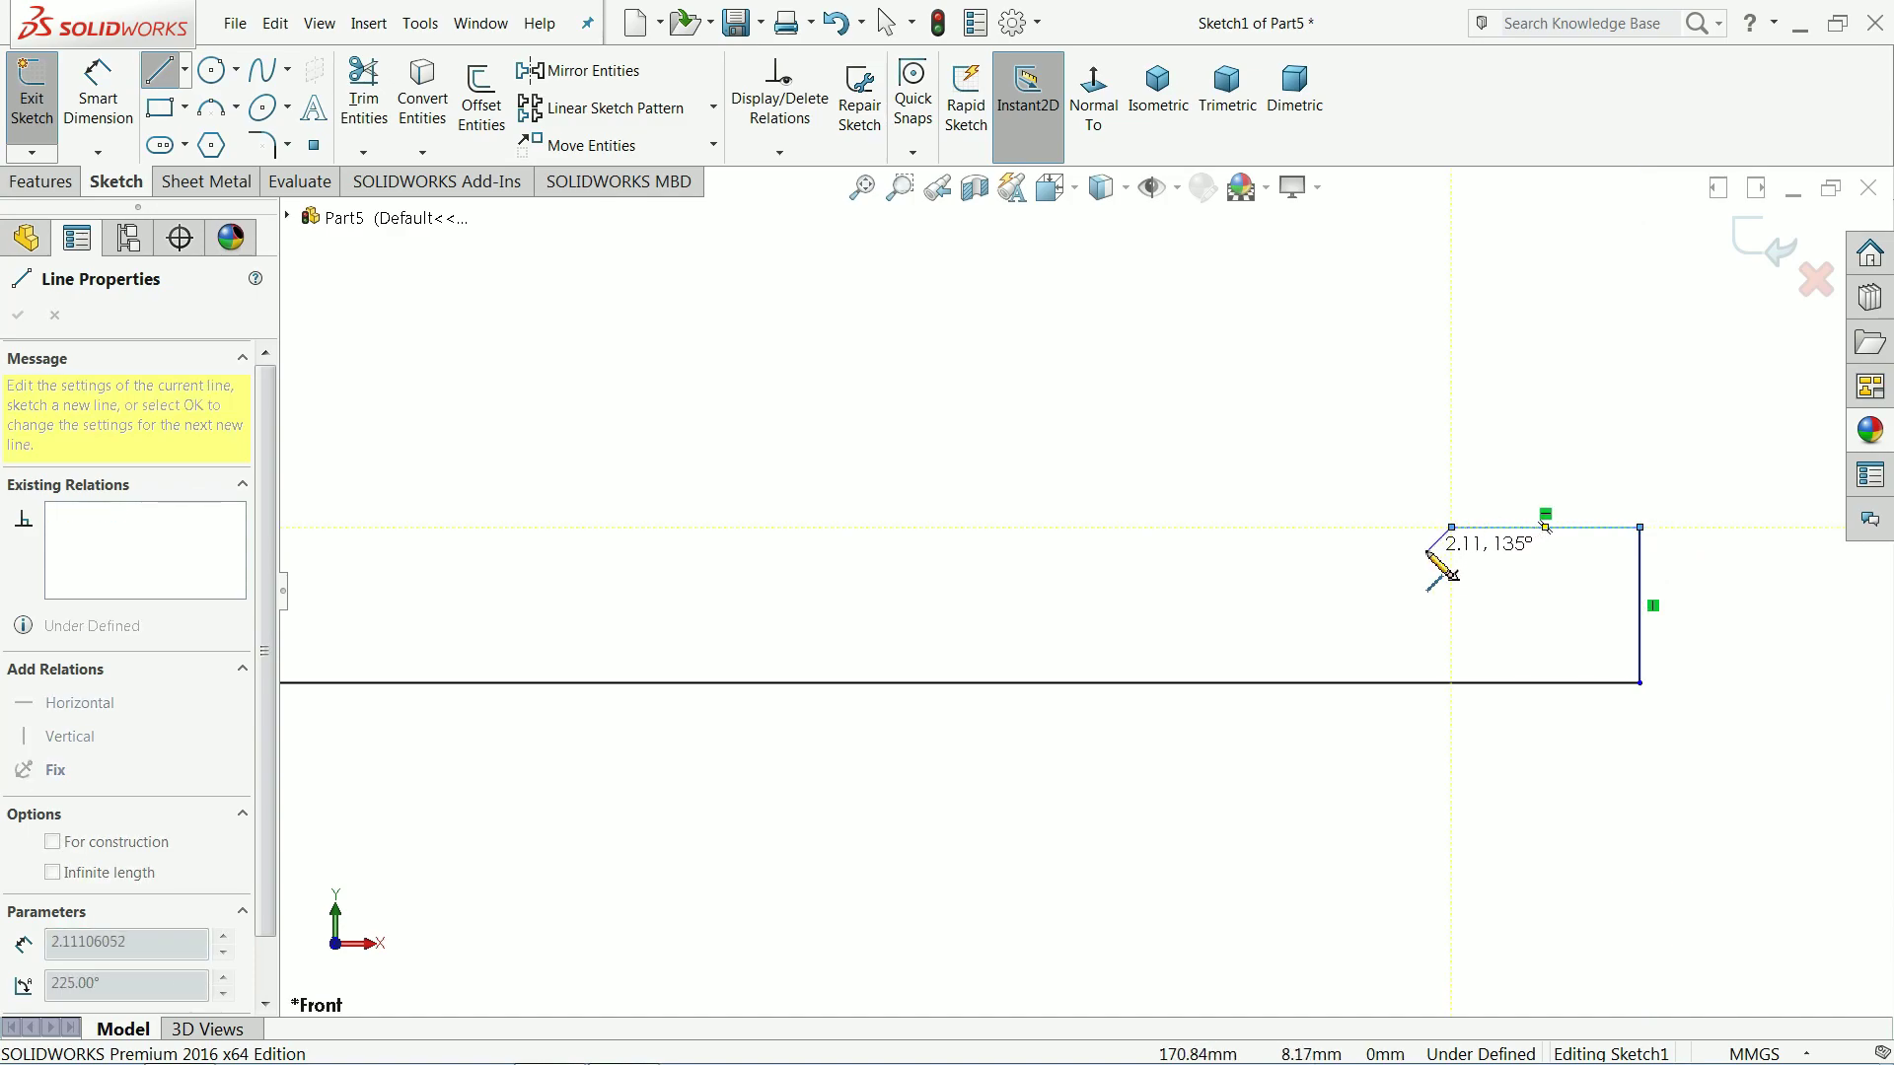
scroll(1427, 553, "down", 4)
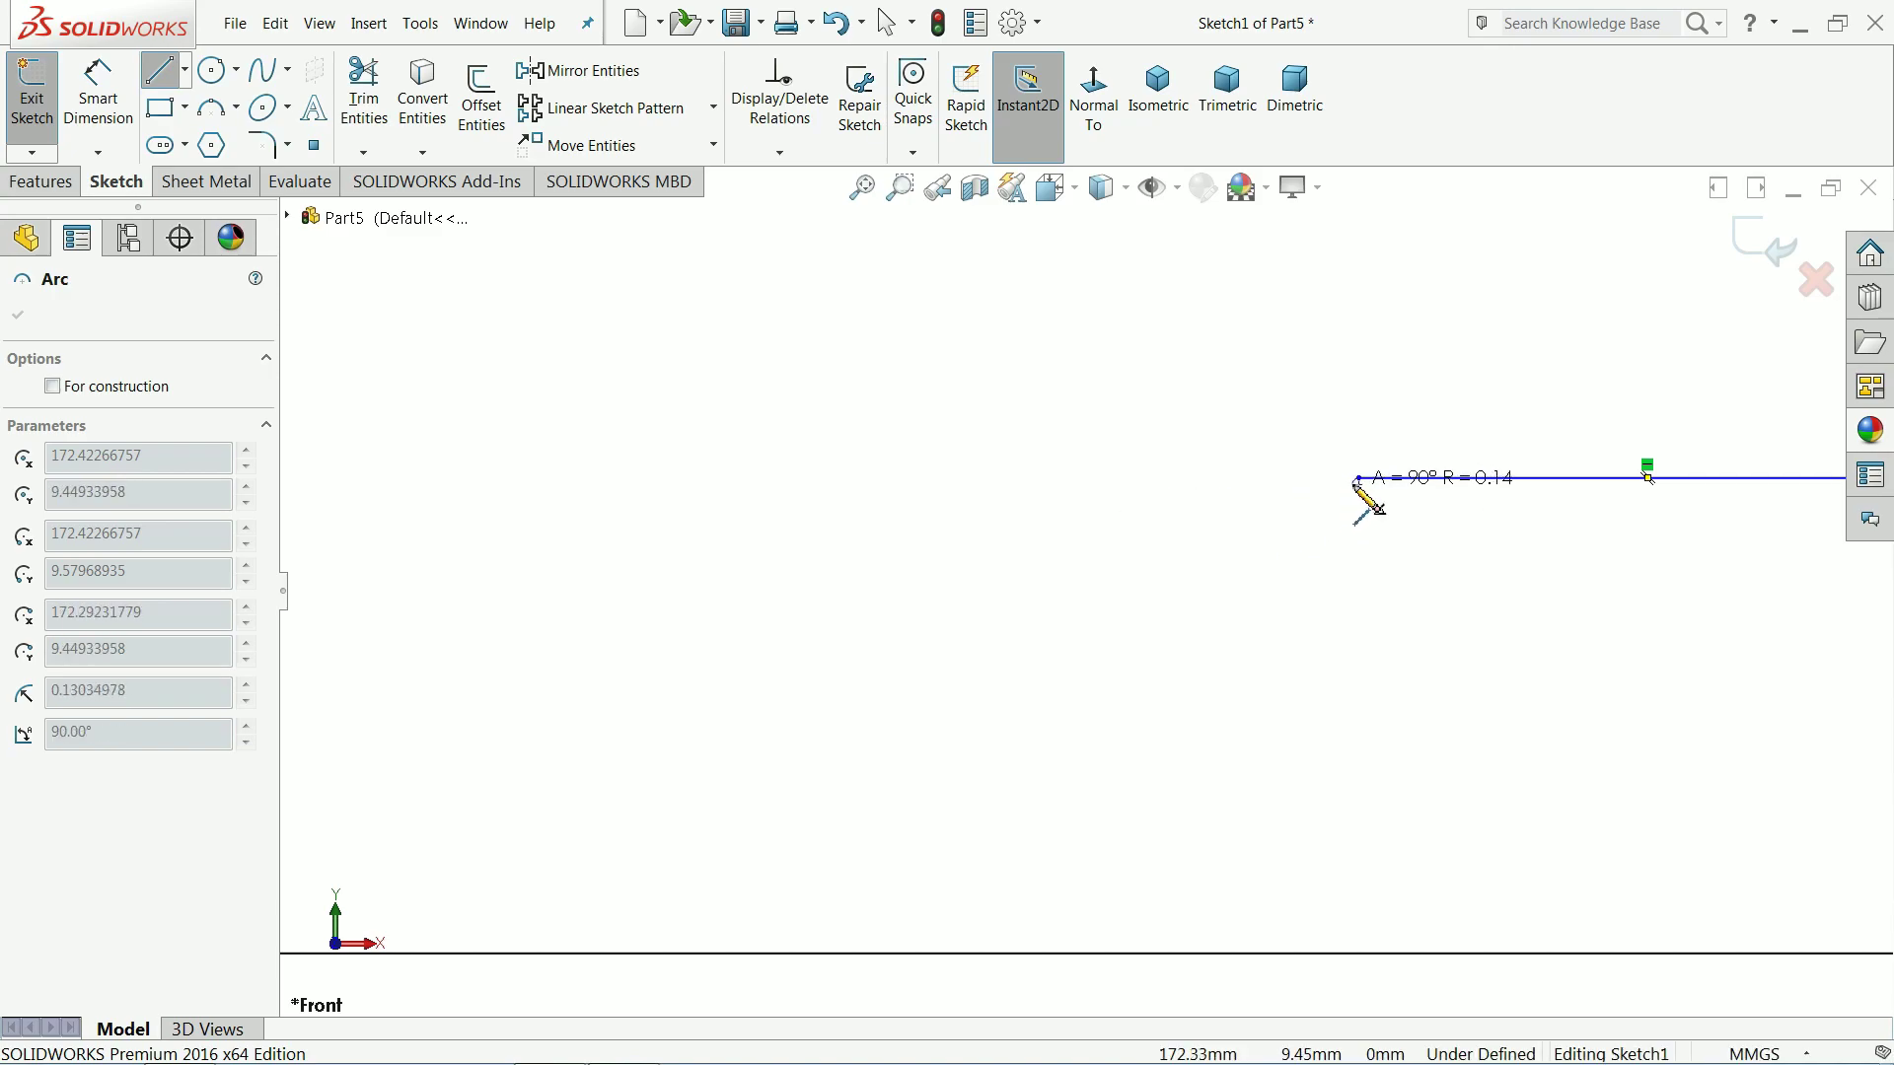
Step: Draw the remaining step lines, closing the stepped outline at the left side
left_click(1291, 500)
key("Escape")
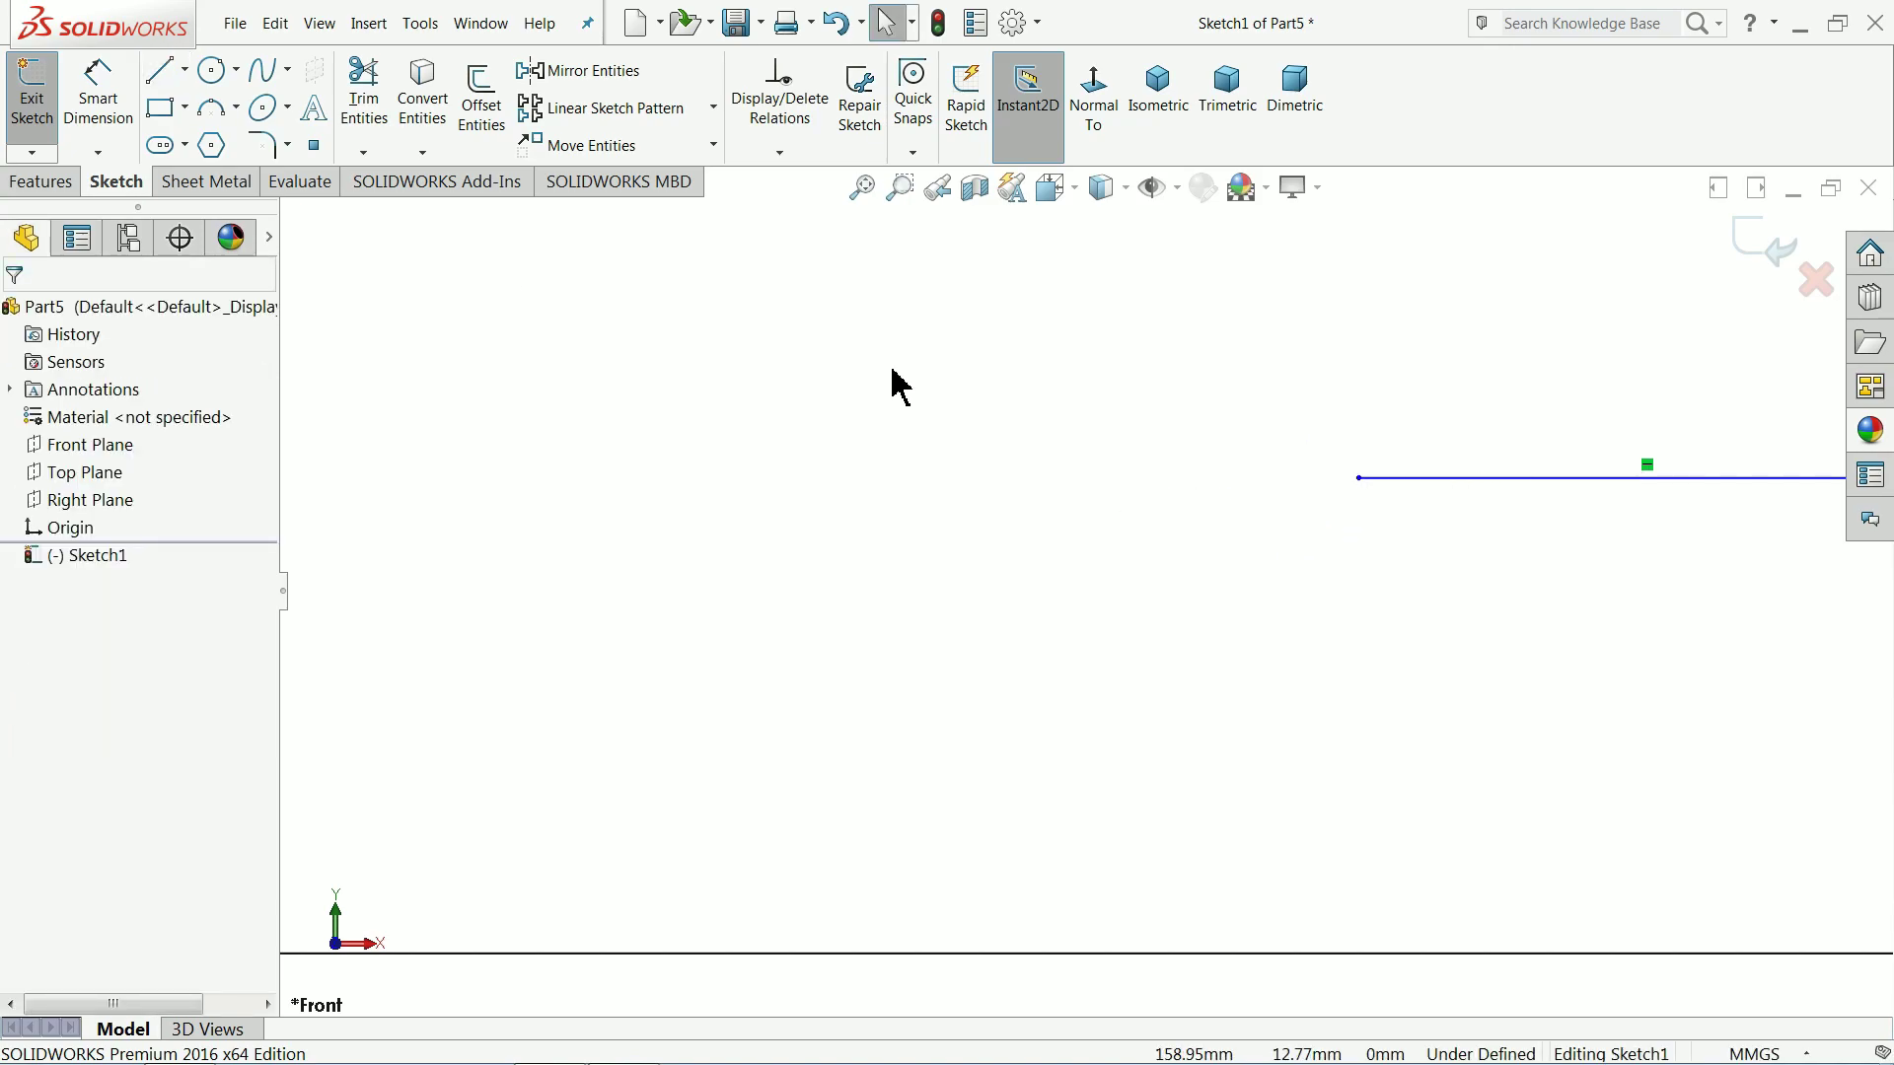
left_click(157, 83)
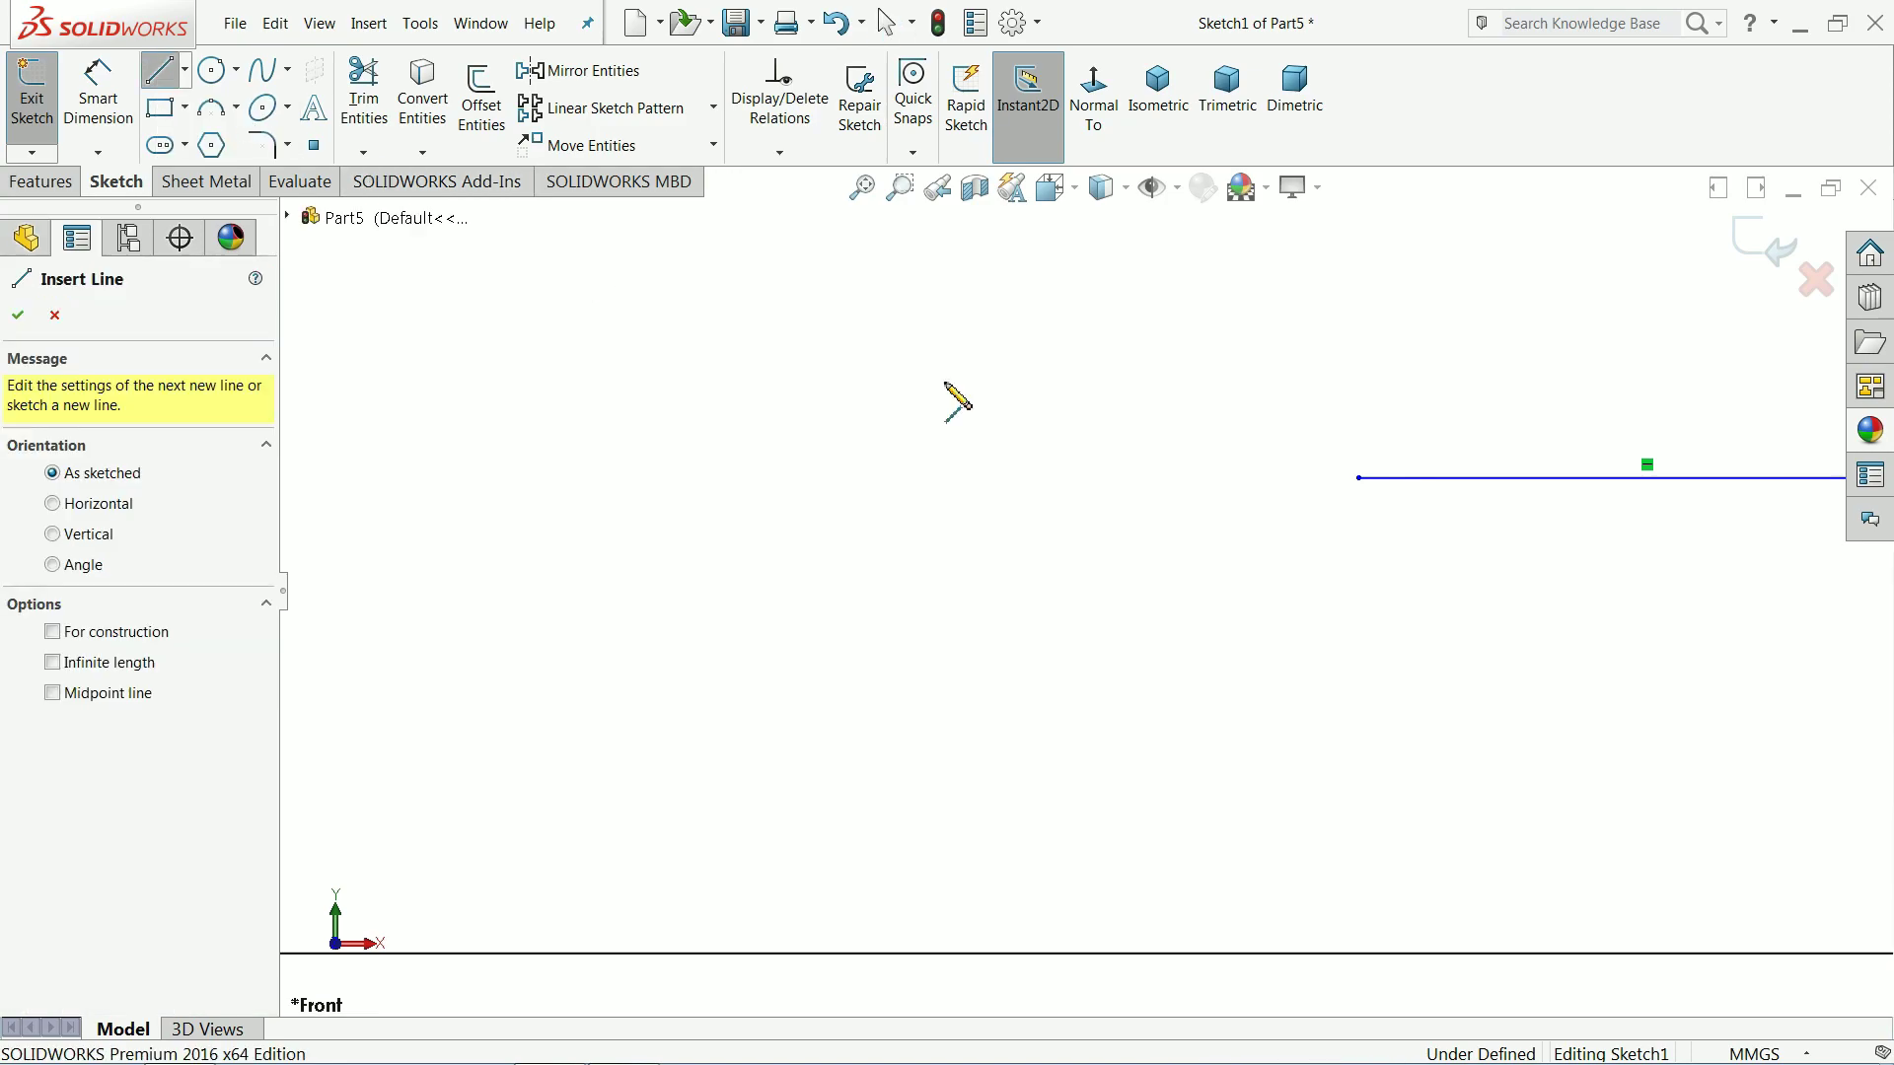
scroll(1259, 554, "up", 6)
scroll(1223, 582, "up", 4)
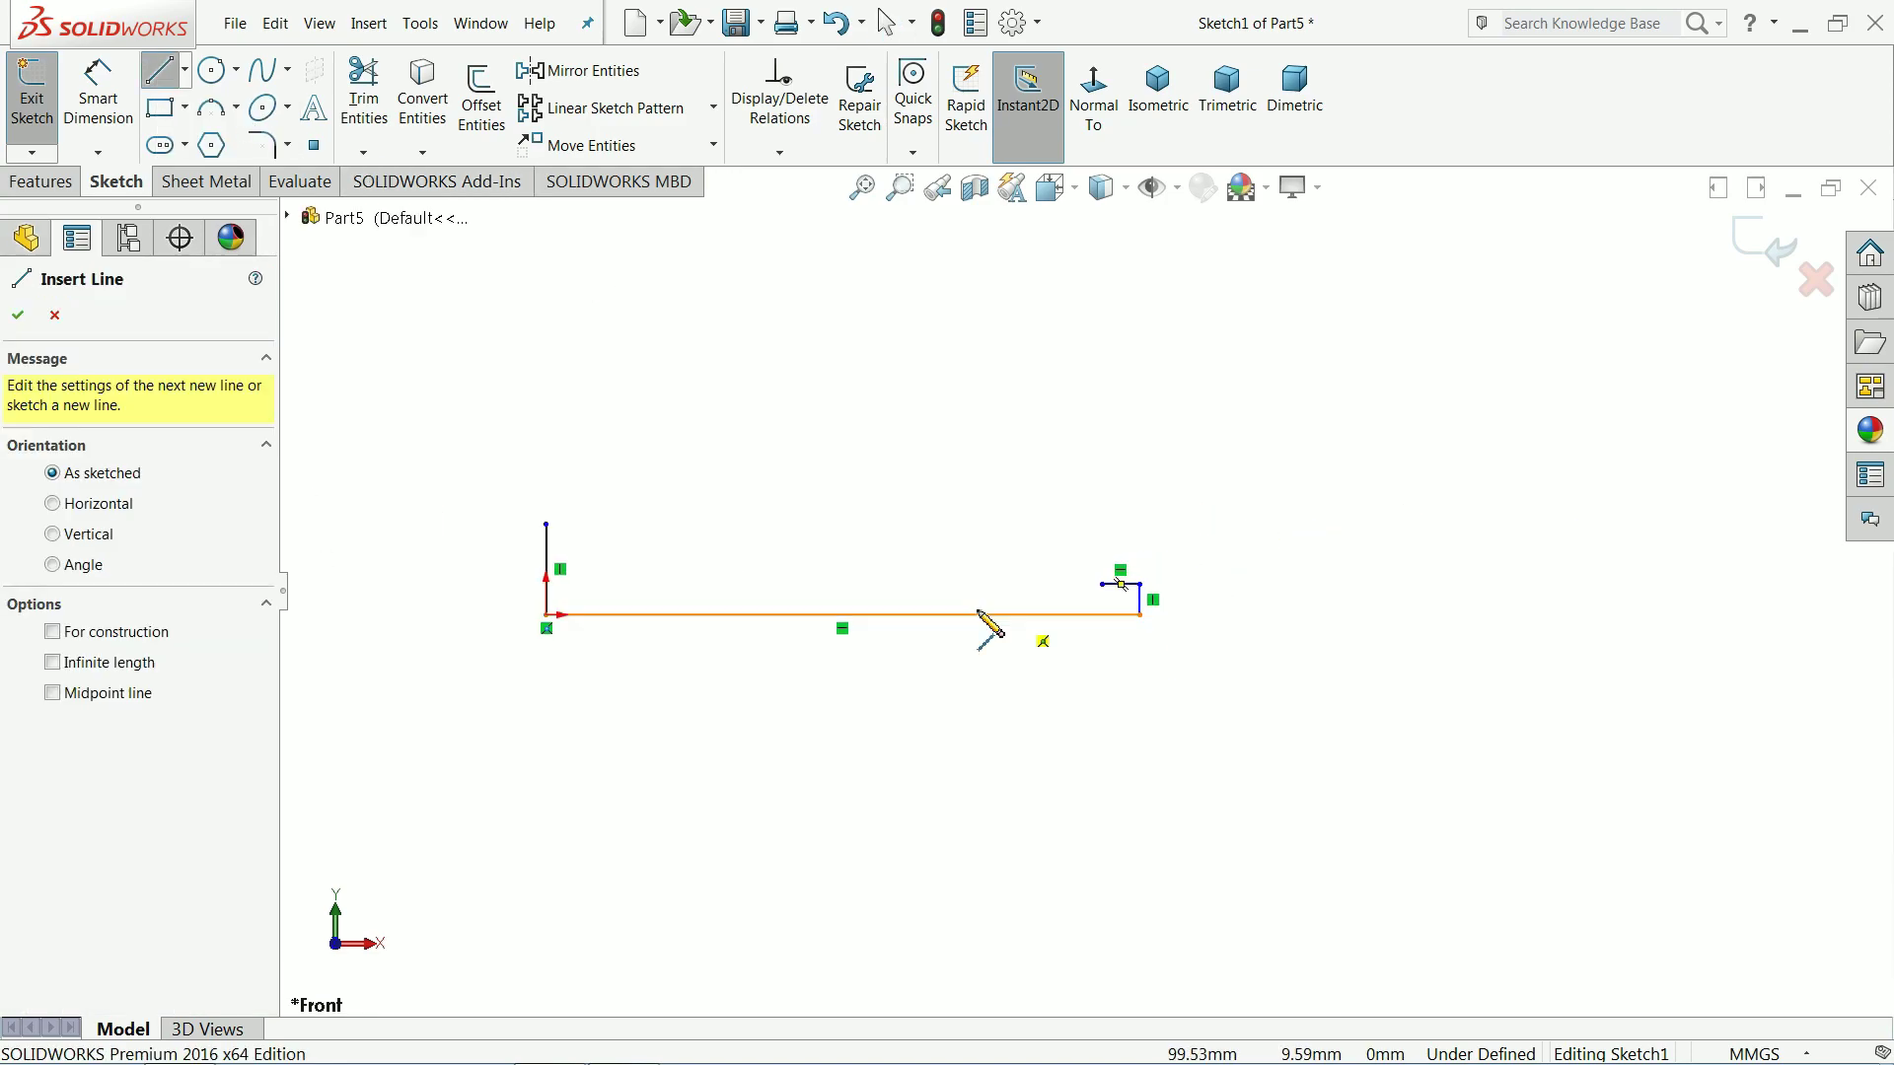
scroll(745, 542, "down", 4)
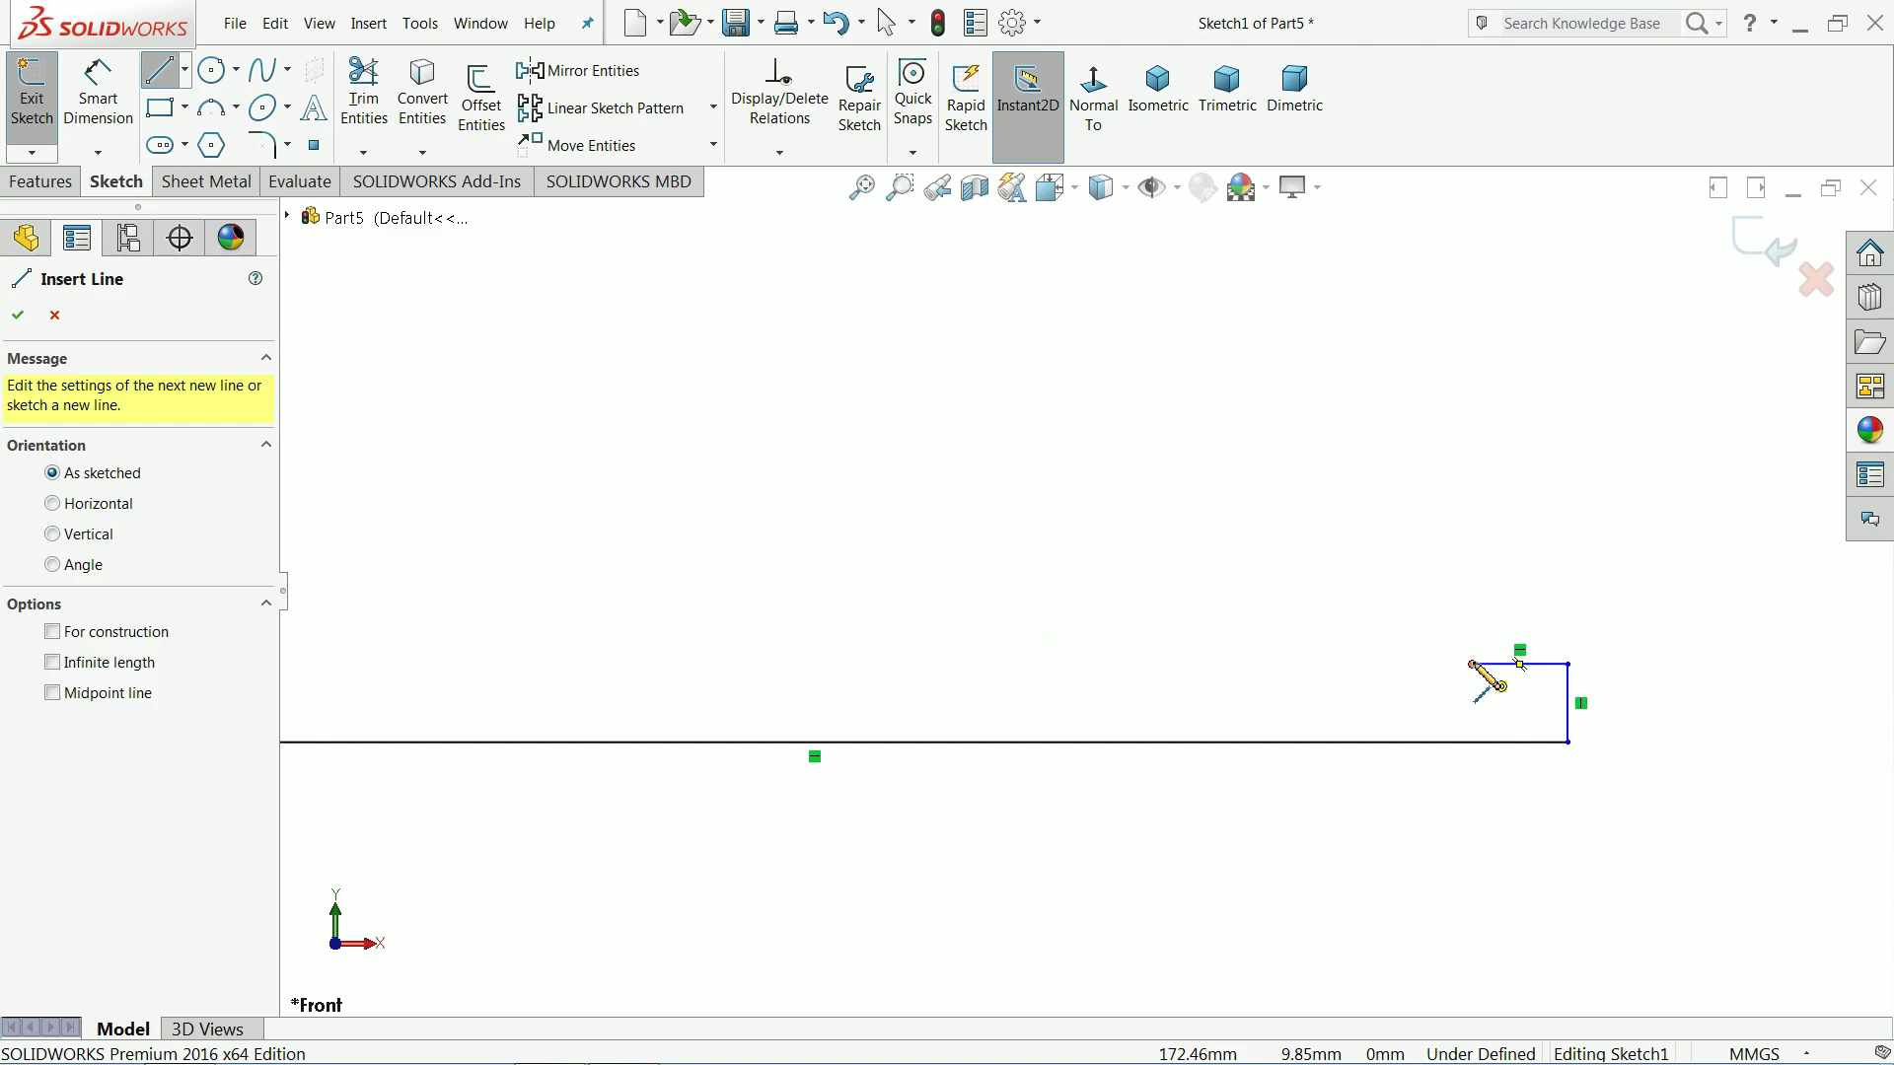
left_click(1470, 663)
left_click(1472, 624)
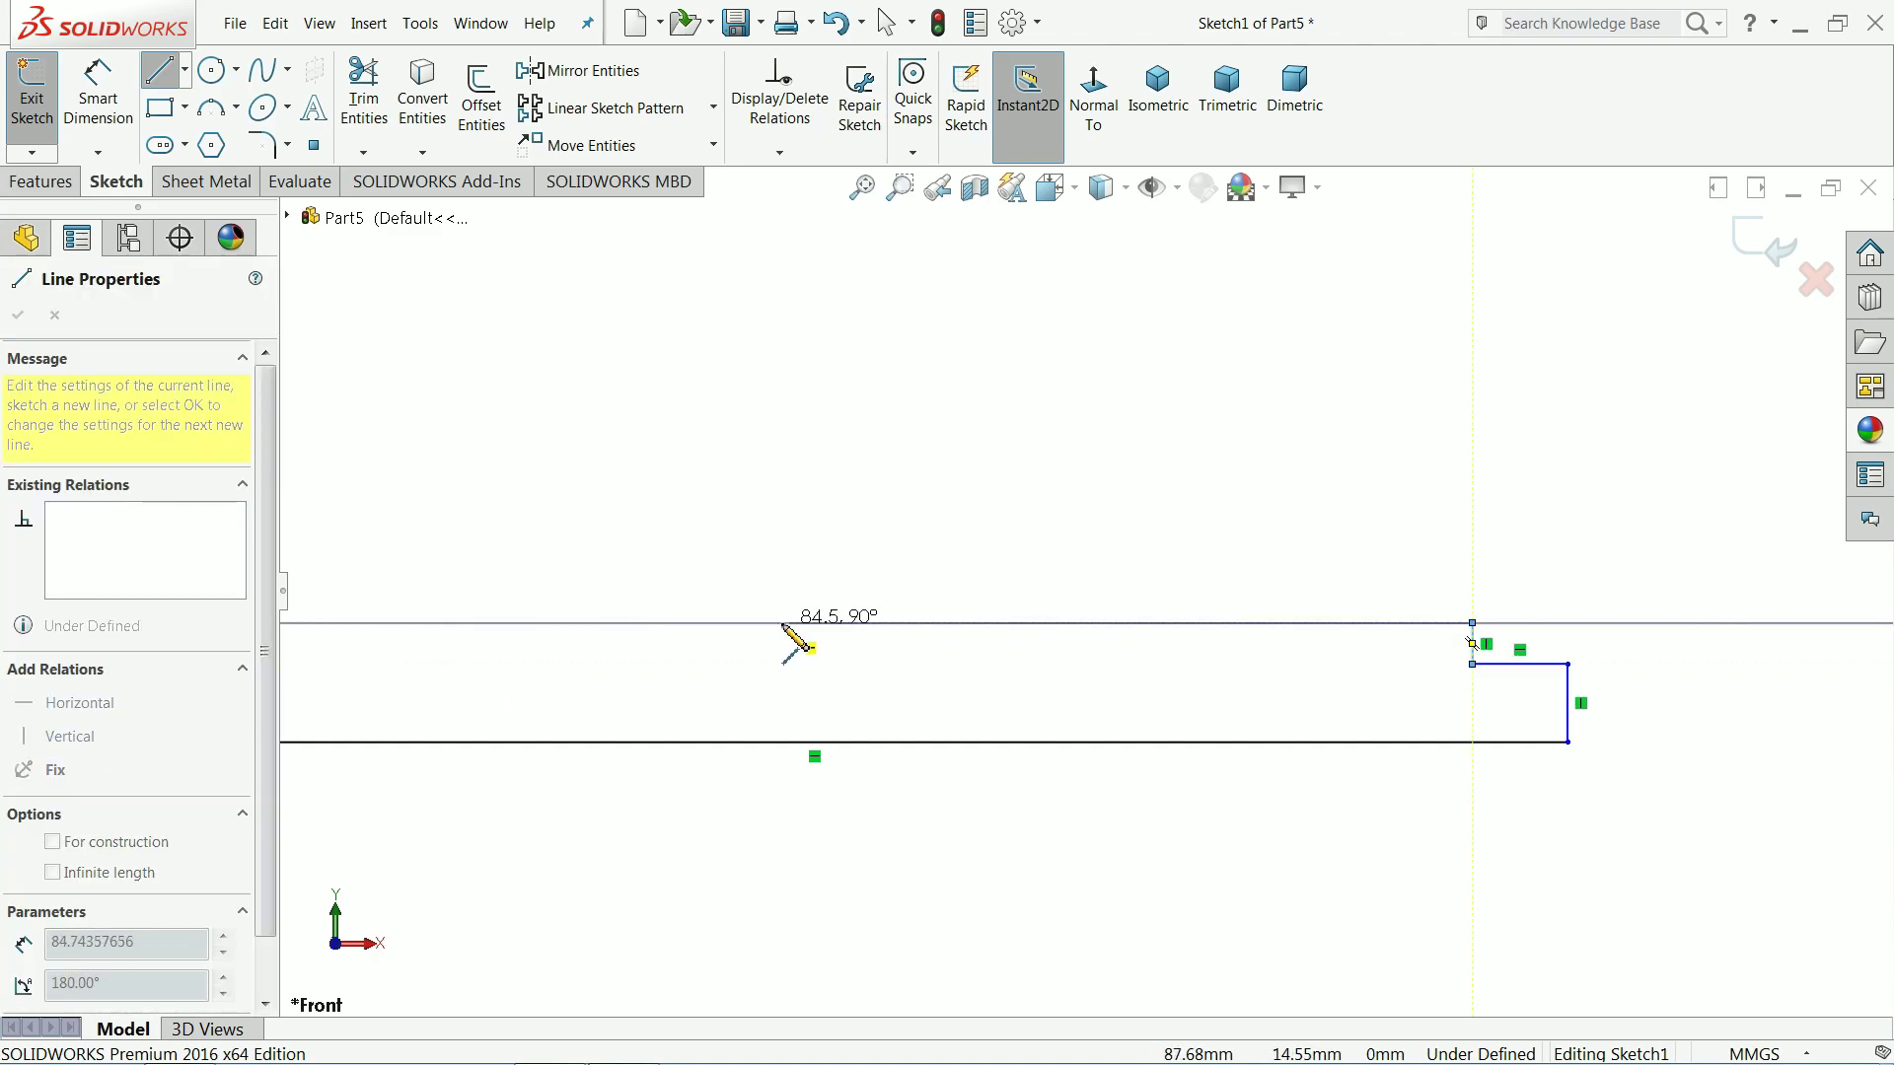
left_click(719, 623)
key("z")
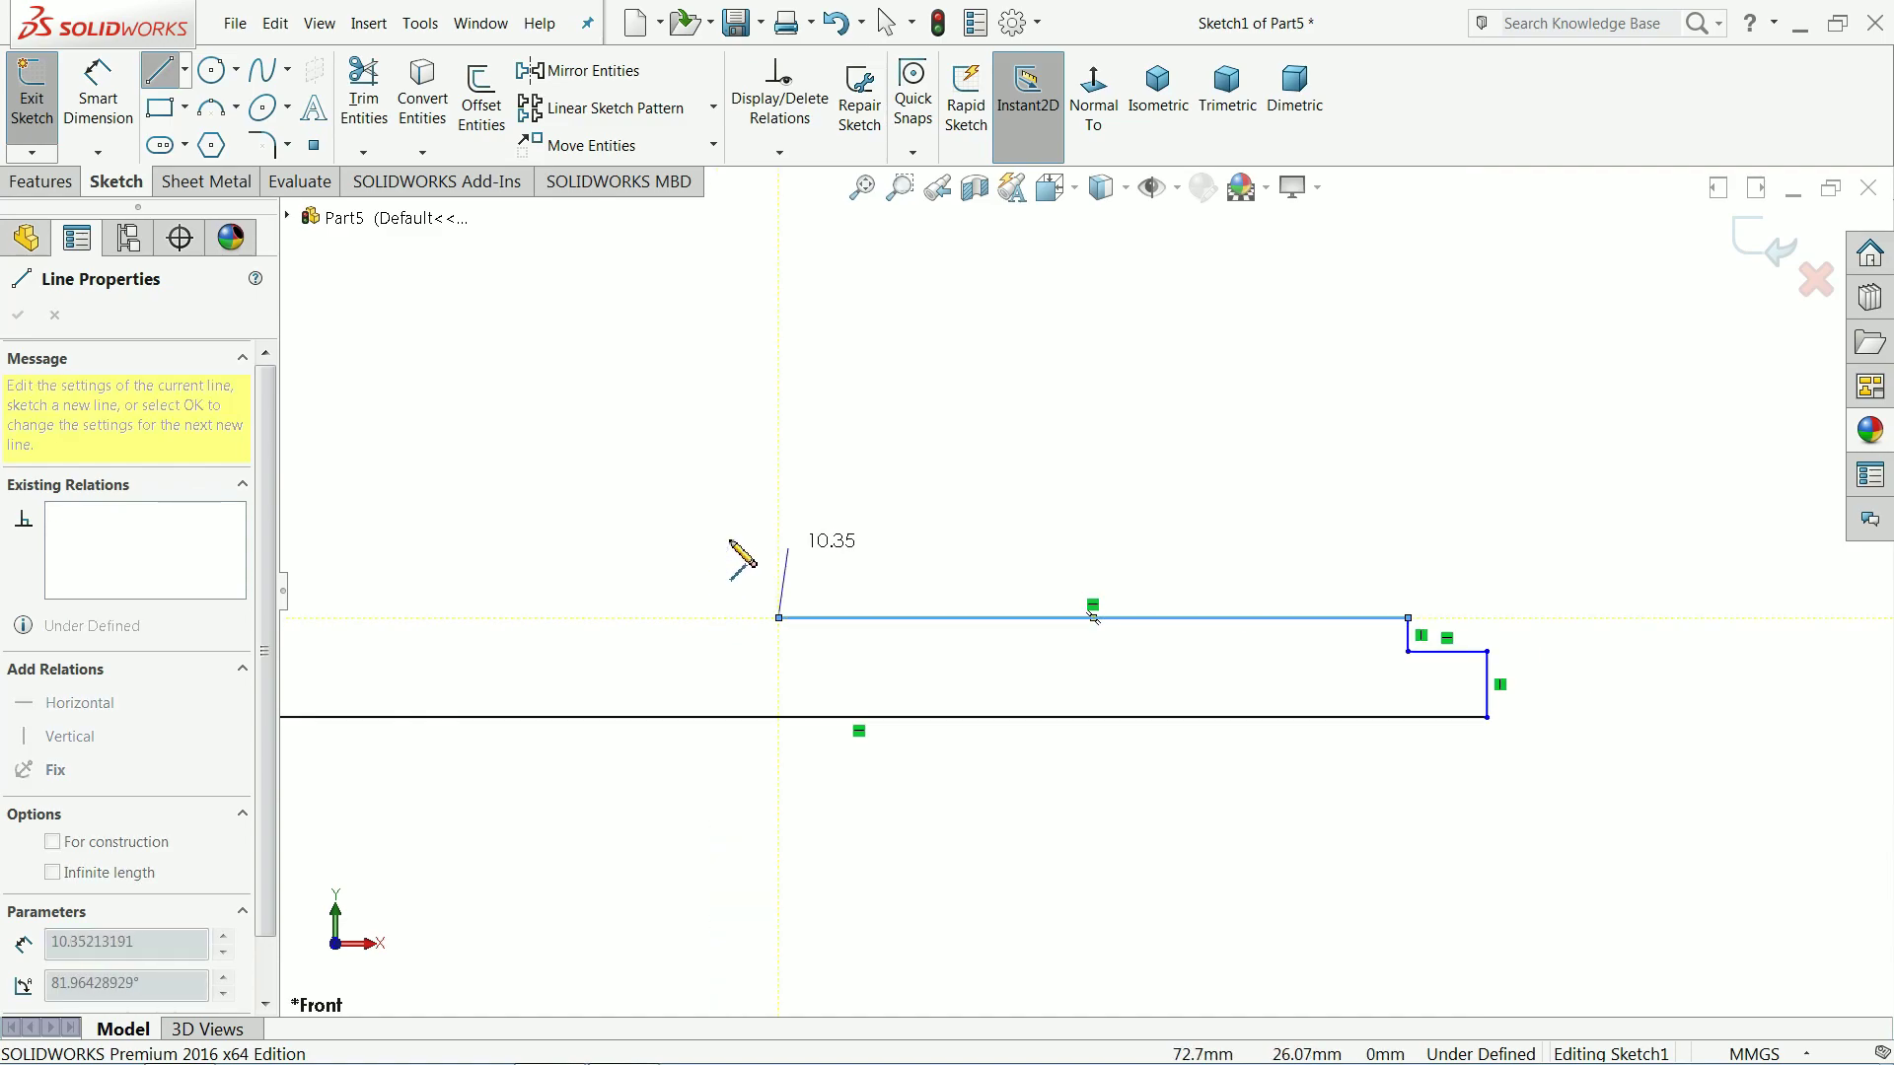
left_click(779, 548)
key("z")
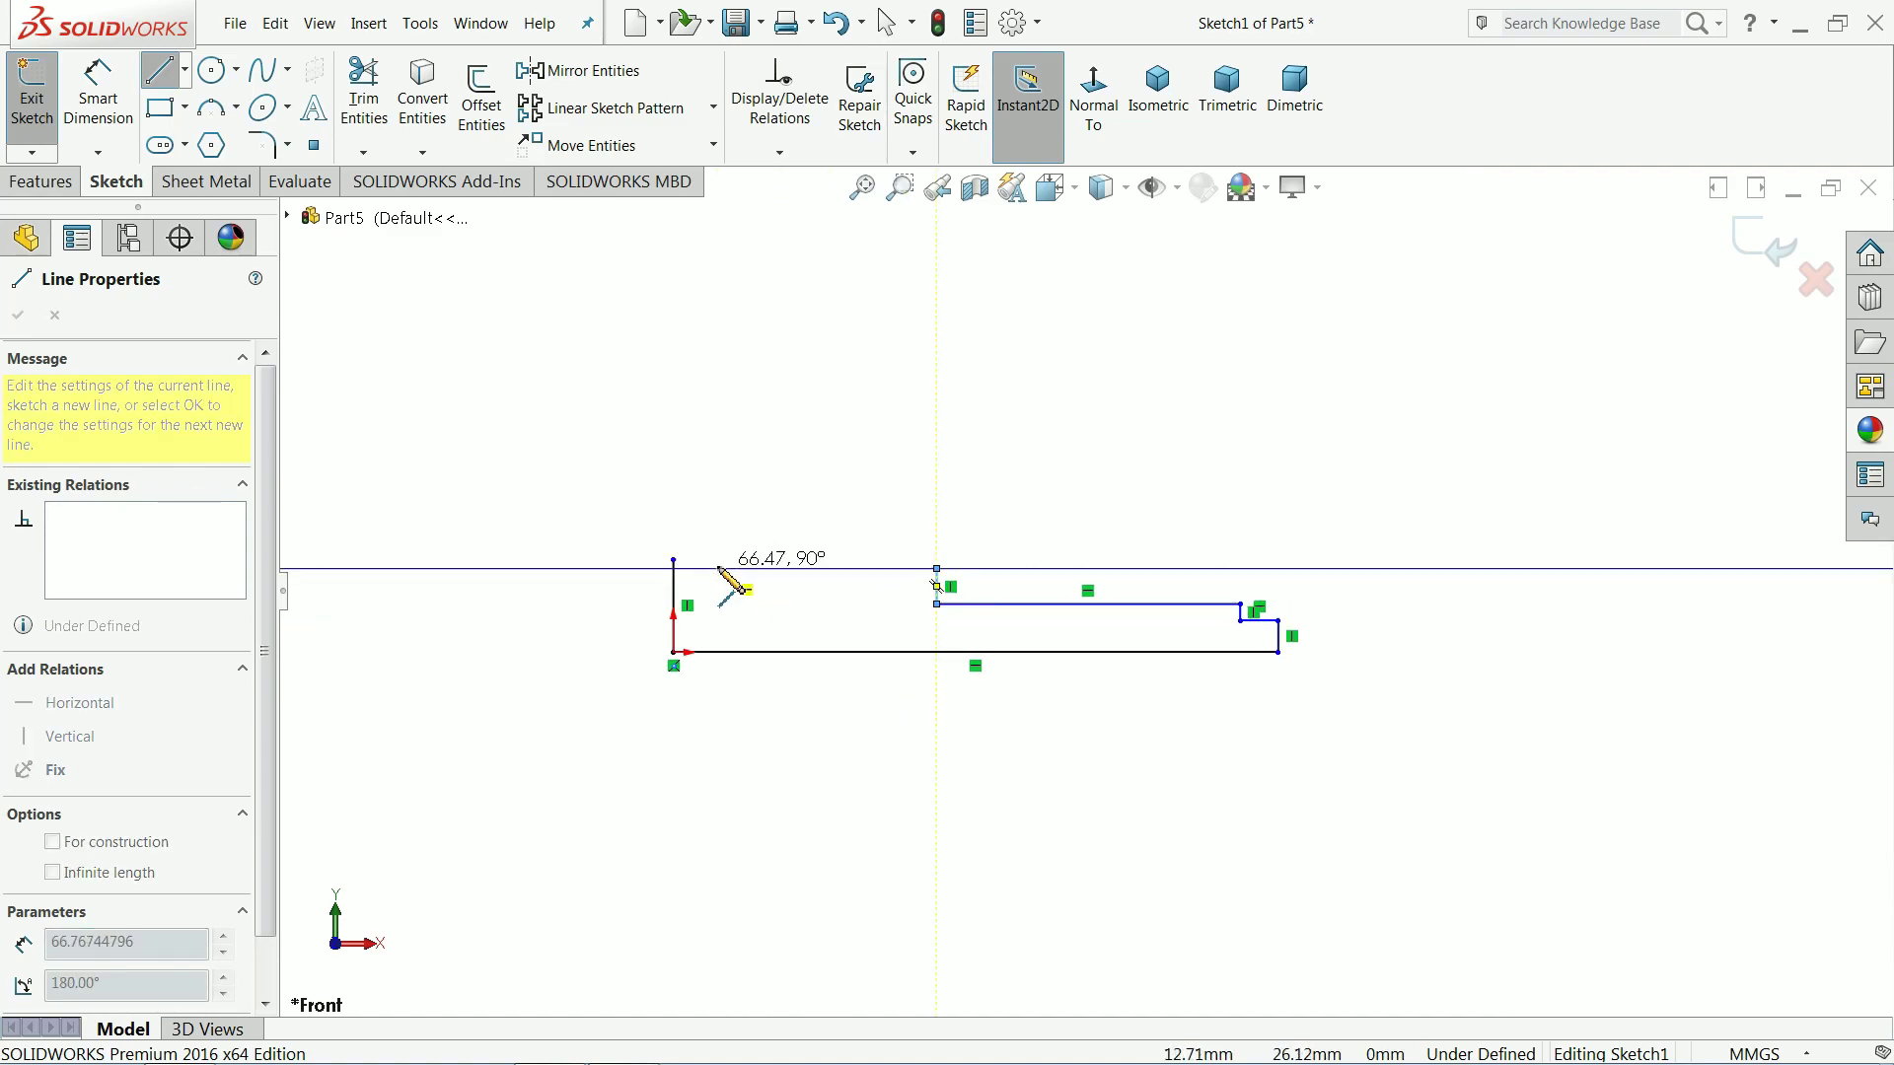
left_click(674, 560)
Step: Apply a Horizontal relation to the slanted top line
right_click(677, 537)
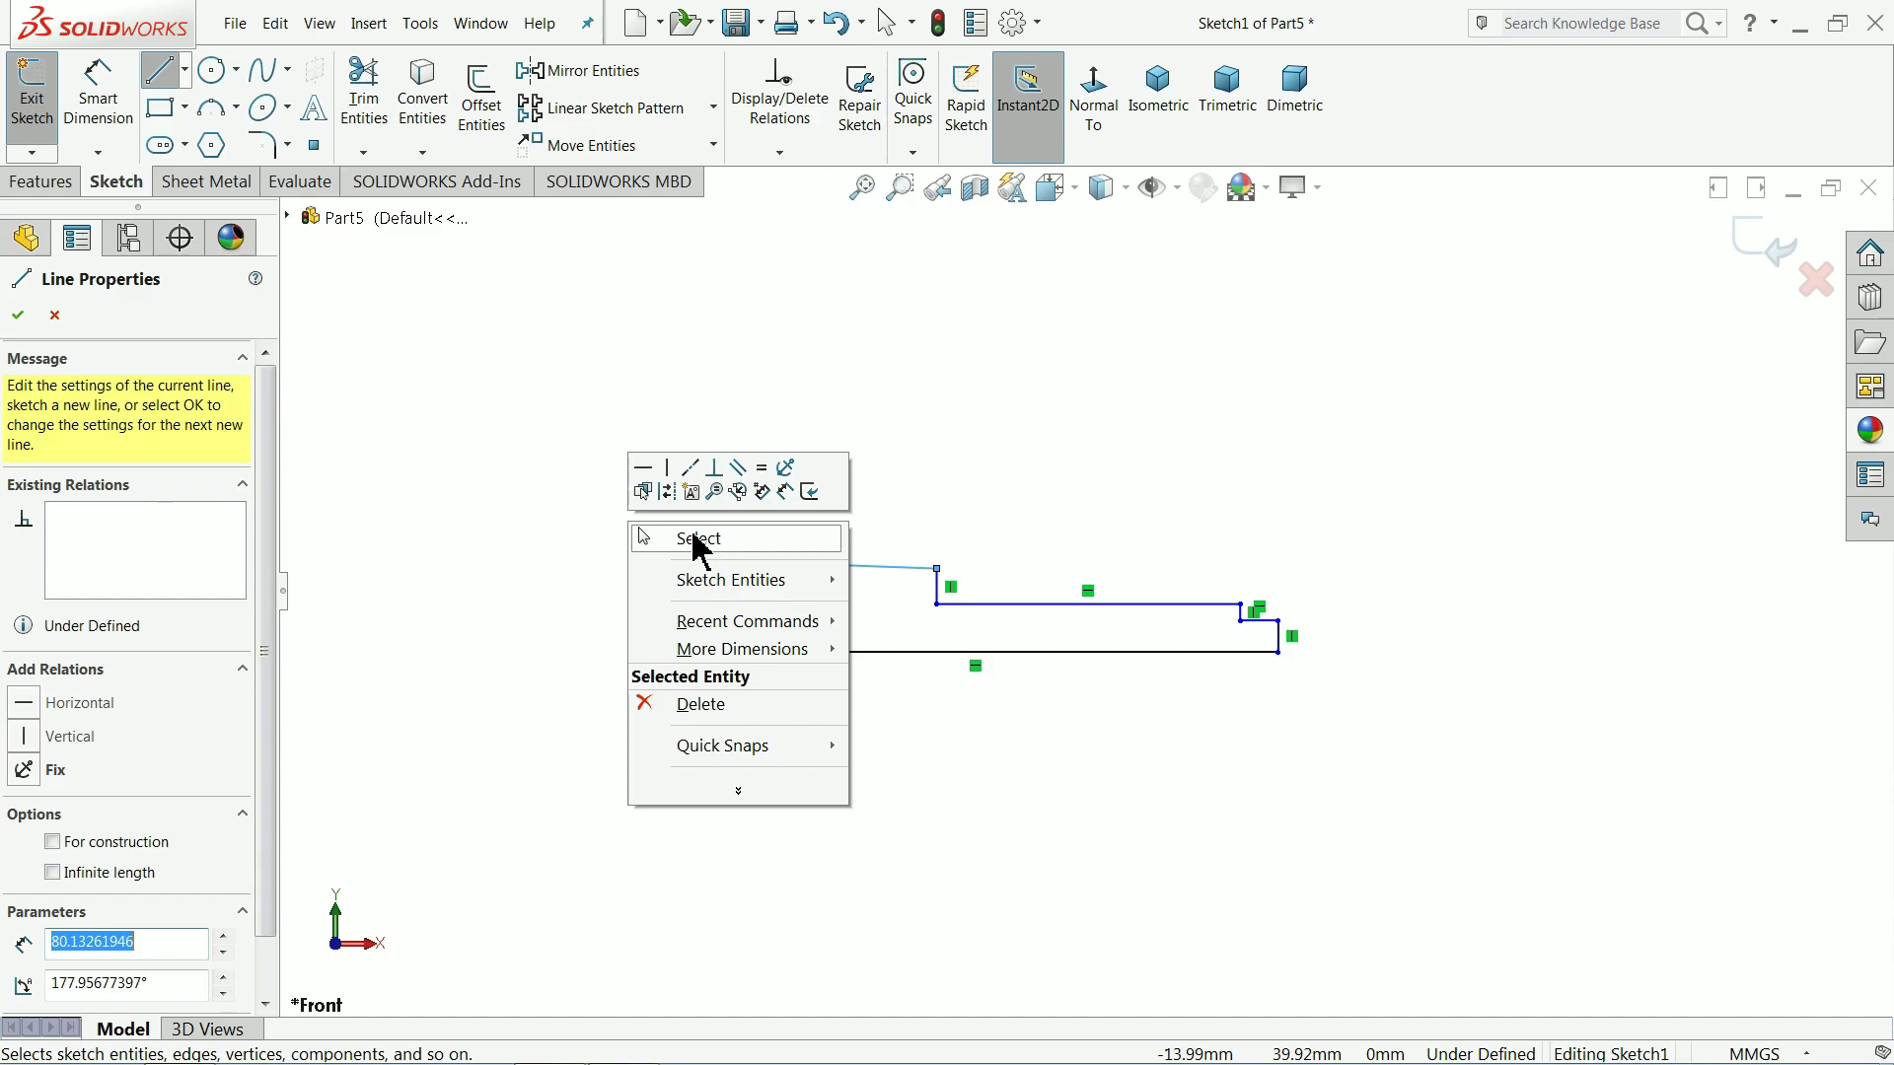
left_click(695, 537)
scroll(875, 584, "down", 3)
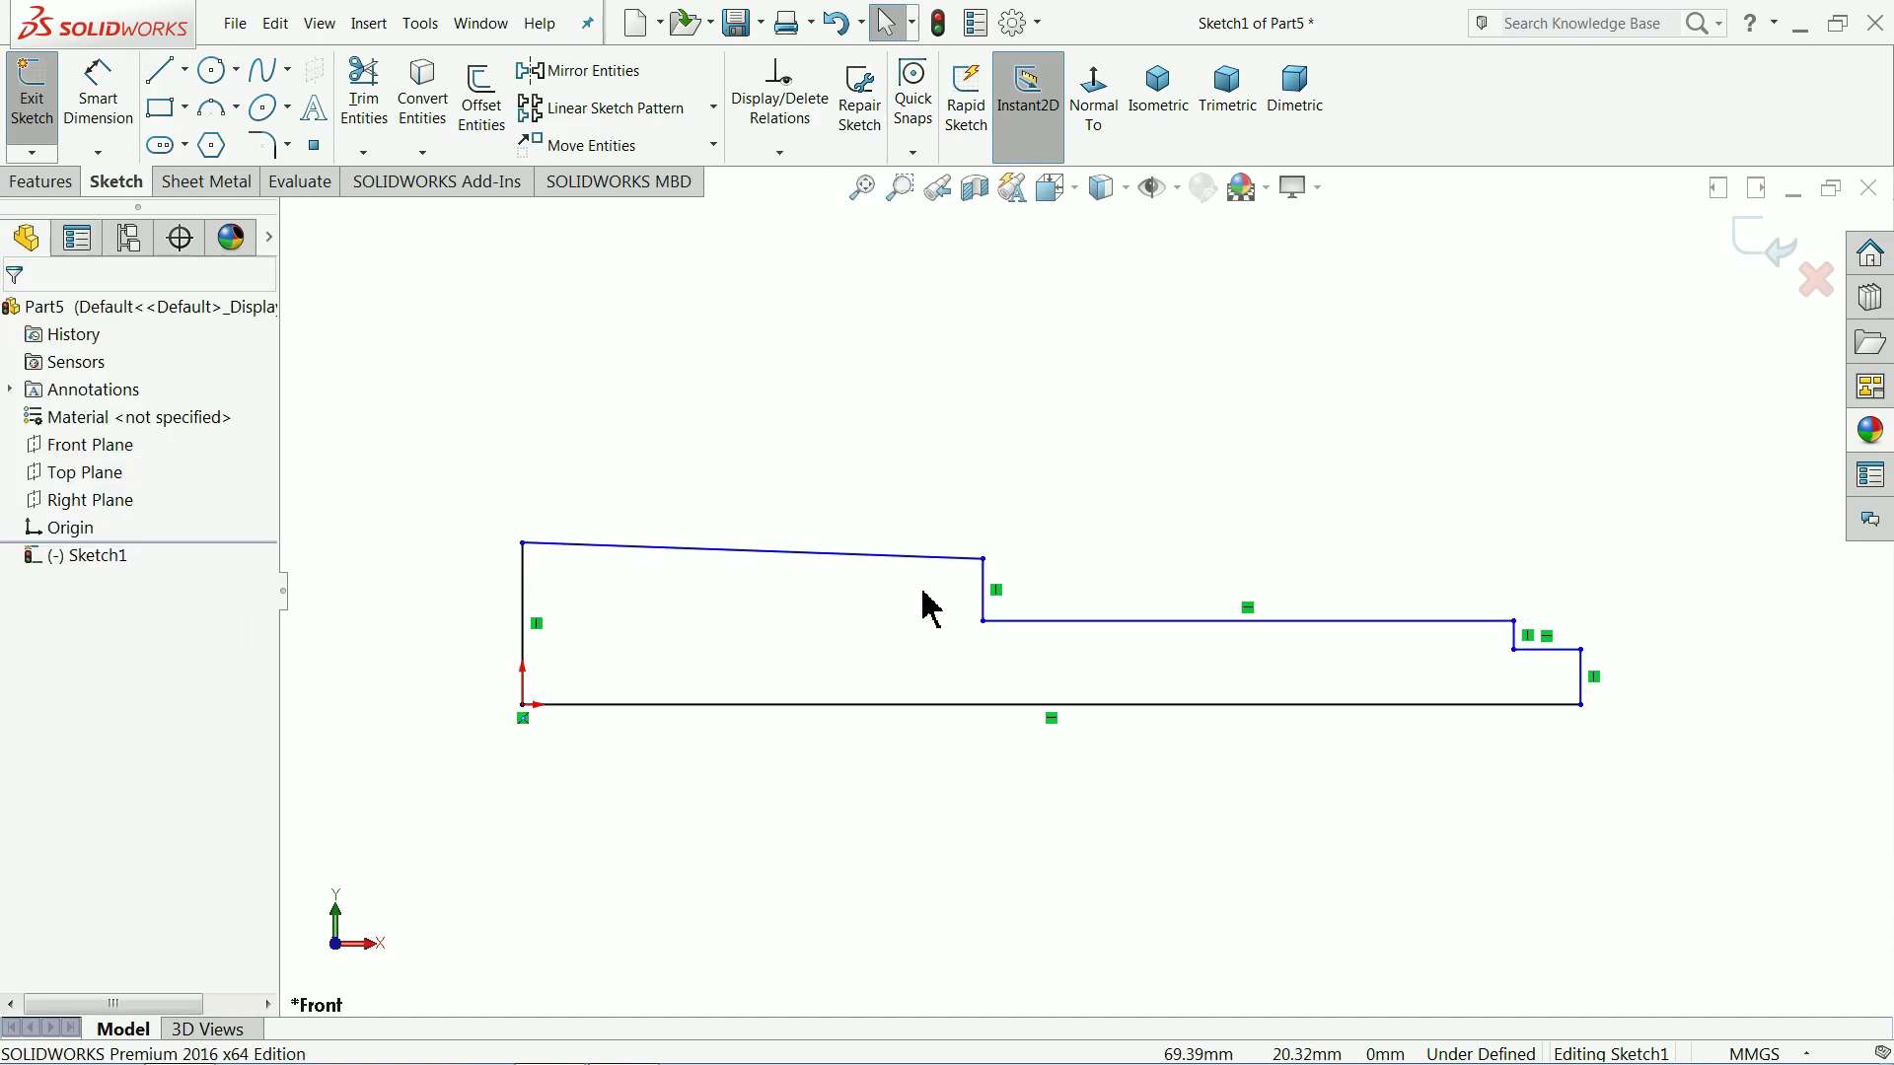
left_click(762, 560)
left_click(814, 485)
left_click(605, 392)
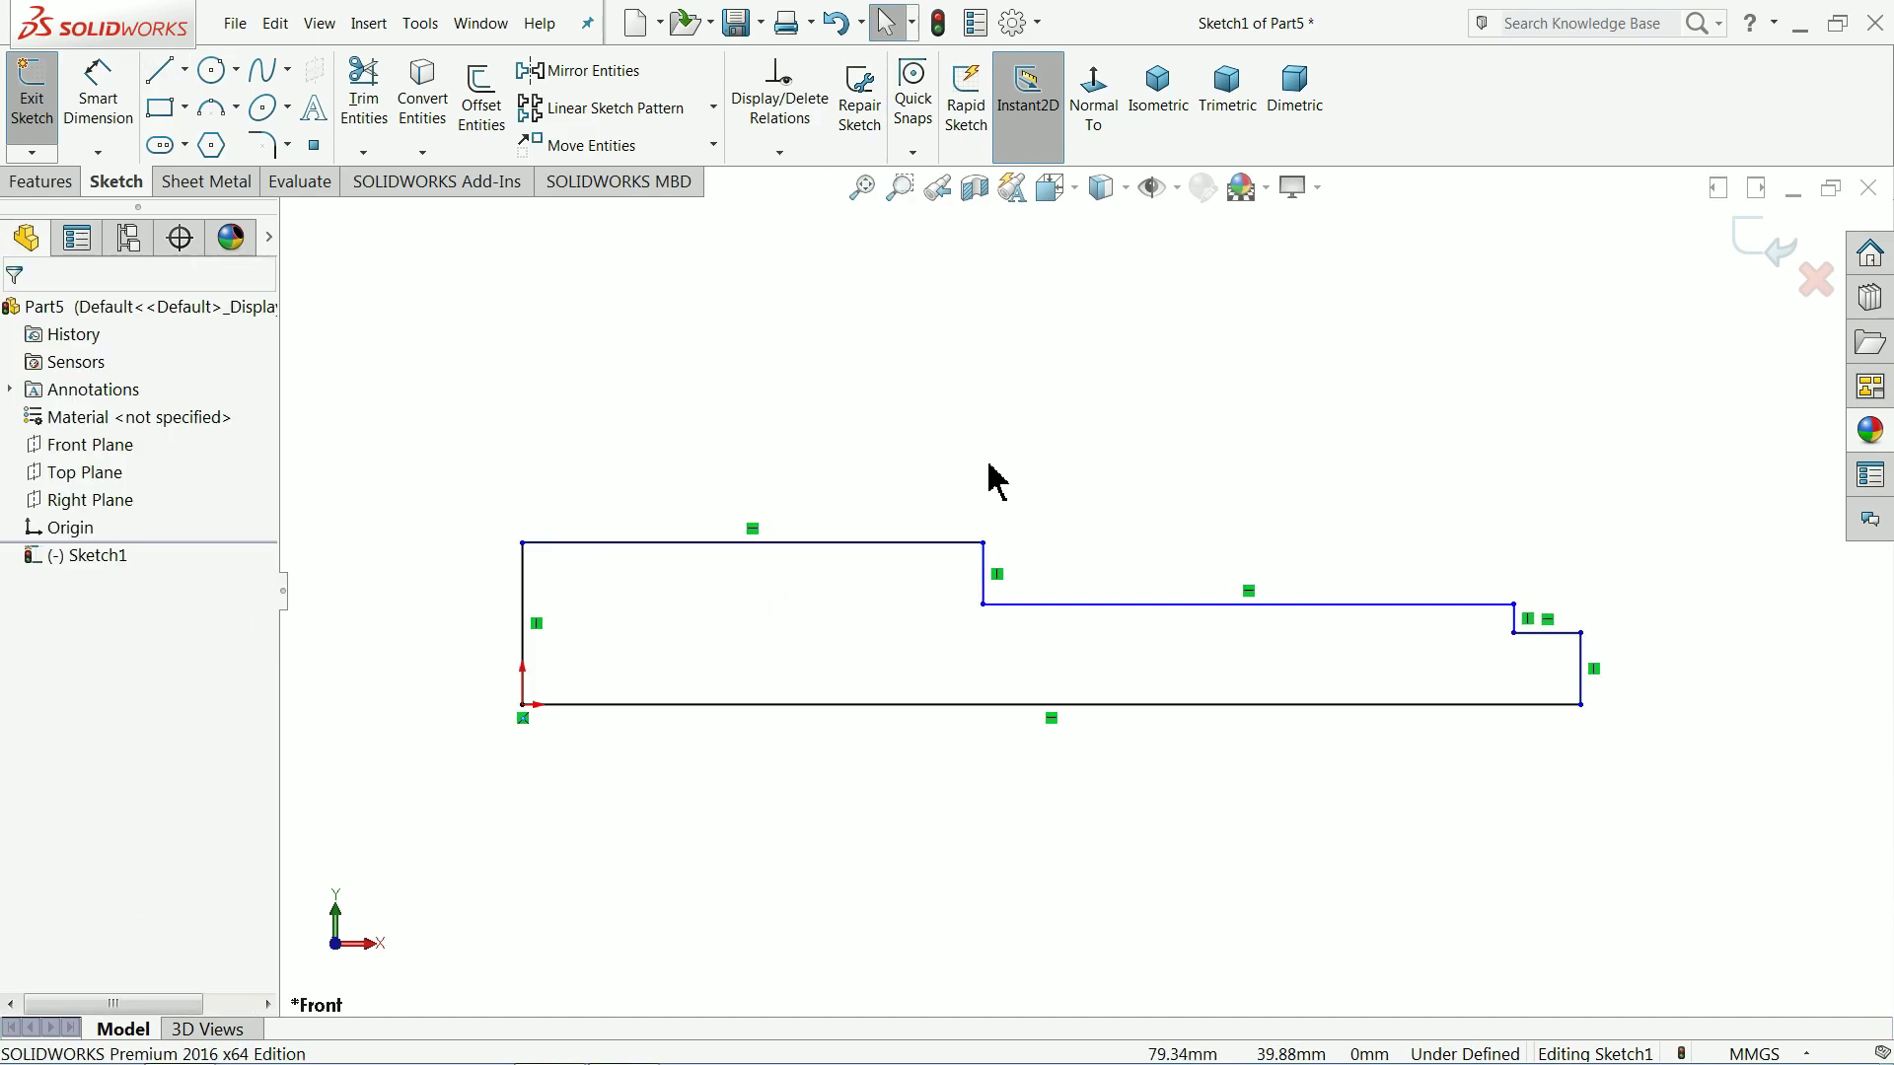
Step: Dimension the middle horizontal step line to 150 and the upper-left line to 34
left_click(98, 99)
scroll(557, 592, "down", 1)
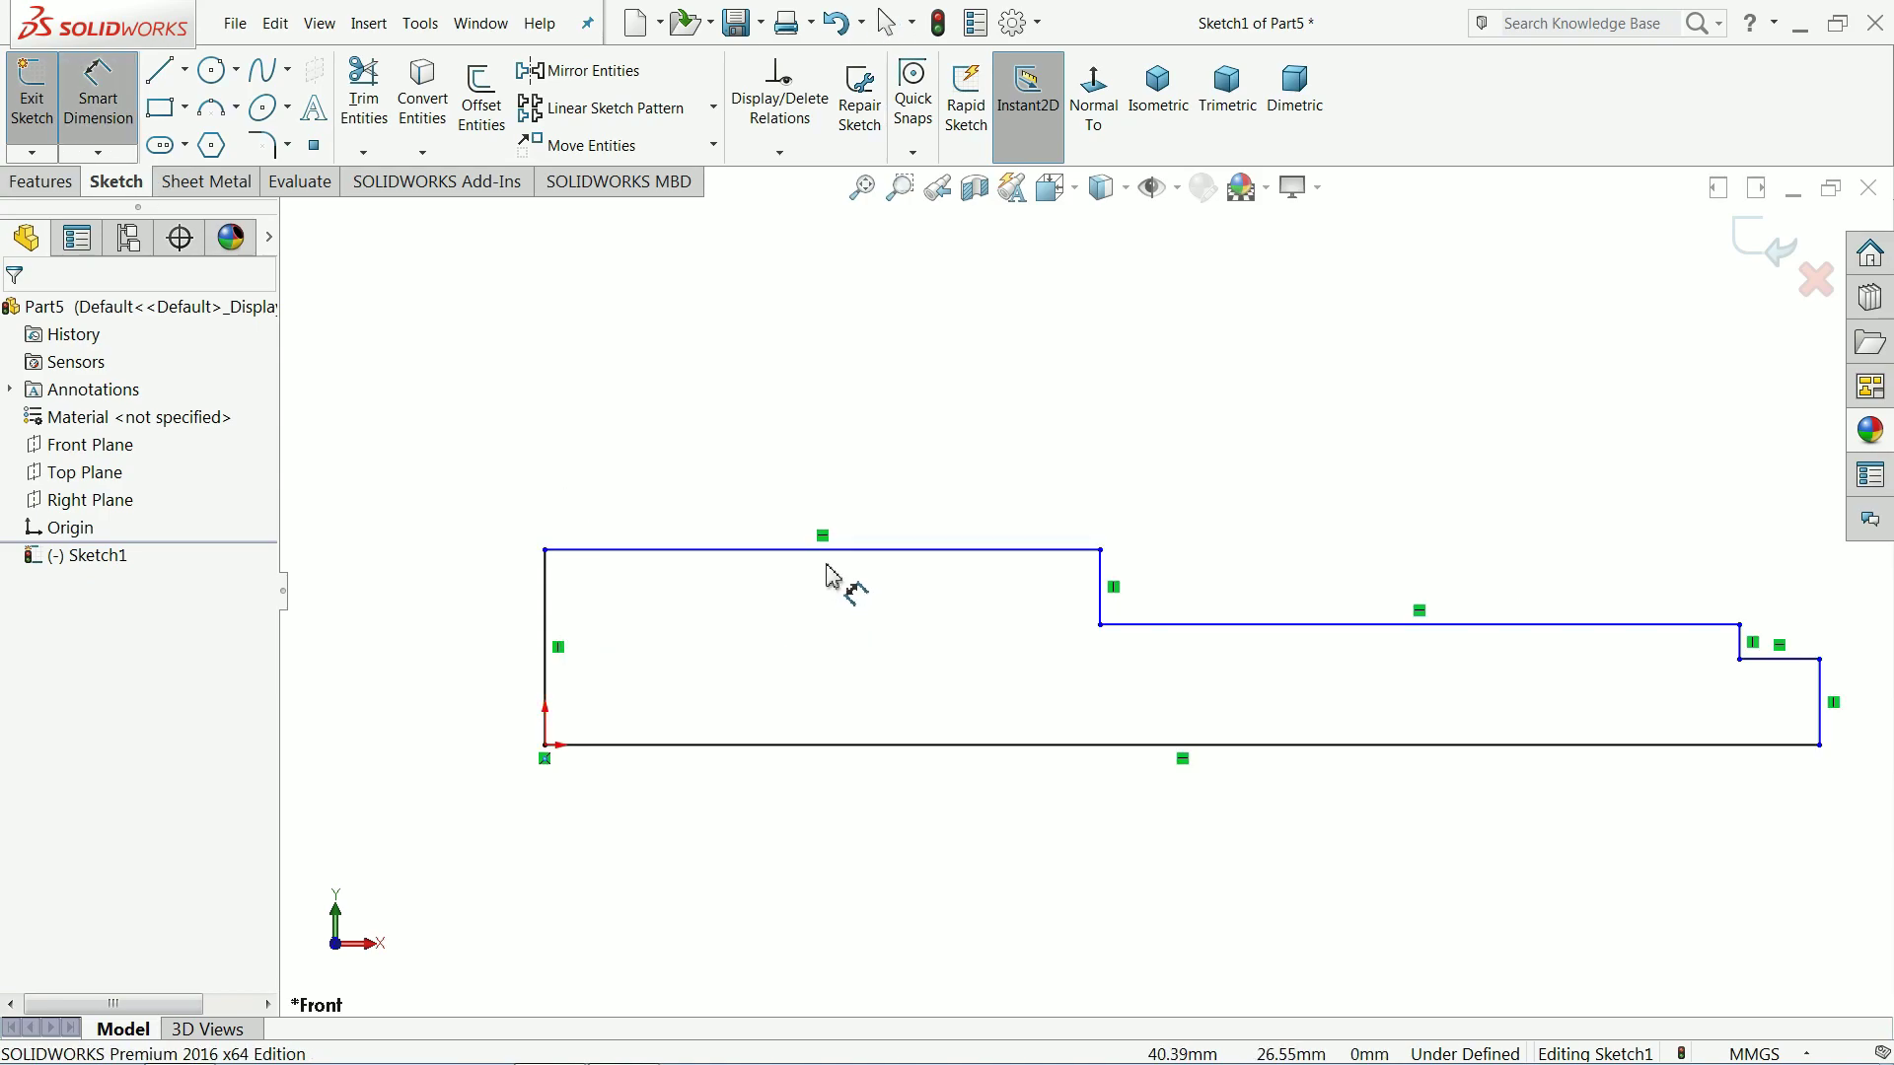
scroll(1135, 632, "up", 2)
scroll(1283, 607, "down", 2)
left_click(1282, 596)
left_click(1254, 473)
type("150")
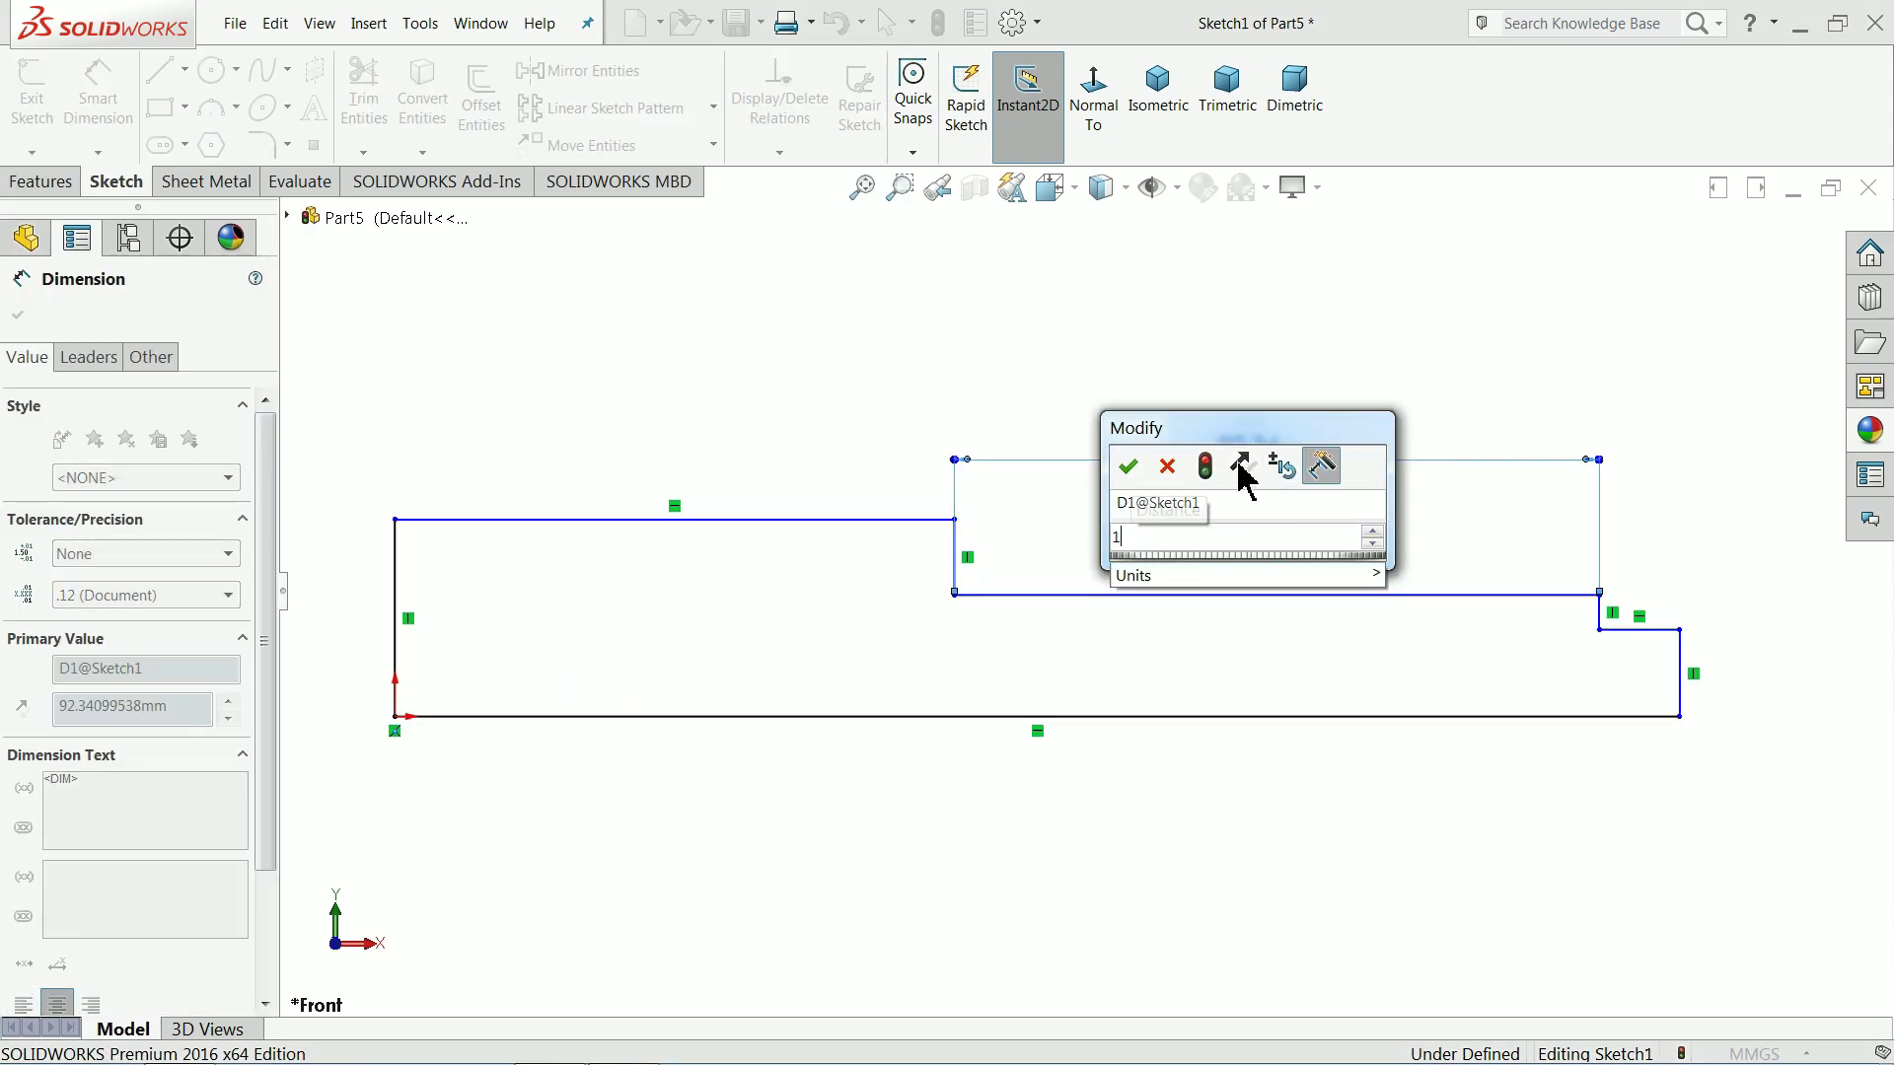
key("Return")
left_click(612, 519)
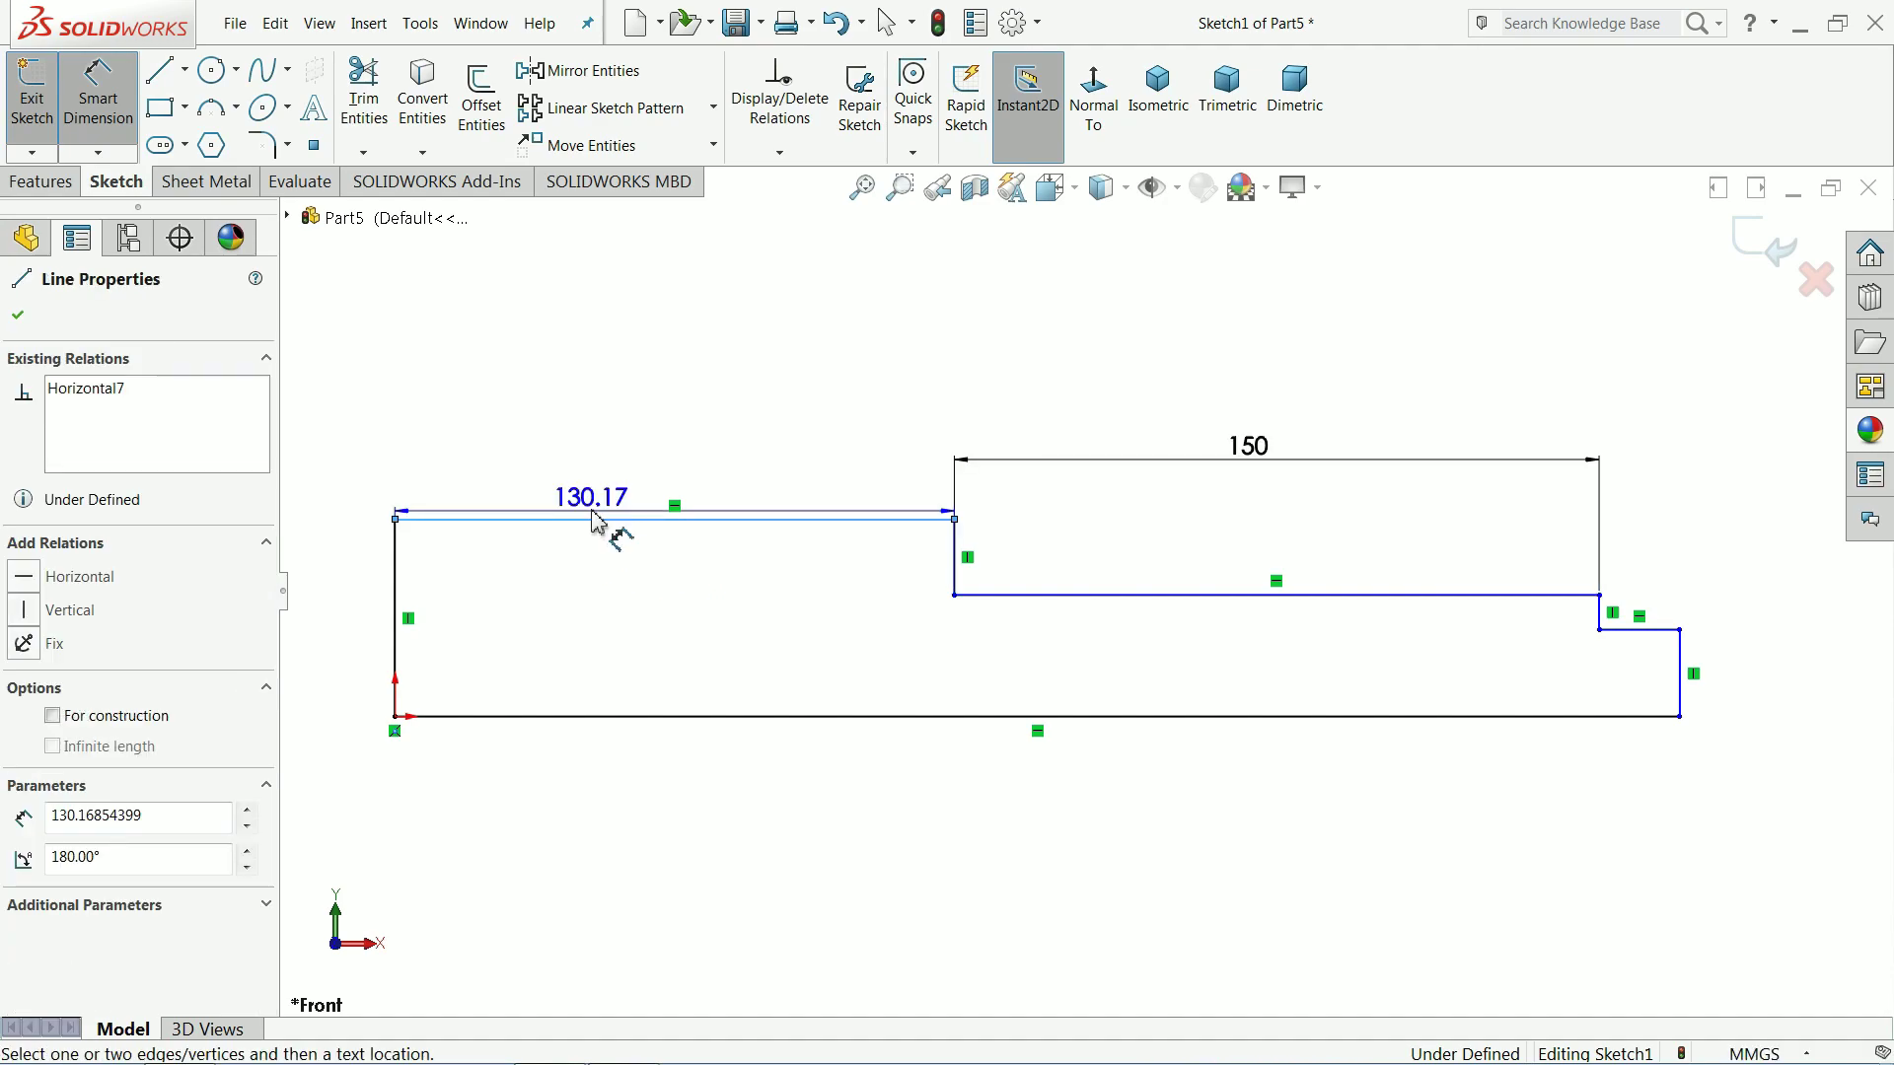
left_click(597, 464)
type("34")
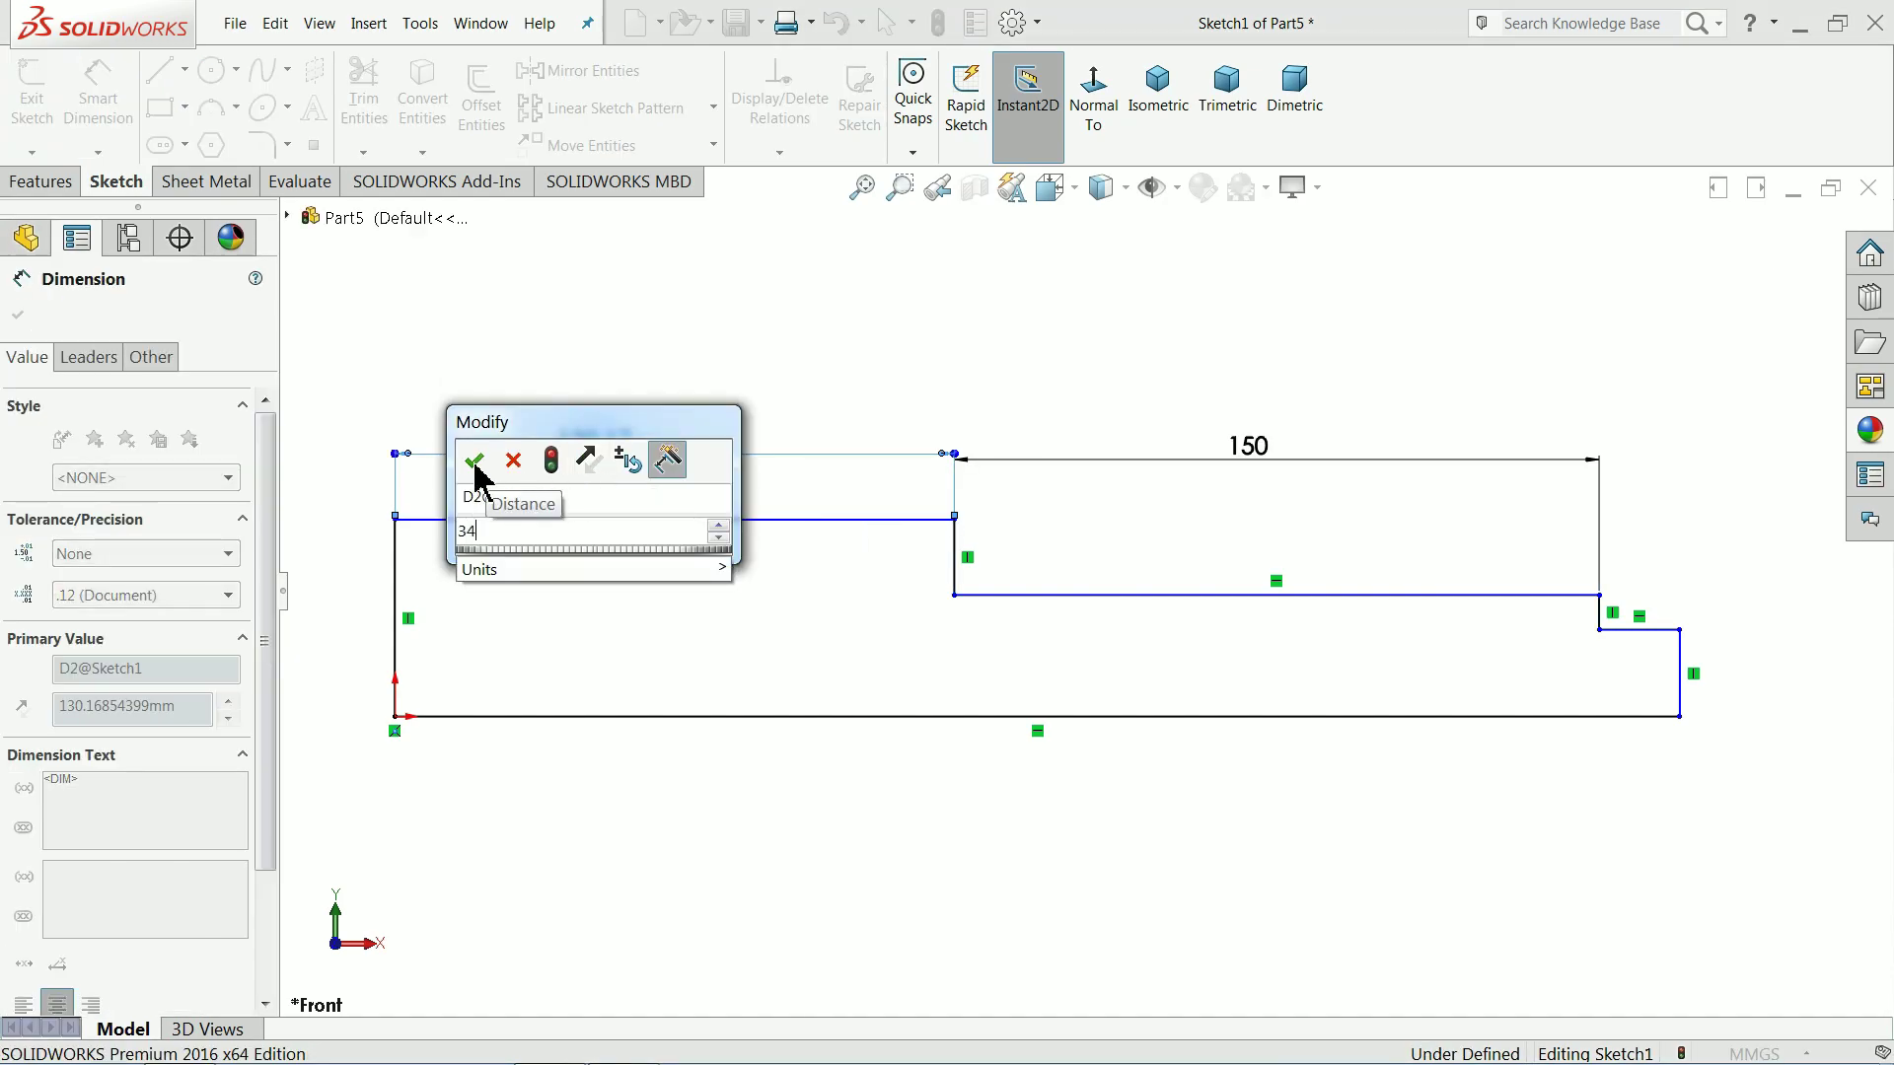
left_click(475, 472)
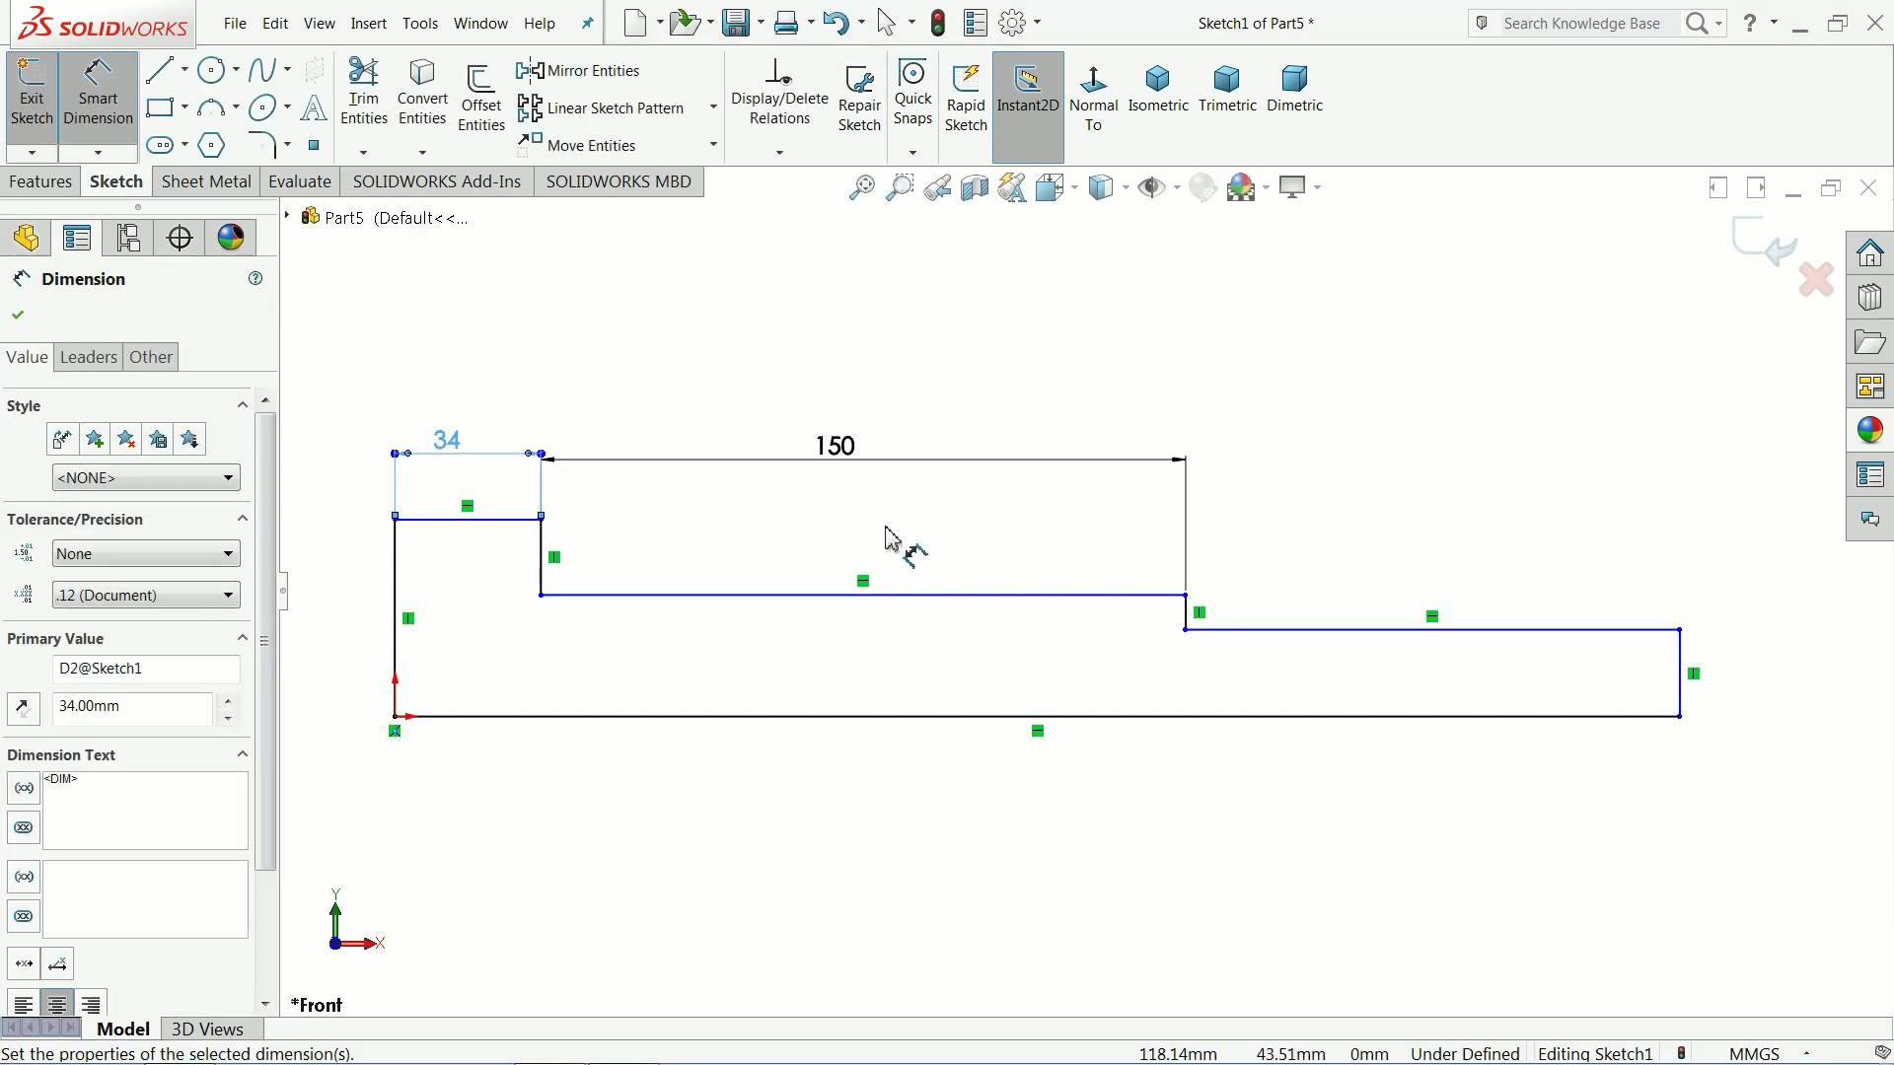
Step: Dimension the lower-right horizontal step line to 30
scroll(916, 574, "up", 1)
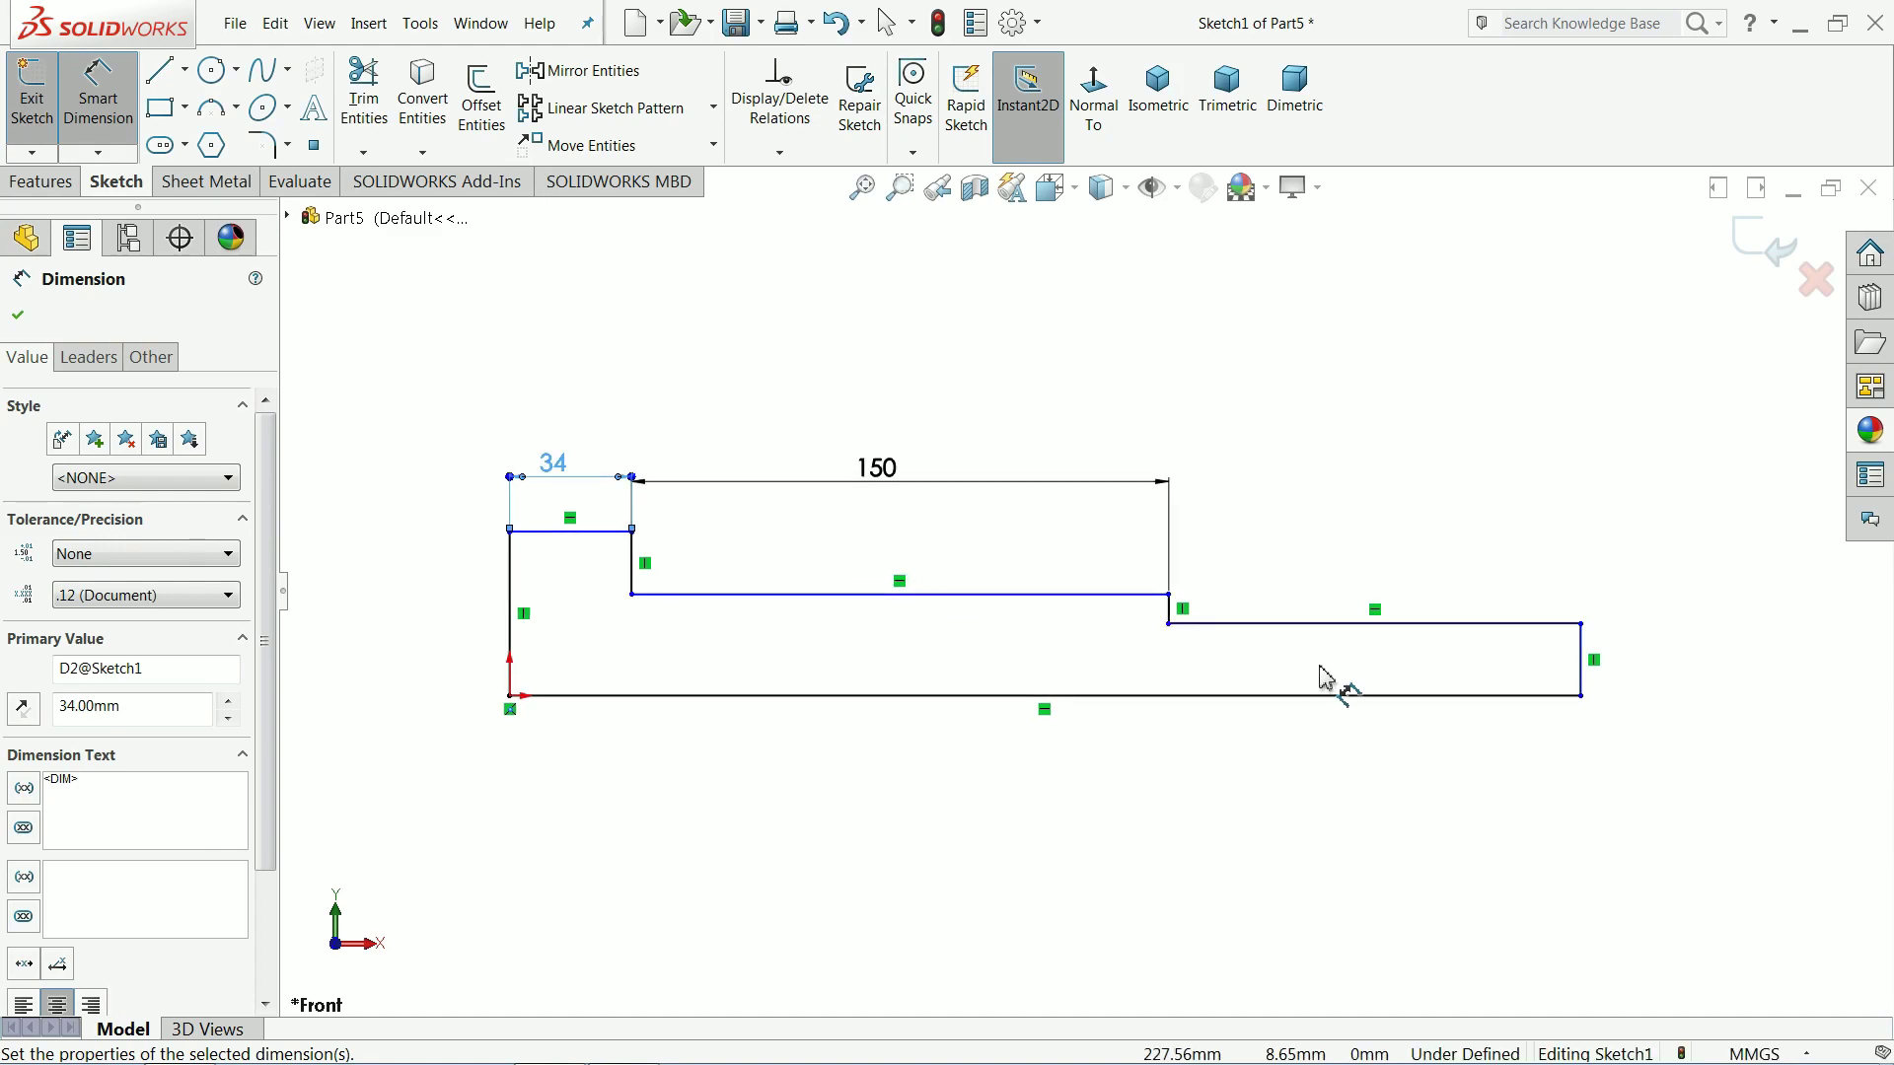
scroll(1480, 641, "down", 2)
left_click(1374, 622)
left_click(1263, 524)
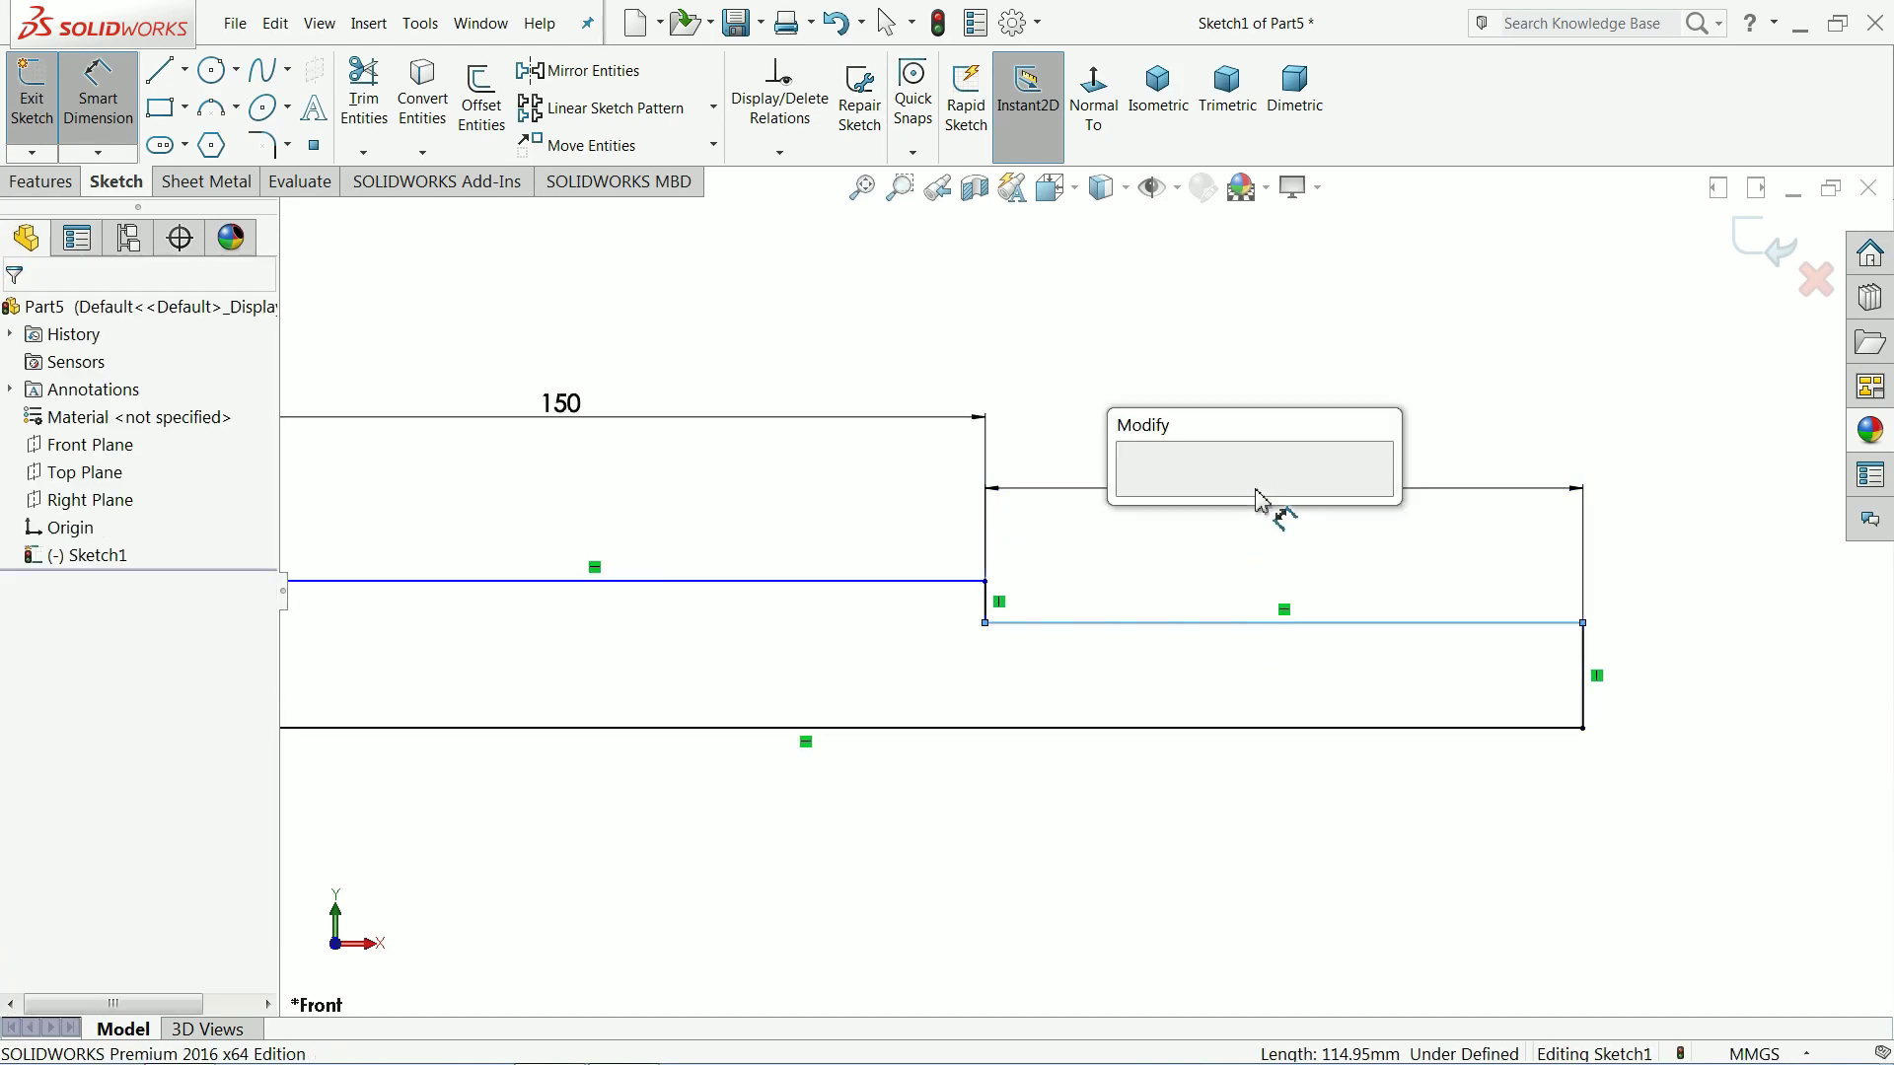
type("30")
key("Return")
scroll(1095, 602, "up", 3)
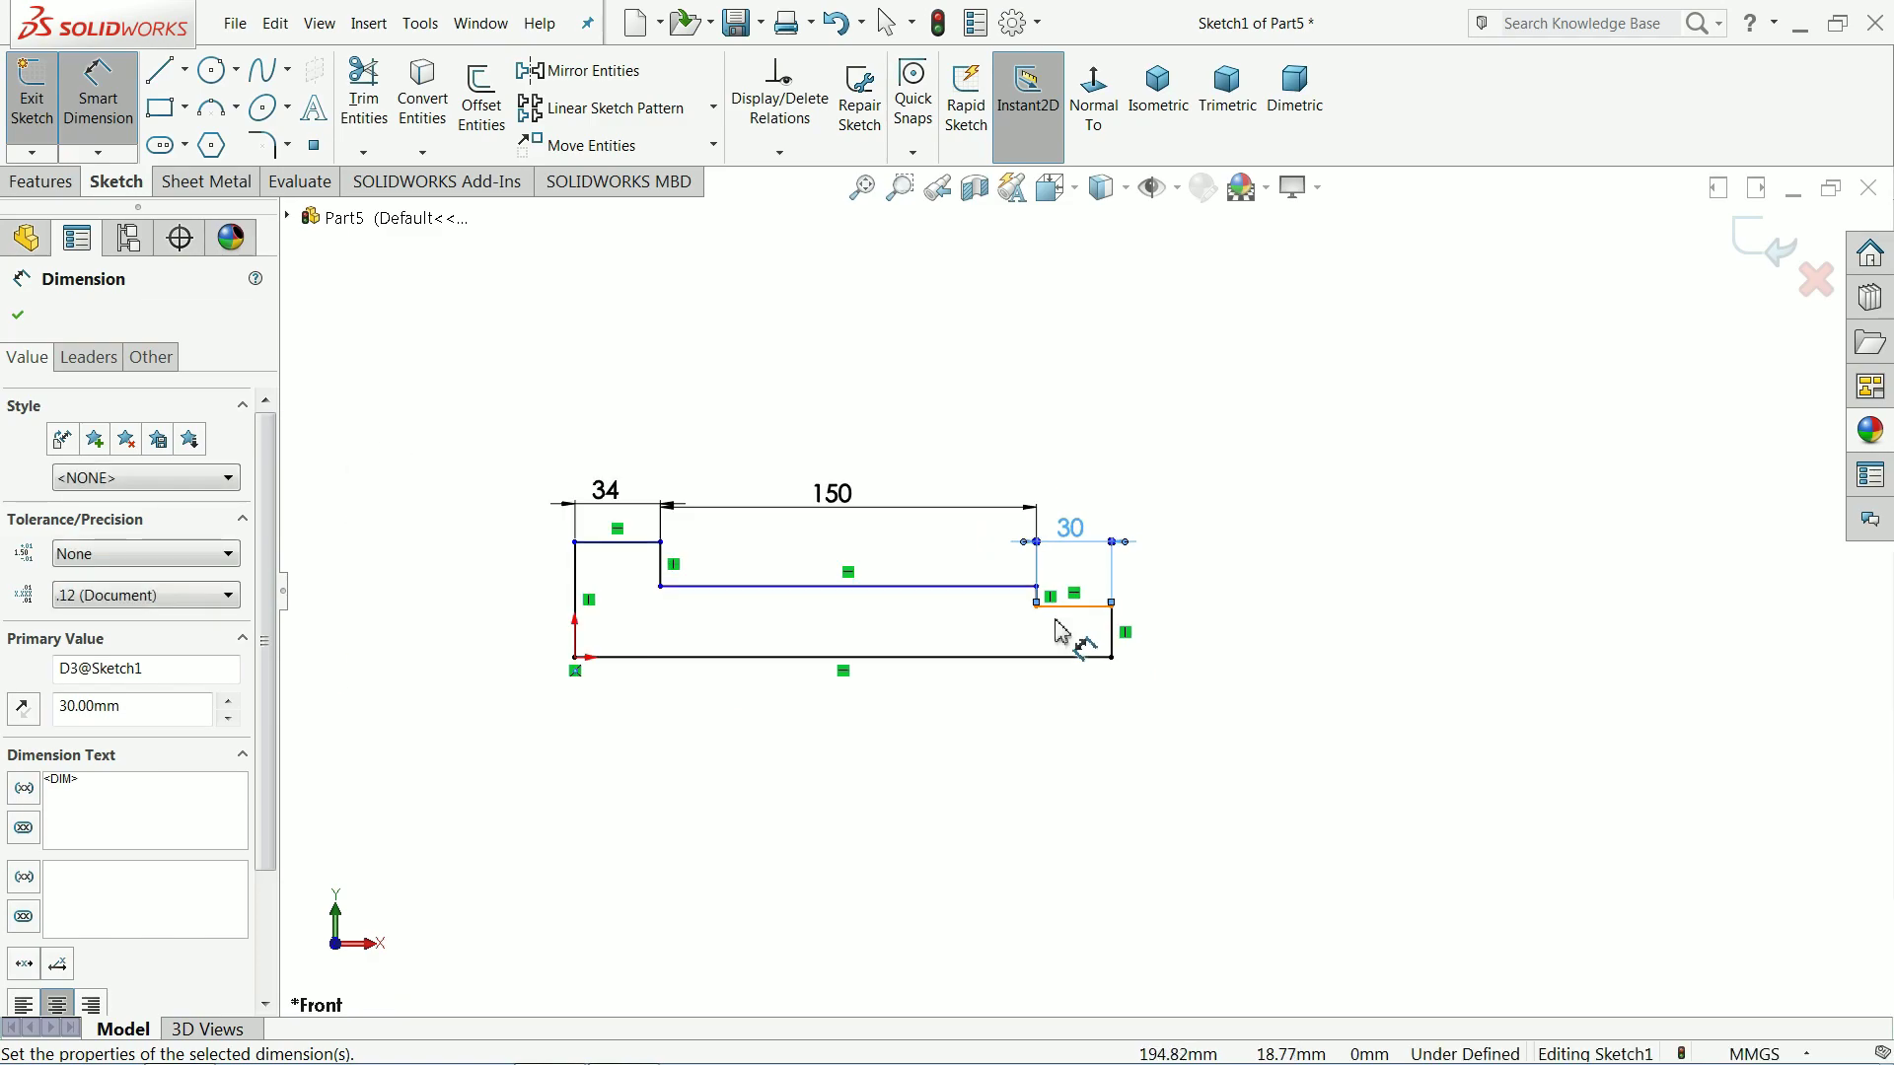
Step: Dimension the right end step's vertical edge to 8.5 mm
scroll(651, 611, "down", 3)
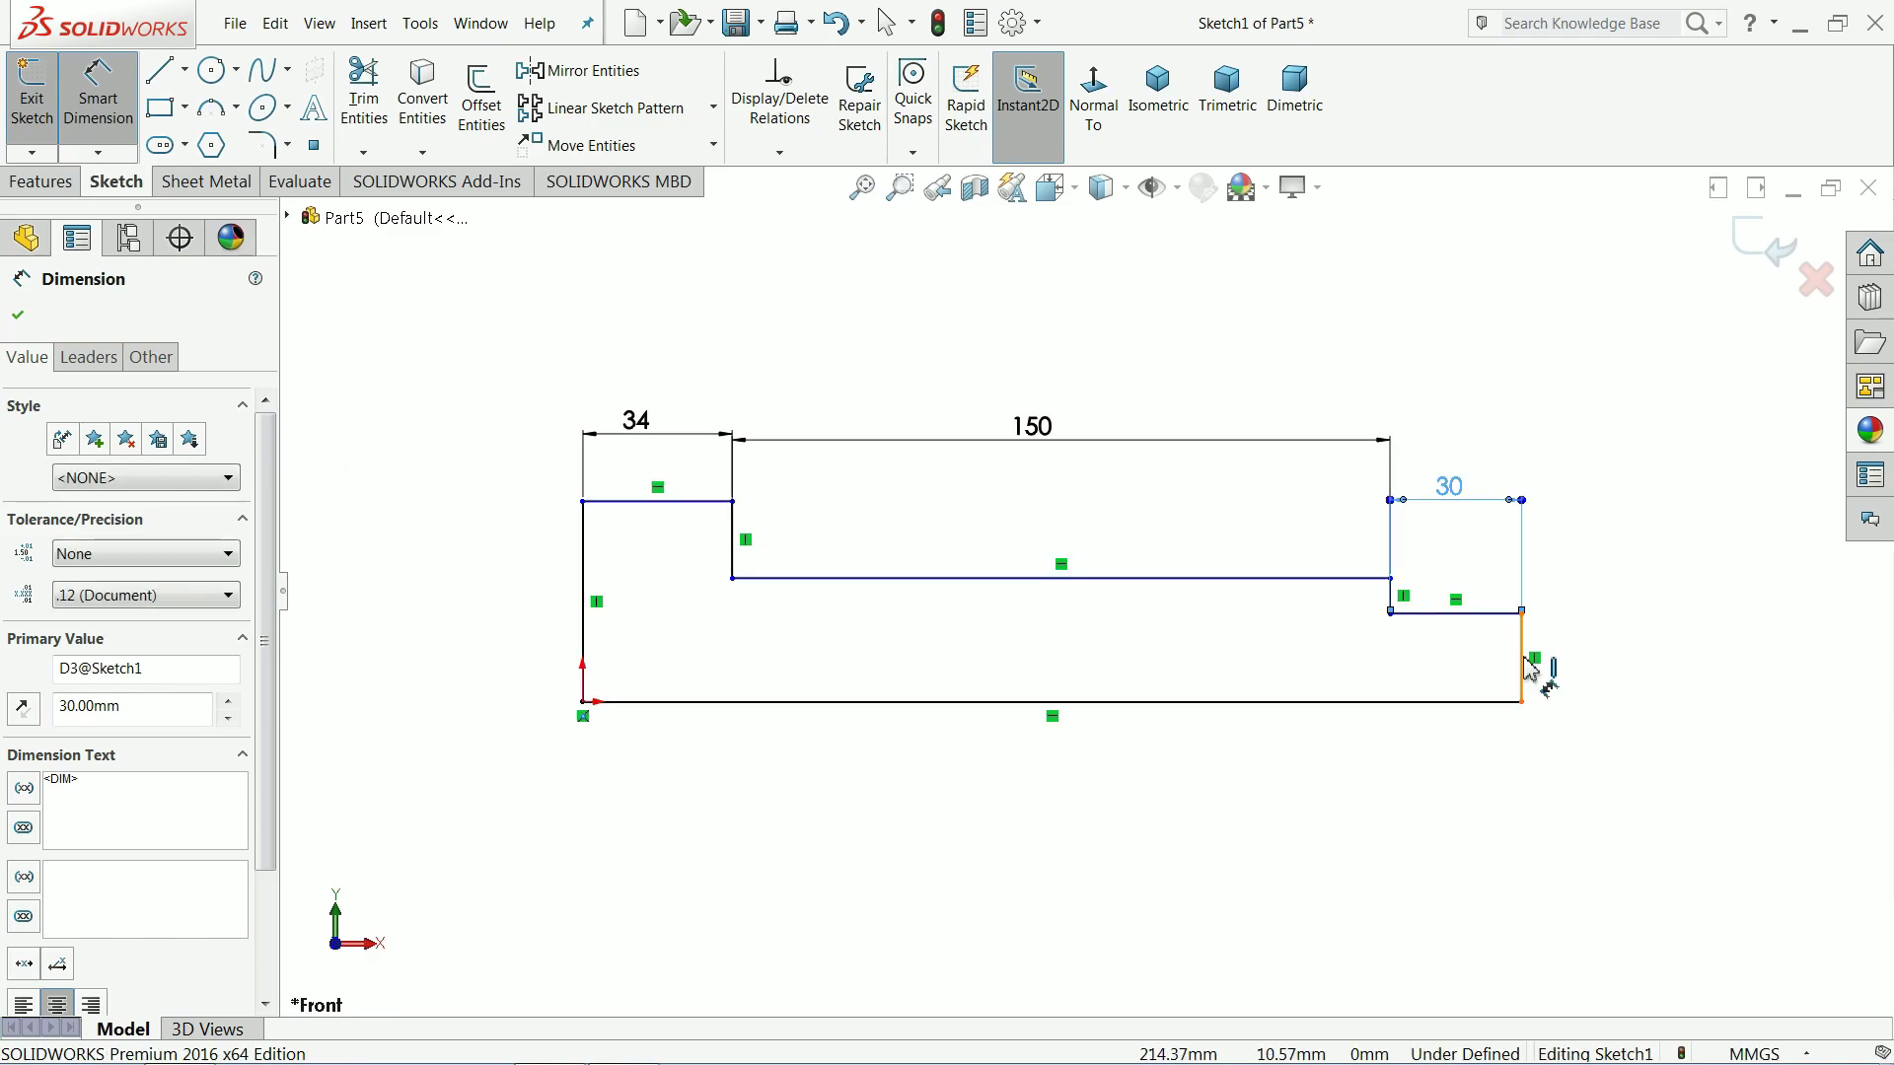
left_click(1535, 665)
left_click(1602, 663)
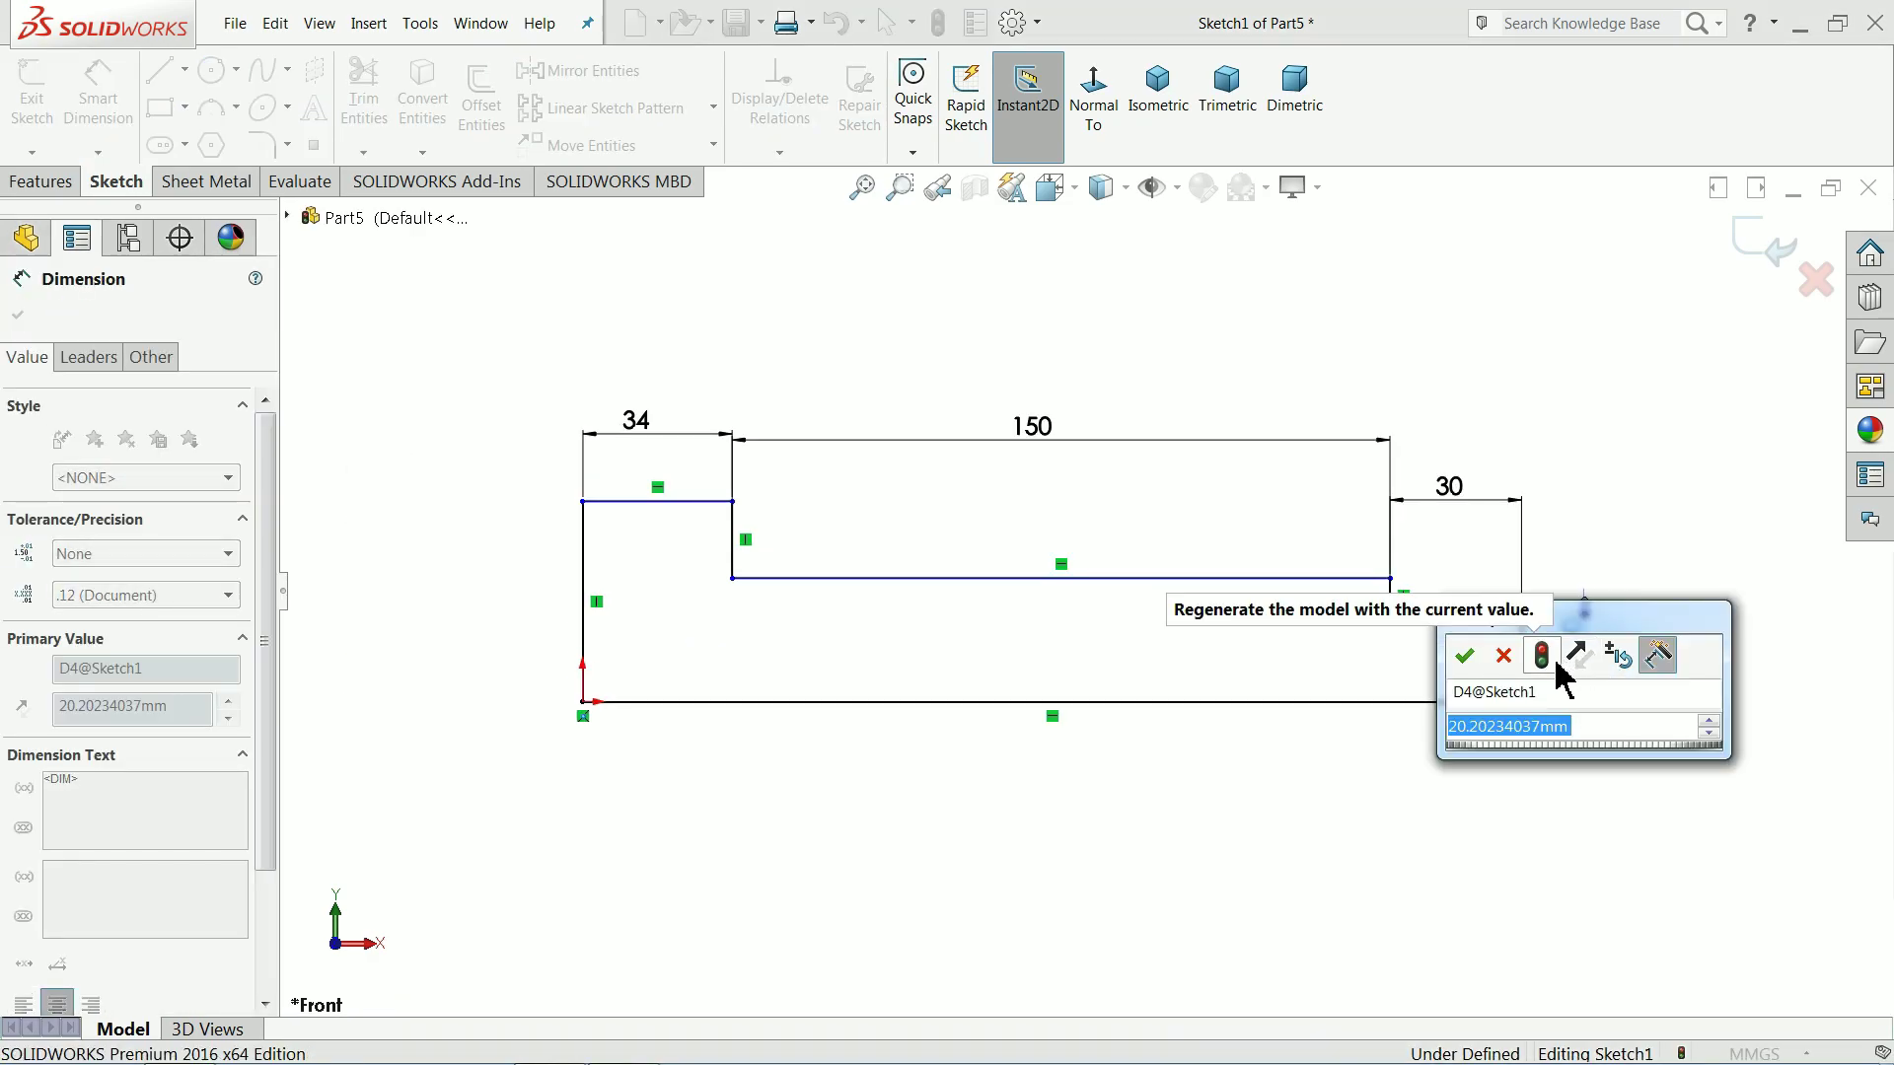
type("8.5")
key("Return")
scroll(1096, 661, "down", 2)
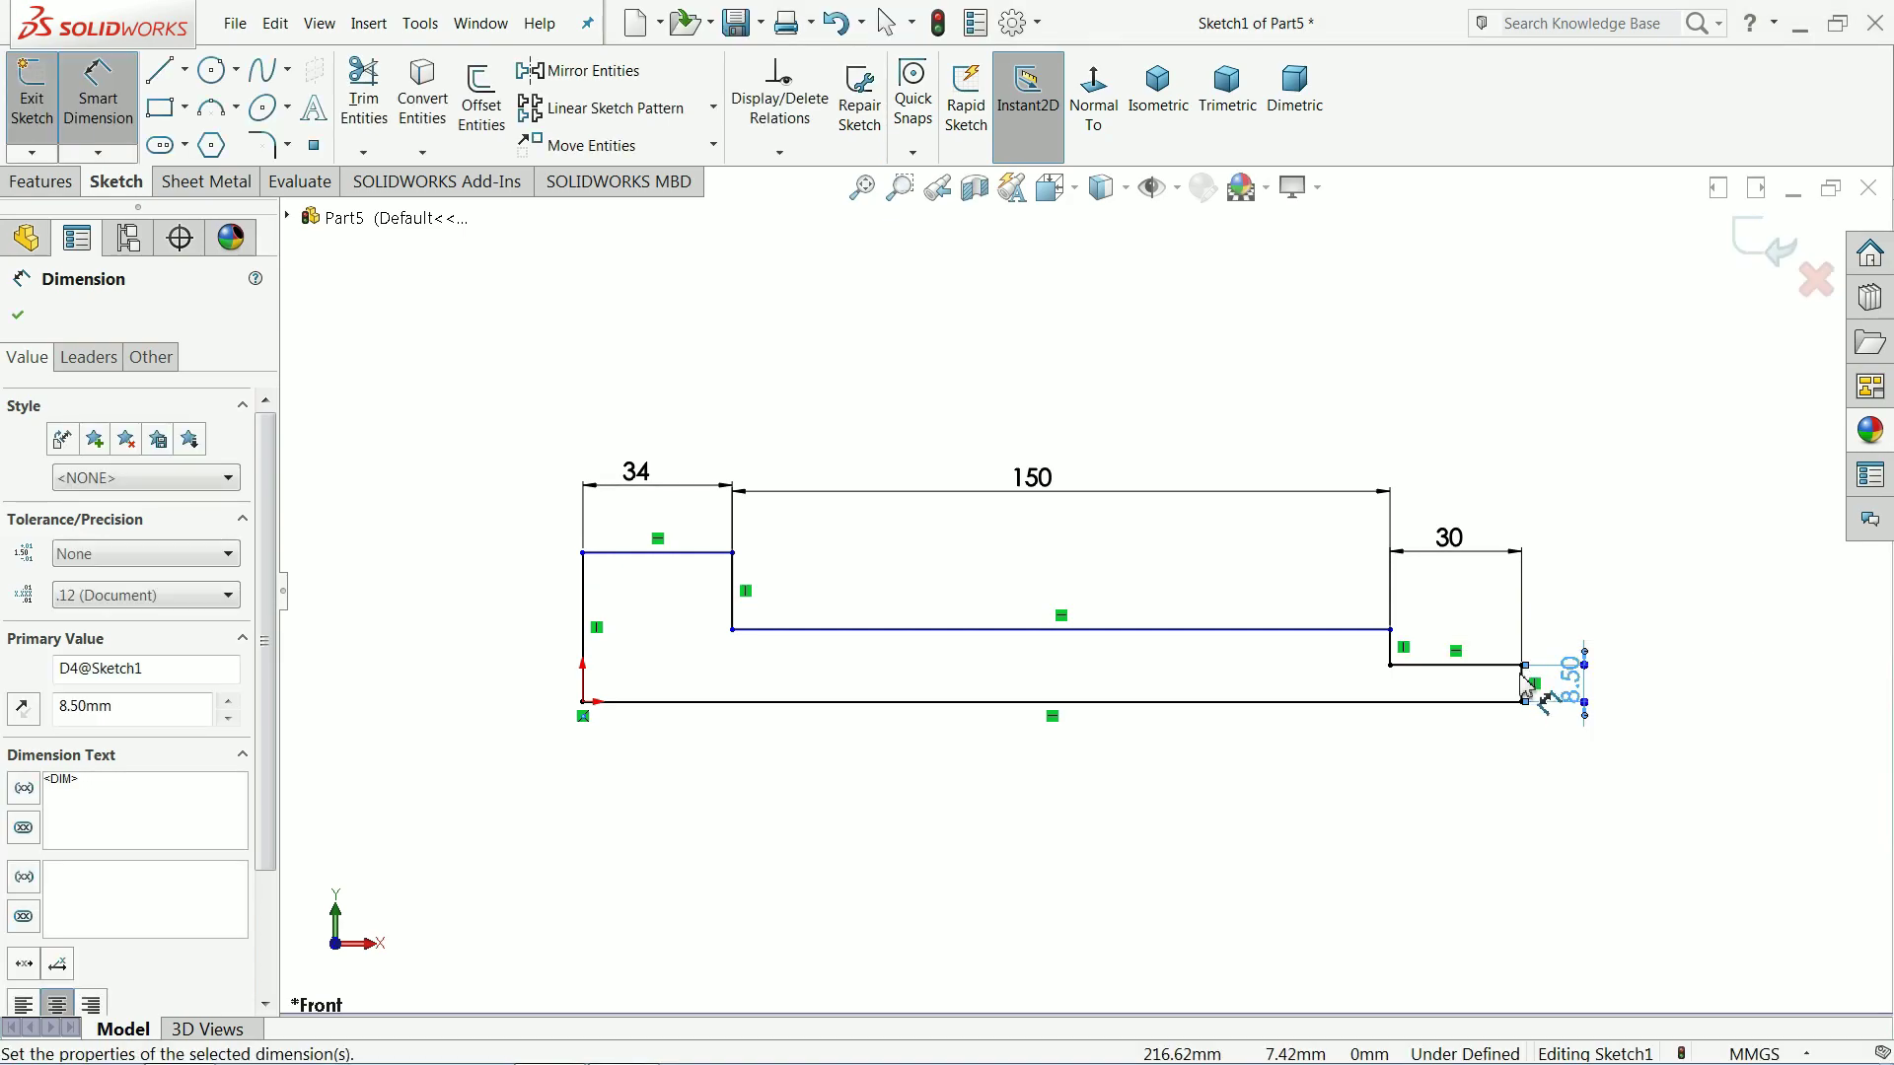
scroll(1096, 661, "down", 2)
Step: Set the middle-to-bottom distance to 12 mm and the left end height to 16 mm
left_click(1125, 607)
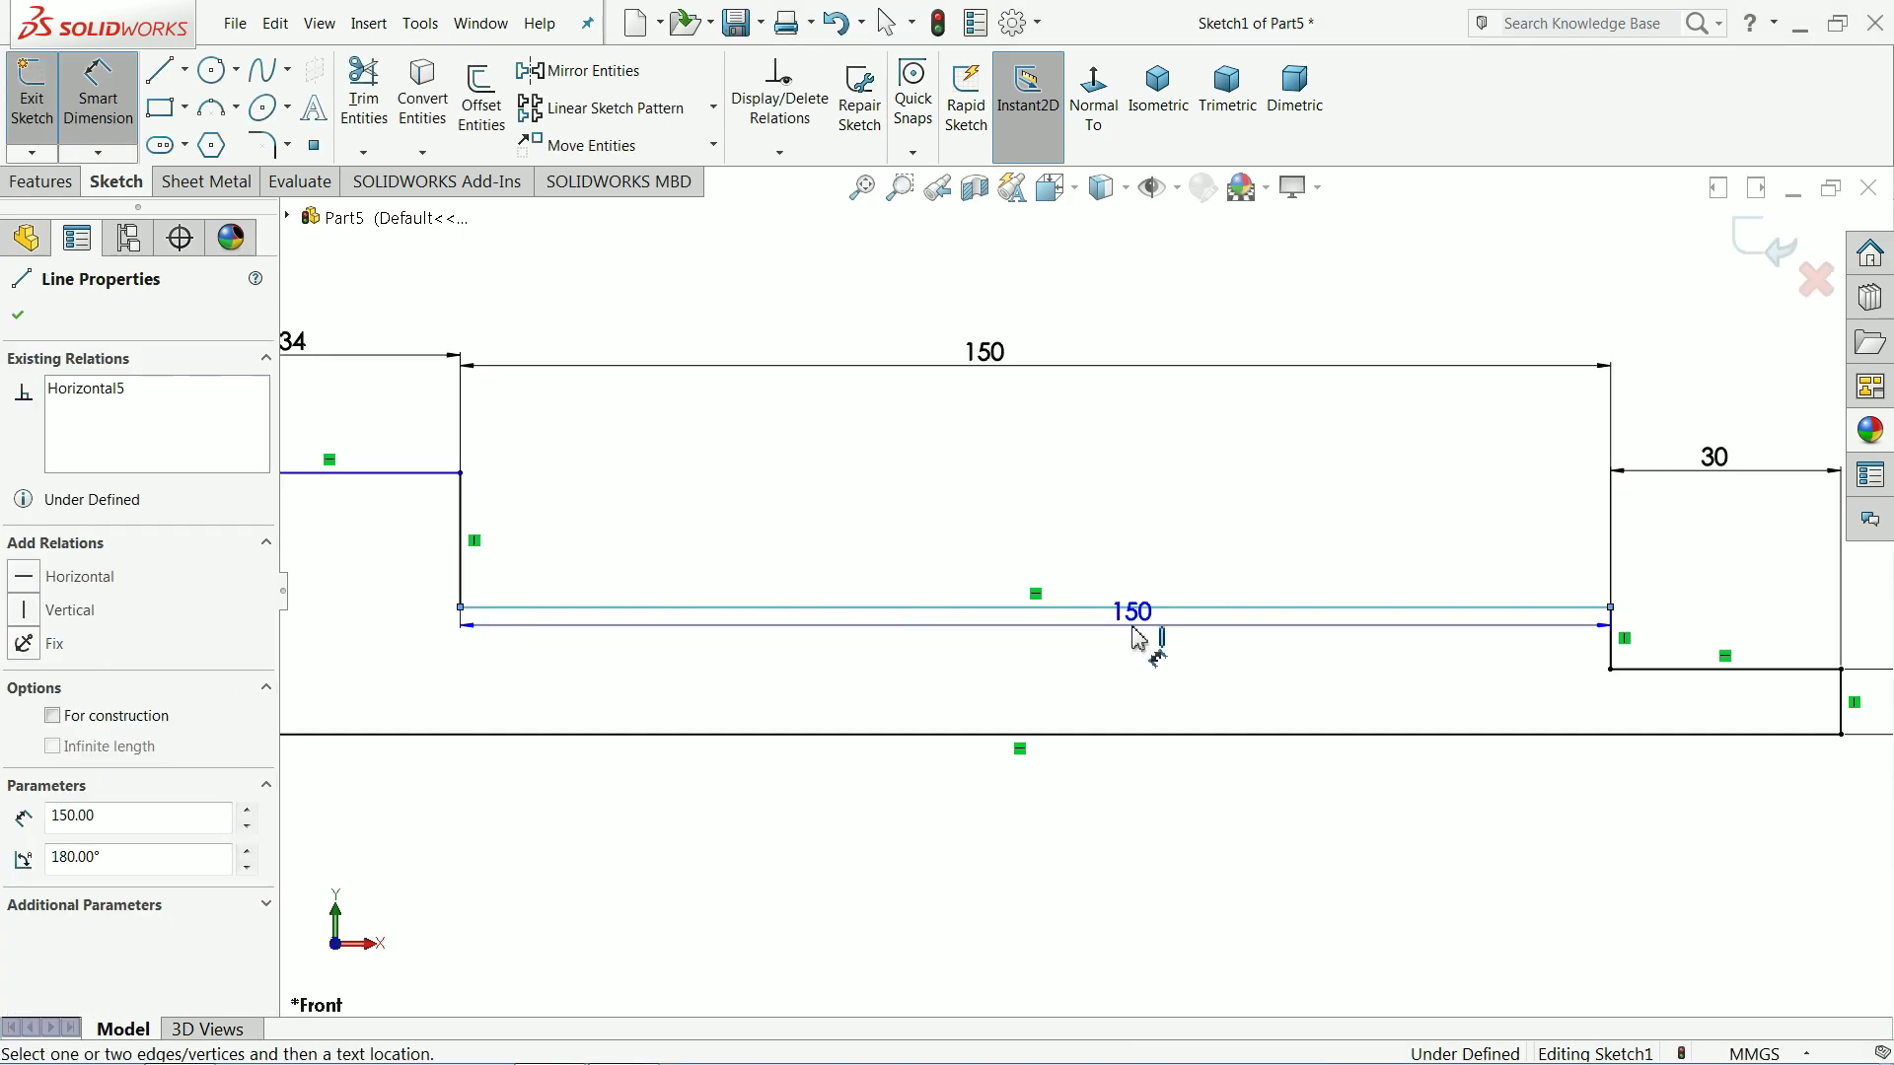
left_click(1110, 734)
left_click(1099, 690)
type("12")
key("Return")
scroll(684, 701, "up", 2)
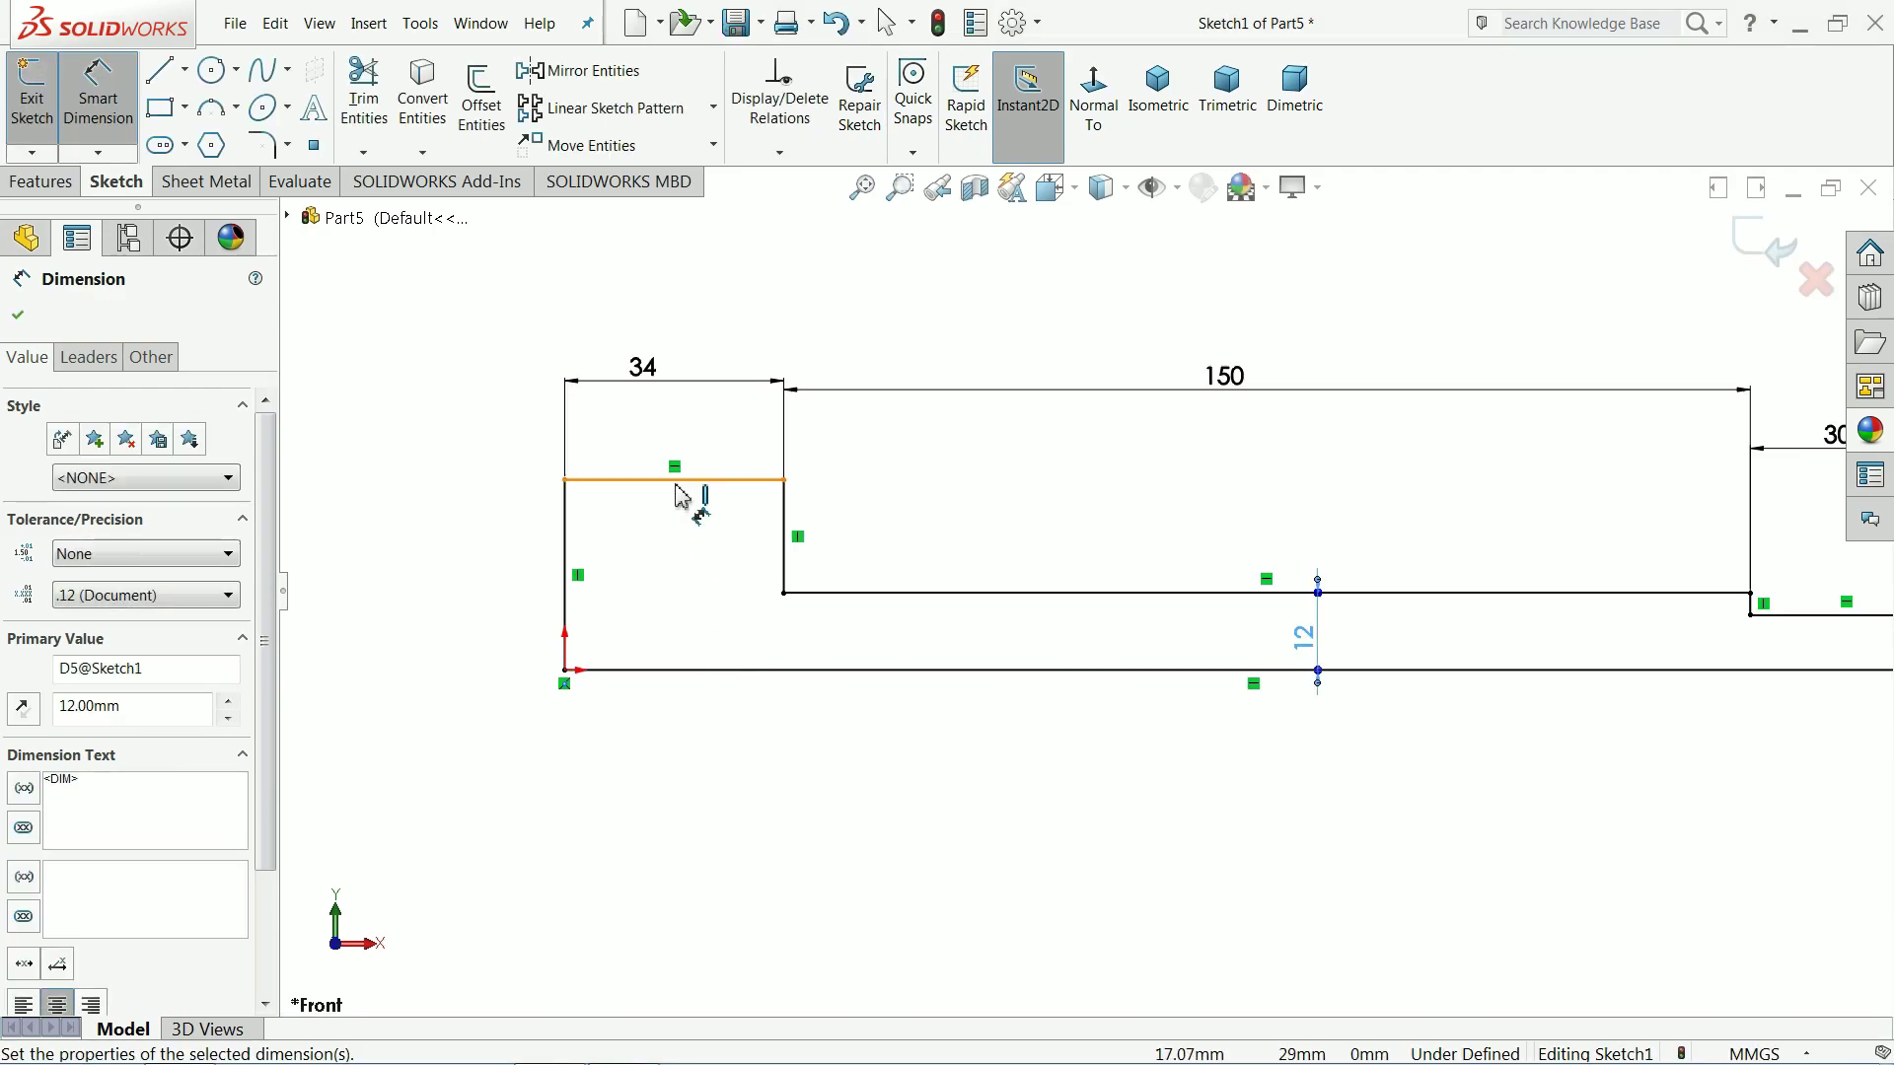
left_click(679, 483)
left_click(647, 672)
left_click(498, 604)
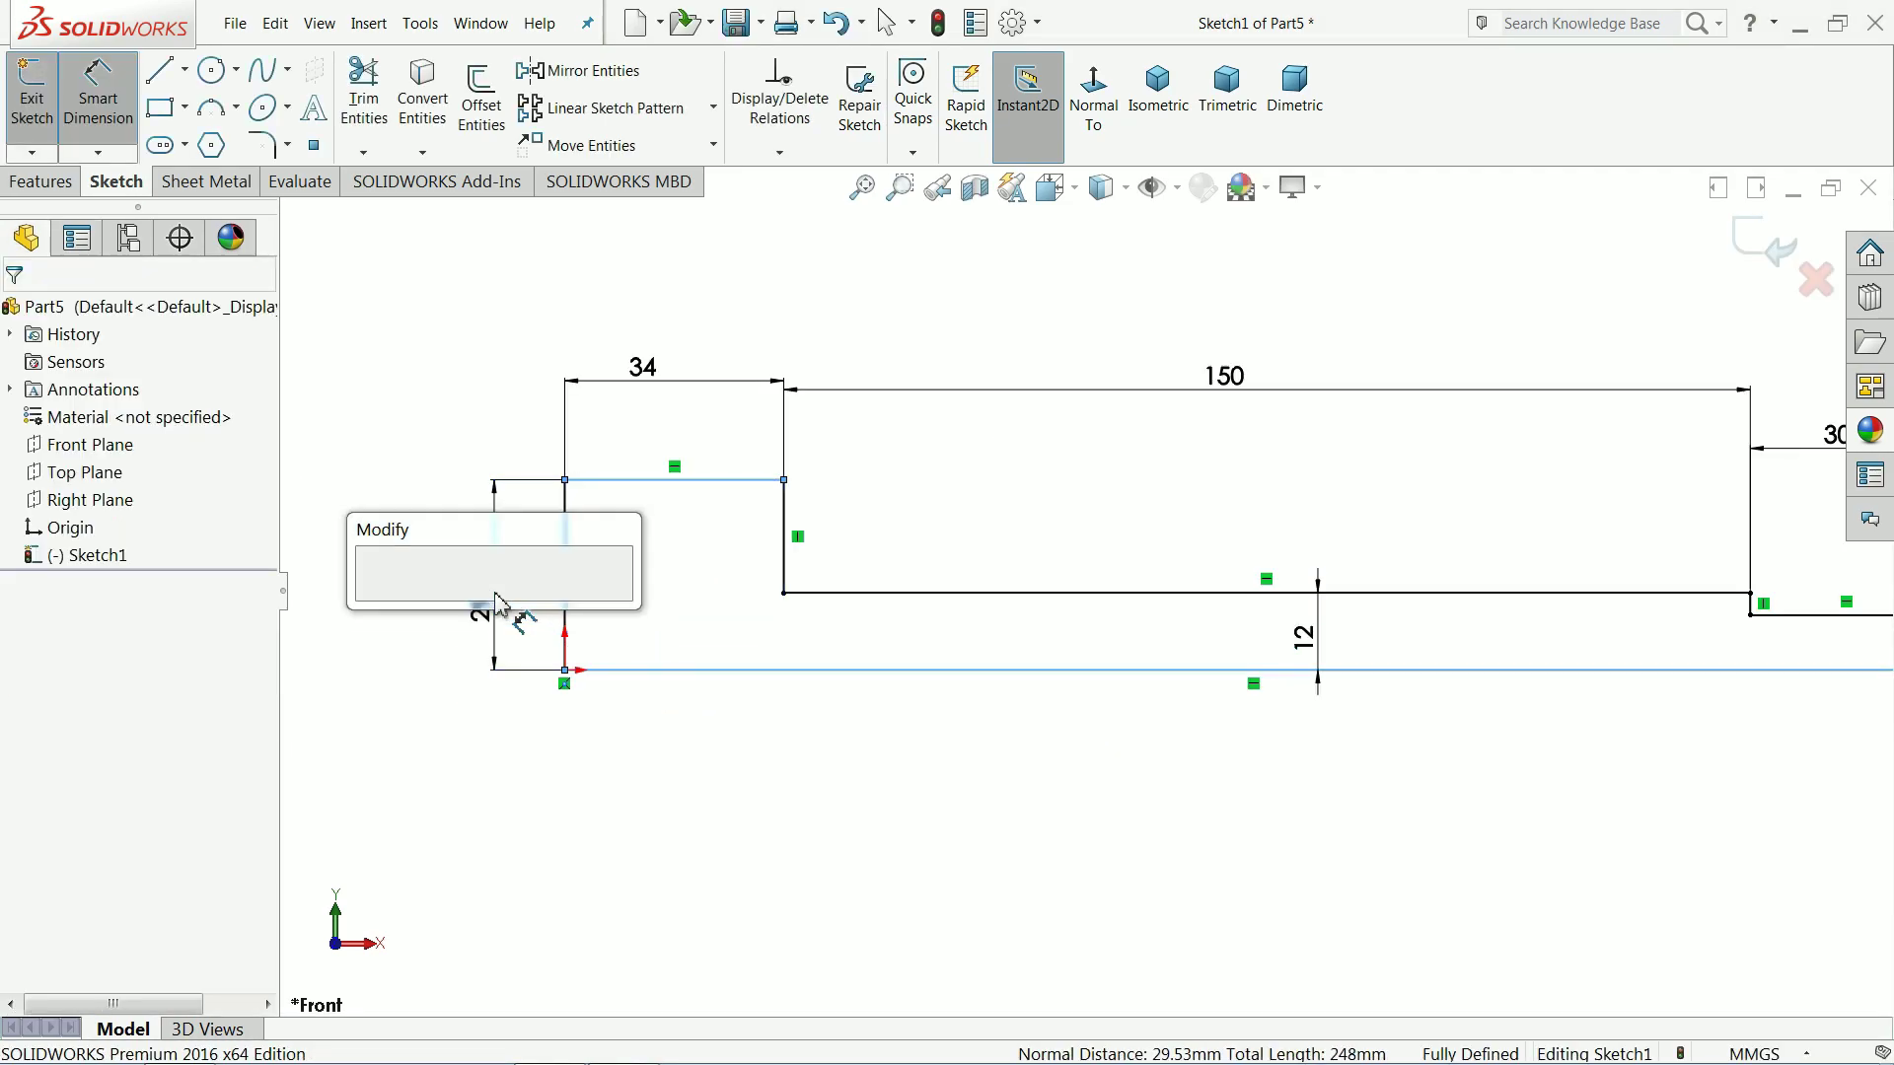
type("16")
key("Return")
scroll(1230, 712, "up", 2)
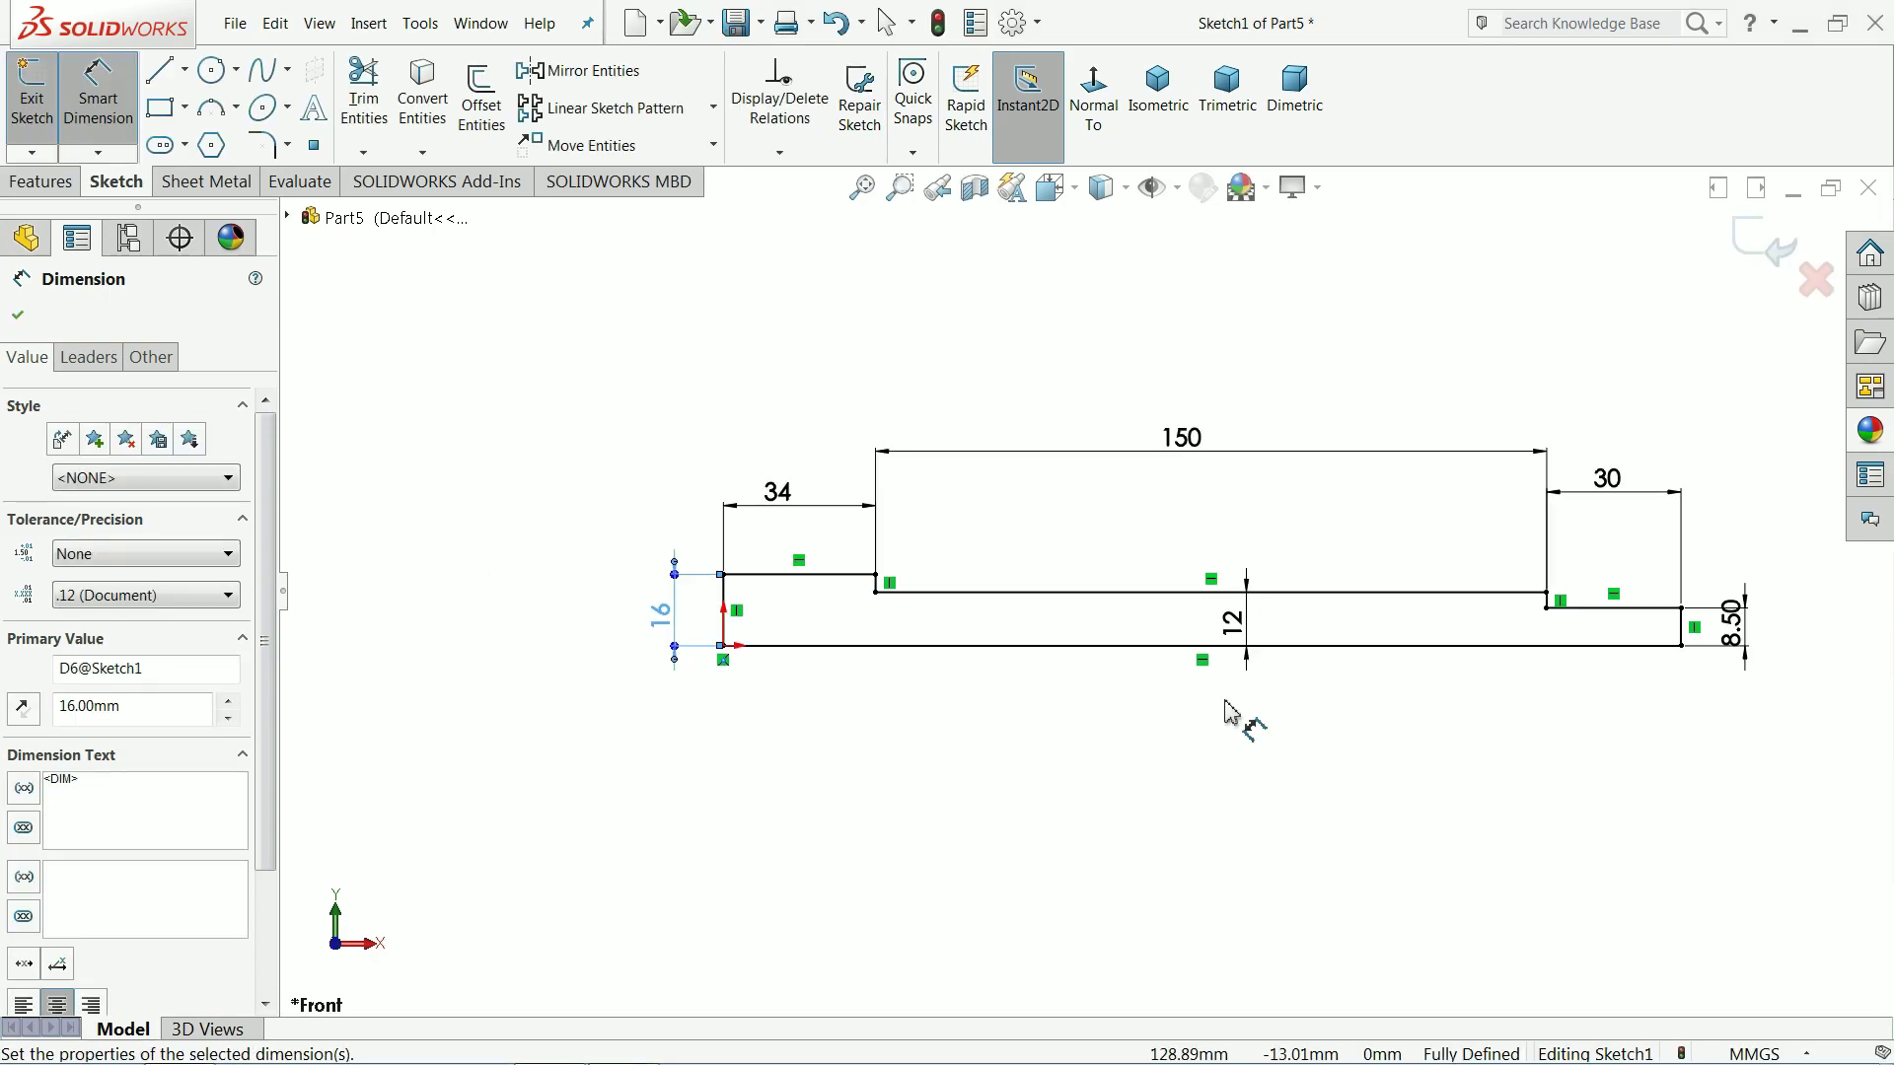
Step: Draw a three-point semicircular arc dipping below the shaft edge
scroll(1632, 690, "down", 2)
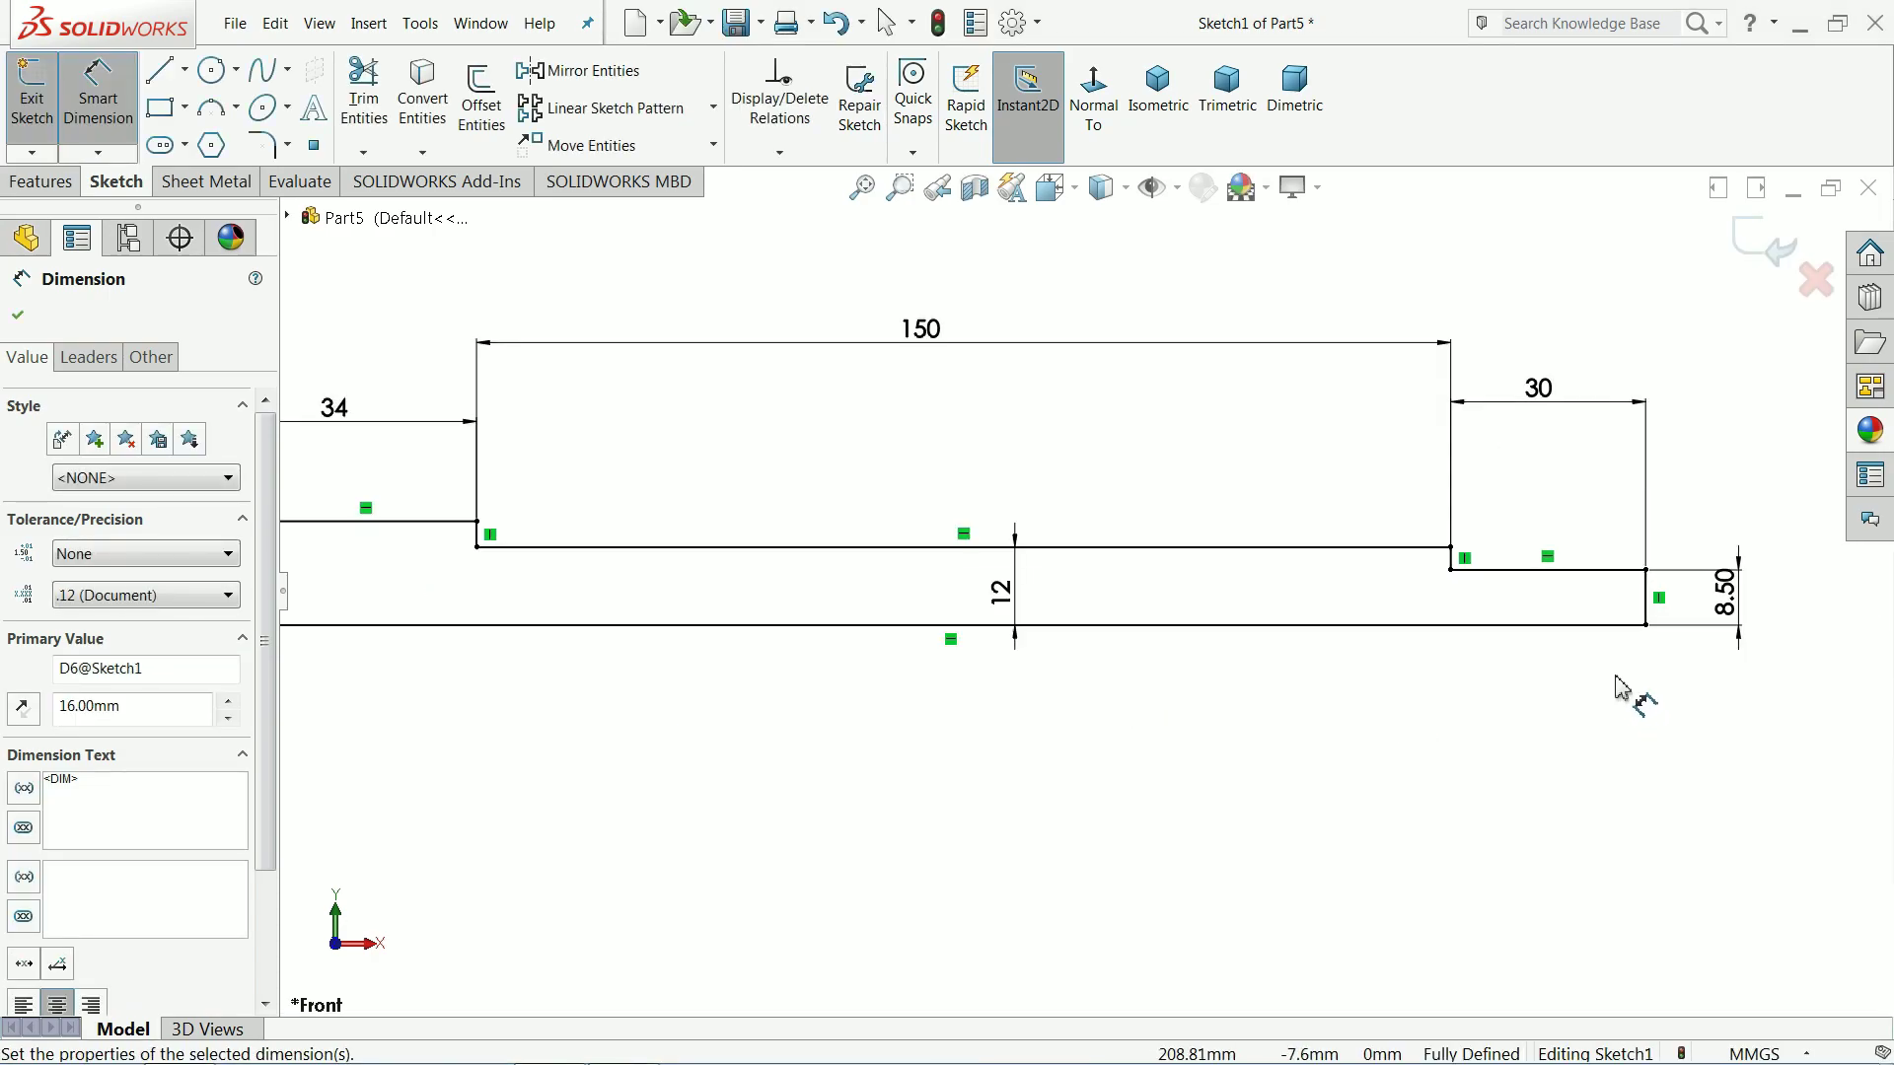
left_click(218, 108)
scroll(1539, 591, "down", 6)
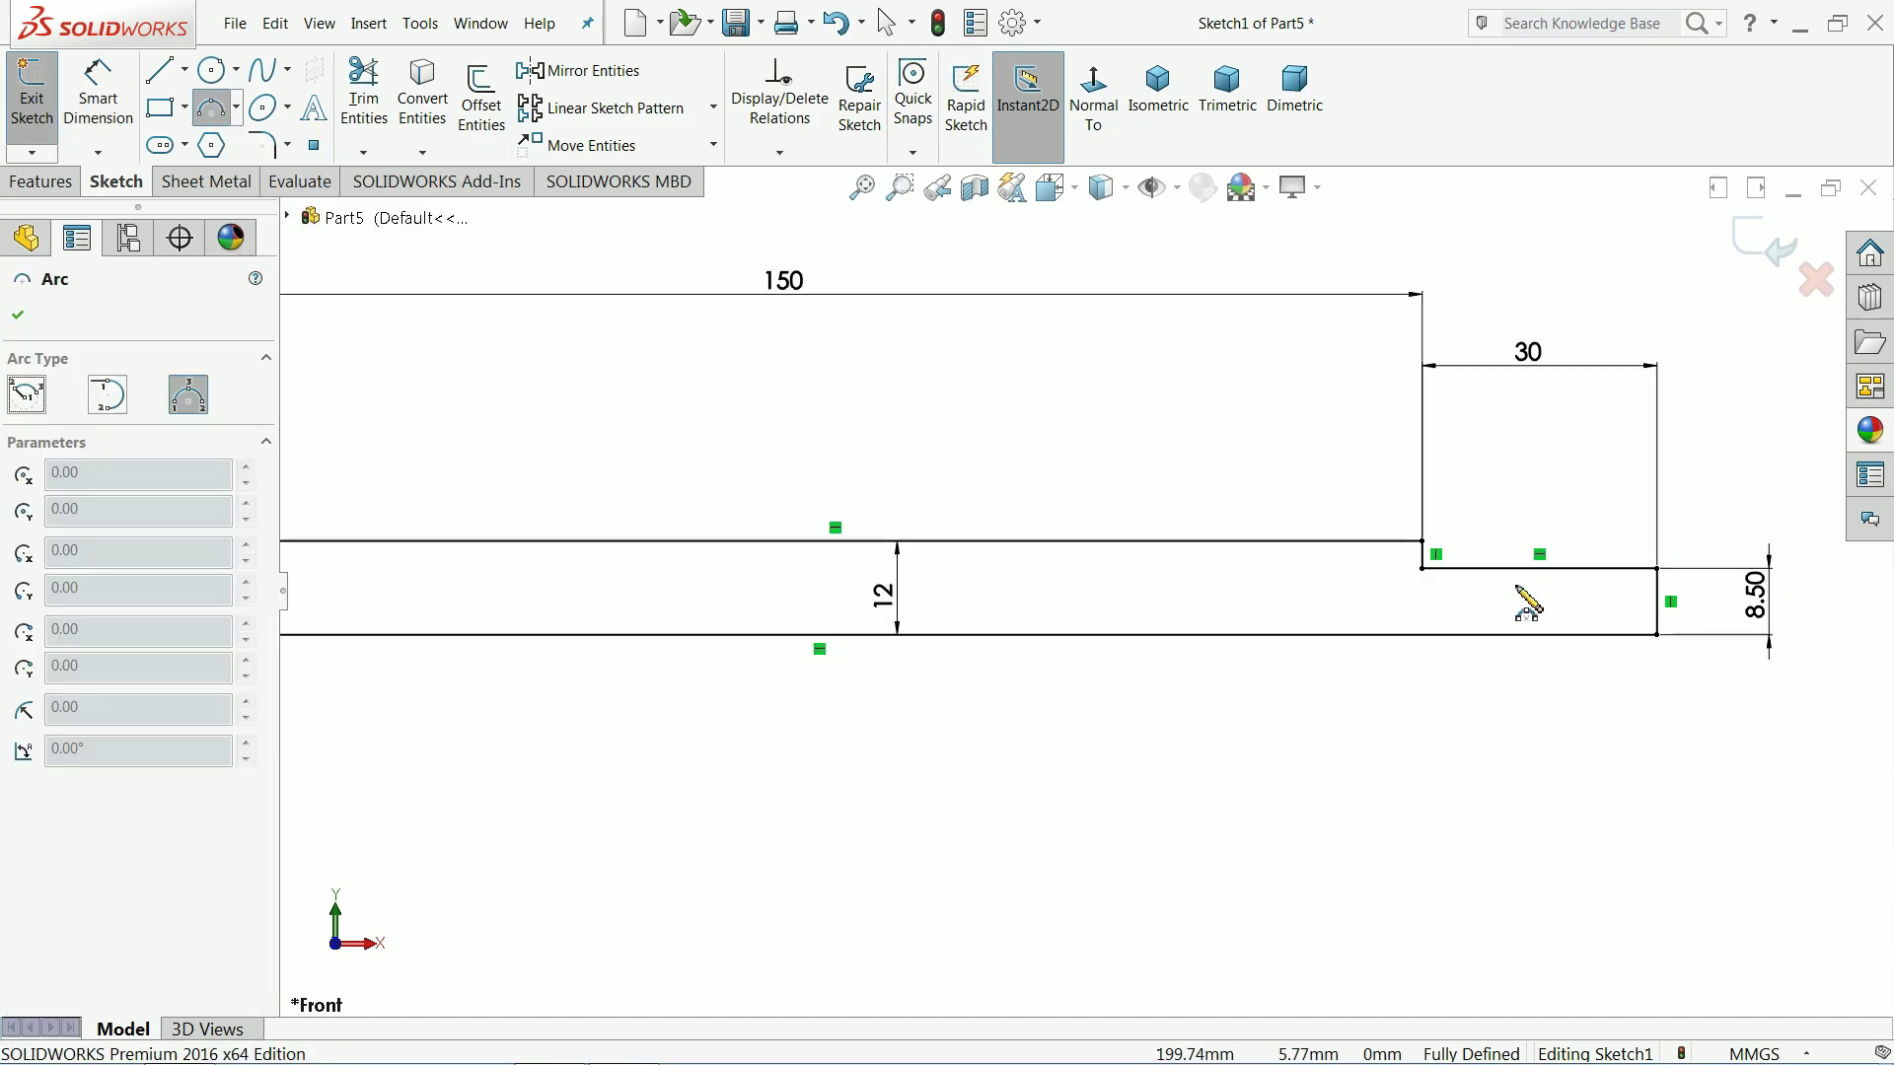
left_click(1352, 535)
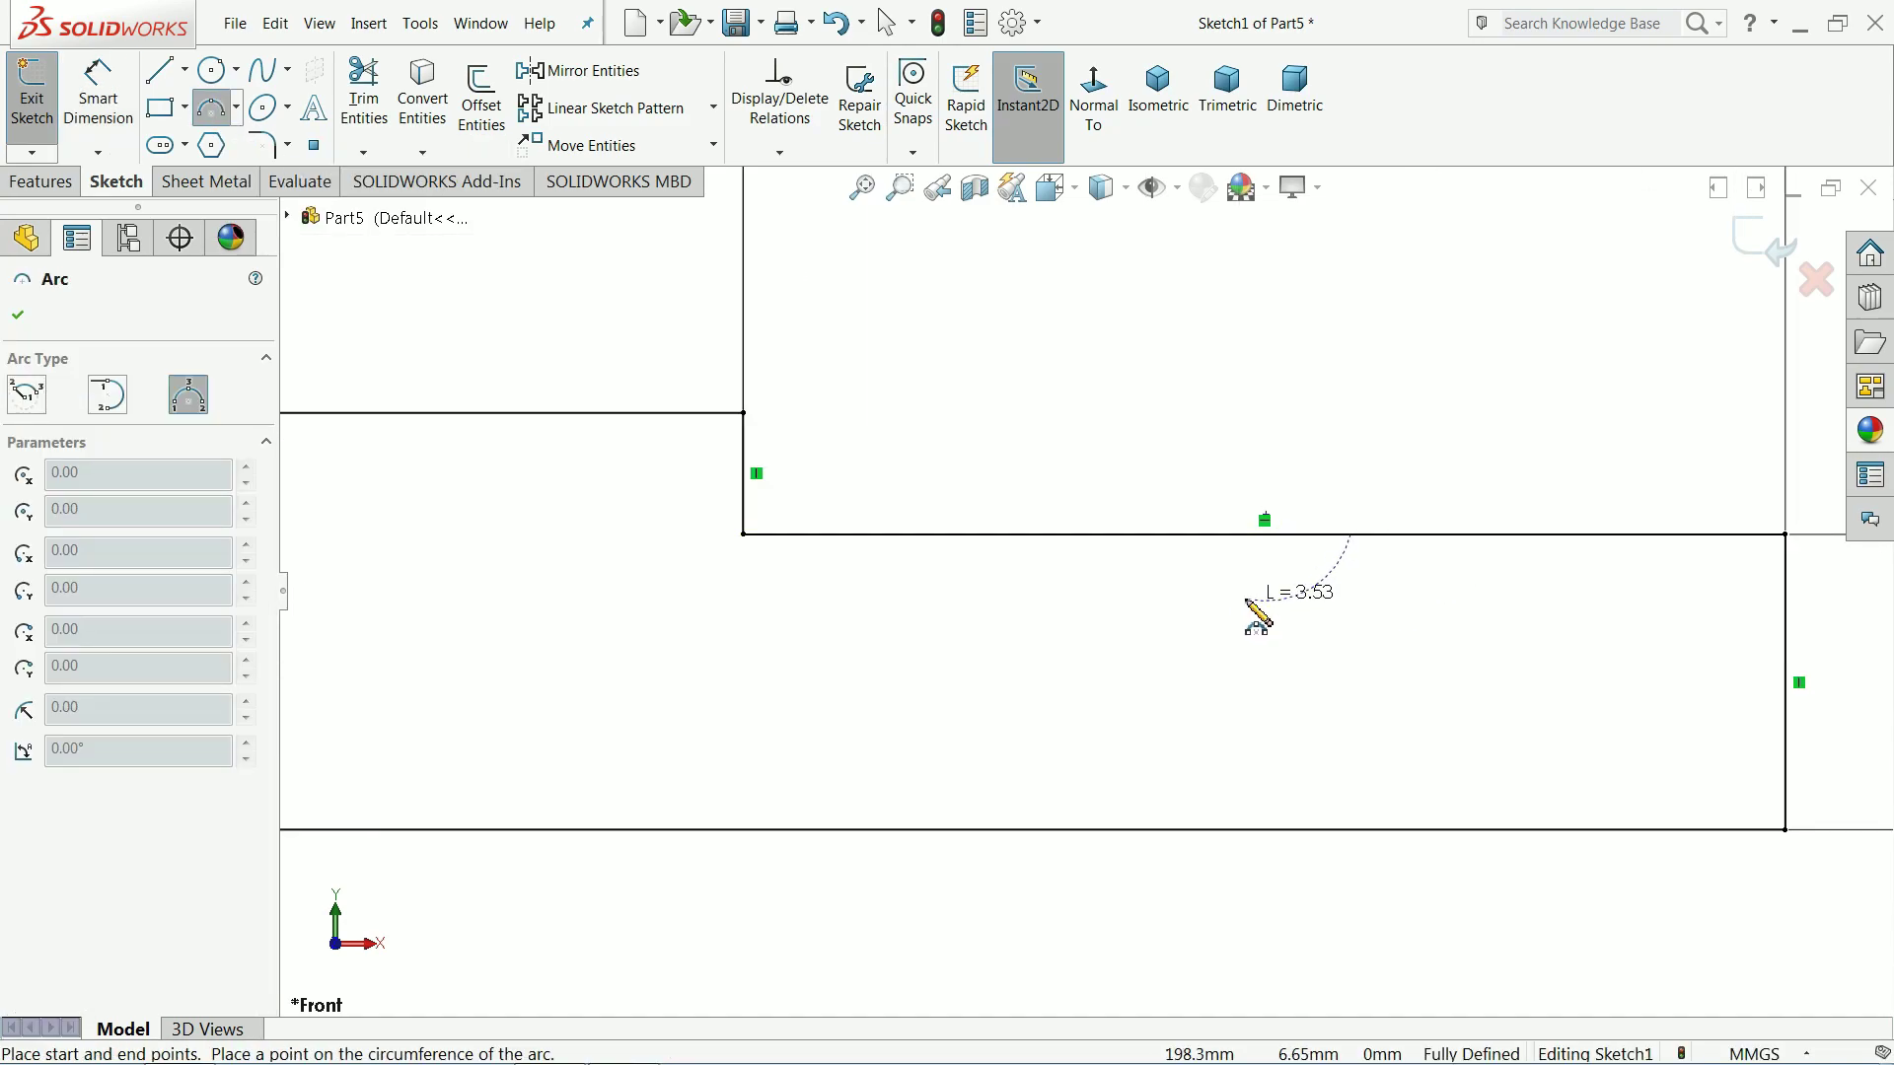
left_click(1217, 535)
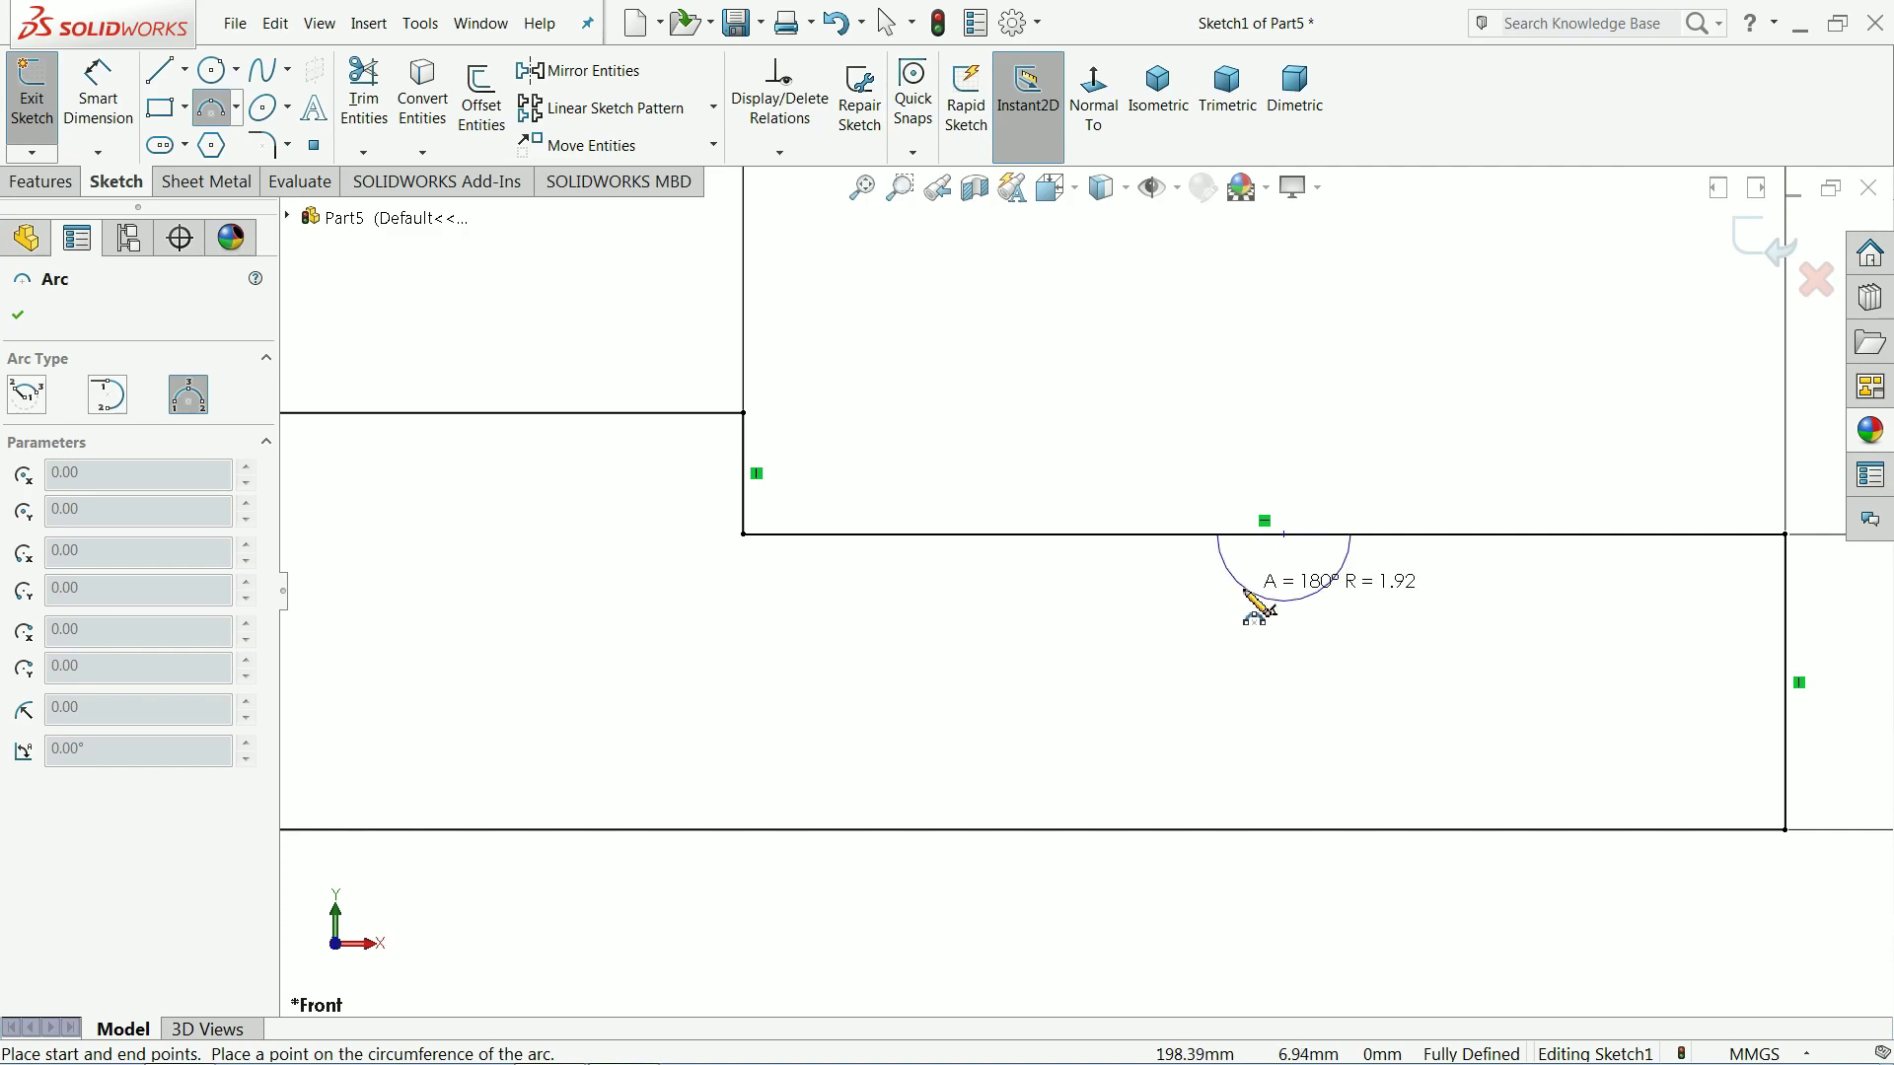
left_click(1247, 594)
left_click(21, 320)
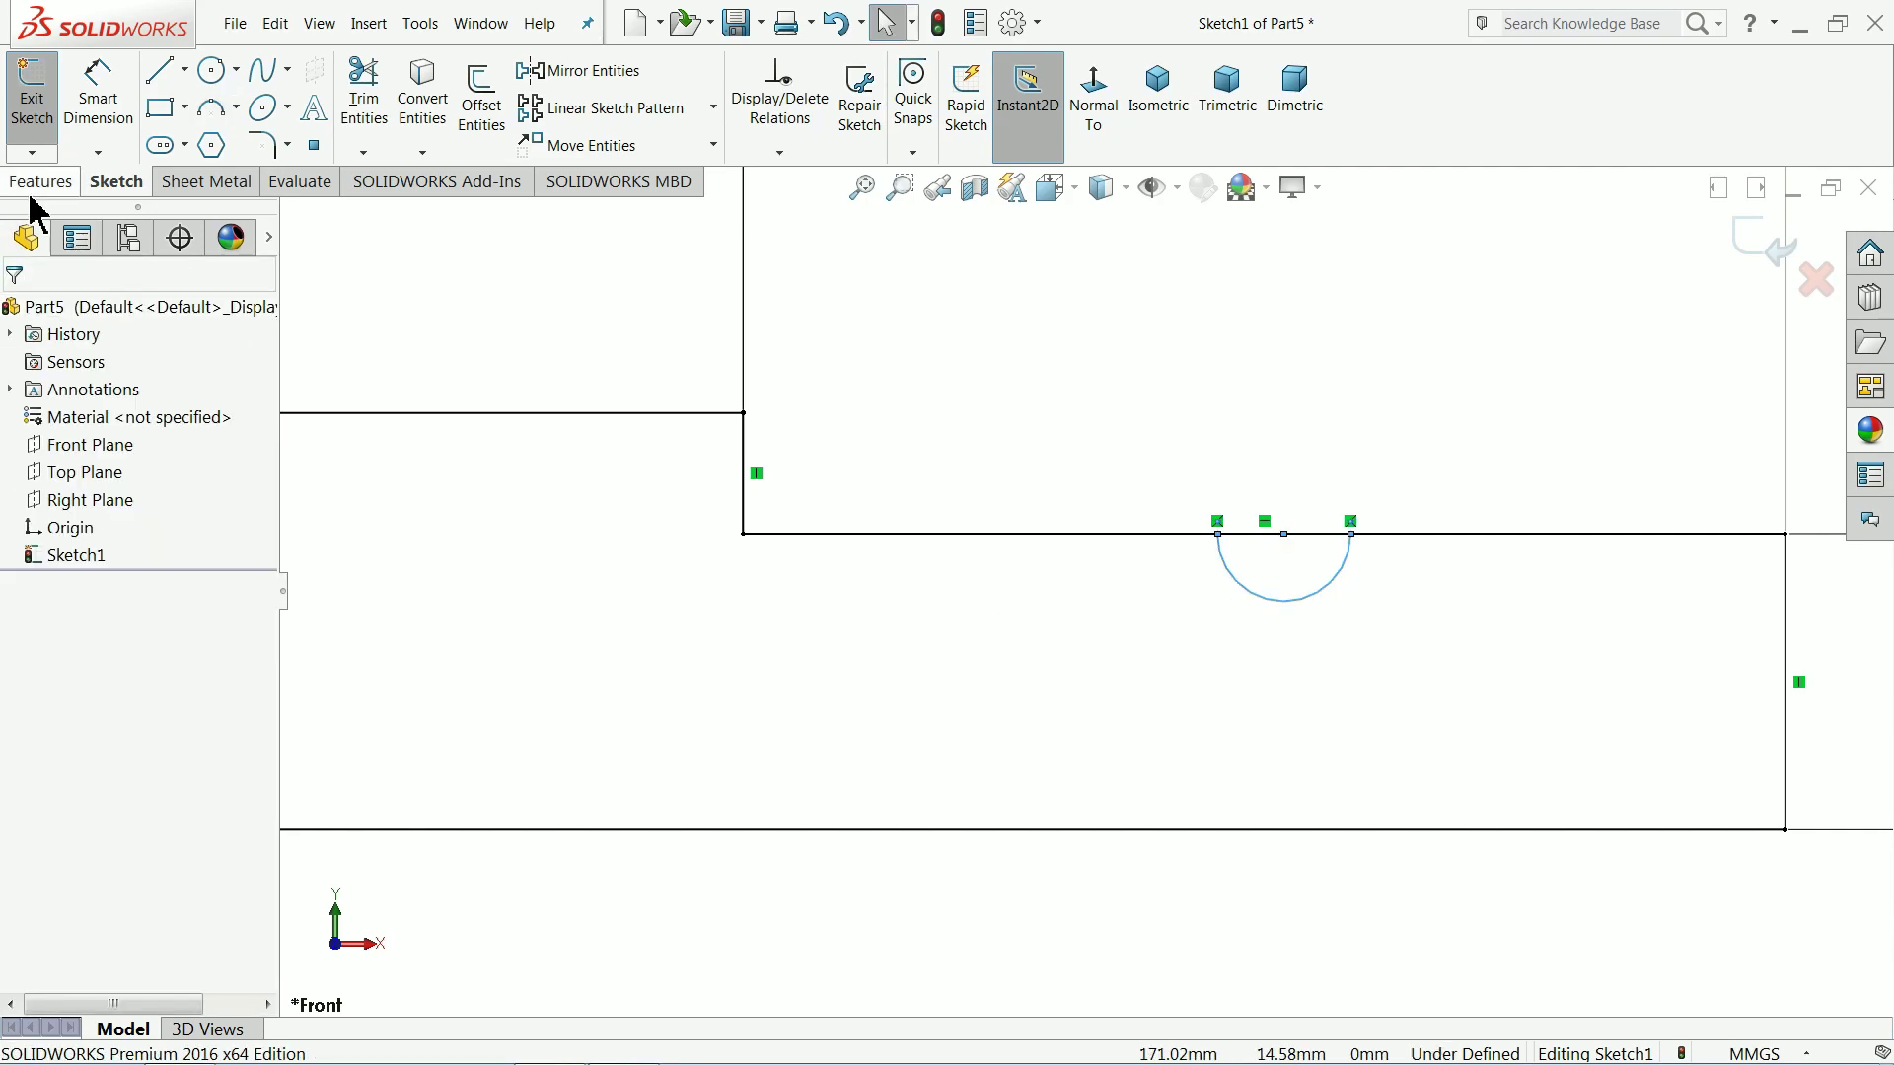
Step: Dimension the arc's centre 10 mm from the right shoulder
left_click(98, 93)
left_click(1334, 577)
scroll(1282, 493, "up", 1)
scroll(1161, 464, "down", 1)
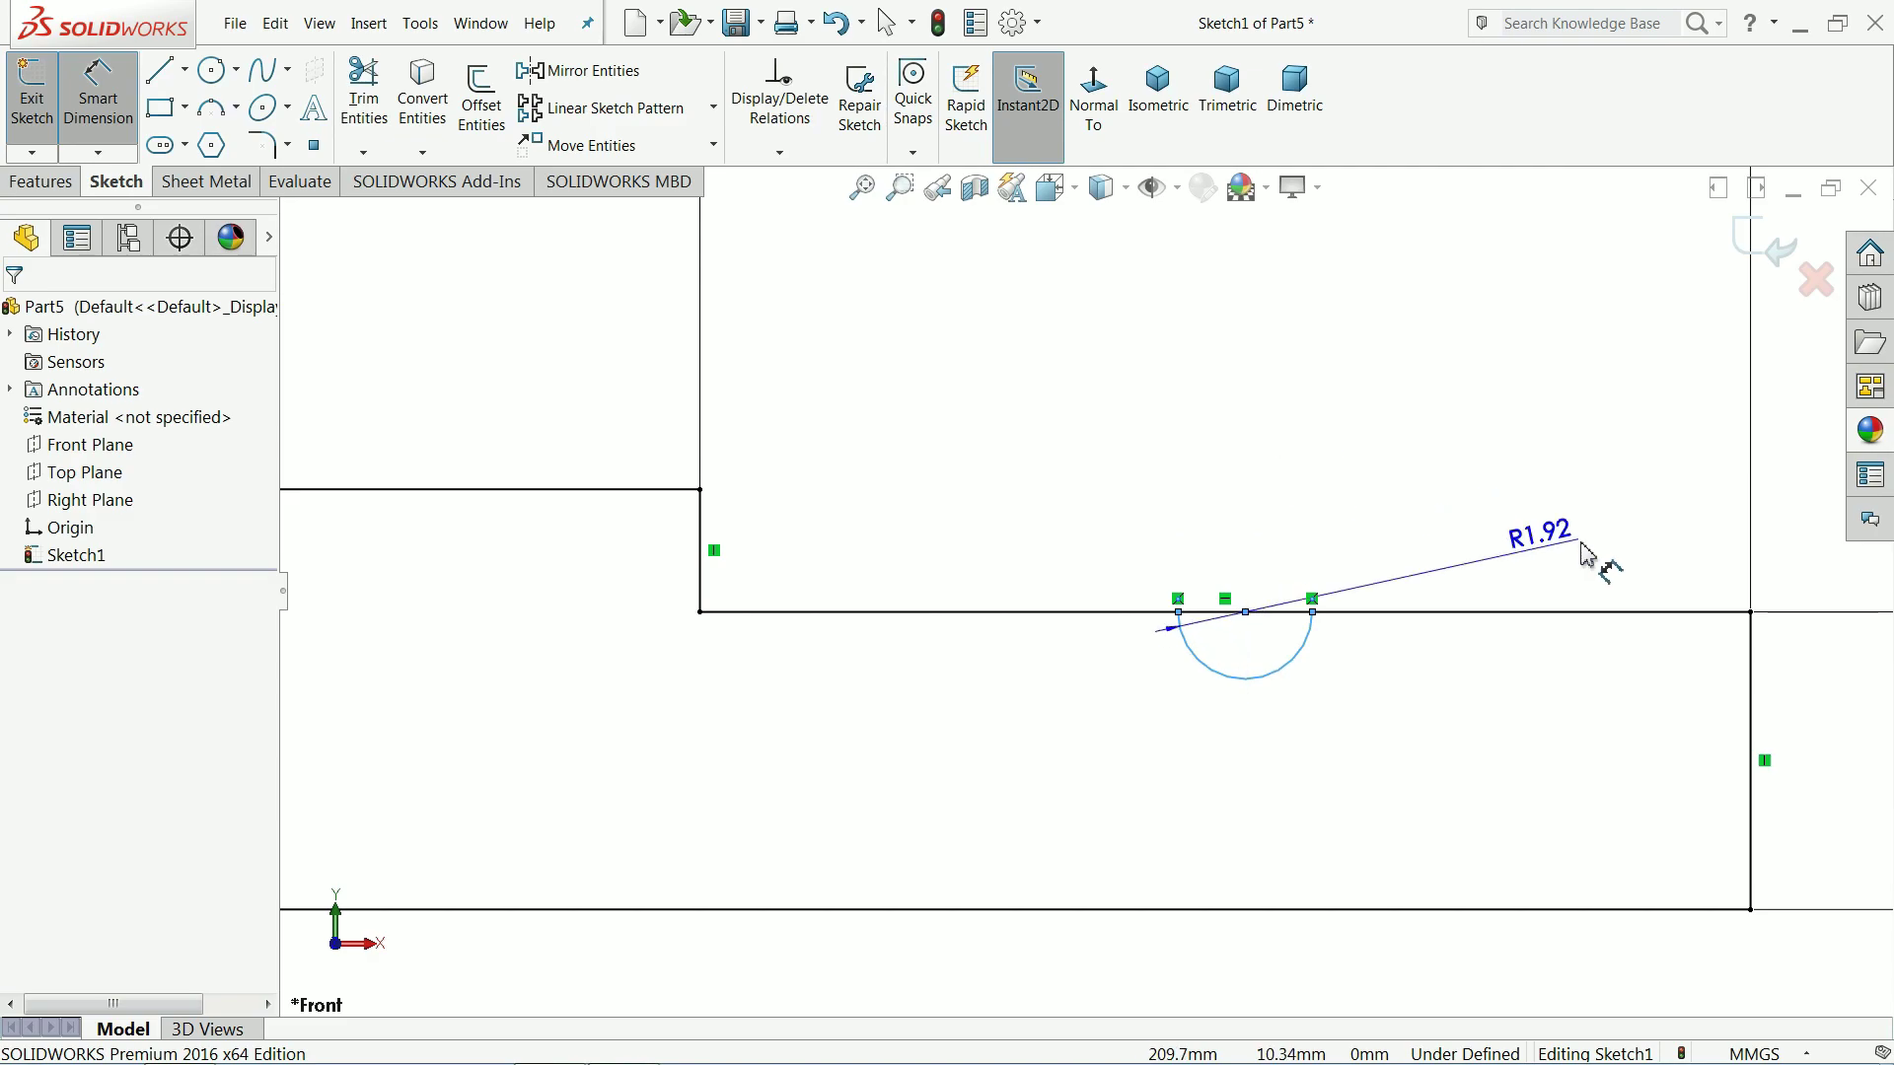
left_click(1752, 663)
left_click(1441, 493)
type("10")
left_click(1317, 481)
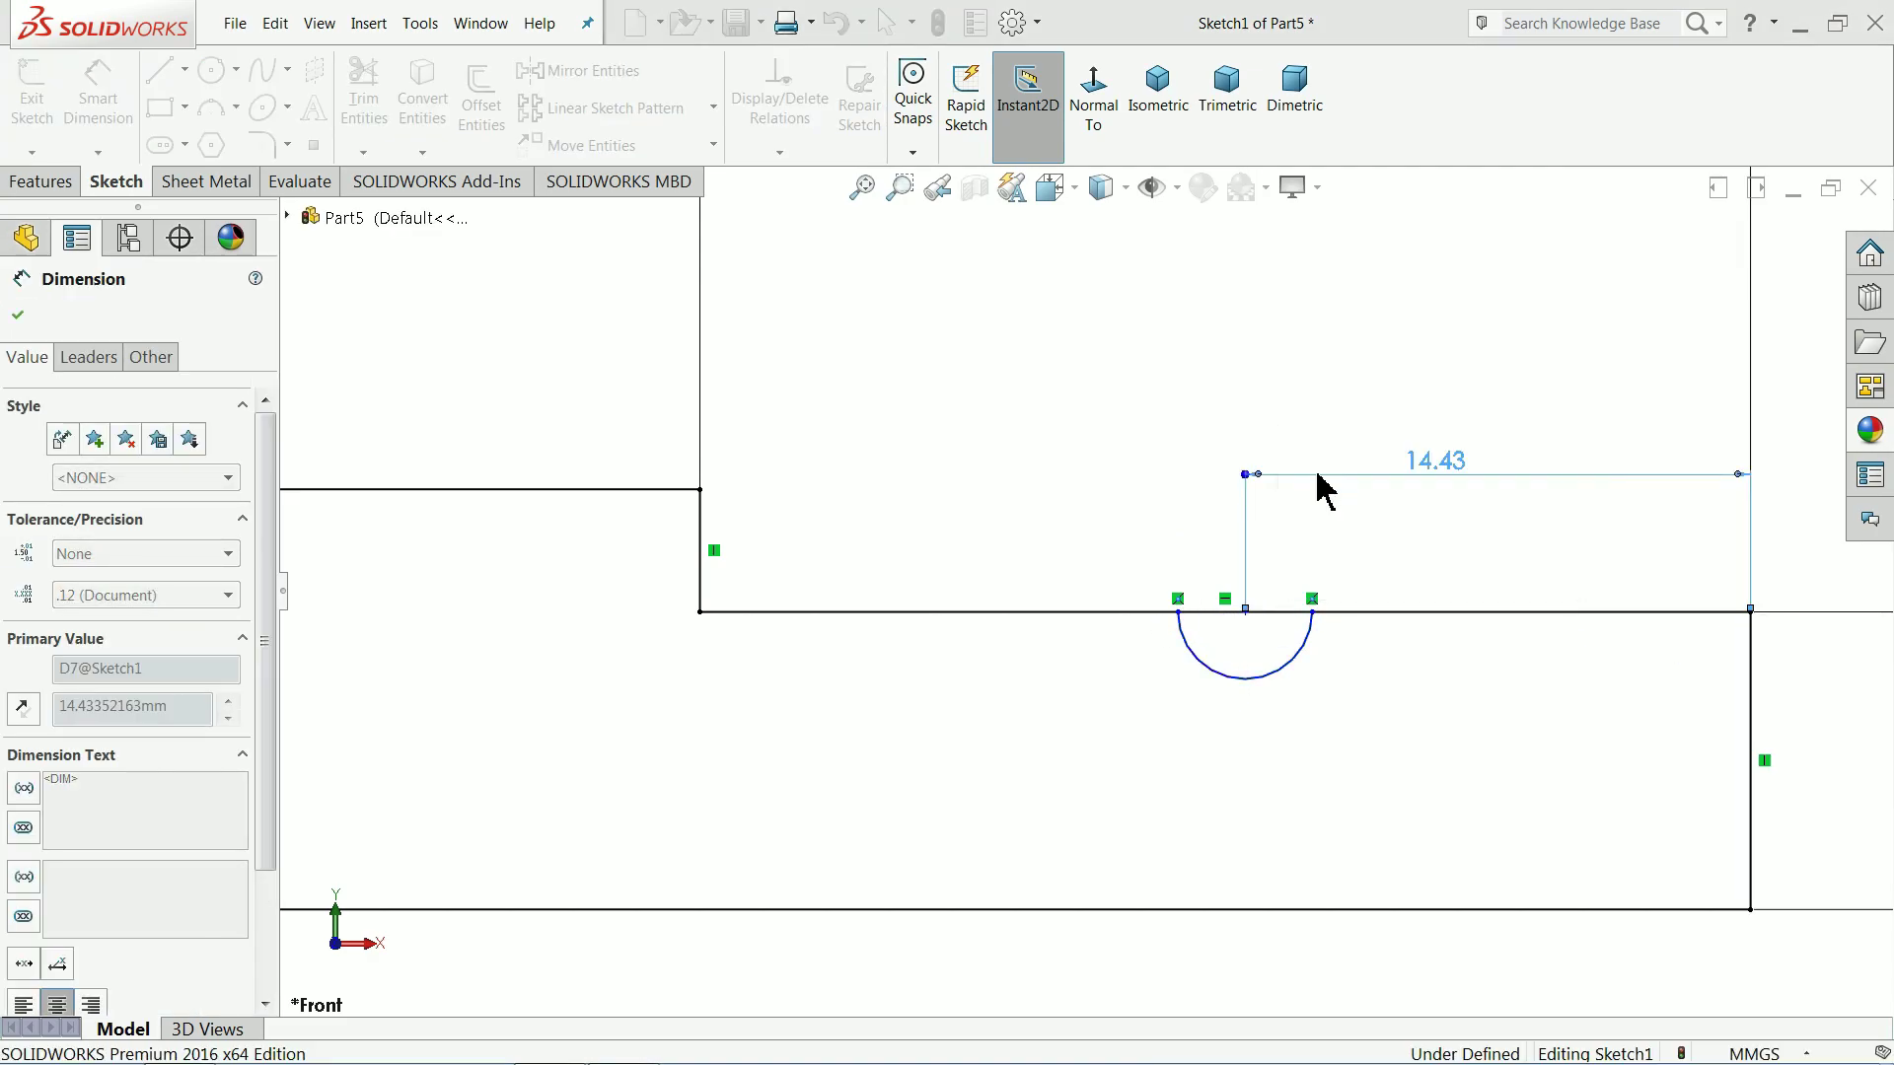
Step: Give the notch arc a 1.5 mm radius
left_click(1446, 674)
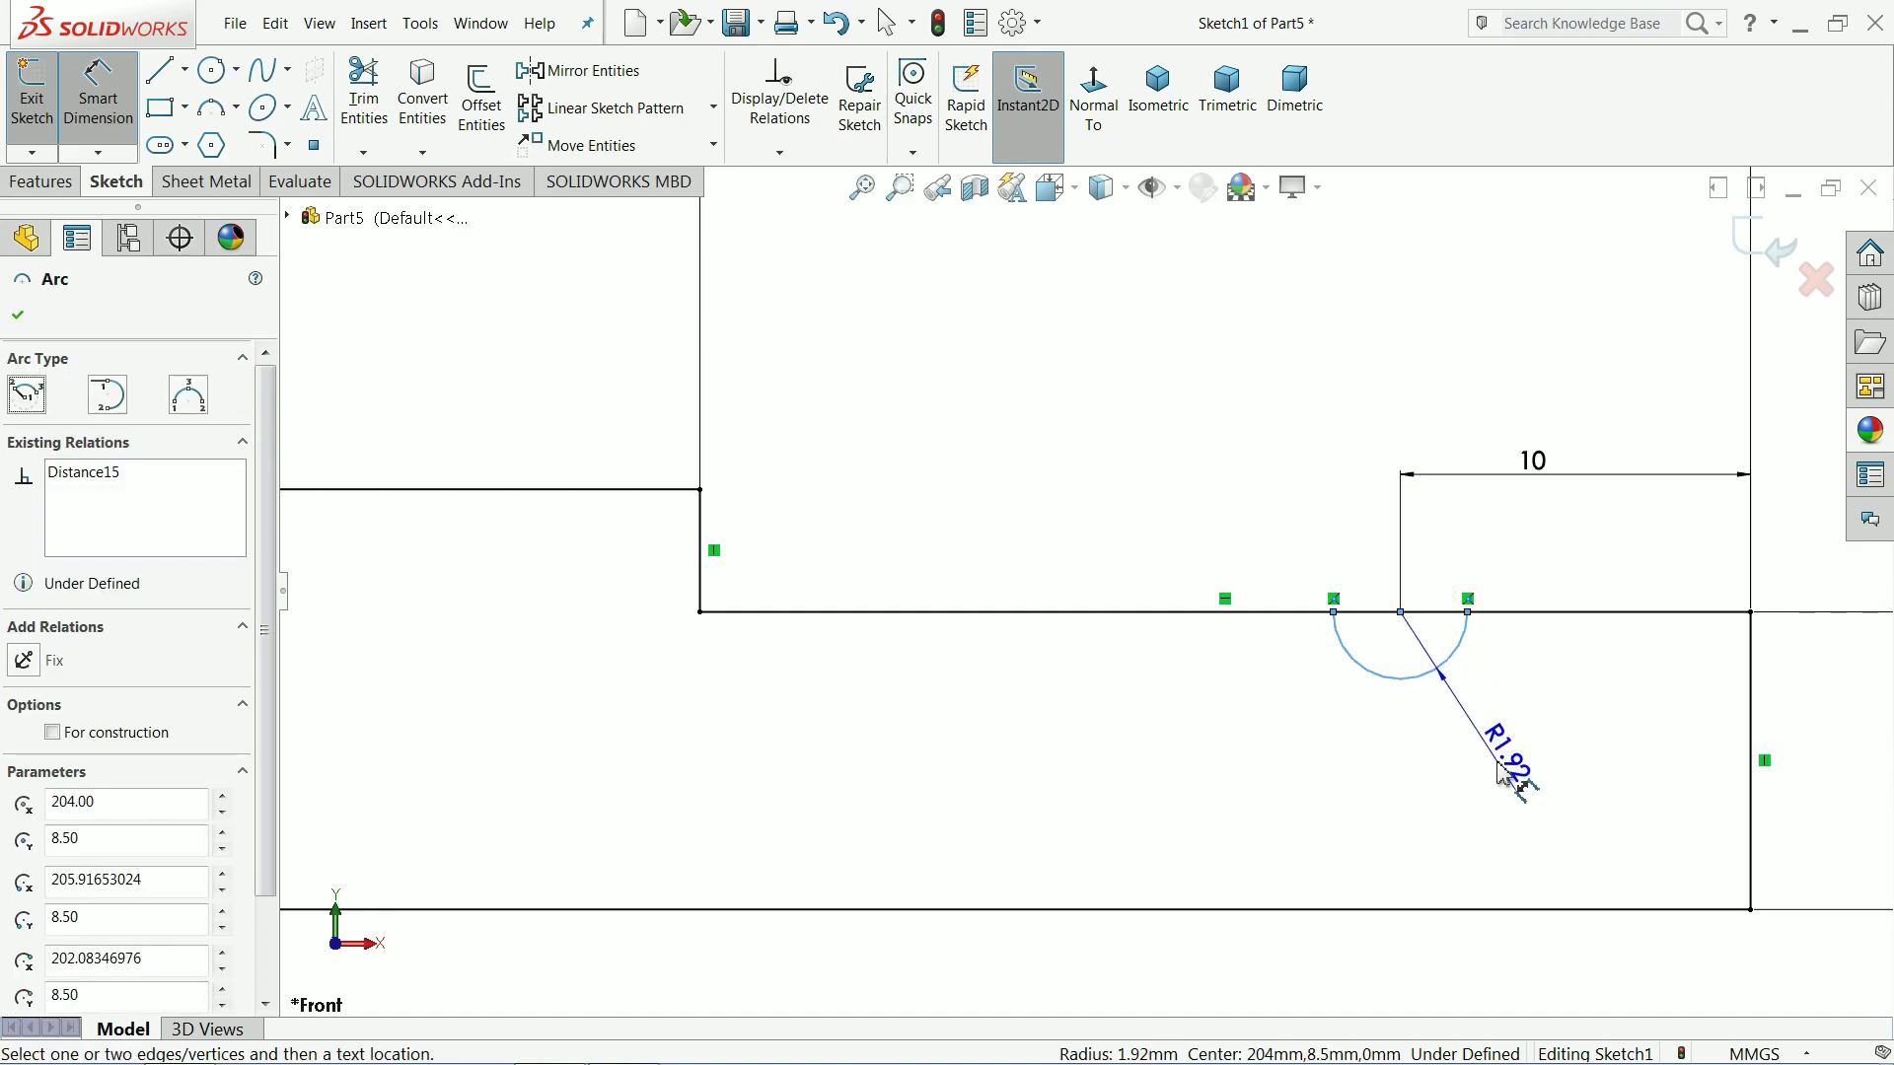
left_click(1500, 787)
type("1.5")
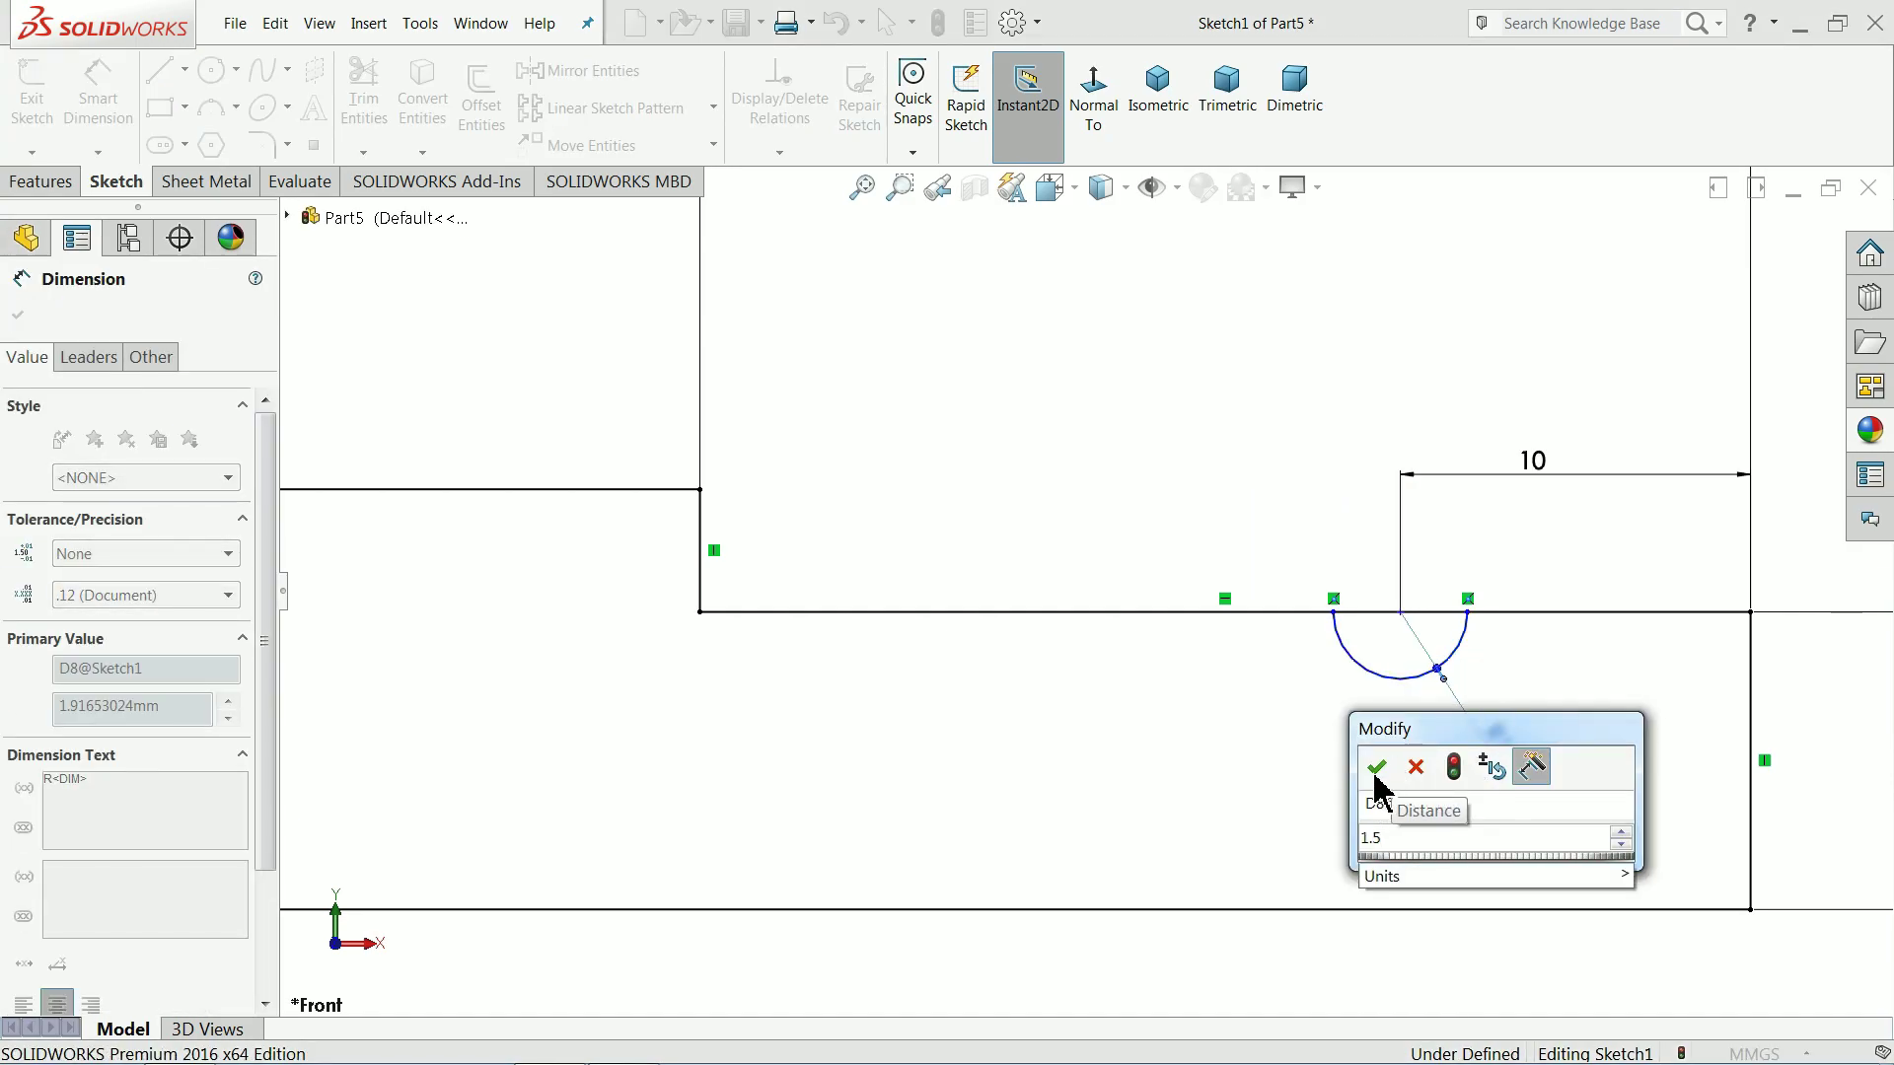
left_click(1377, 768)
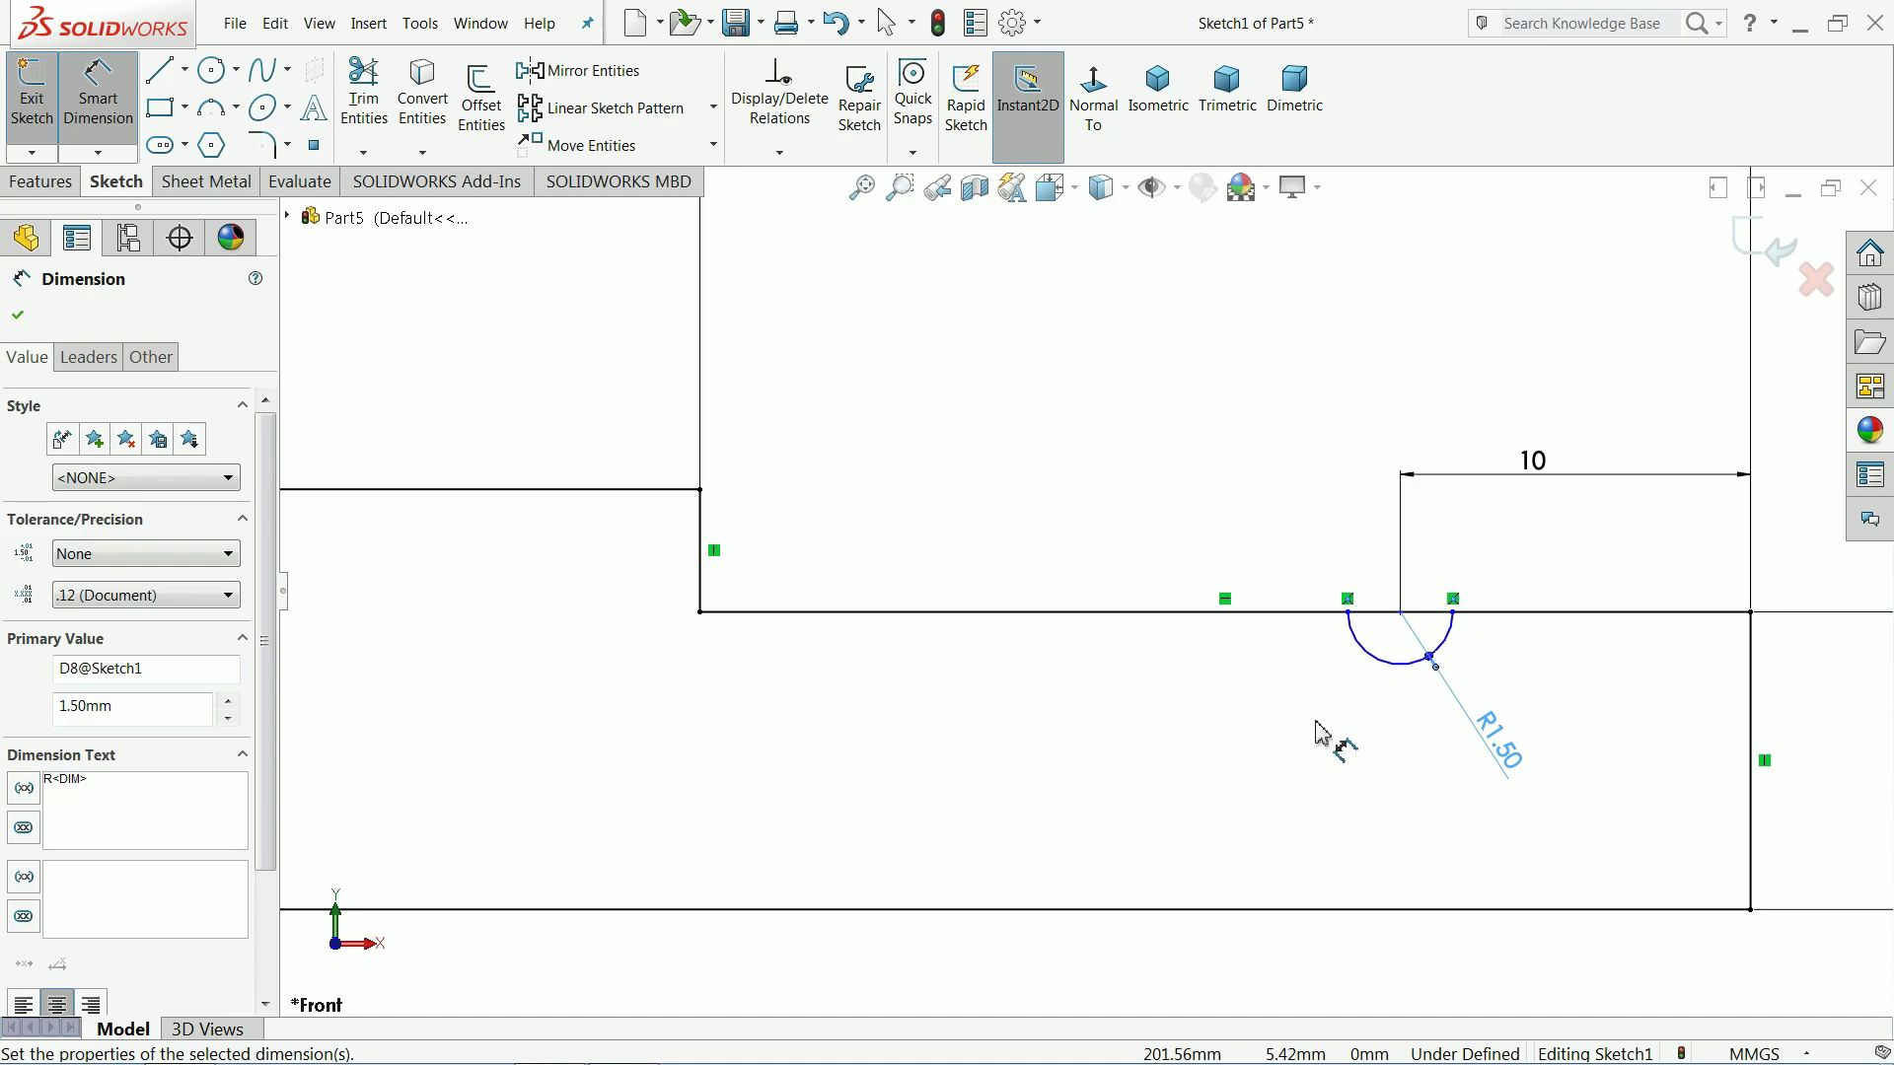
scroll(1266, 696, "up", 3)
key("Escape")
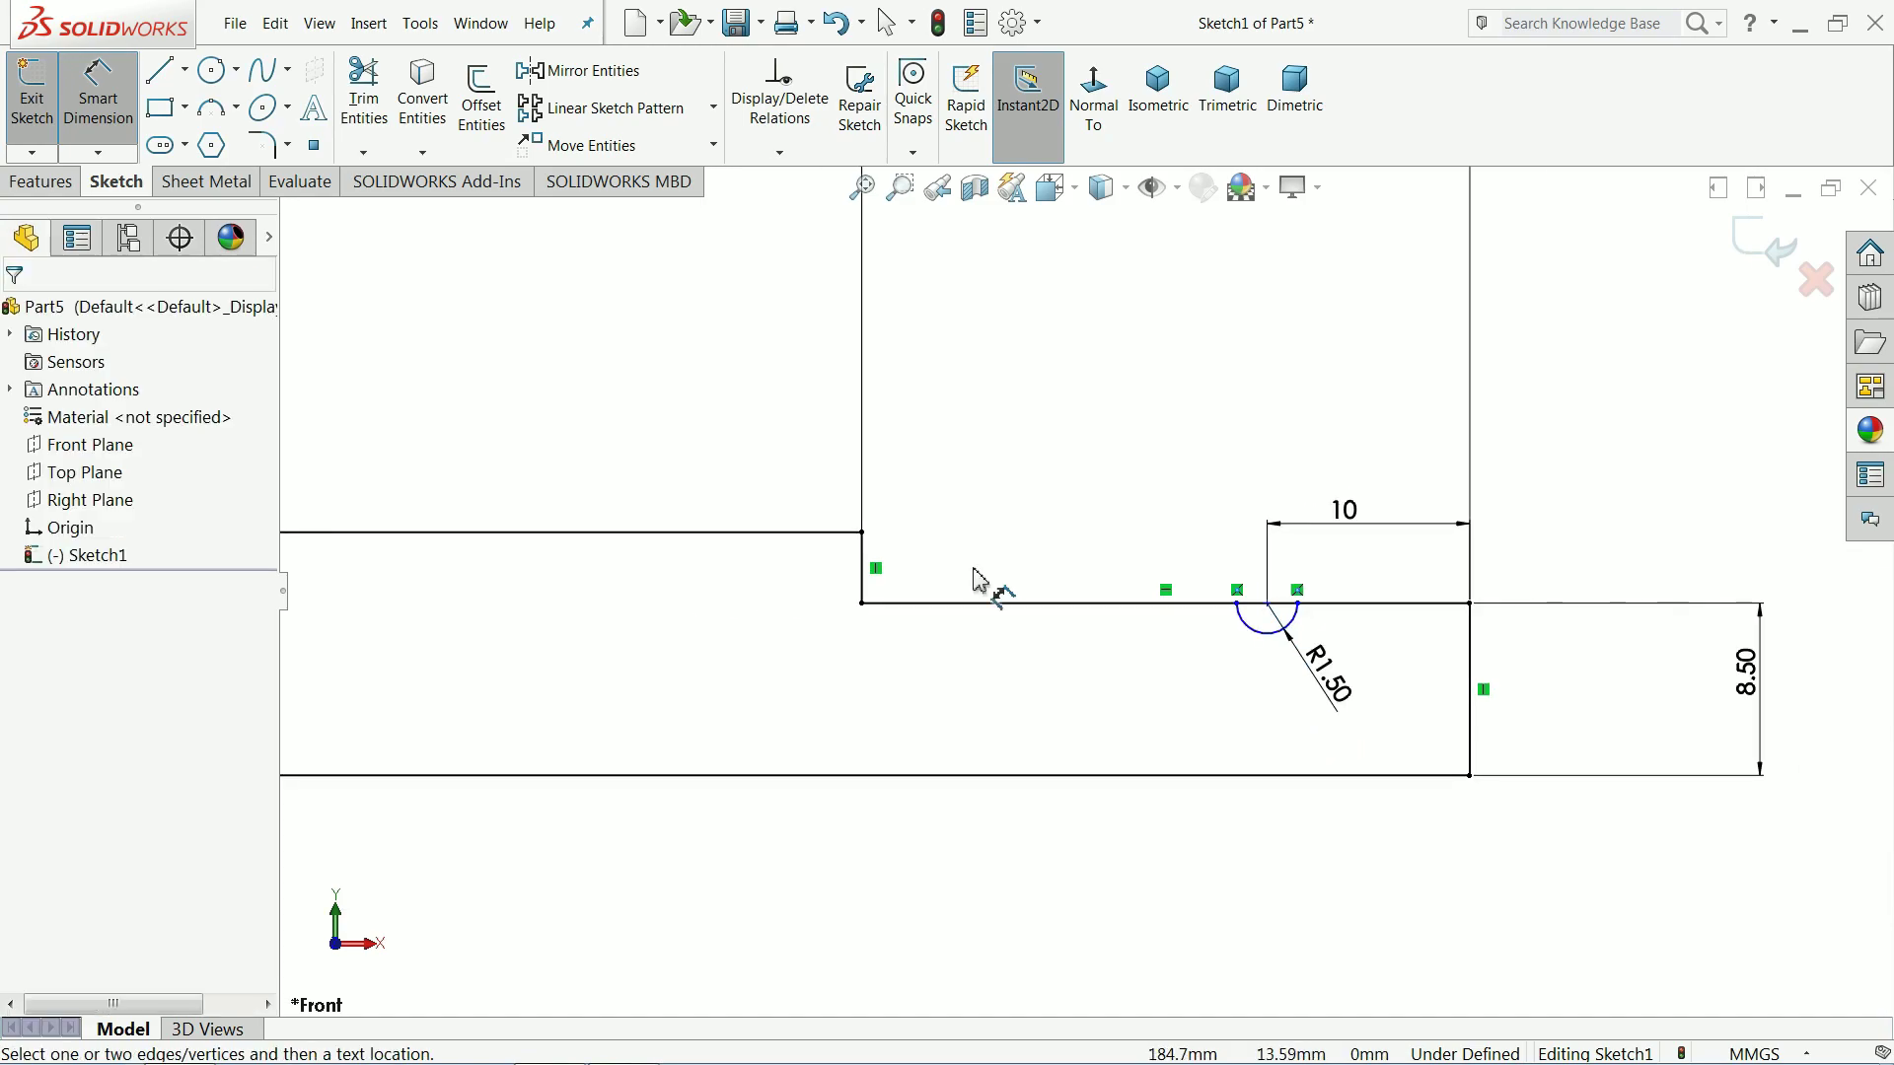
left_click(364, 94)
Step: Trim away the shaft edge between the notch arc's ends
scroll(1302, 610, "down", 2)
scroll(1287, 627, "down", 4)
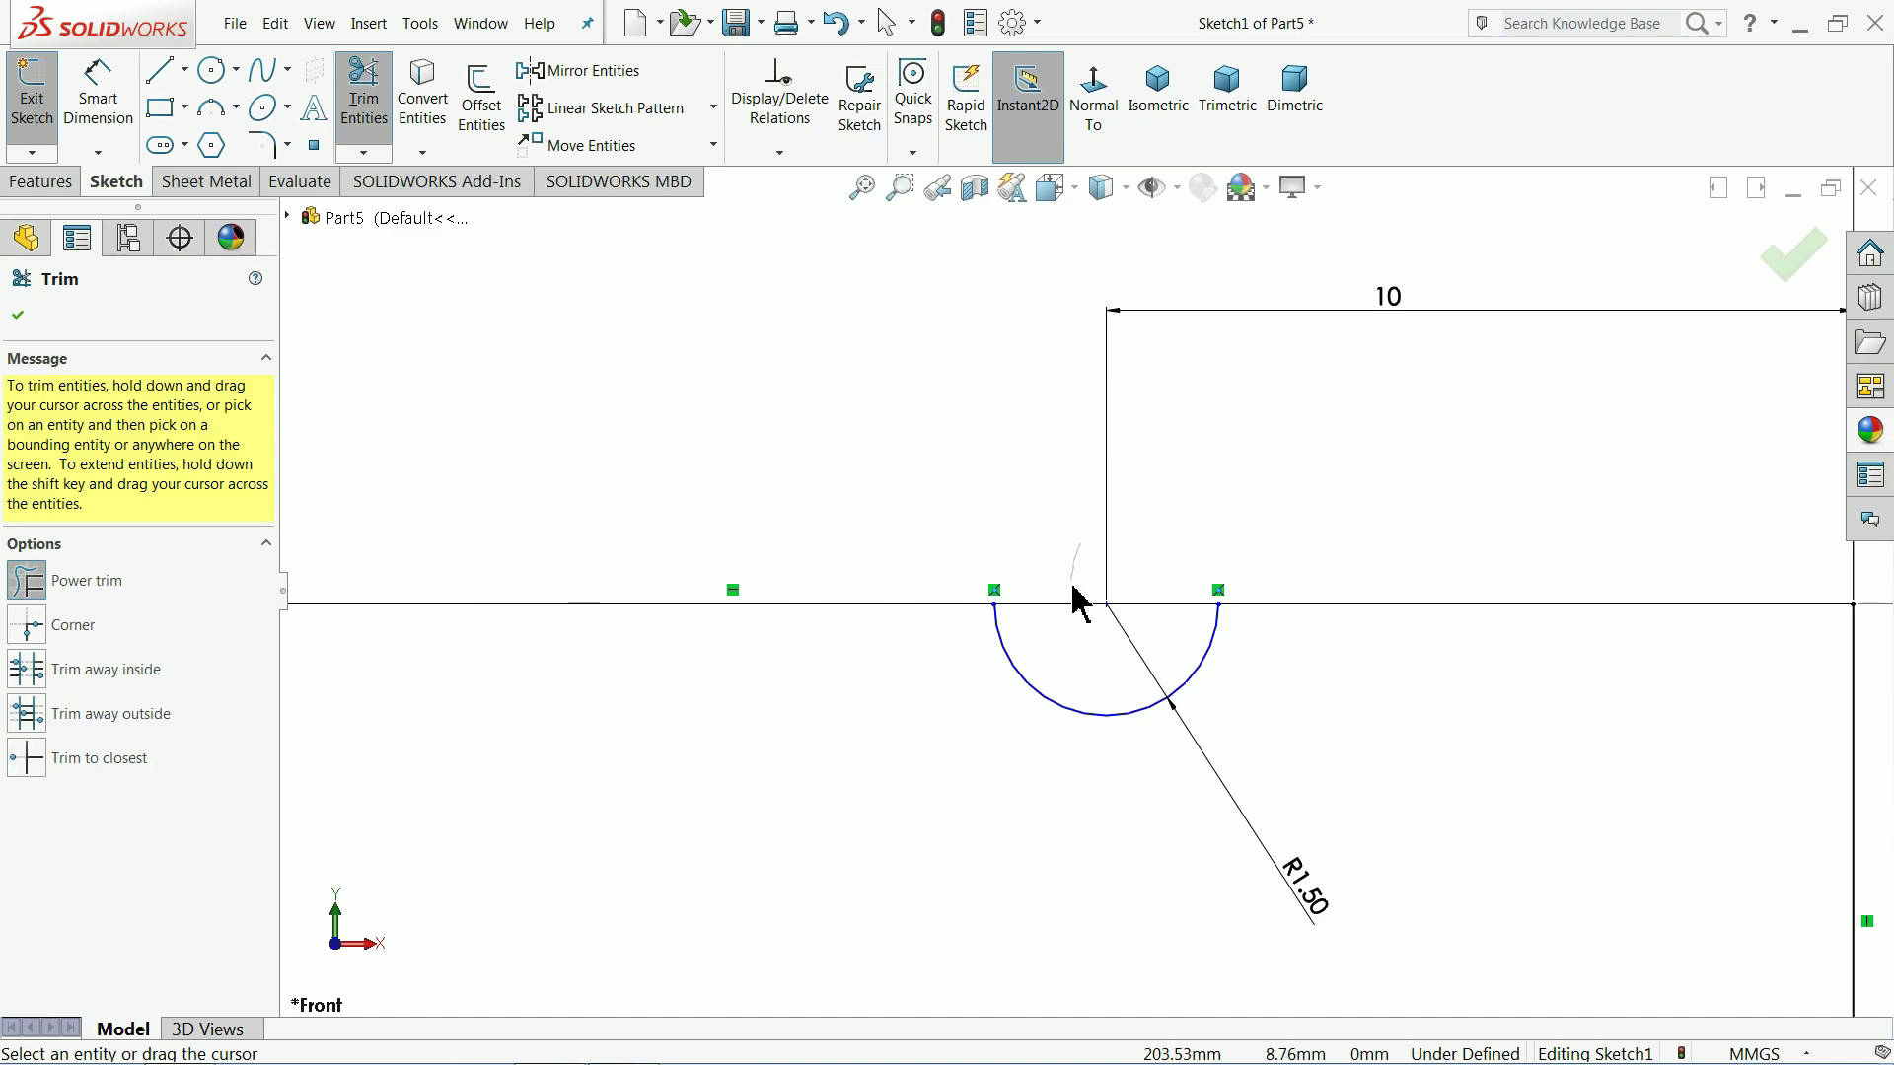
left_click_drag(1074, 598, 1088, 636)
scroll(879, 542, "up", 6)
scroll(1068, 483, "up", 2)
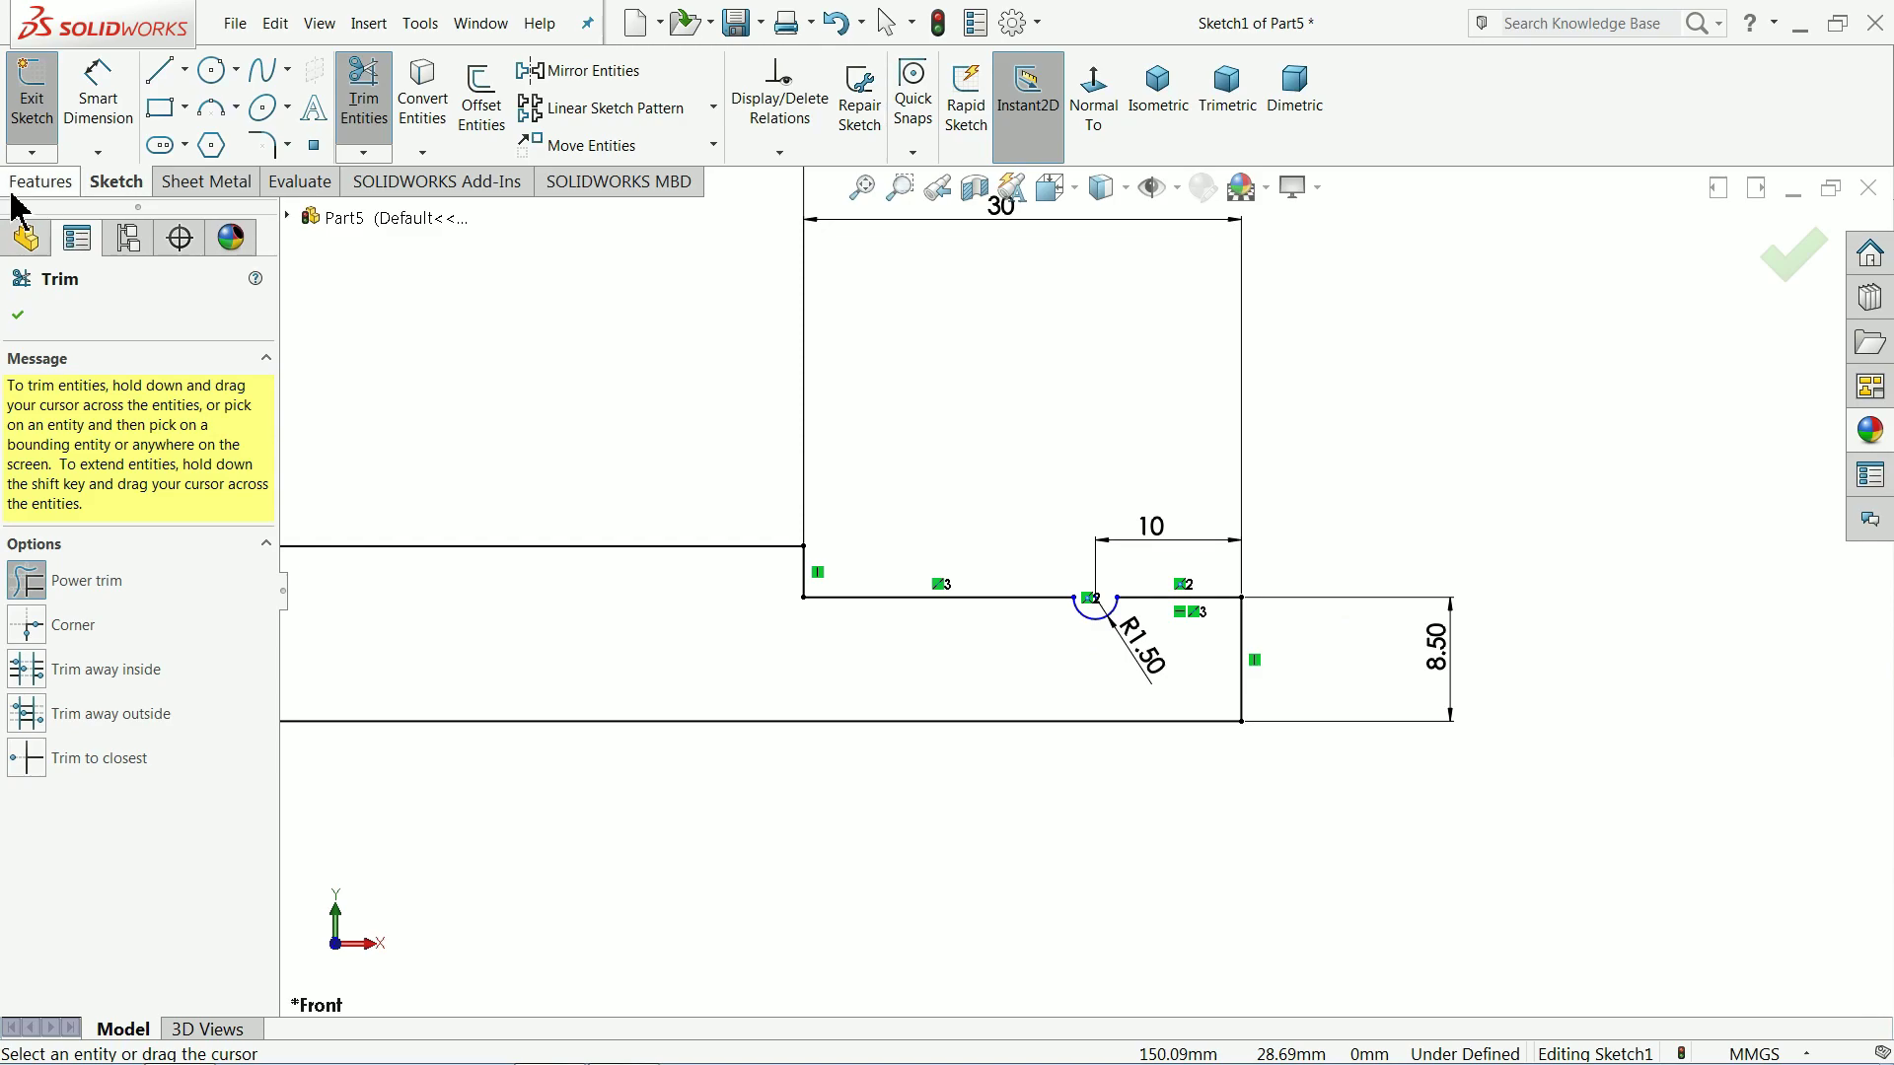
left_click(19, 315)
Step: Add a driven 20 mm reference dimension from the arc endpoint to the left shoulder
left_click(99, 103)
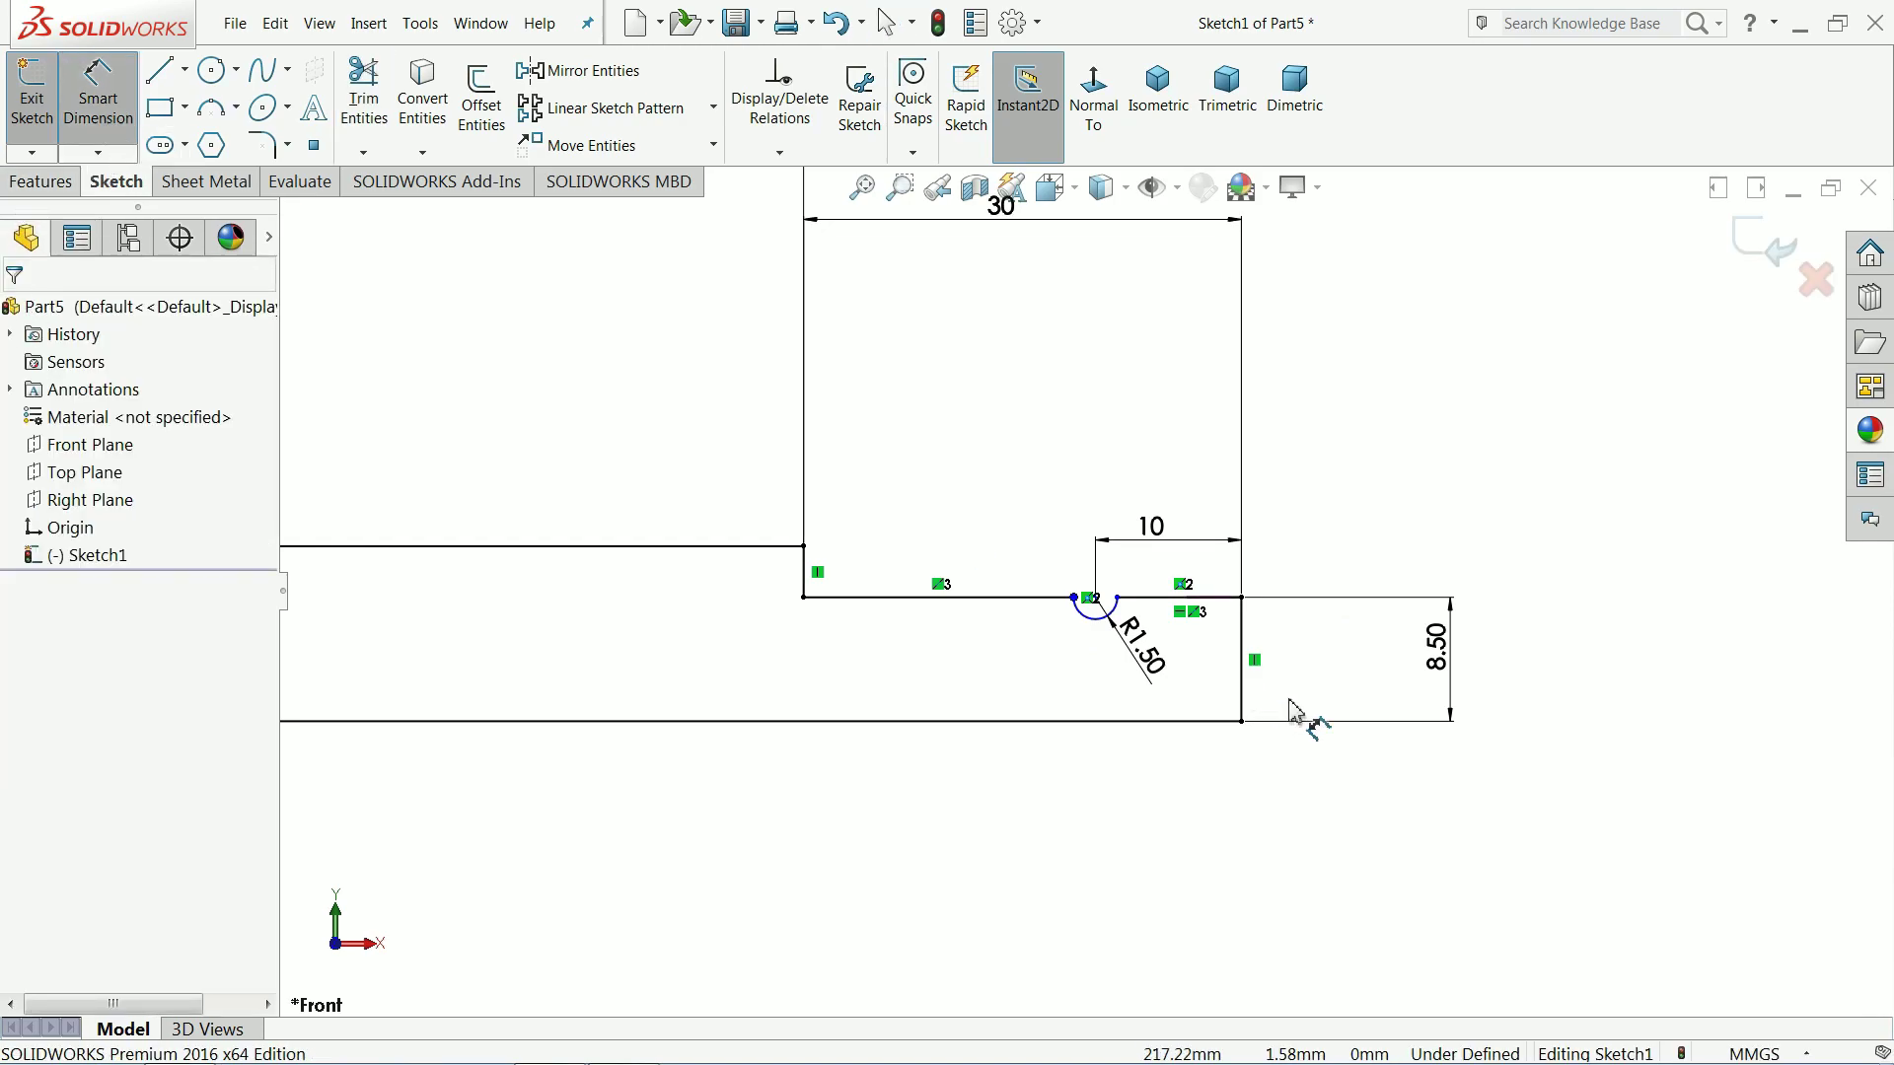
scroll(1288, 718, "down", 3)
scroll(962, 552, "down", 2)
scroll(962, 572, "up", 5)
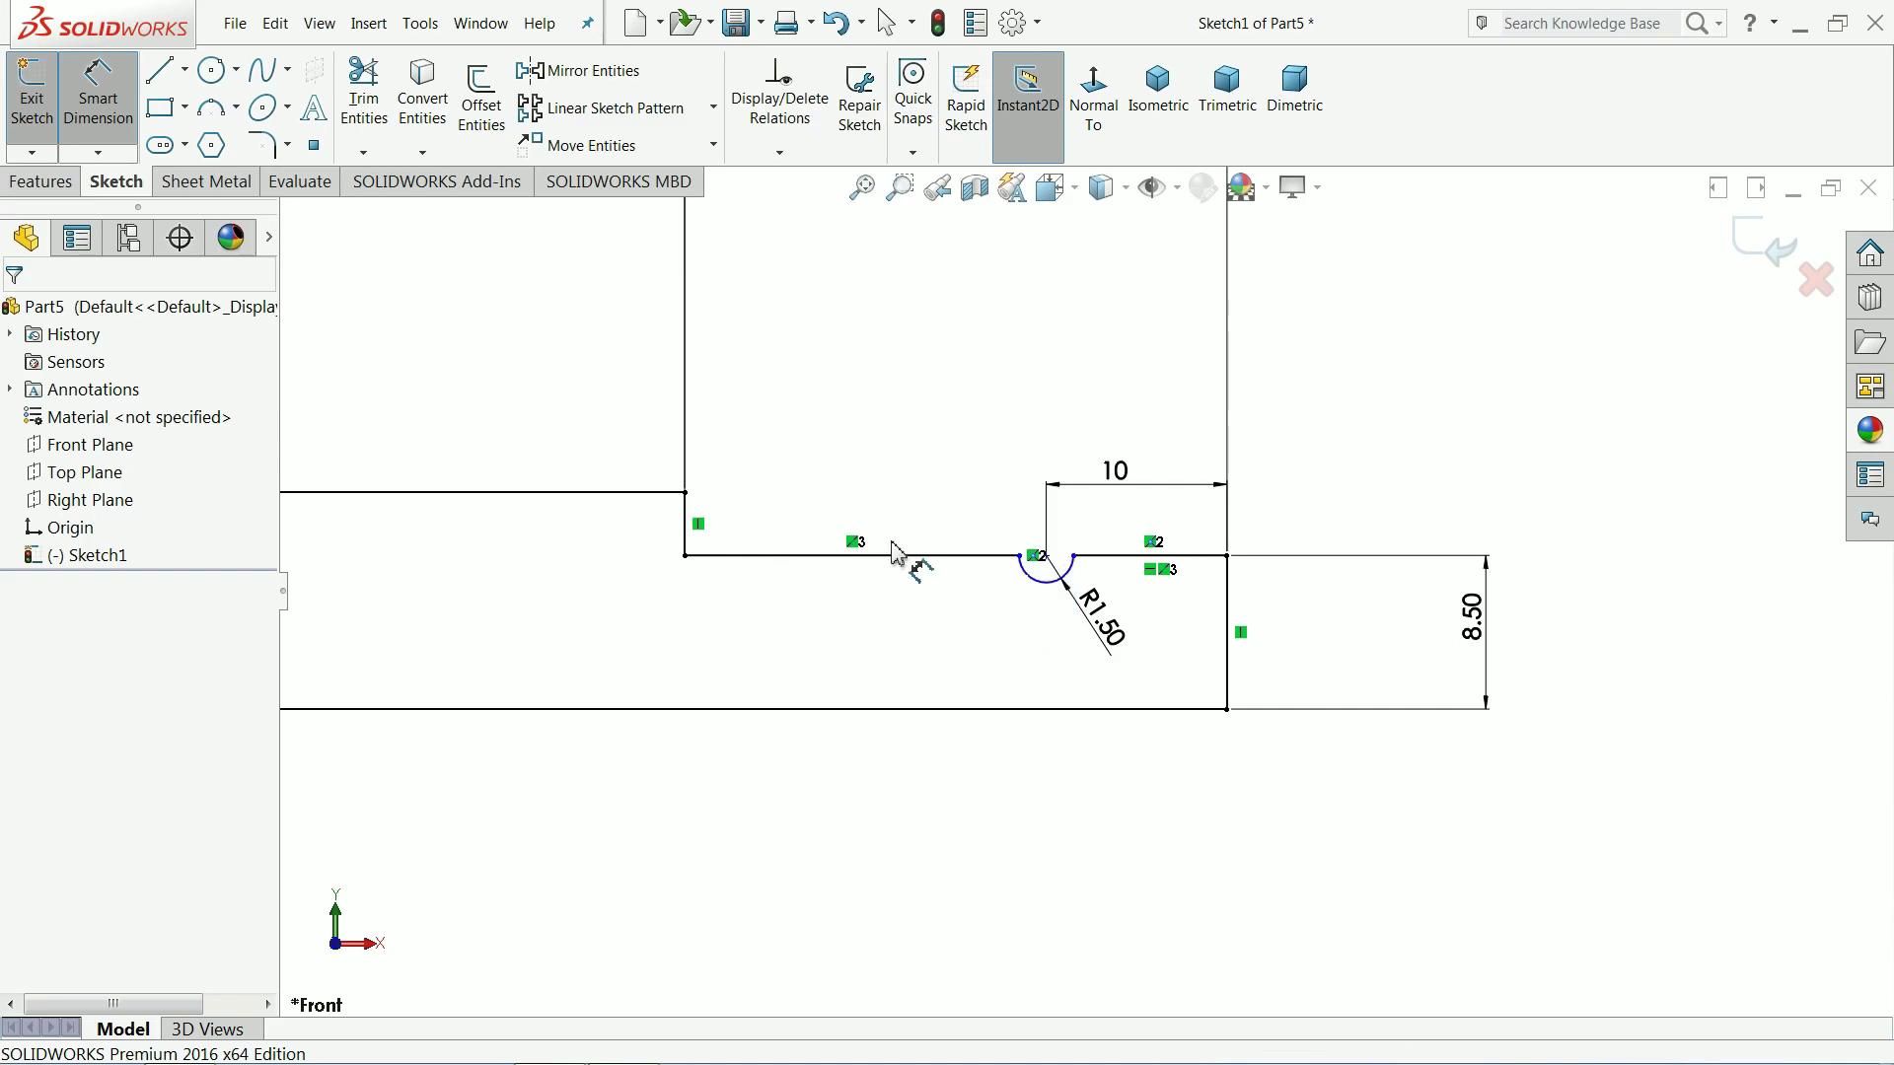
left_click(1045, 558)
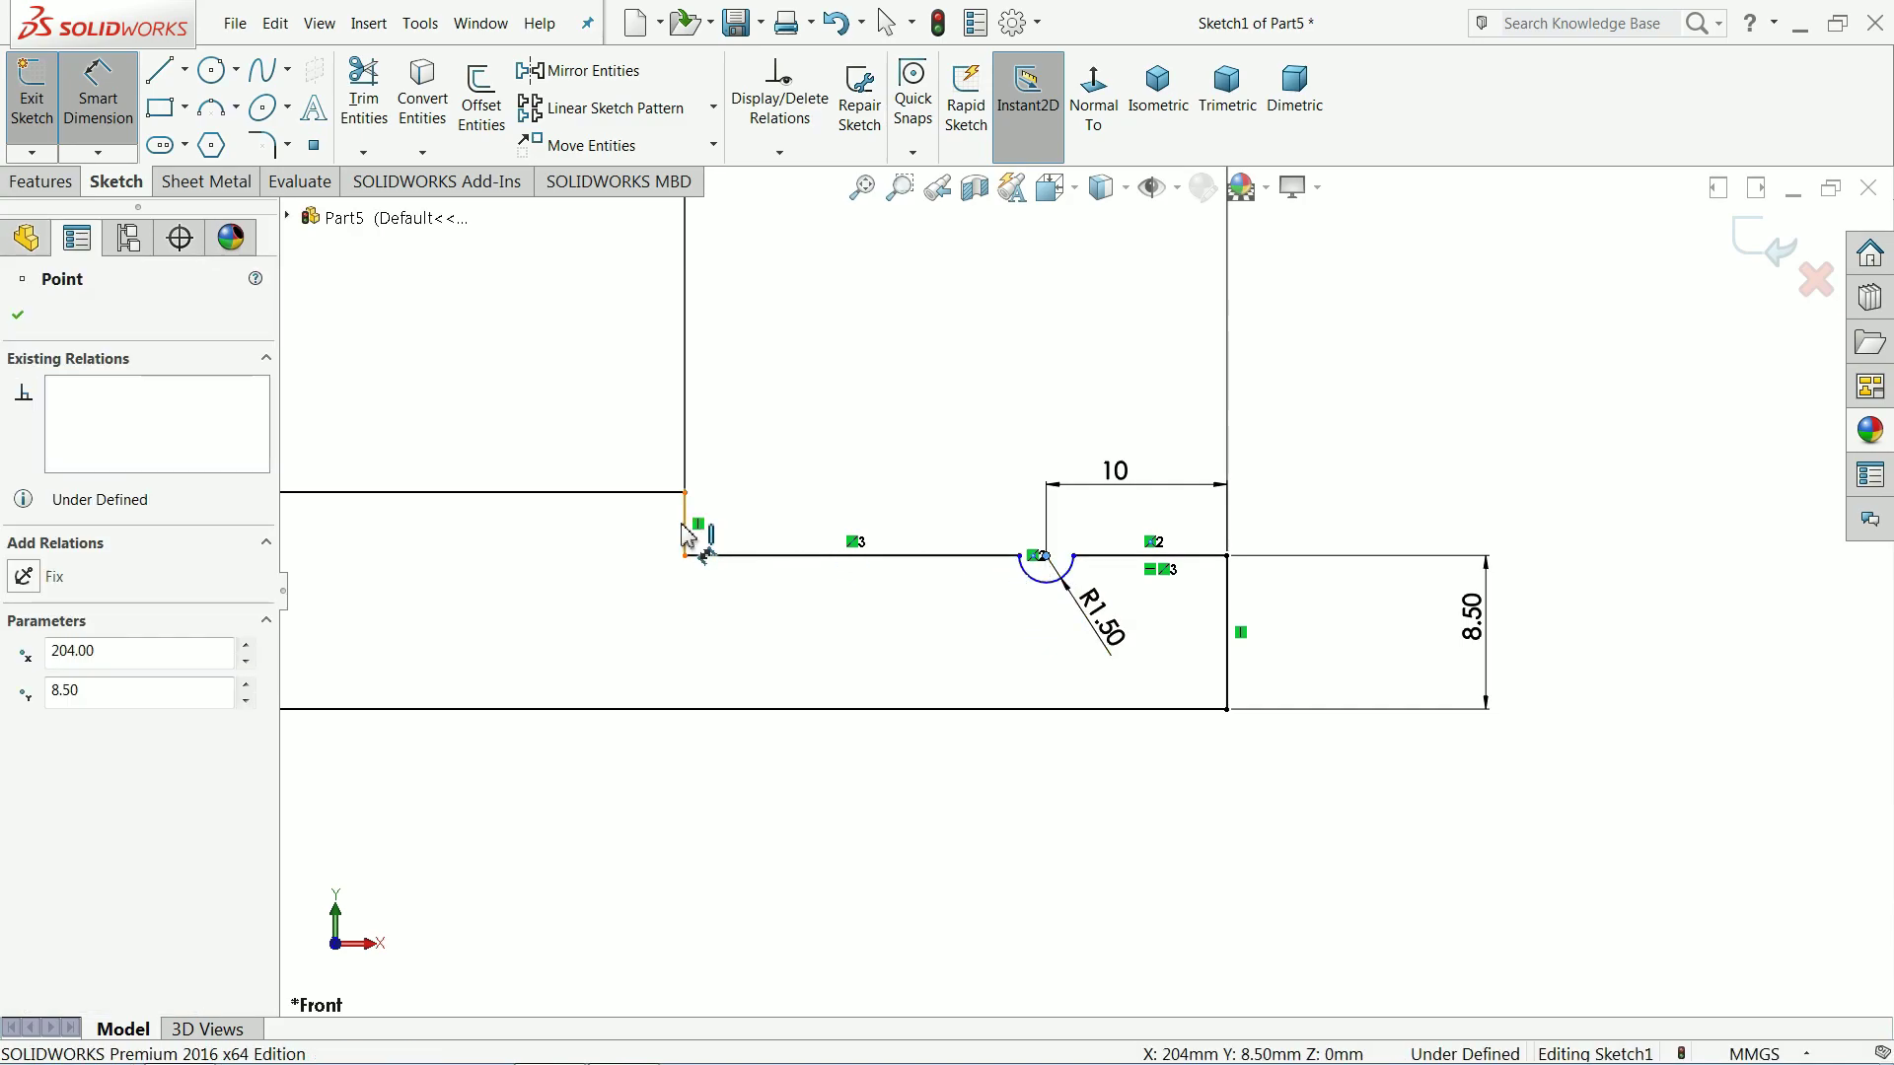
left_click(686, 538)
left_click(808, 619)
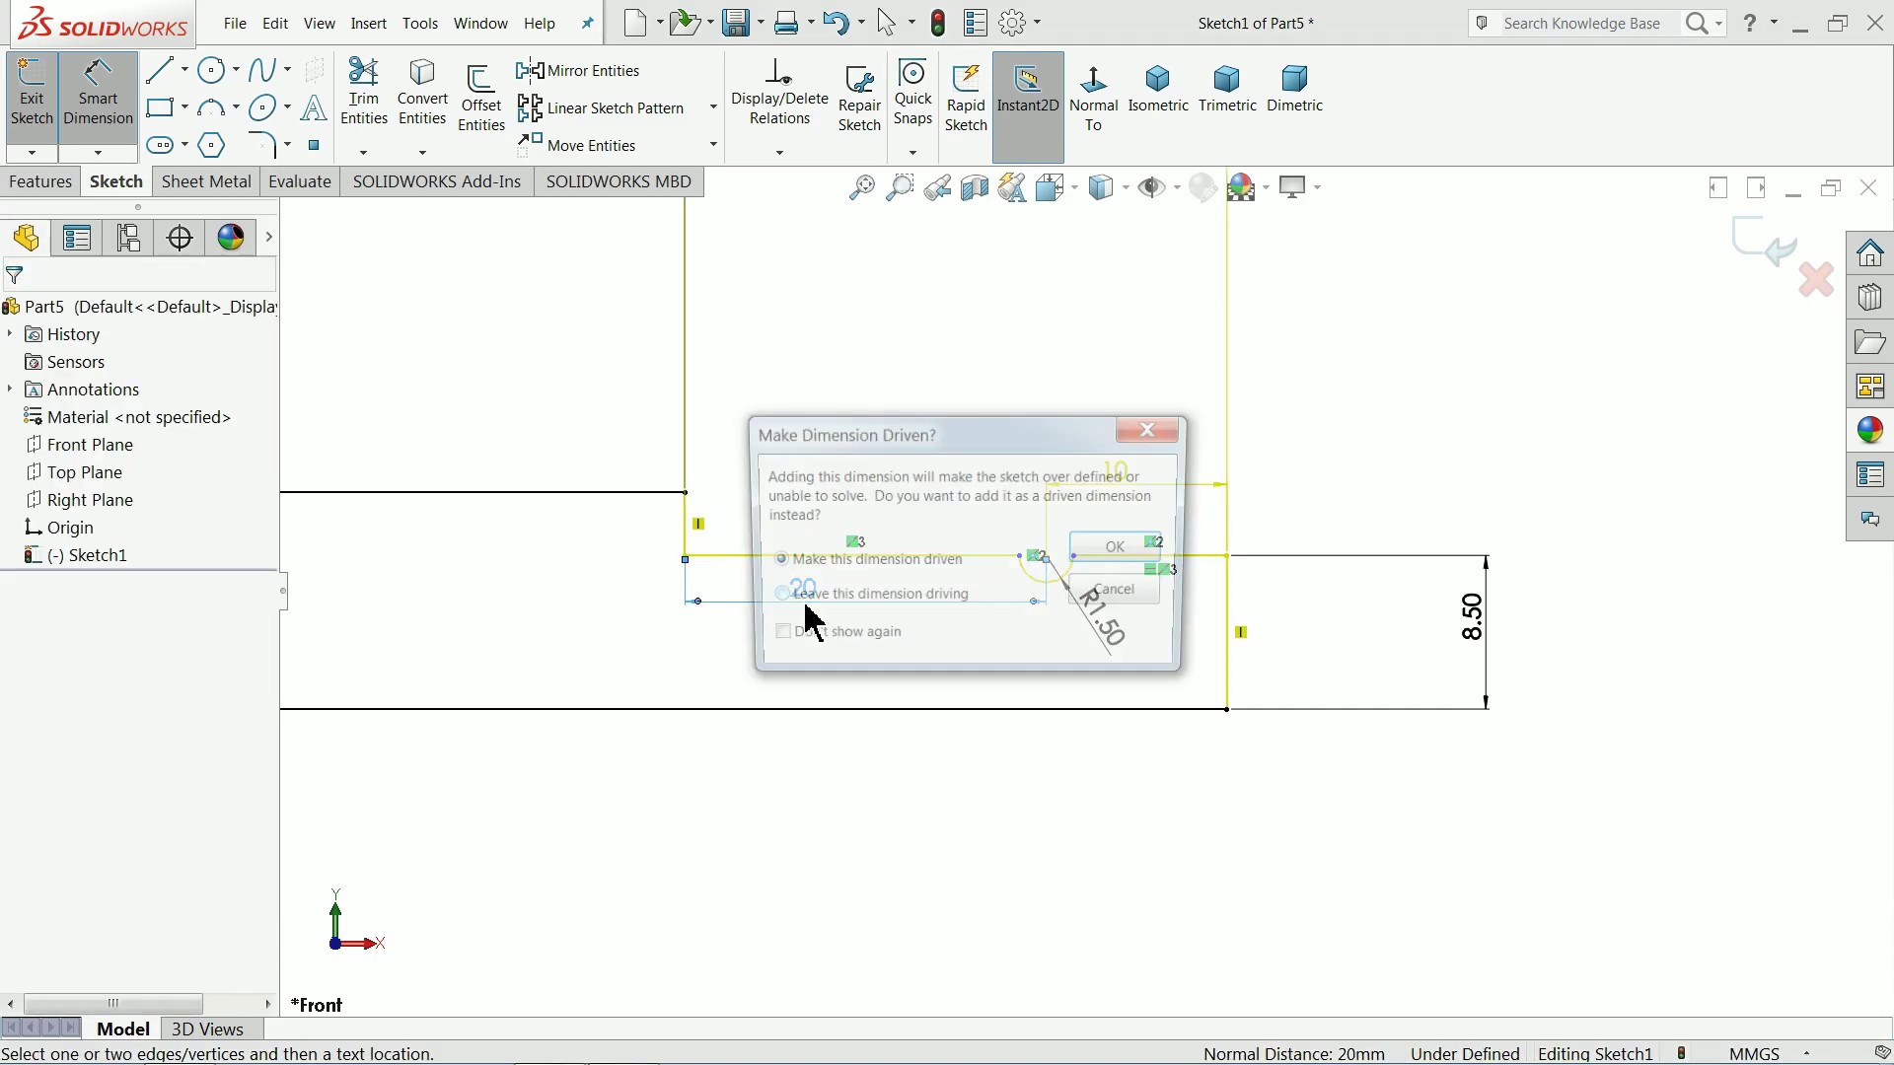
left_click(1132, 550)
Step: Try Fully Define Sketch, then undo the automatically added relations
scroll(1120, 538, "down", 2)
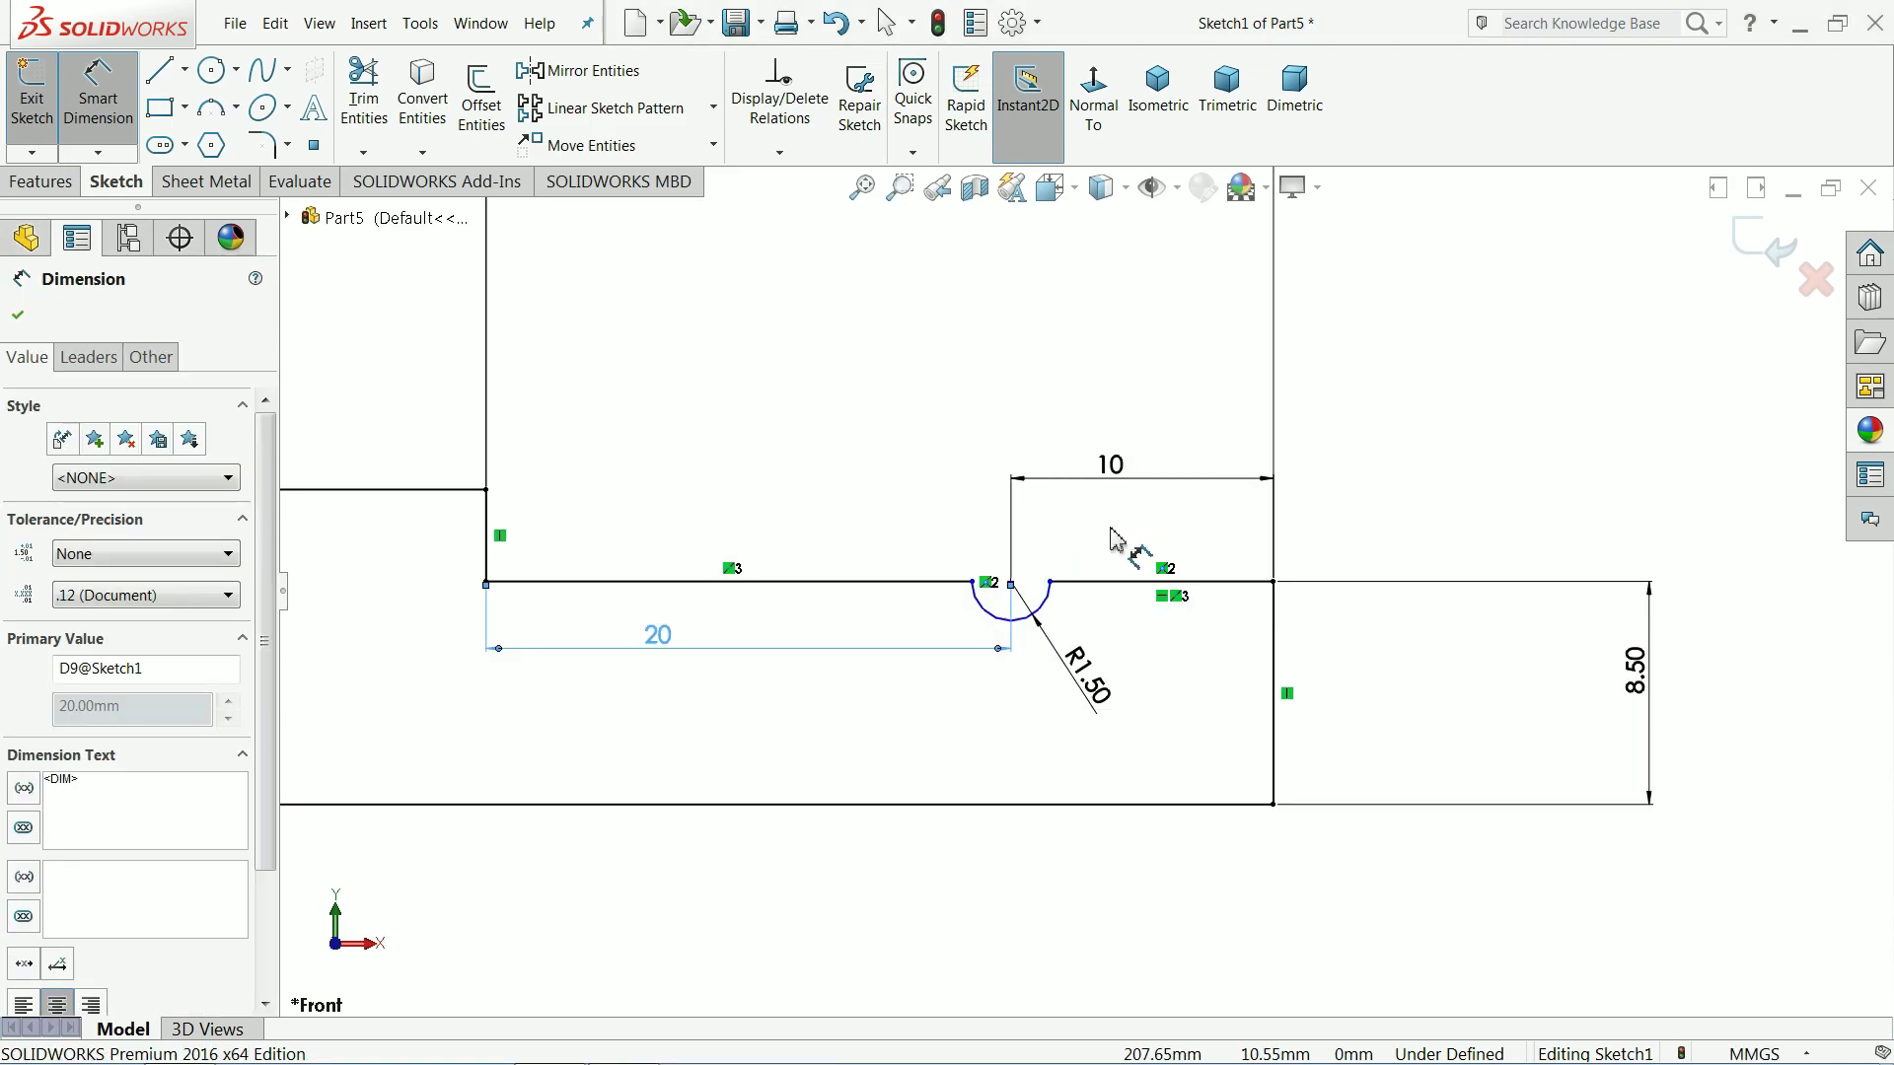
left_click(779, 153)
left_click(795, 239)
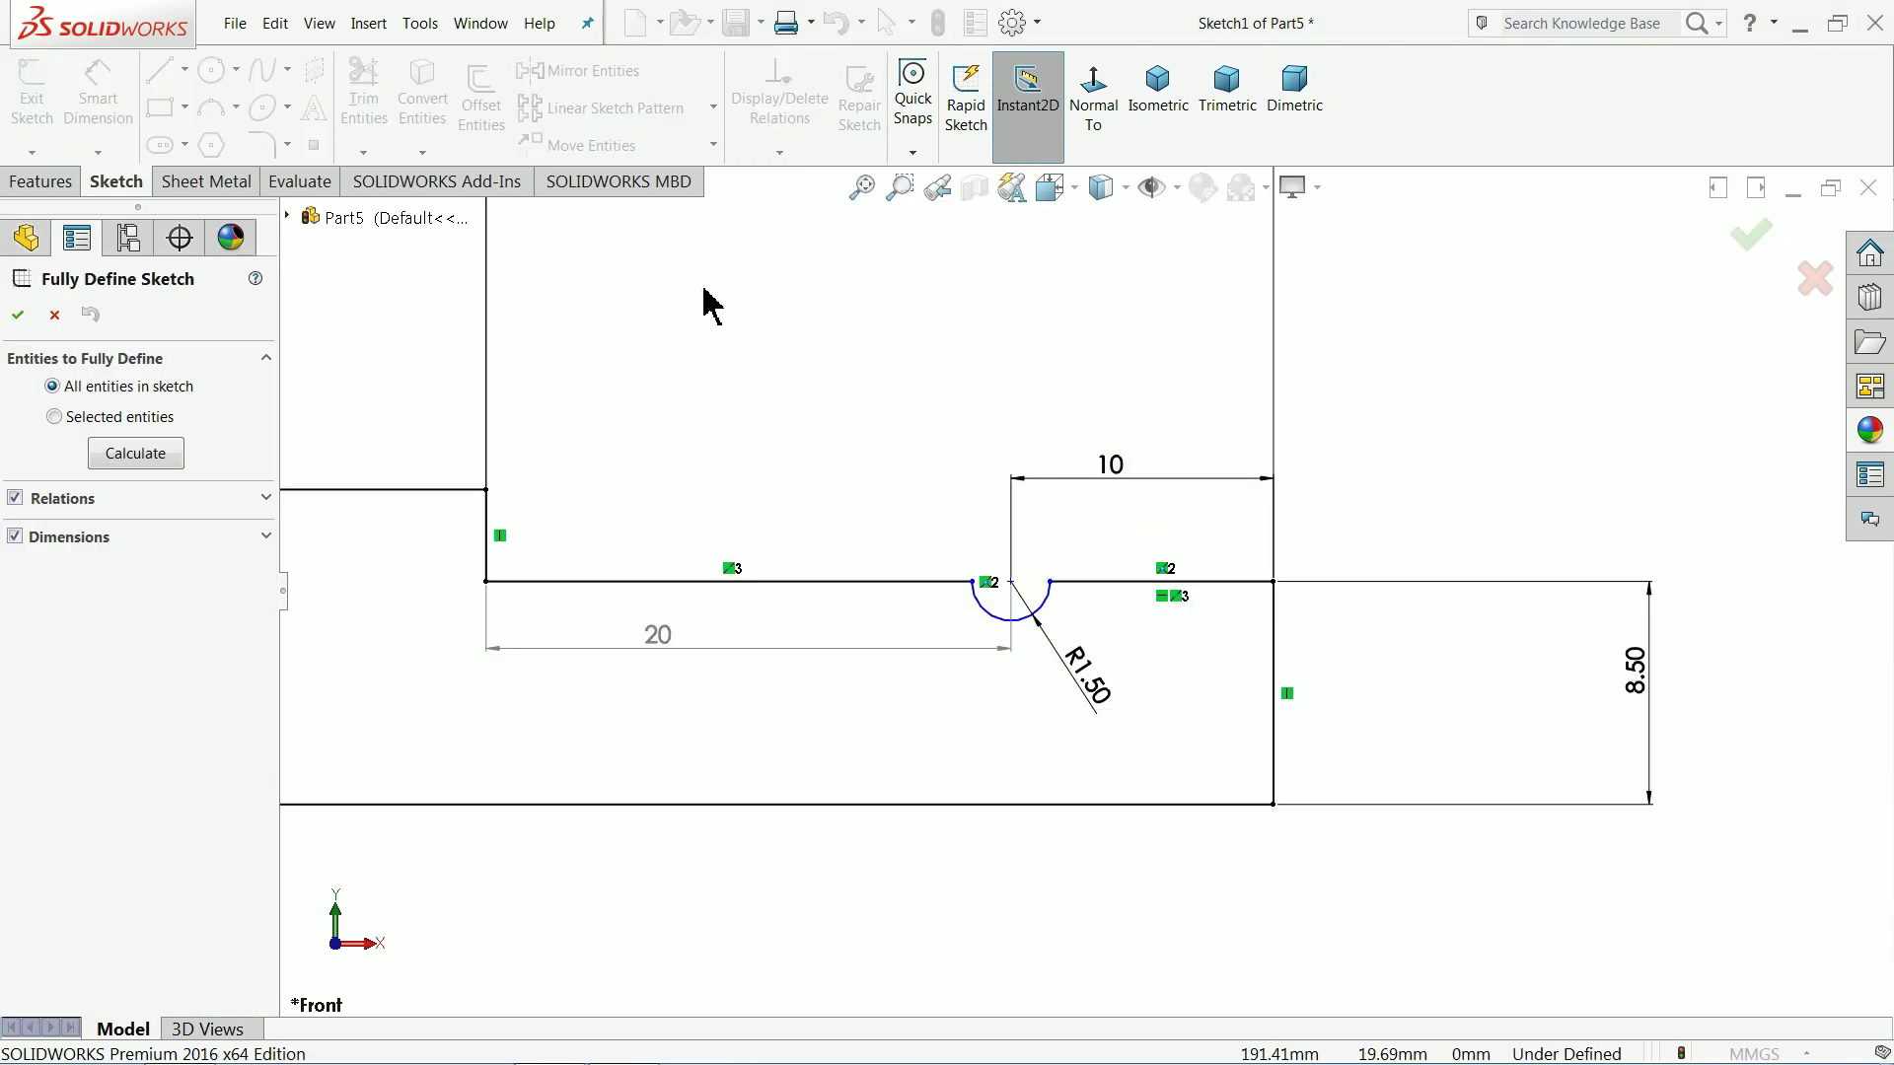
left_click(18, 316)
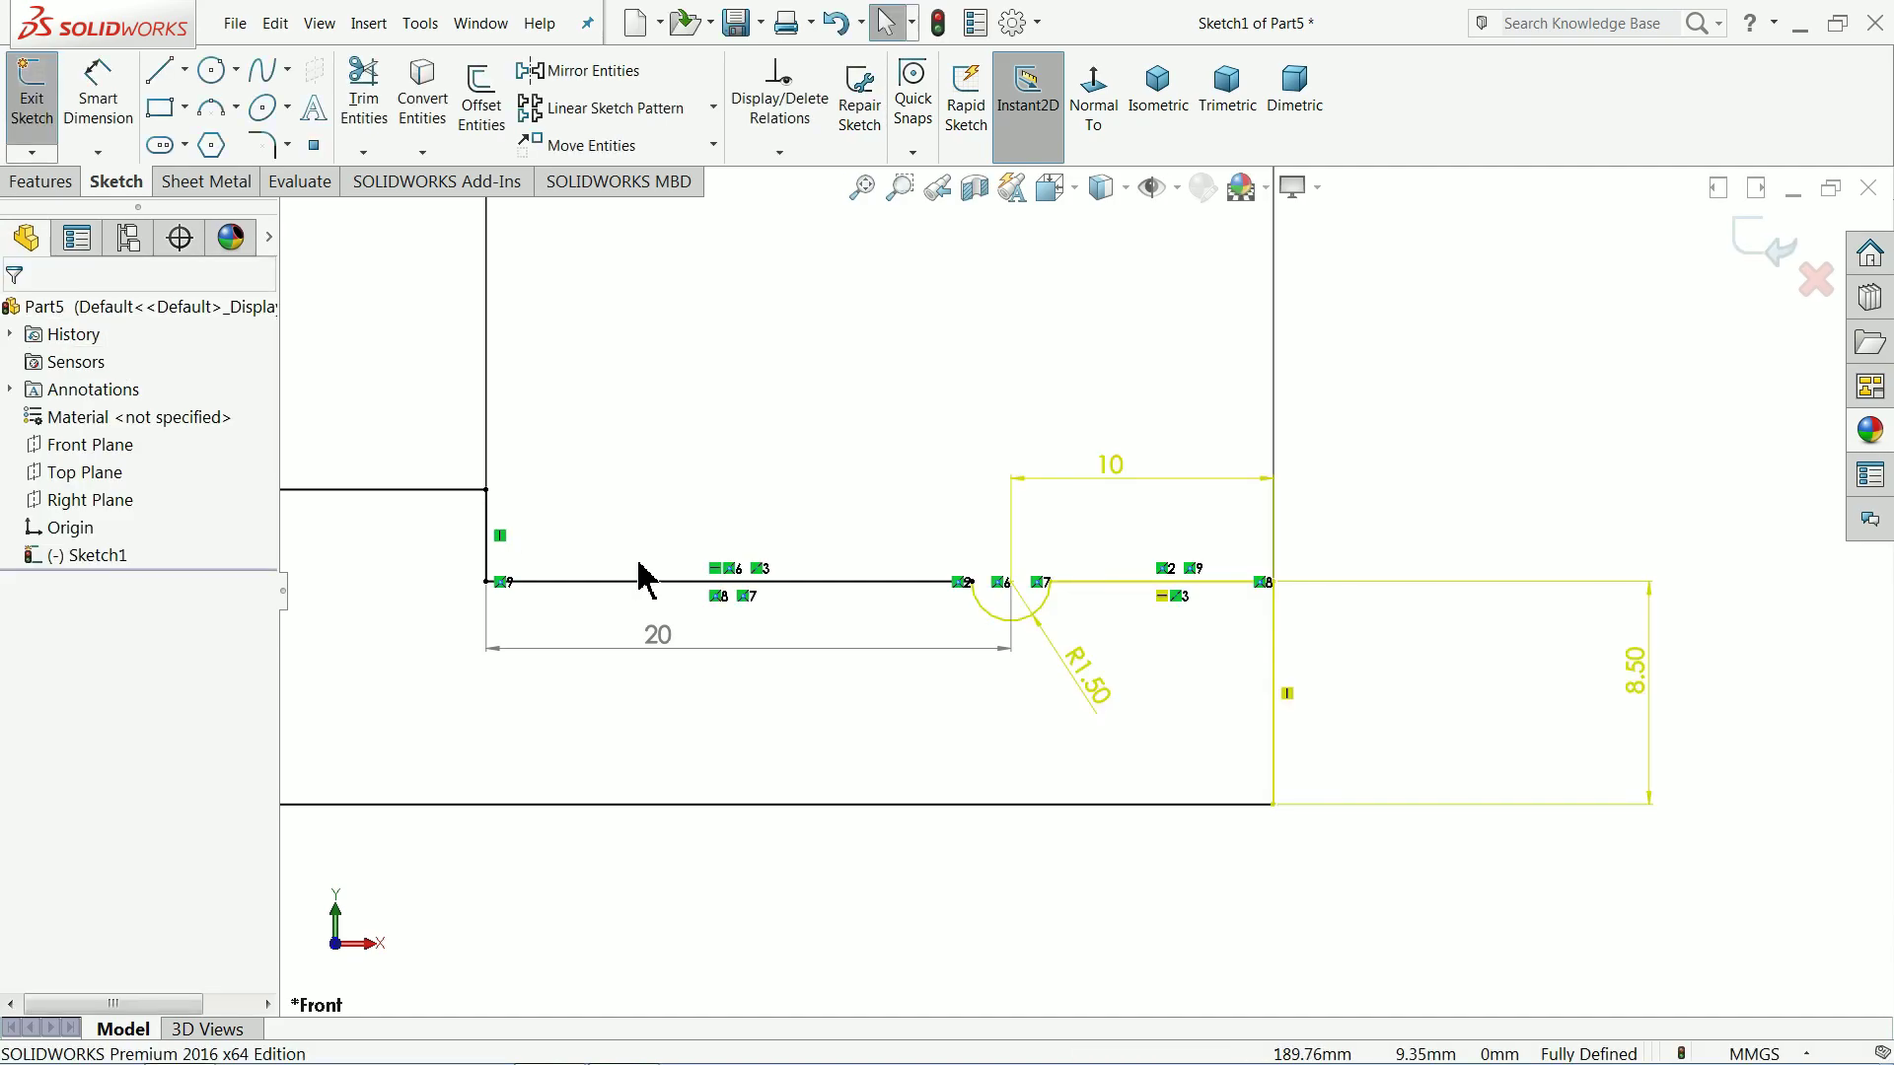
scroll(1064, 485, "up", 3)
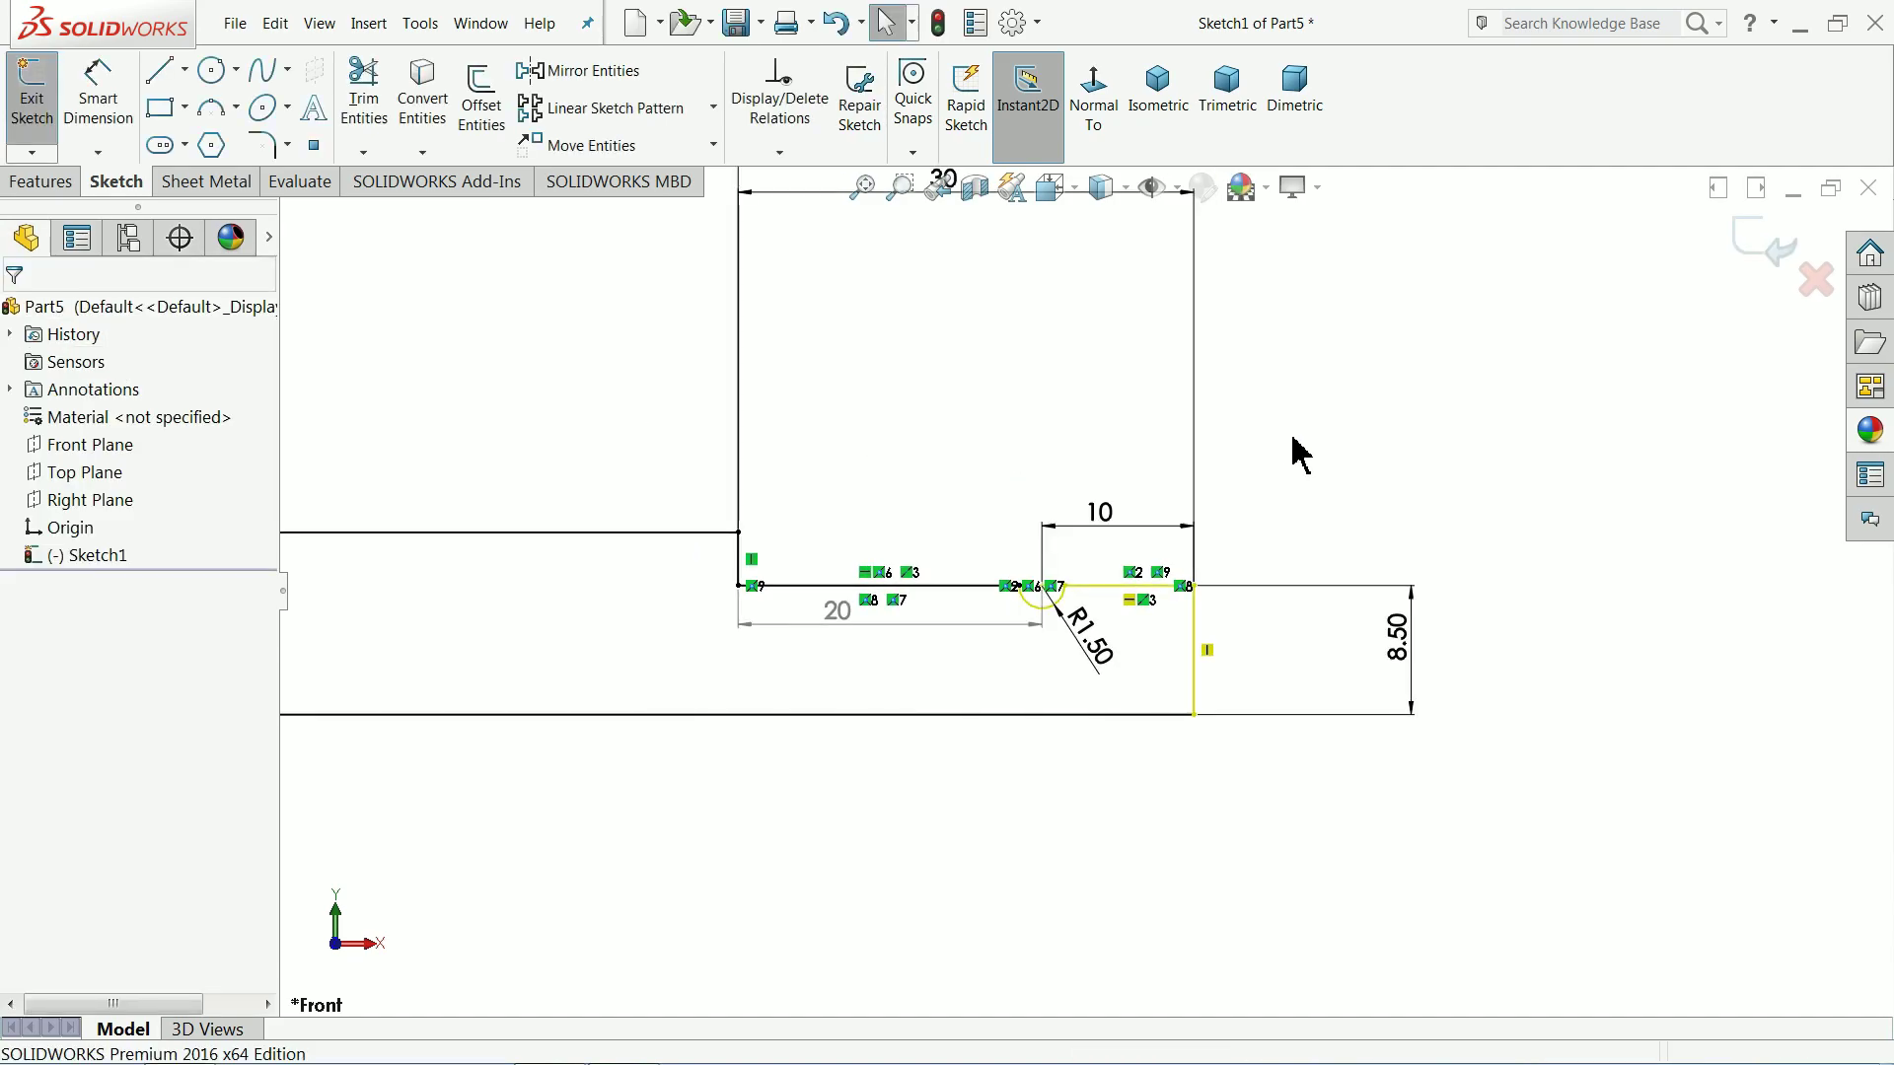
left_click(841, 21)
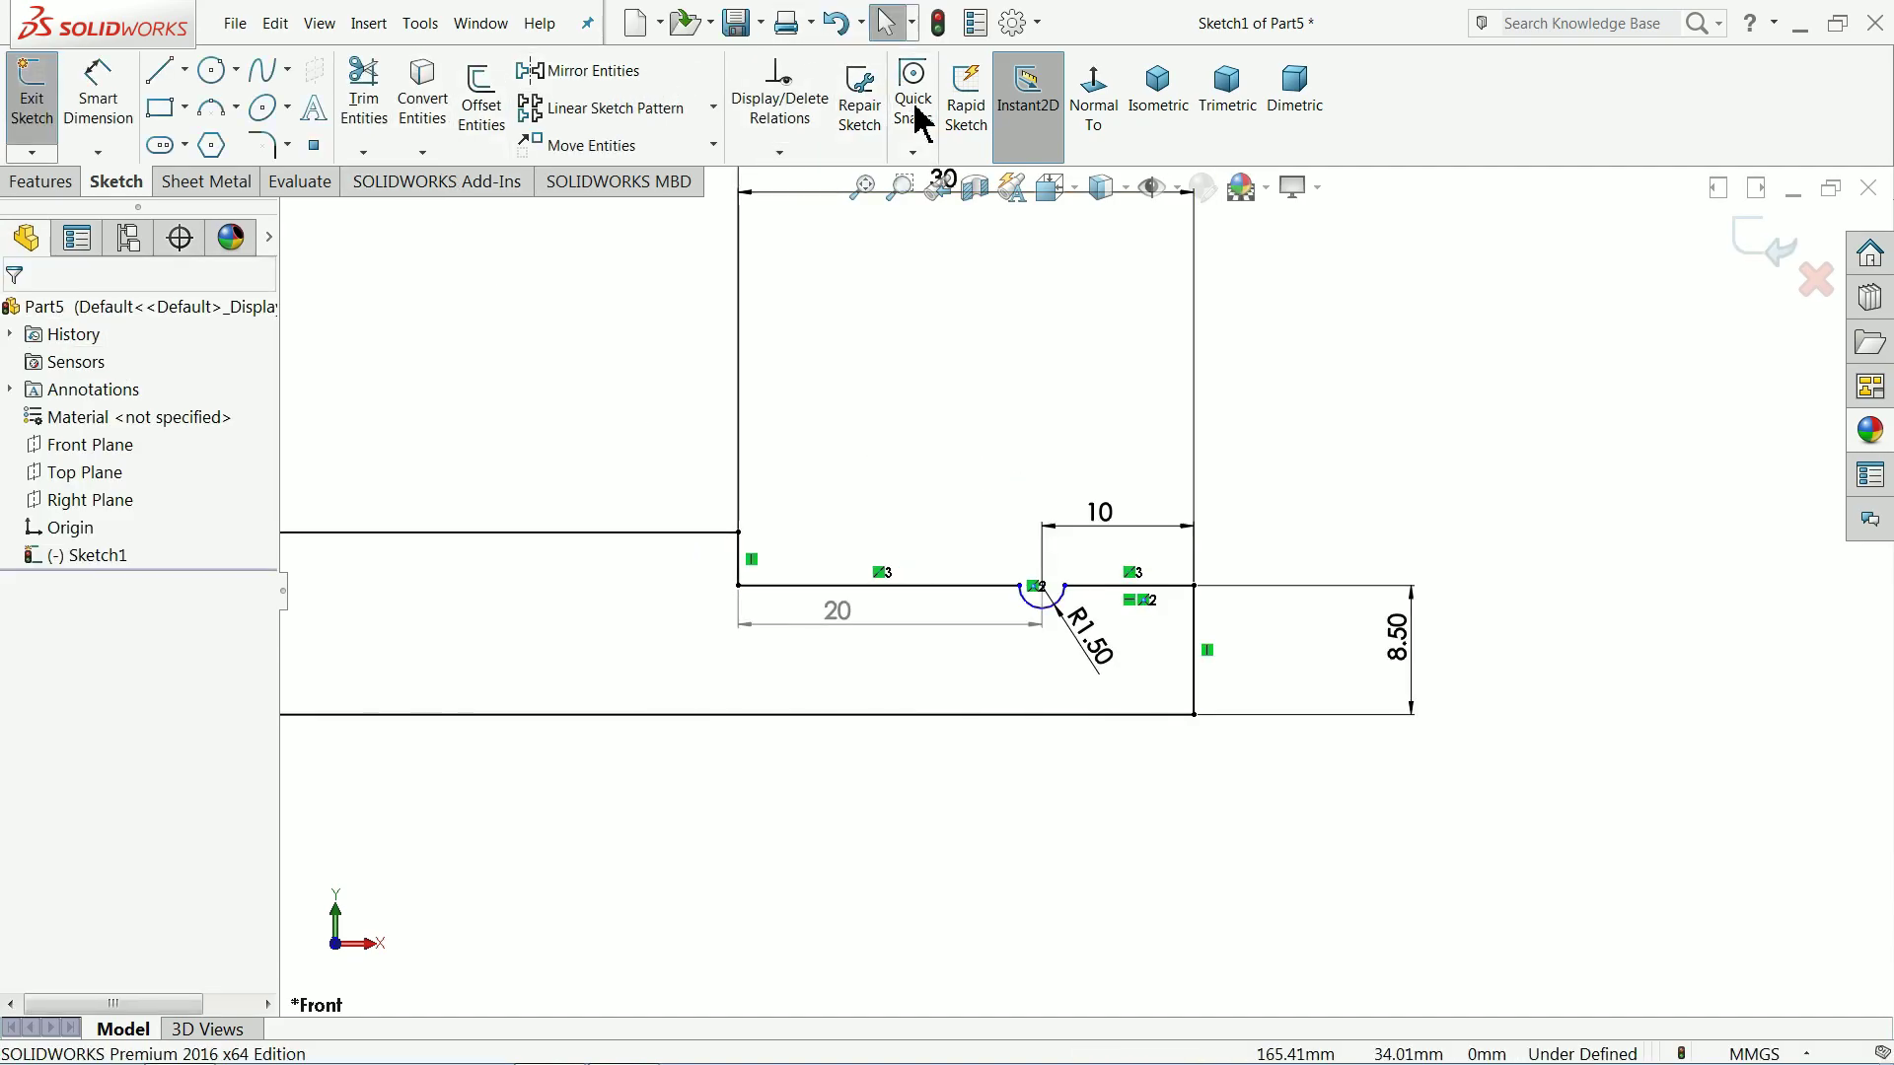
Step: Make the groove arc's centre and left endpoint horizontal
scroll(1095, 631, "down", 5)
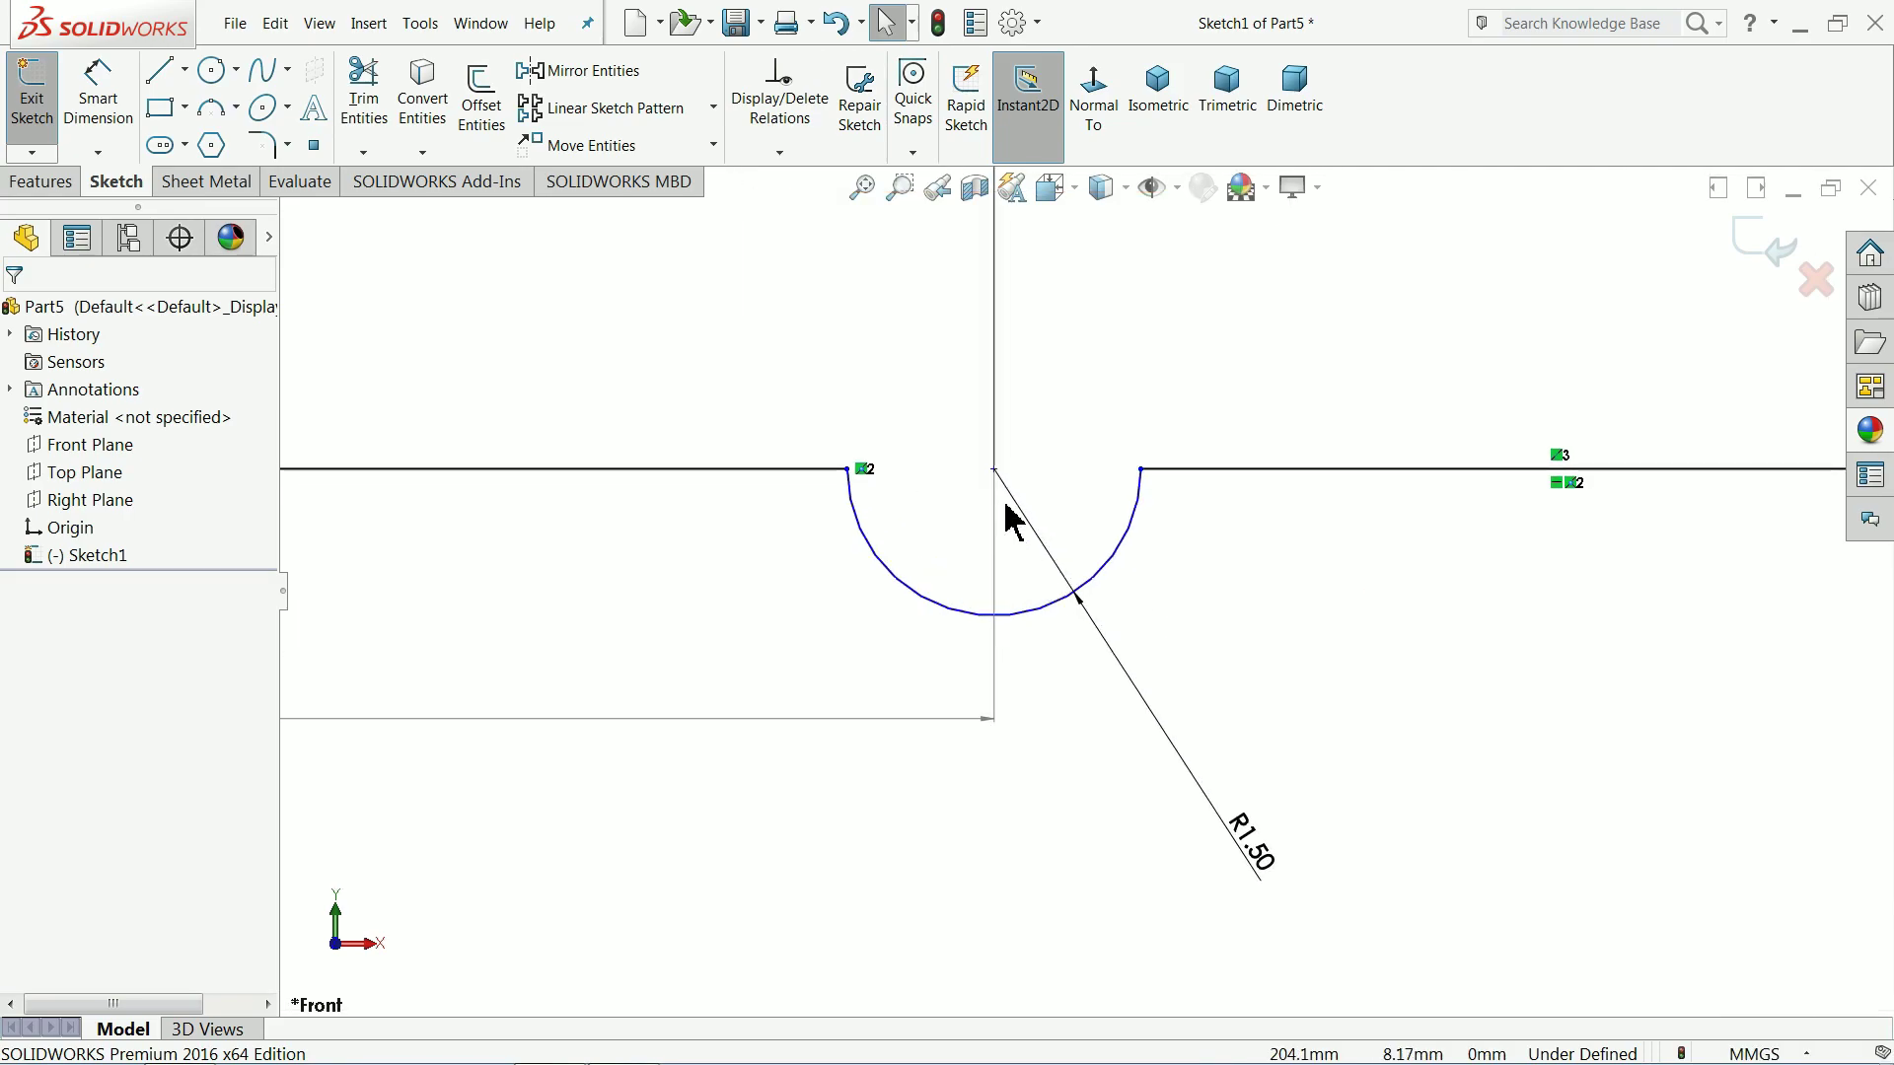
left_click(994, 471)
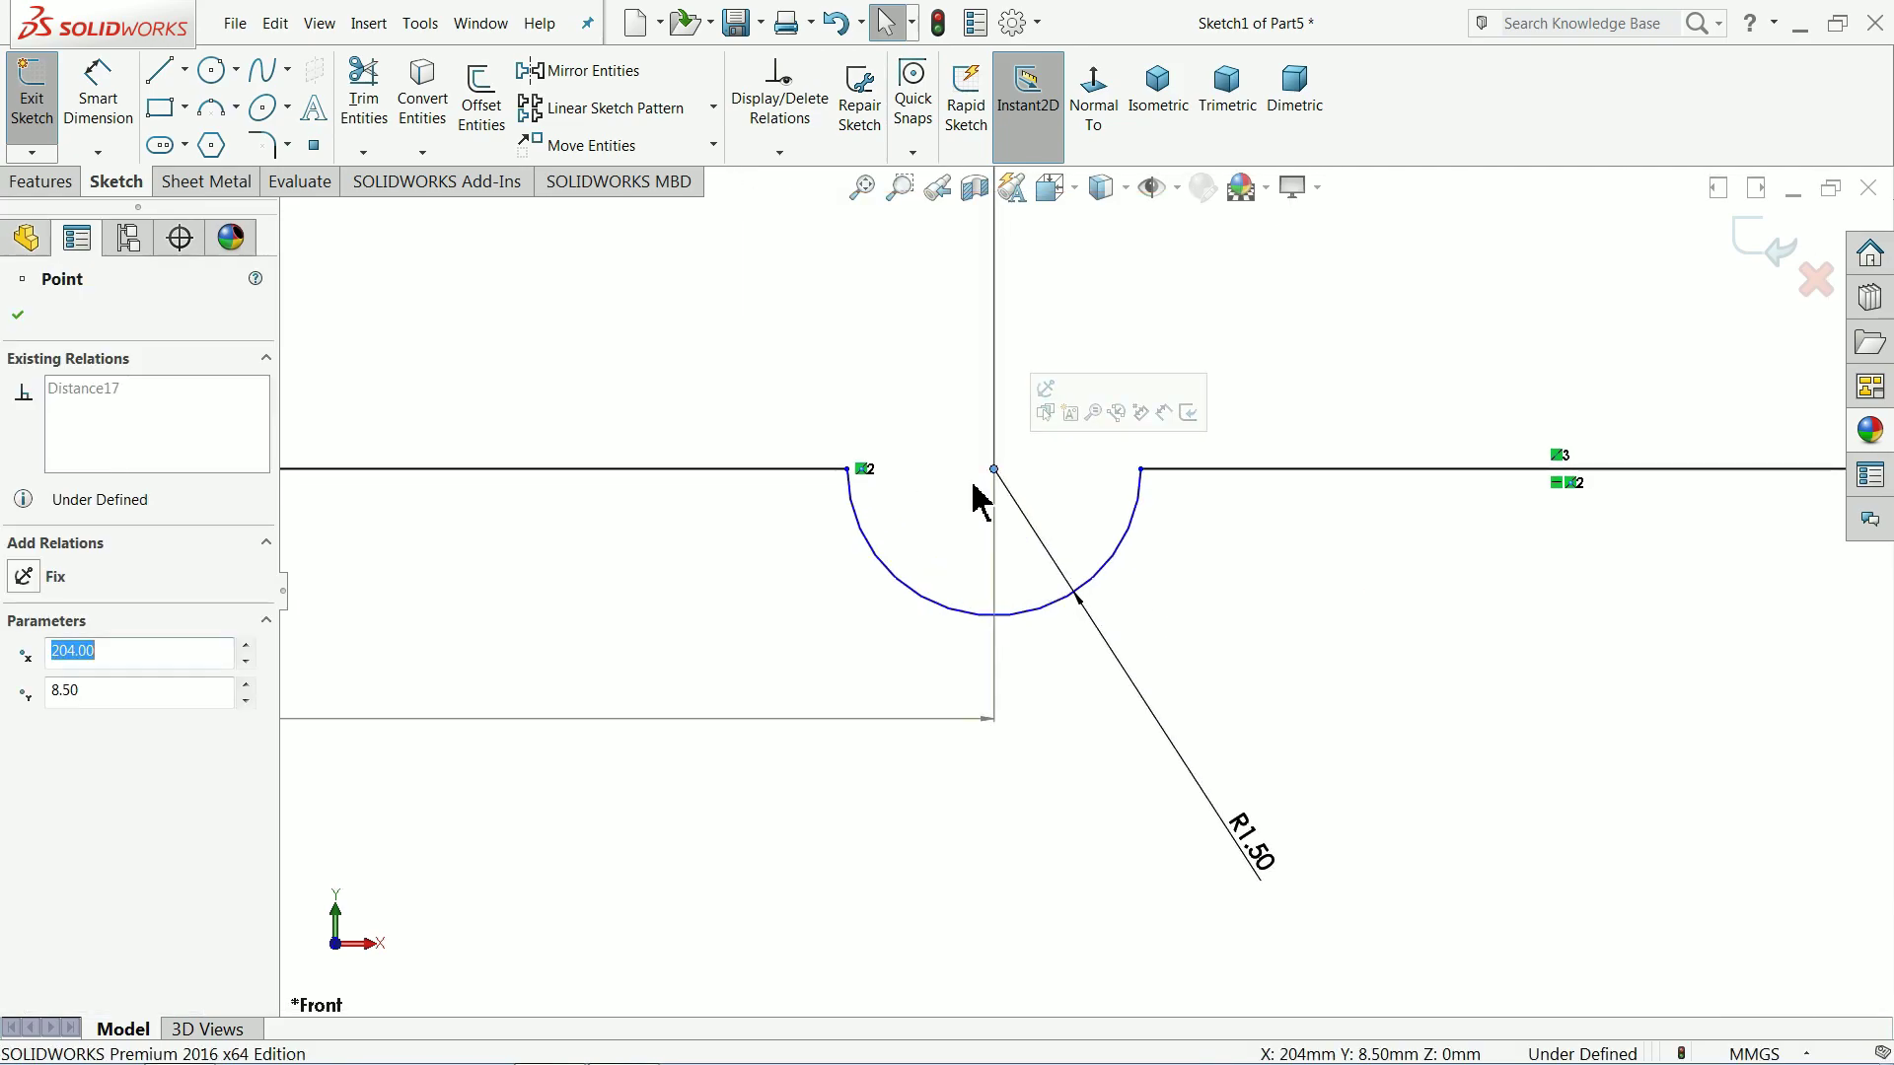
left_click(854, 478, "ctrl")
left_click(901, 396)
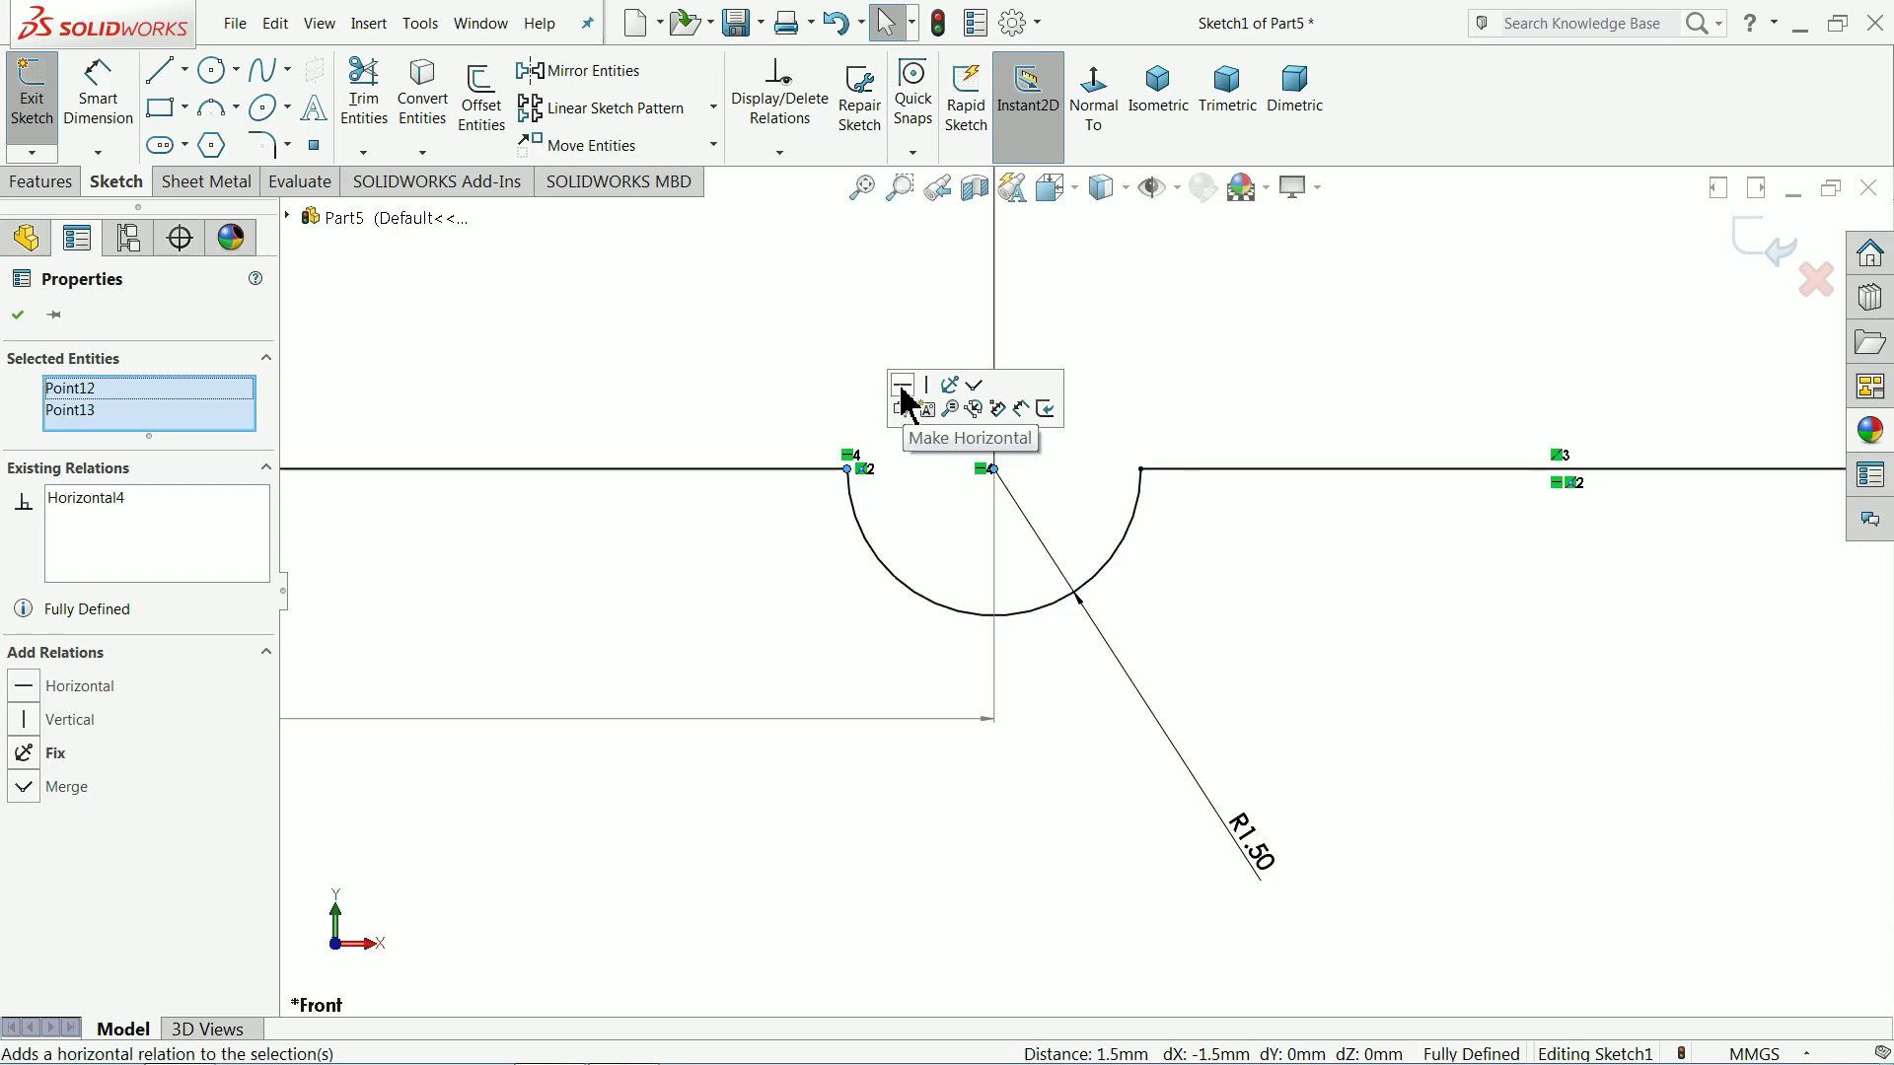
left_click(1058, 562)
scroll(1098, 570, "up", 5)
Step: Add a 1 mm equal-distance sketch chamfer at the right-end corner
left_click(287, 146)
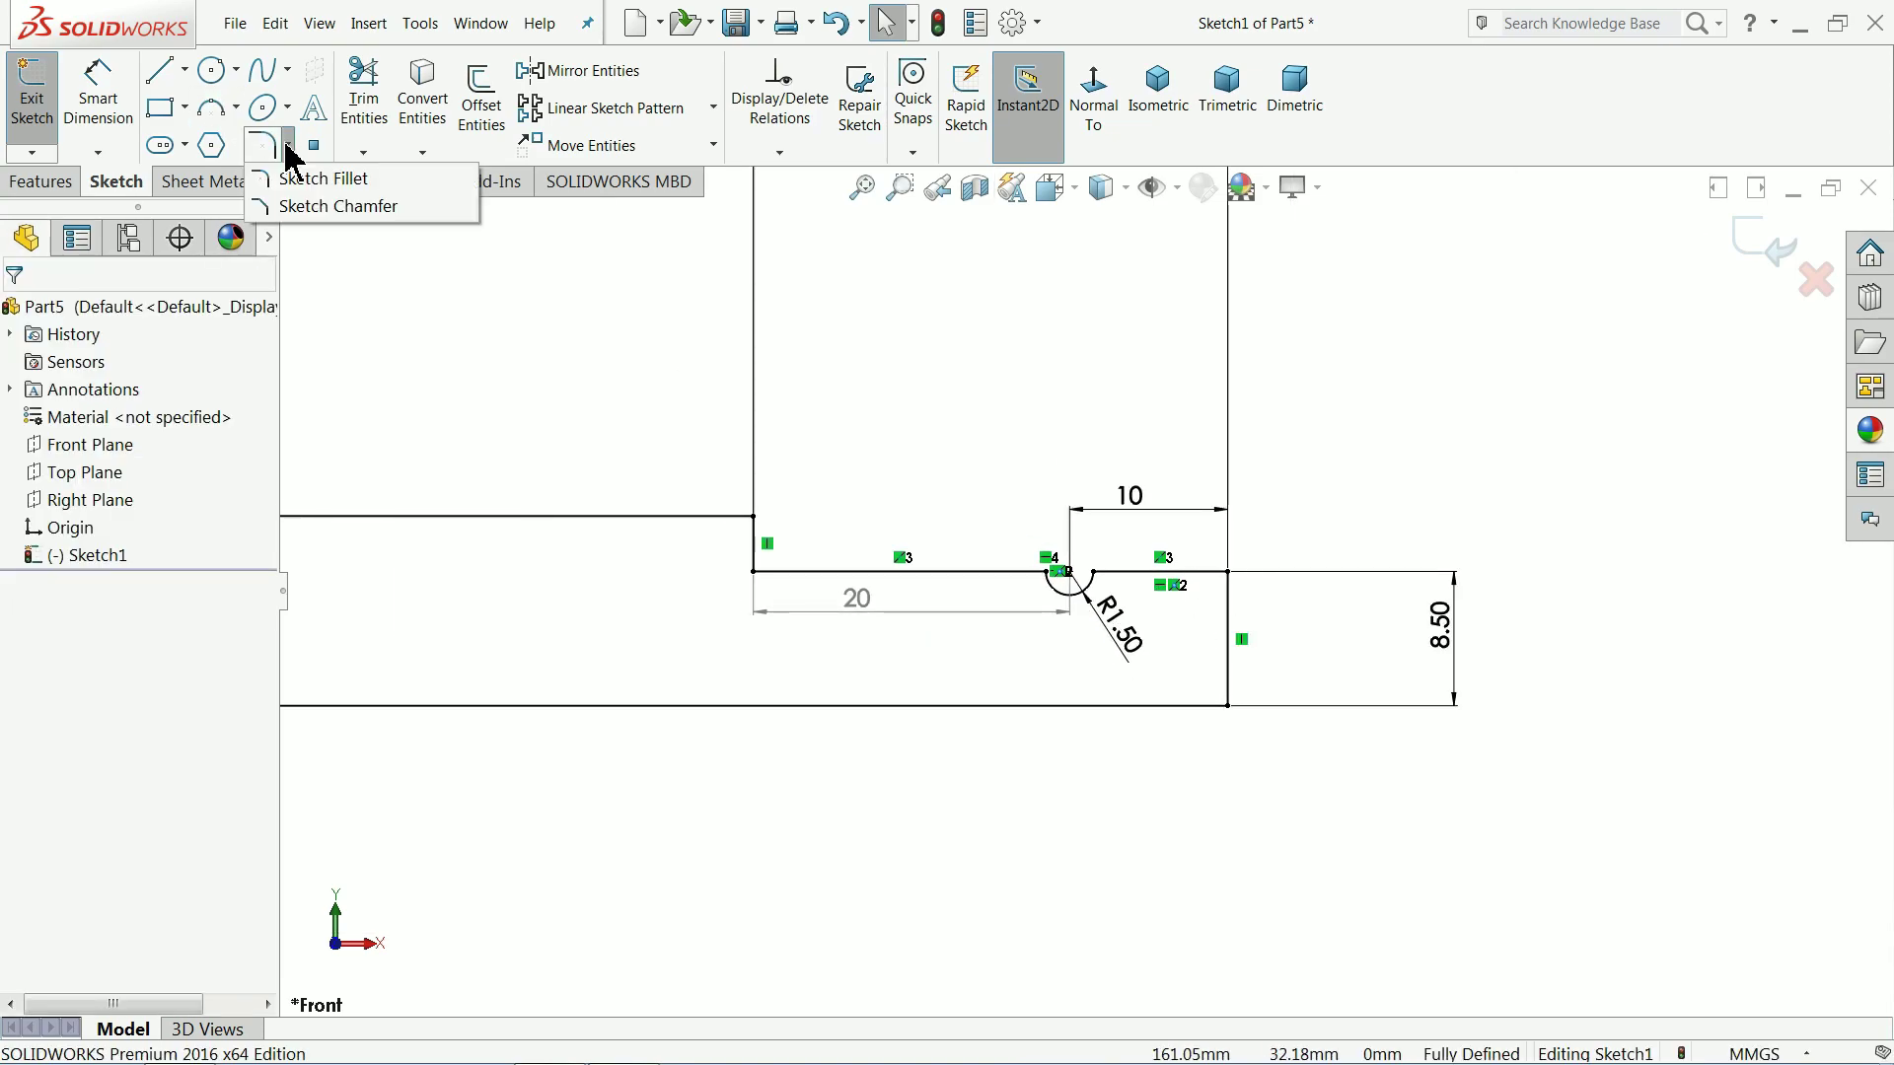
left_click(316, 209)
scroll(1239, 571, "down", 4)
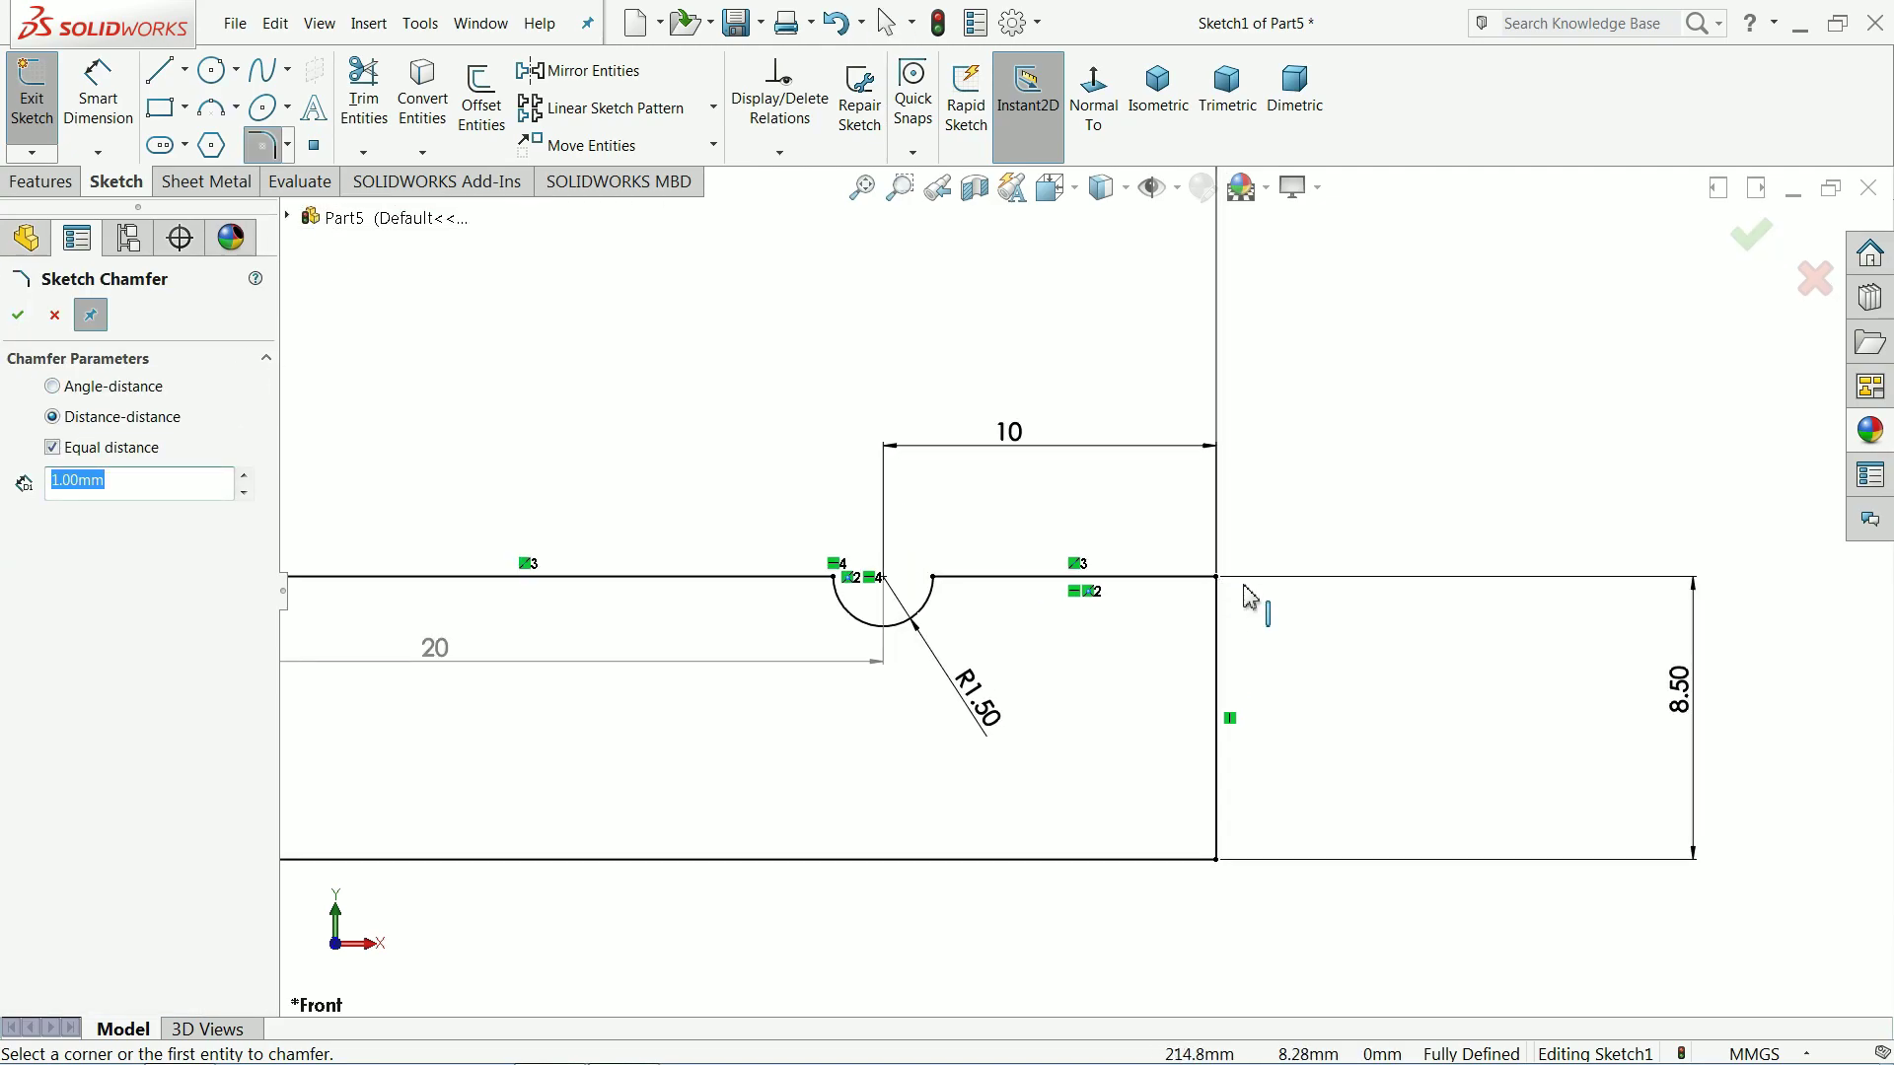
left_click(1218, 582)
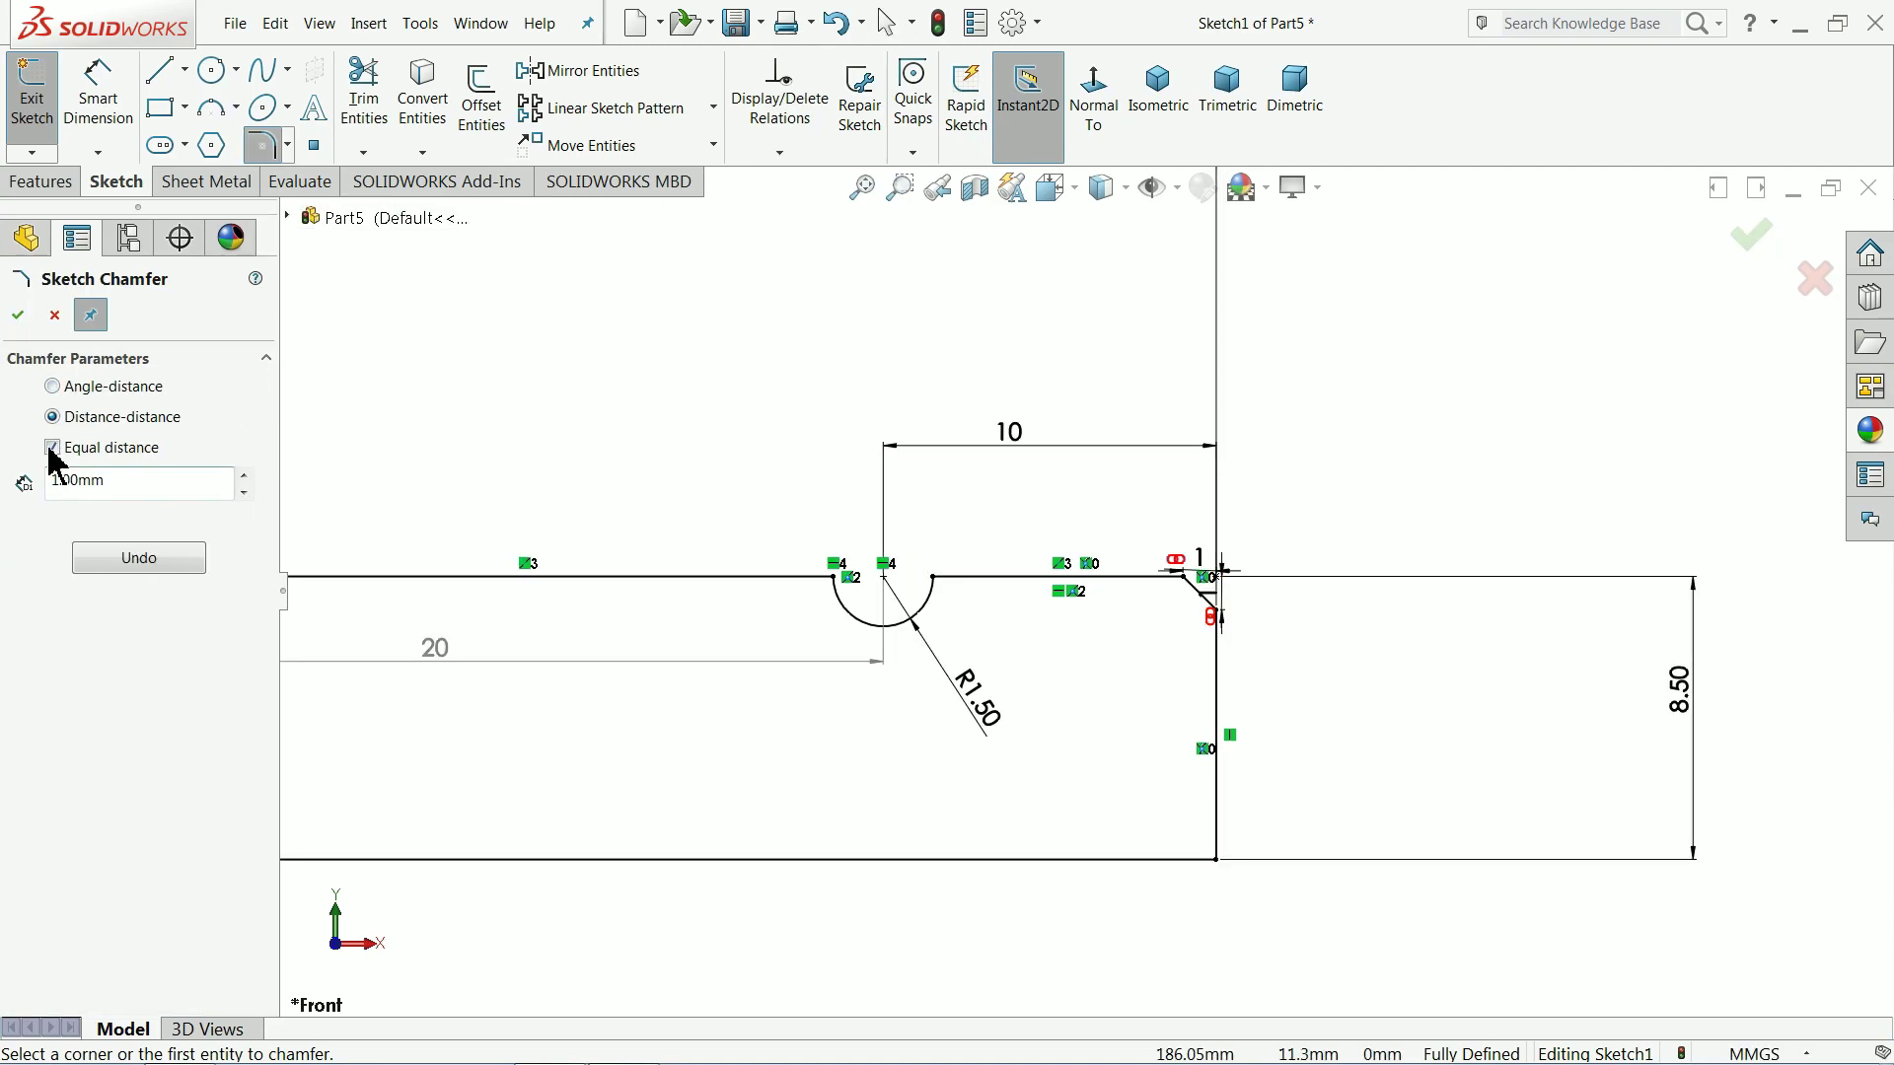
left_click(18, 316)
scroll(939, 604, "up", 5)
scroll(939, 611, "up", 3)
scroll(681, 613, "down", 6)
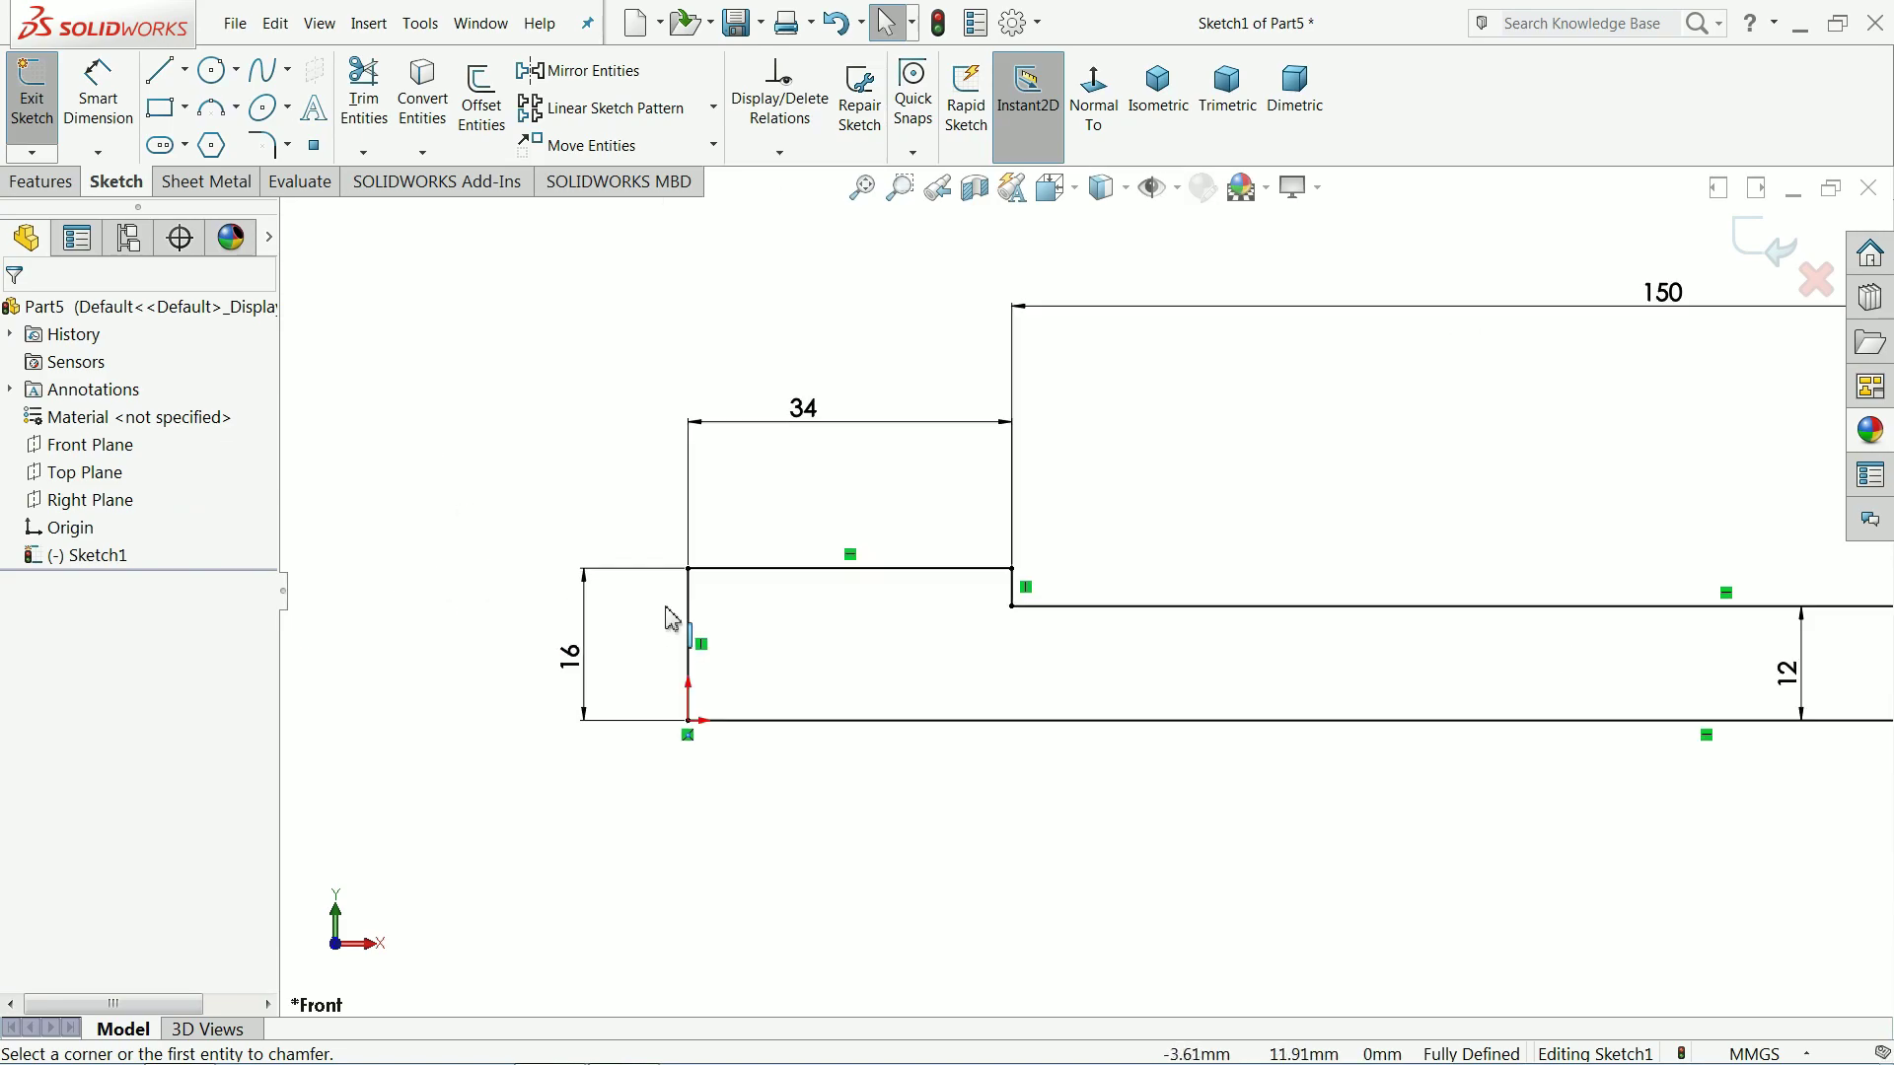
Step: Add a 2 mm sketch chamfer at the left-end outer corner
left_click(287, 145)
left_click(308, 203)
type("2.00mm")
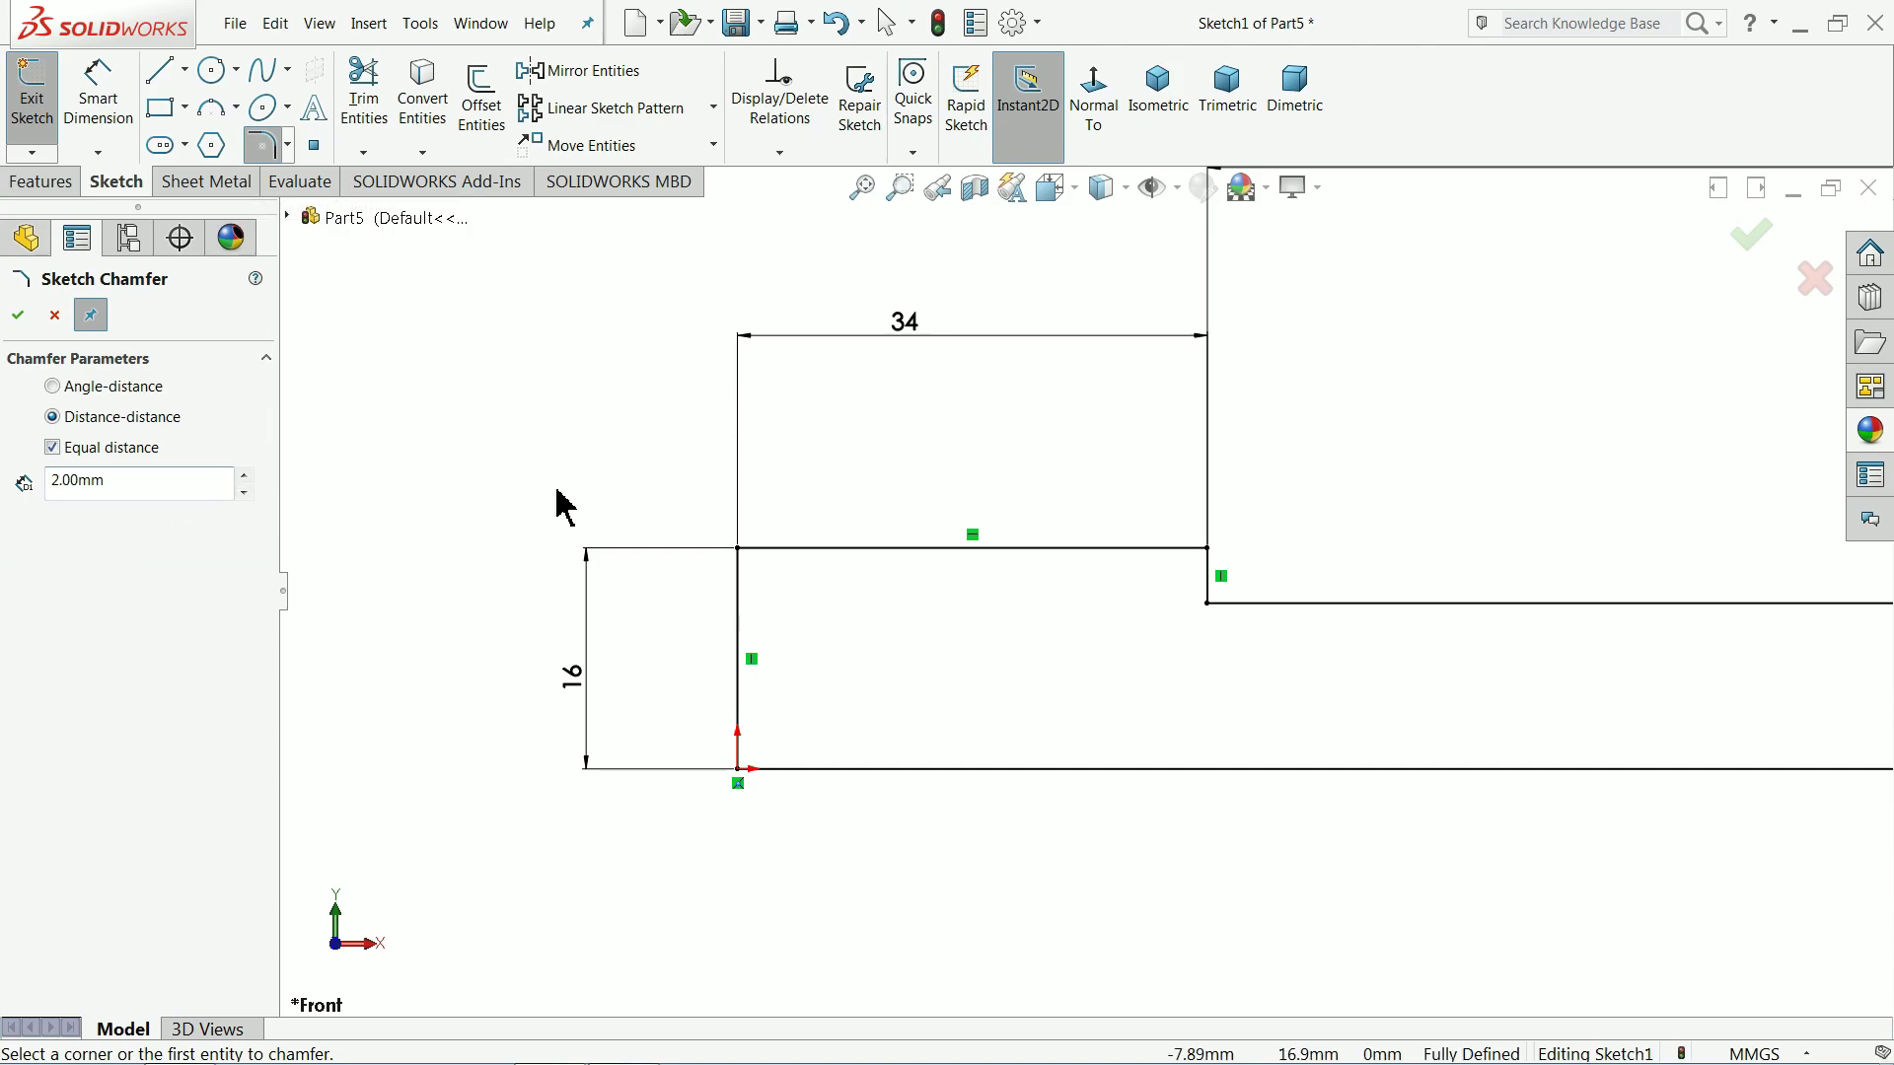
left_click(738, 549)
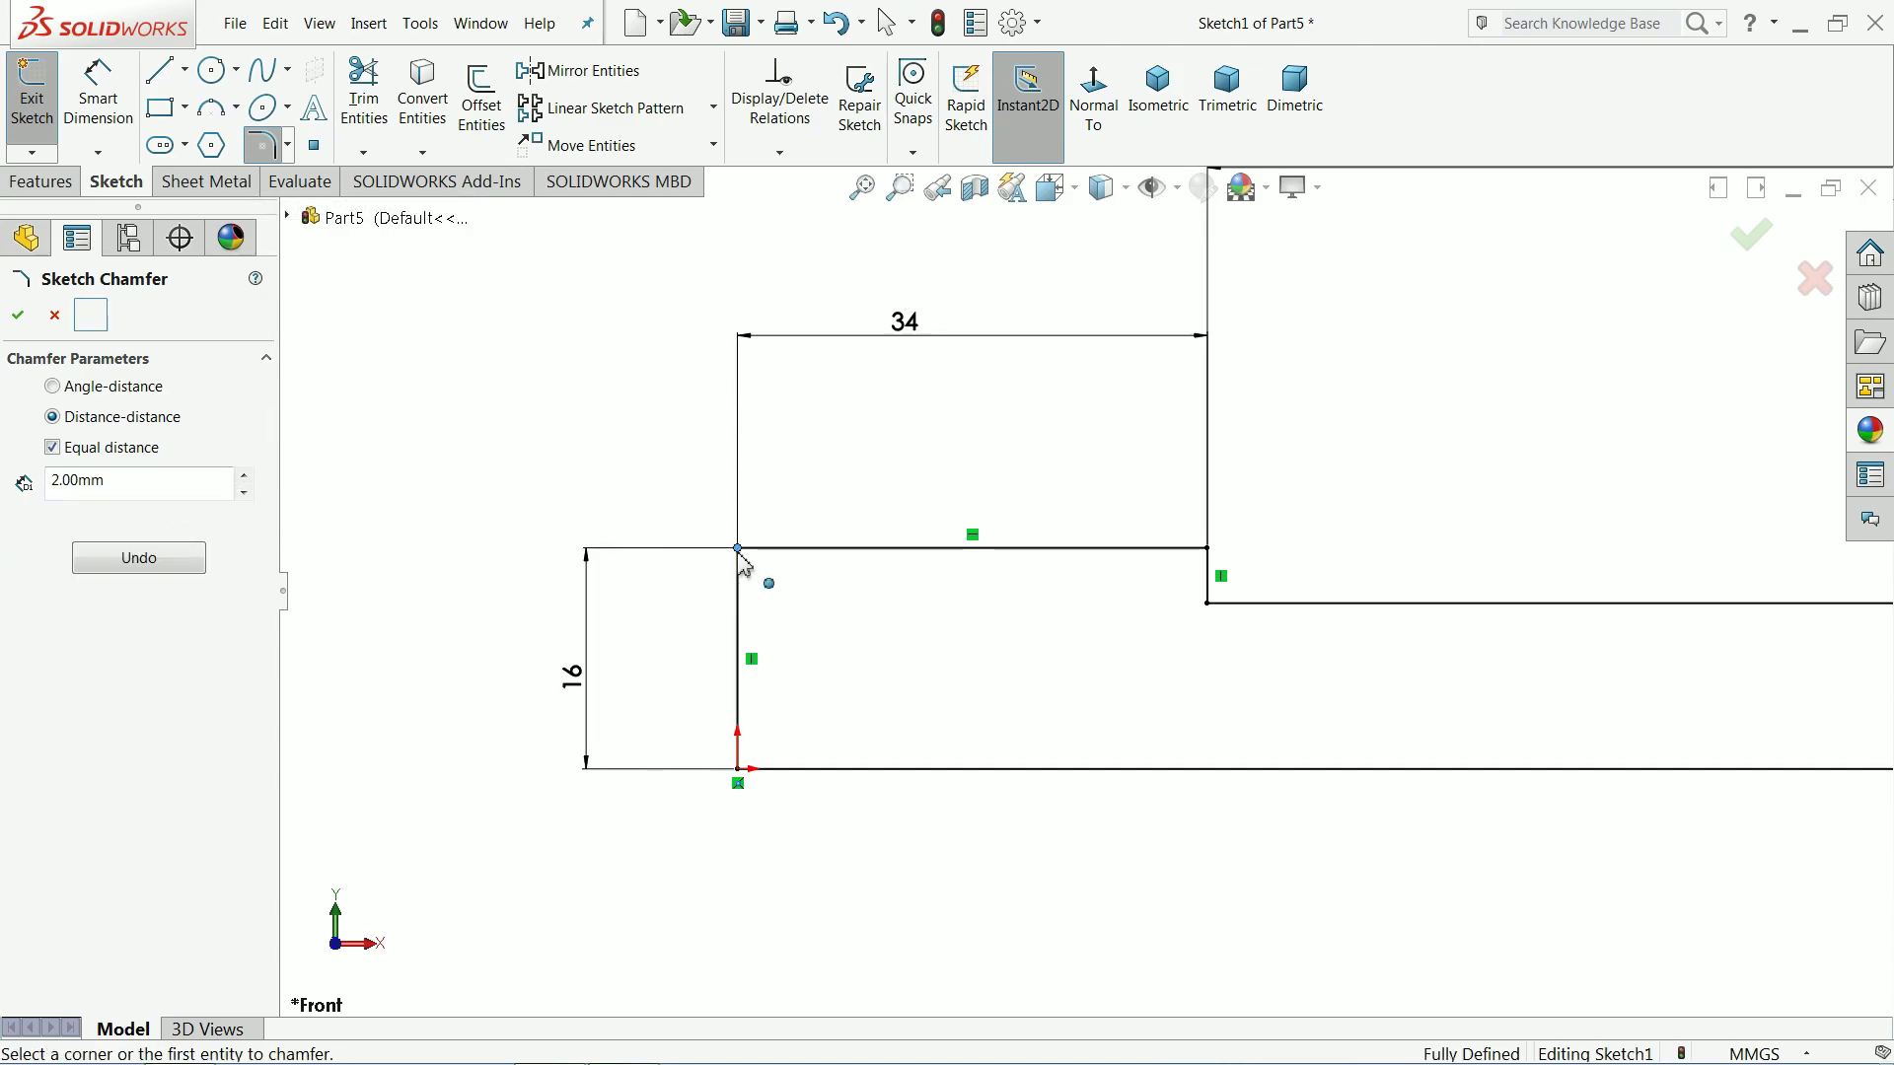
left_click(18, 314)
scroll(893, 577, "up", 1)
scroll(878, 578, "up", 5)
scroll(1564, 642, "down", 3)
Step: Revolve the profile 360° about its bottom line, then orbit to view the shaft ends
left_click(55, 181)
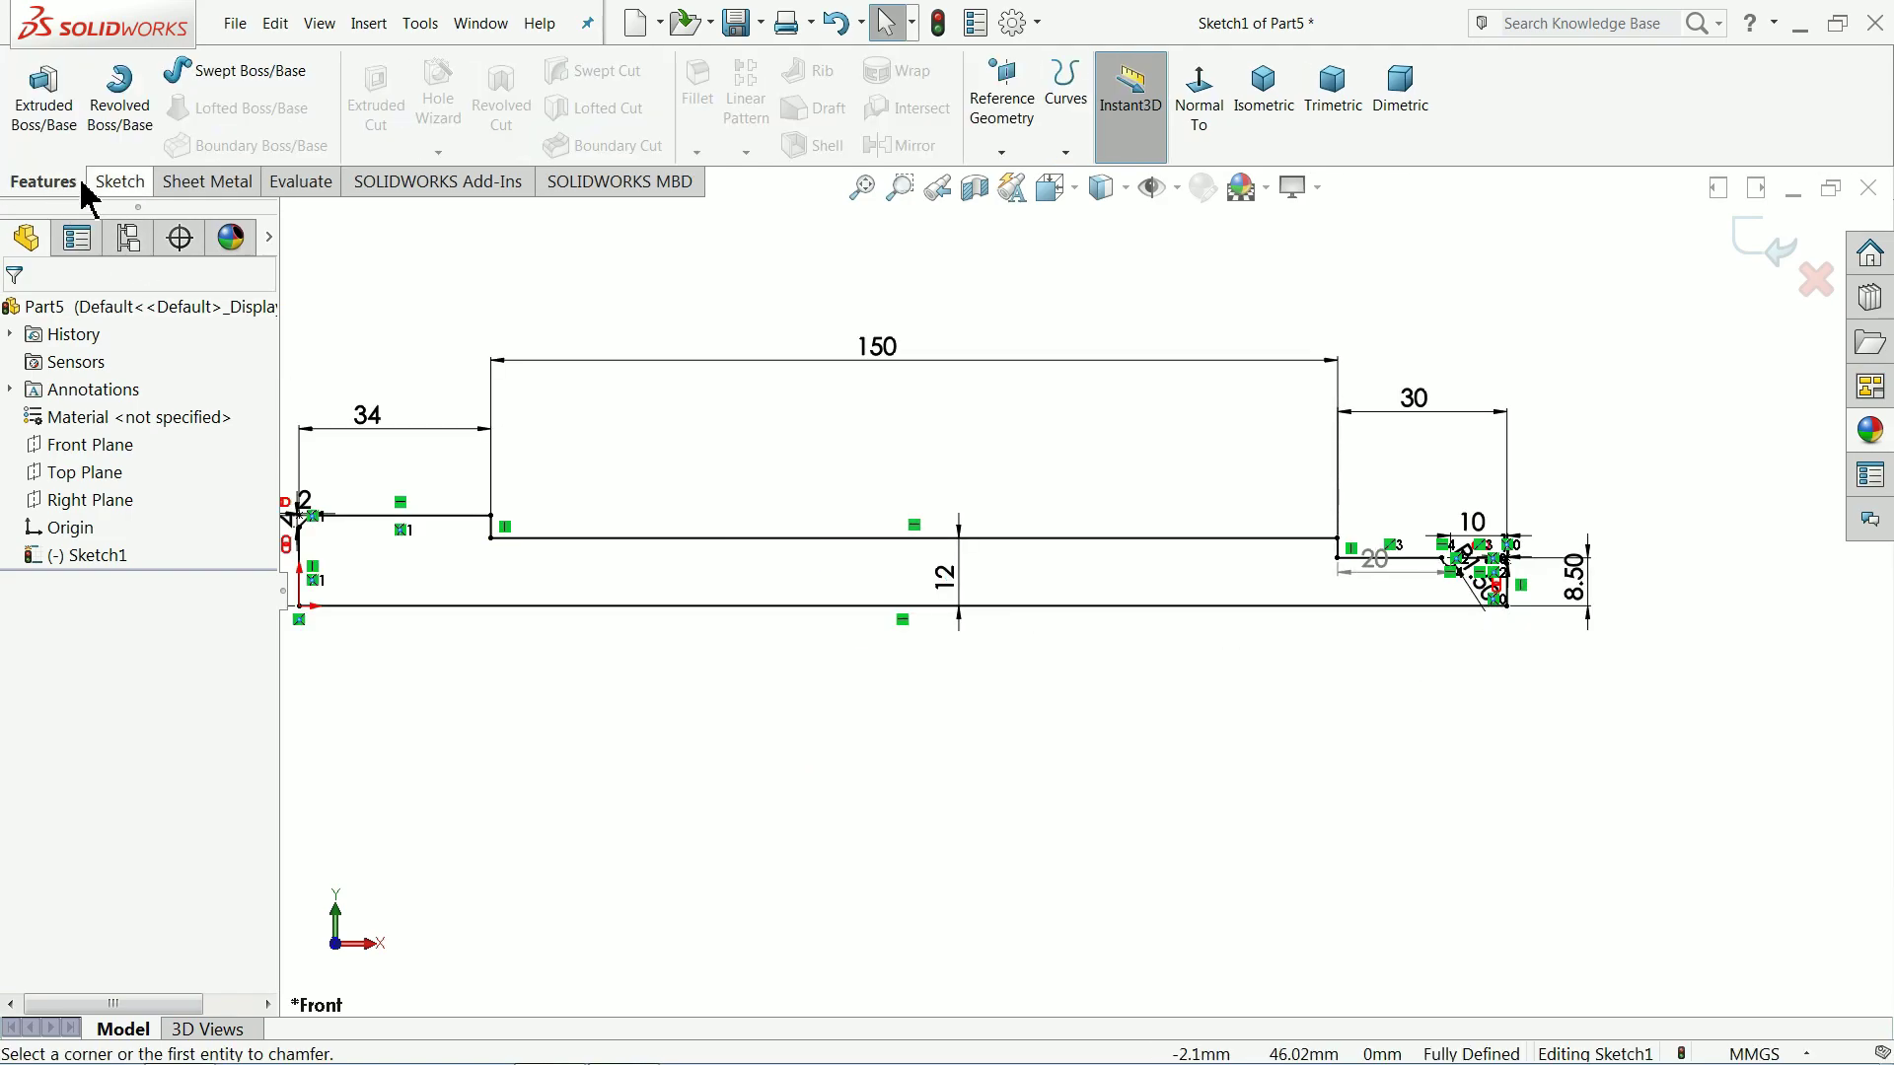
left_click(119, 99)
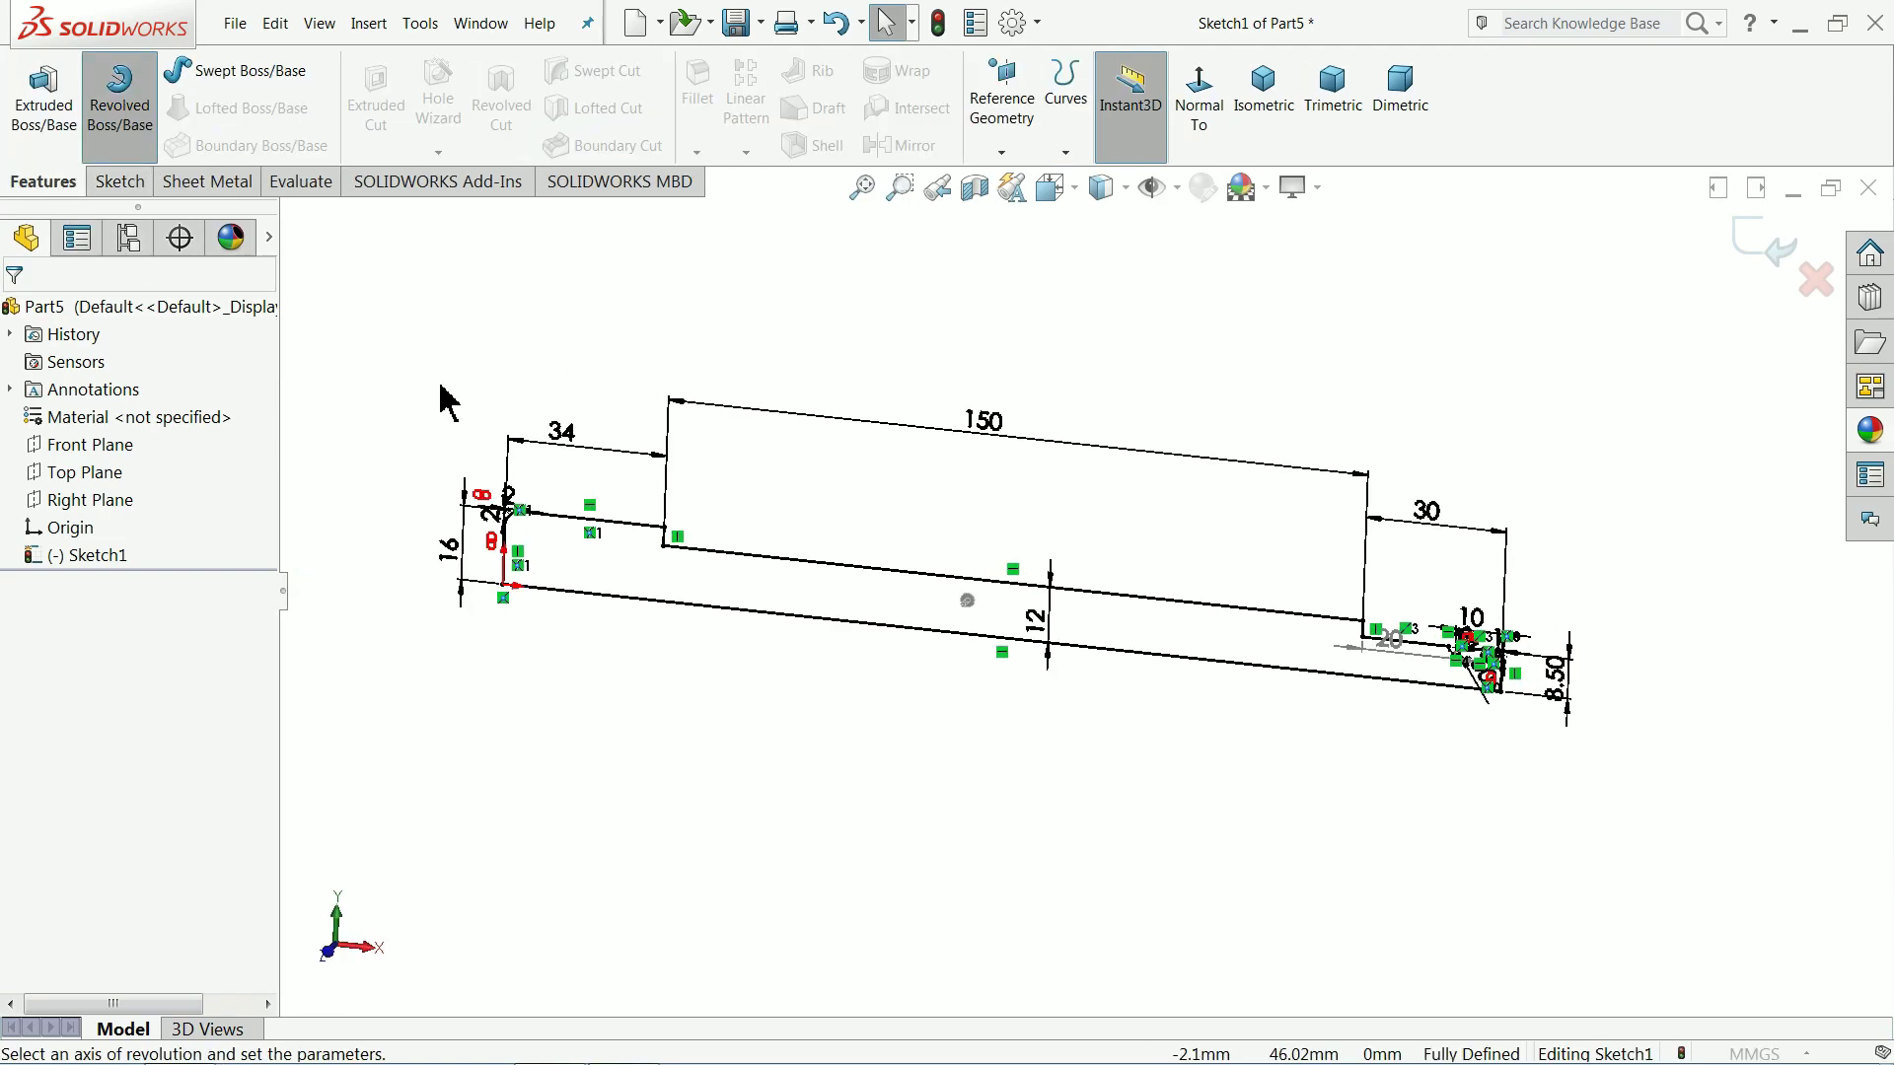
left_click(949, 639)
scroll(1124, 702, "down", 3)
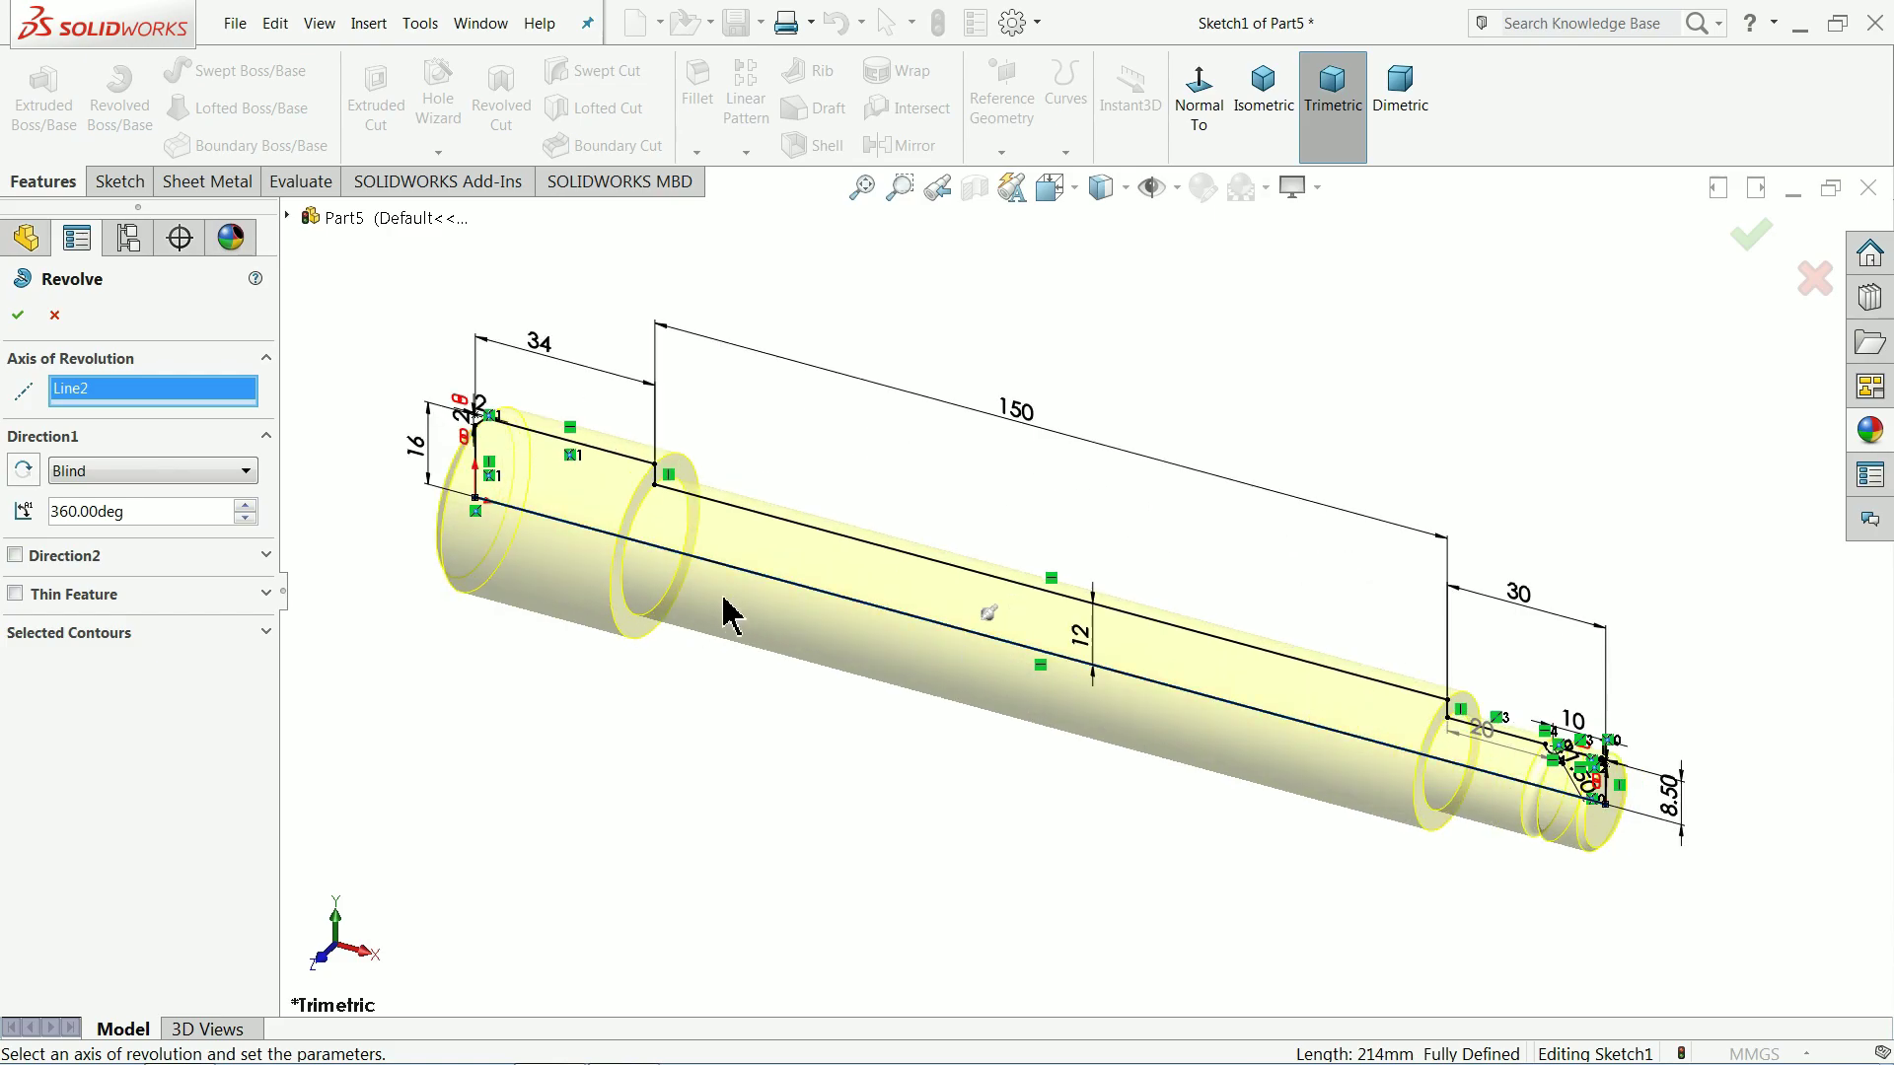
left_click(19, 316)
mouse_move(922, 414)
middle_mouse_down()
mouse_move(1066, 404)
mouse_move(910, 387)
middle_mouse_up()
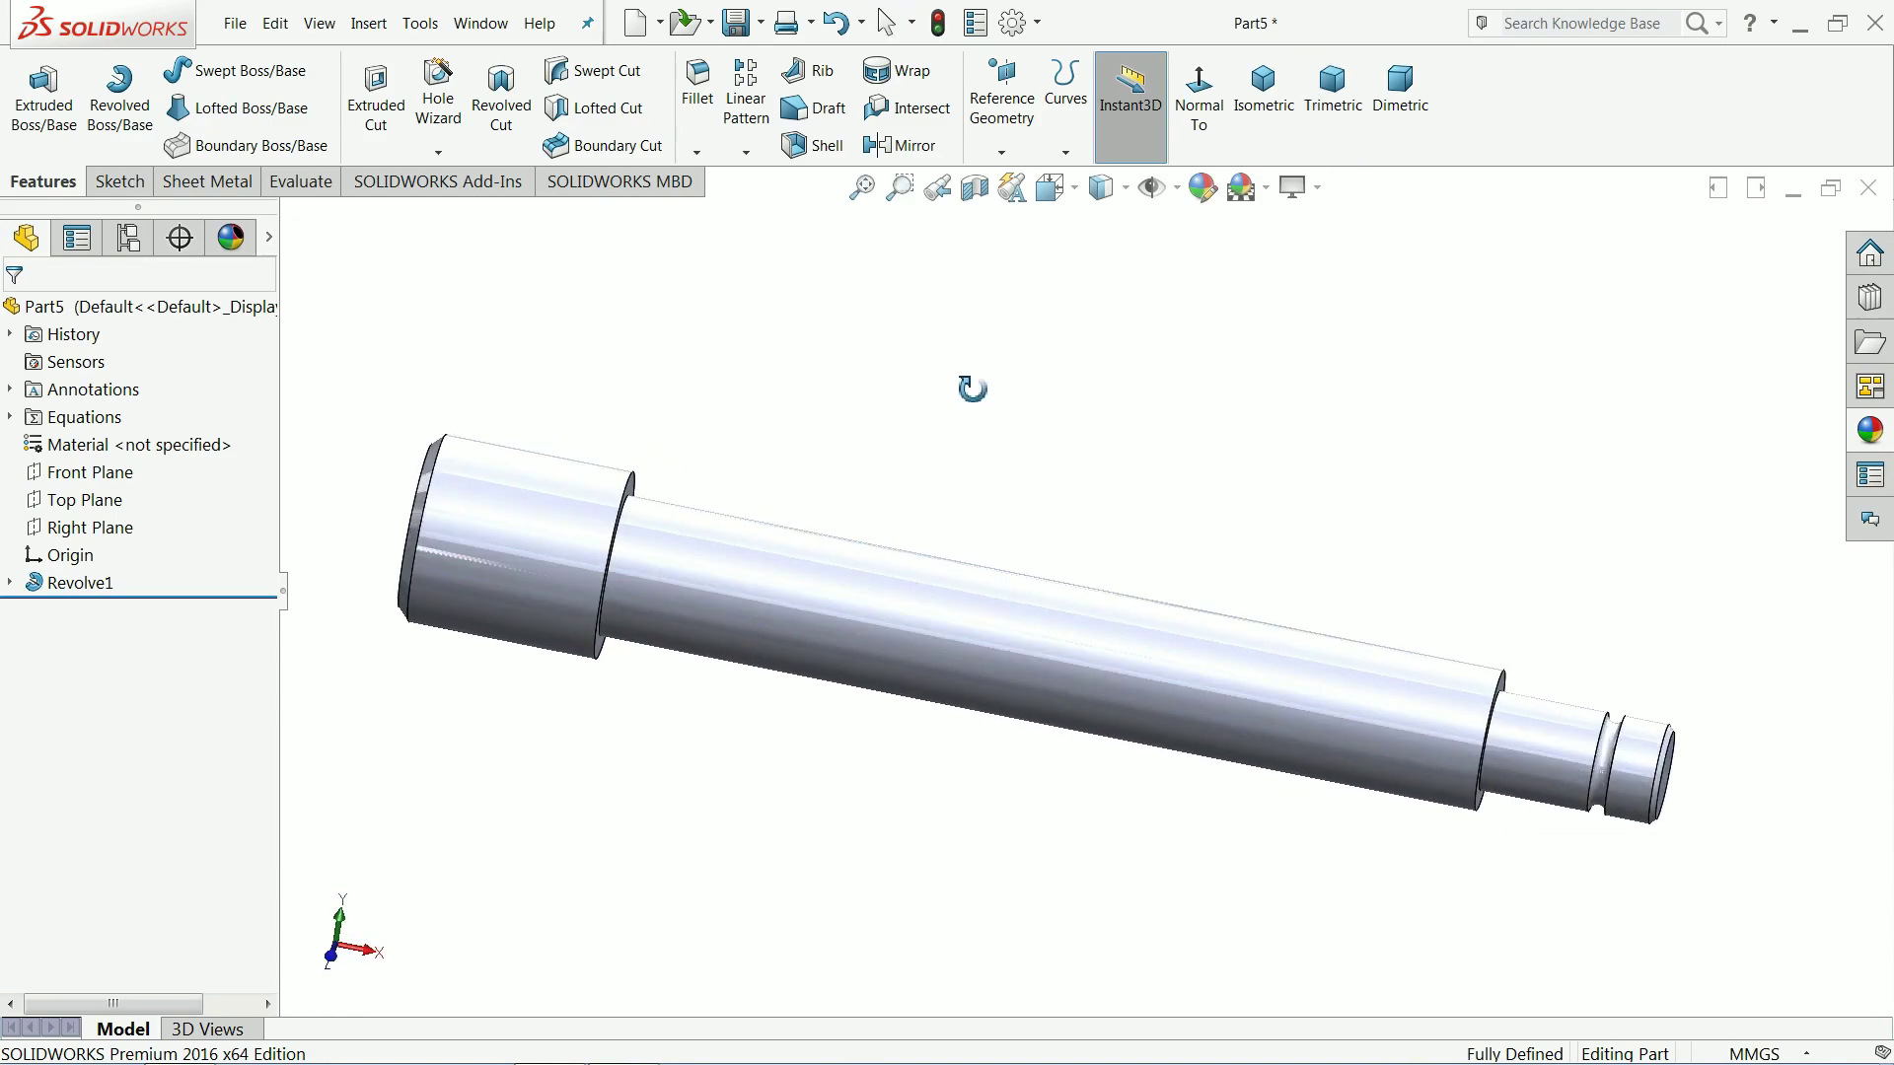
middle_click_drag(972, 388, 829, 494)
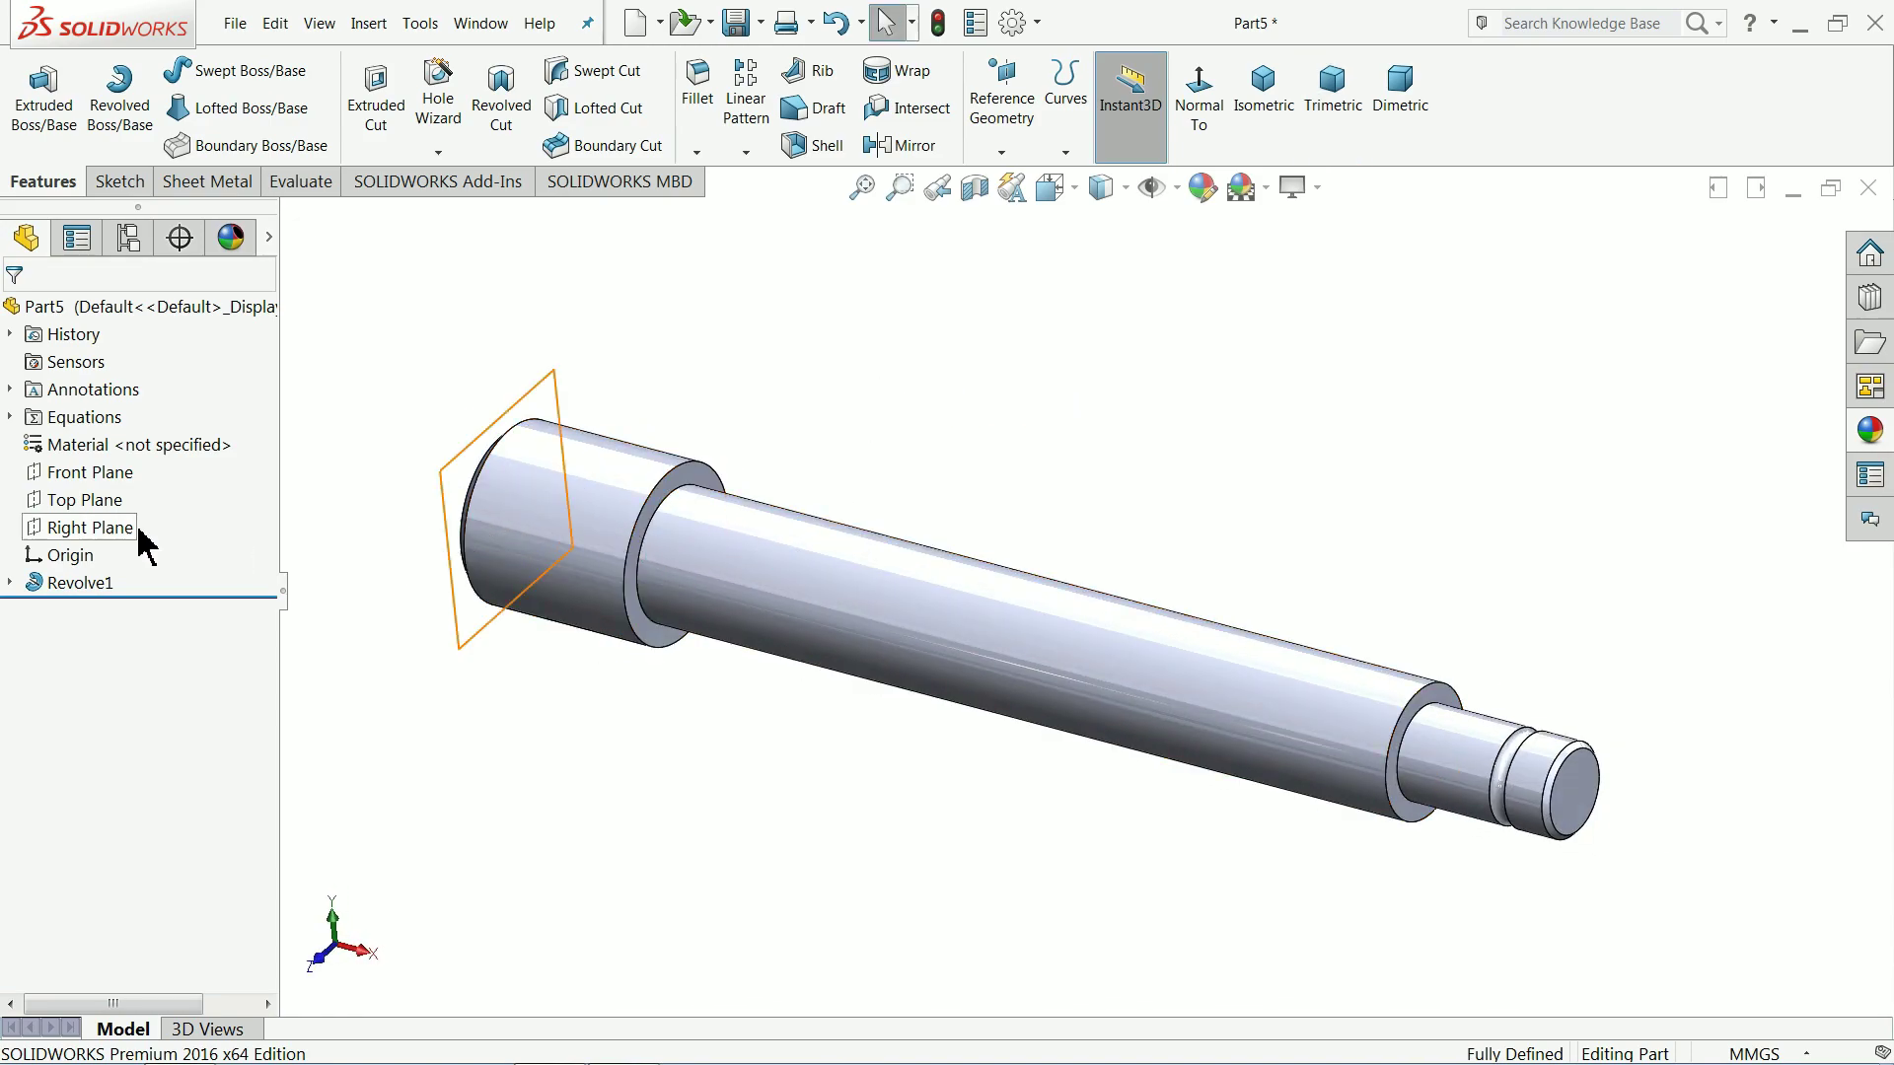
Step: On the Front Plane, viewed face-on, draw a circle at the shaft's large end
left_click(59, 473)
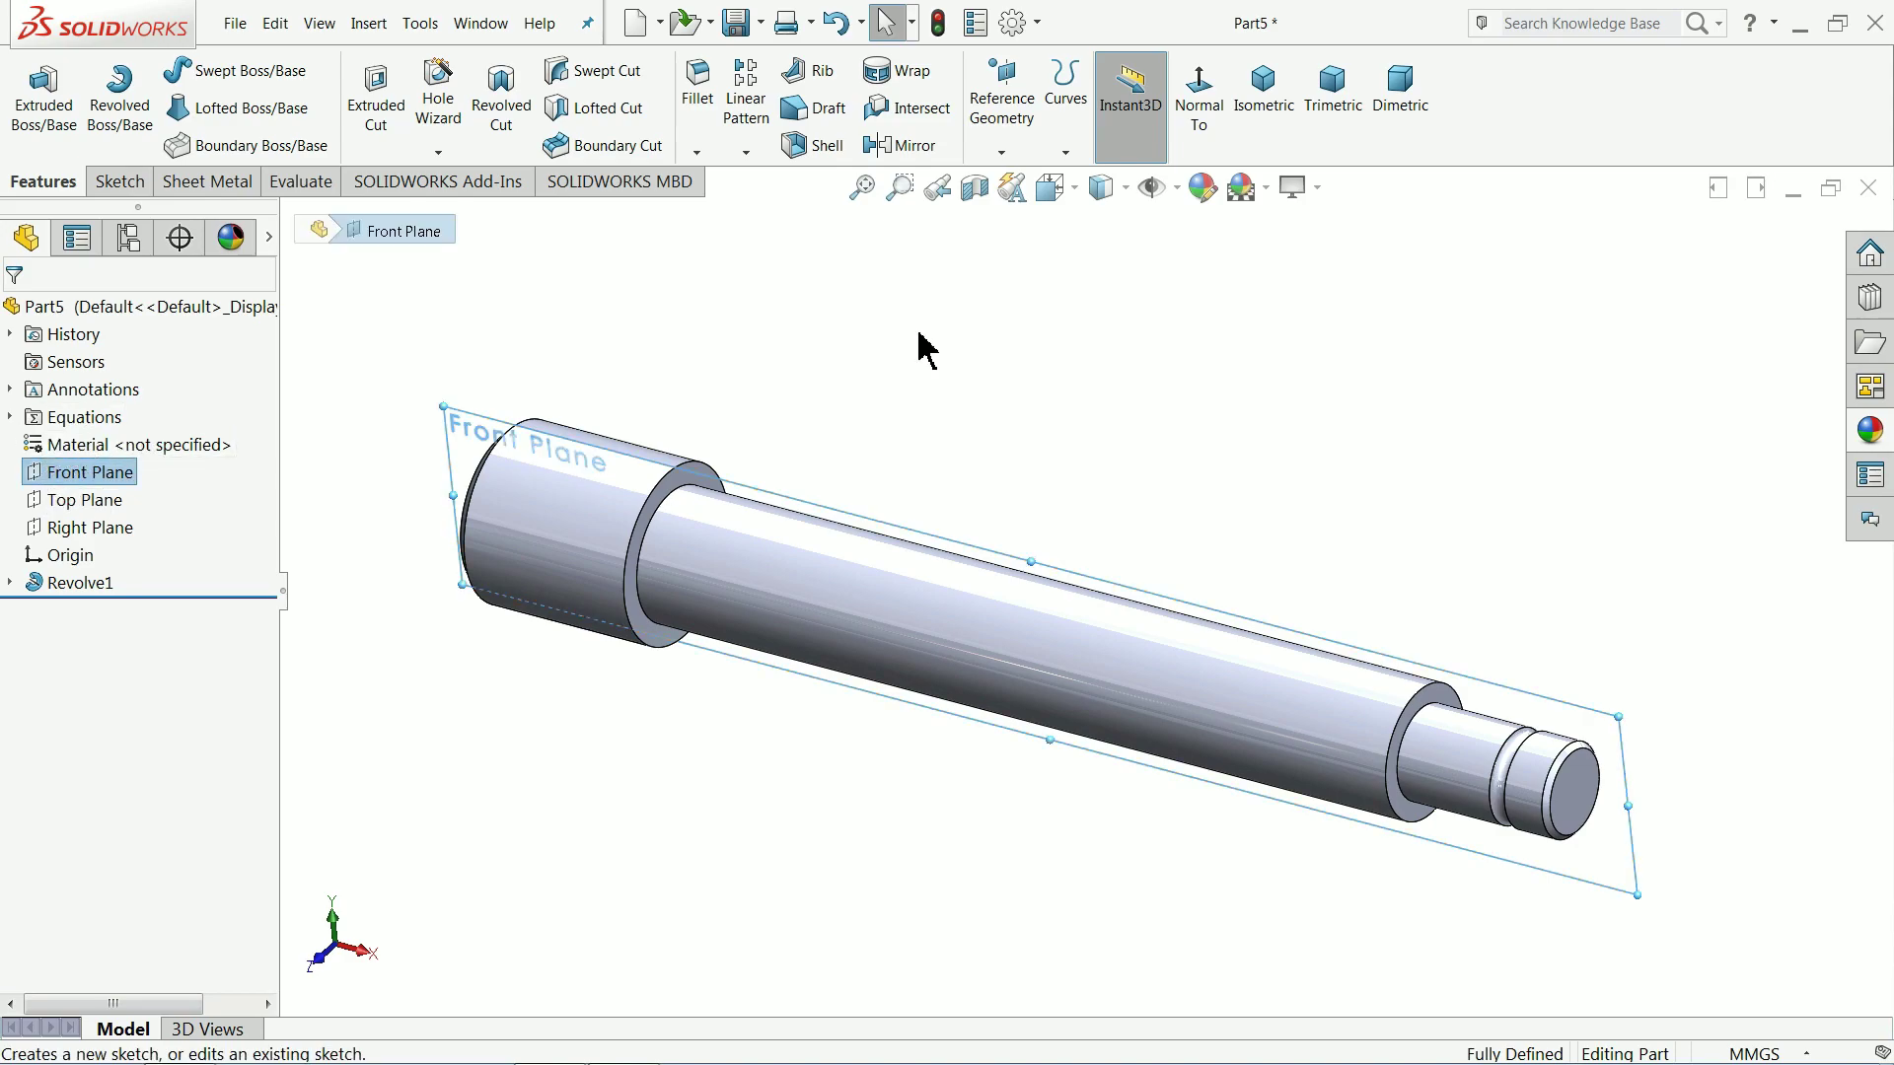
left_click(1193, 133)
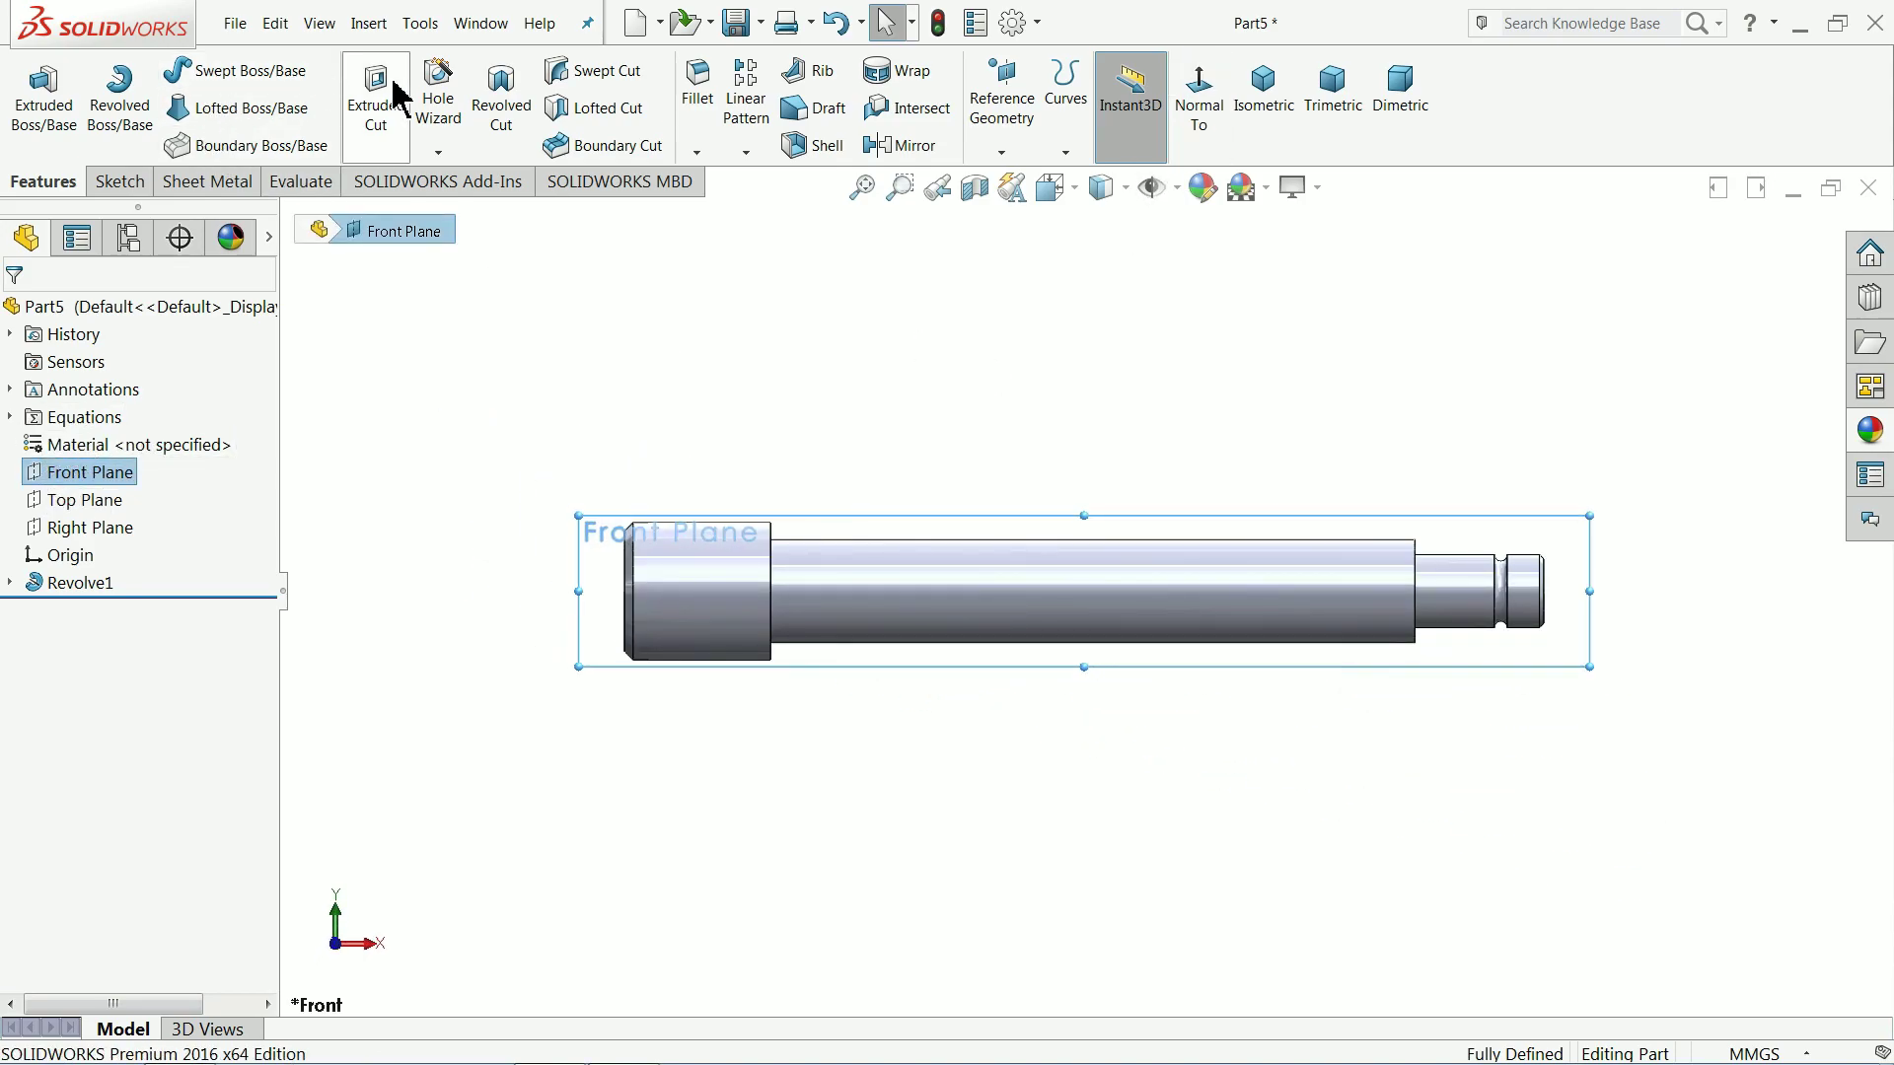
left_click(116, 182)
left_click(212, 73)
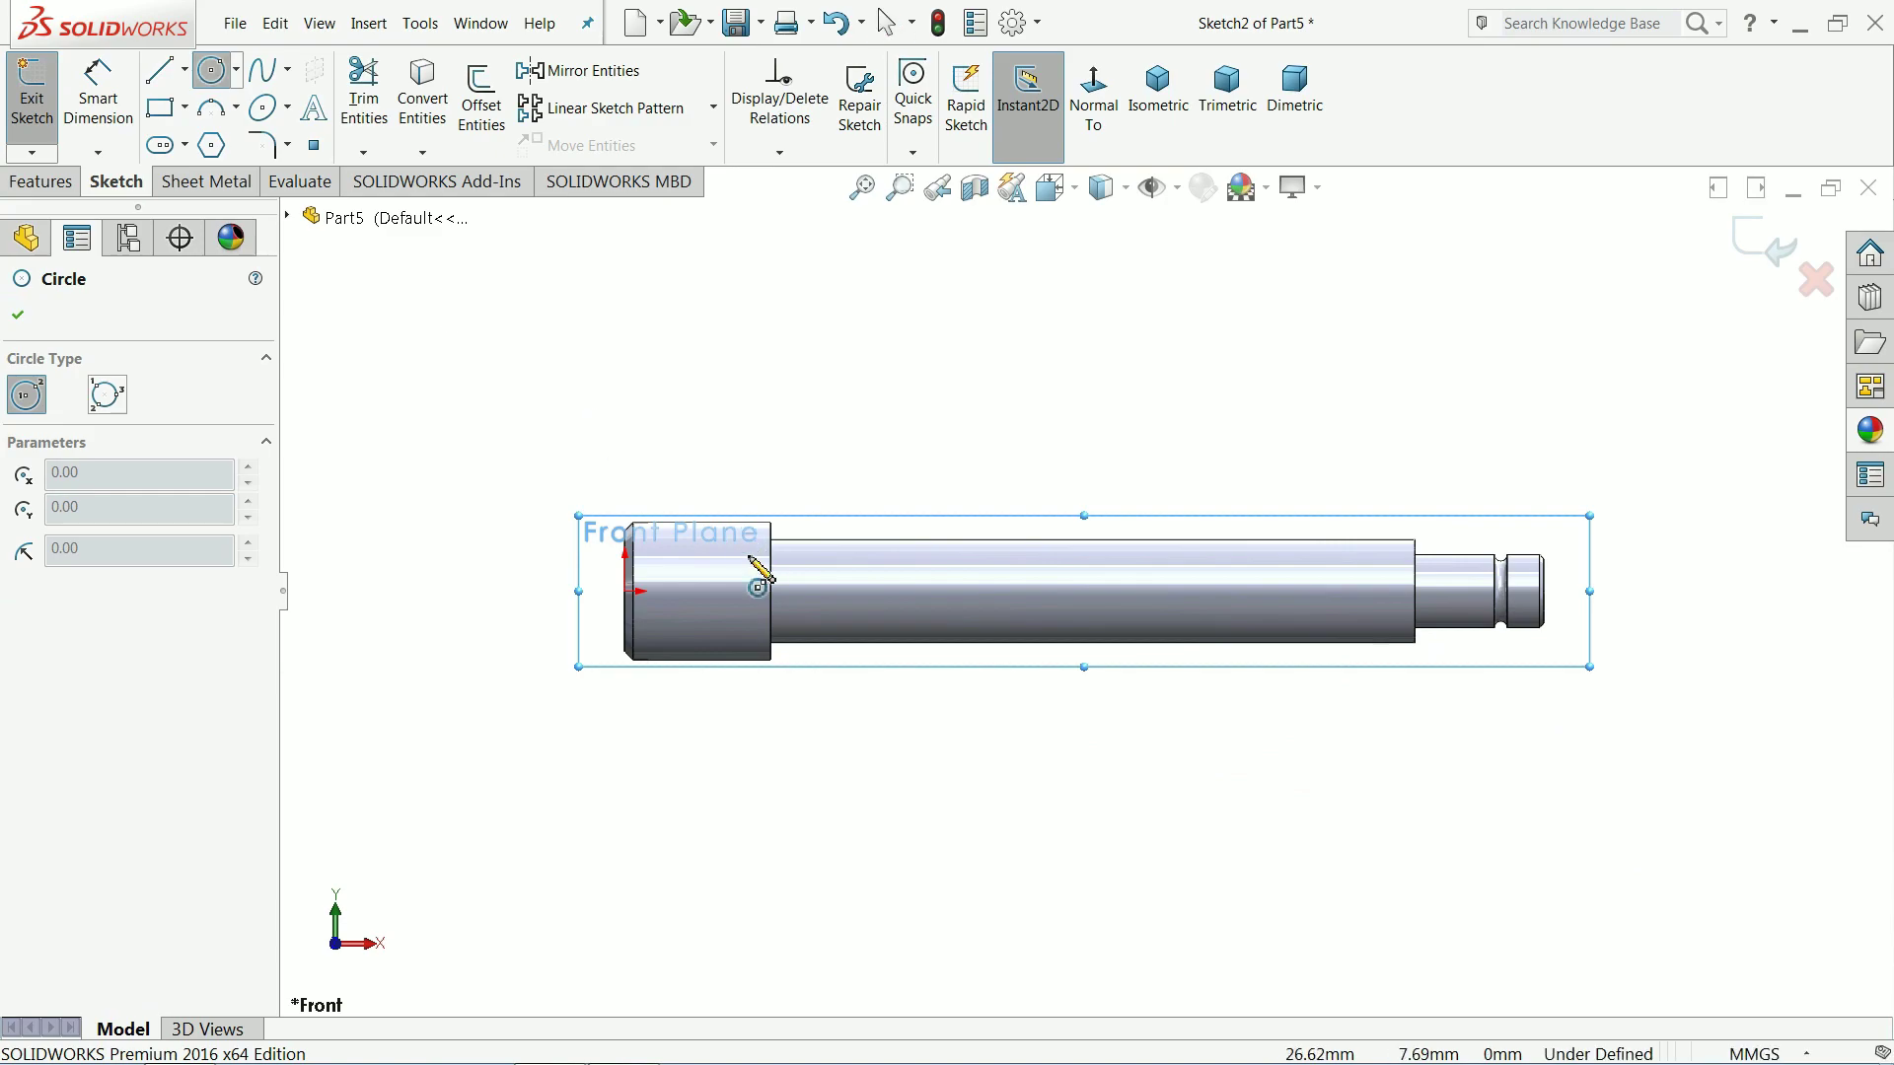
scroll(892, 661, "down", 5)
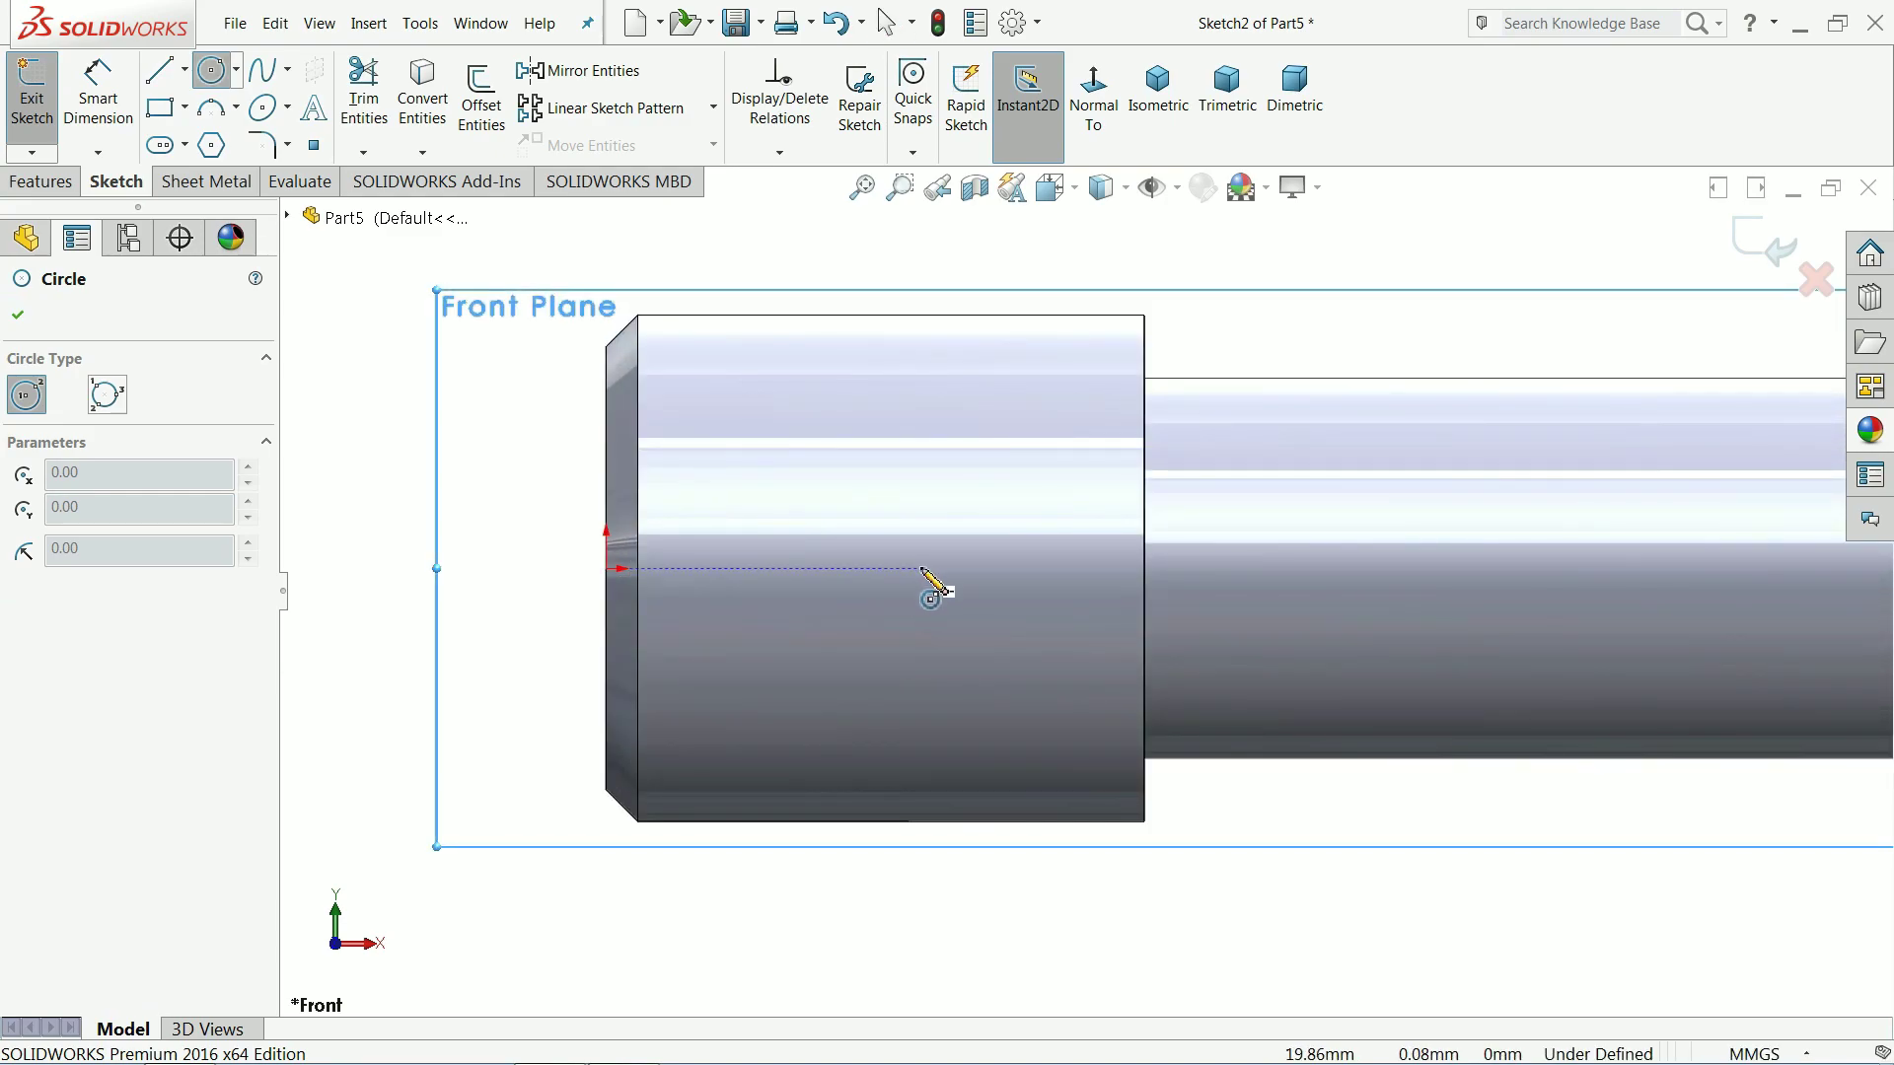
left_click(920, 568)
left_click(921, 466)
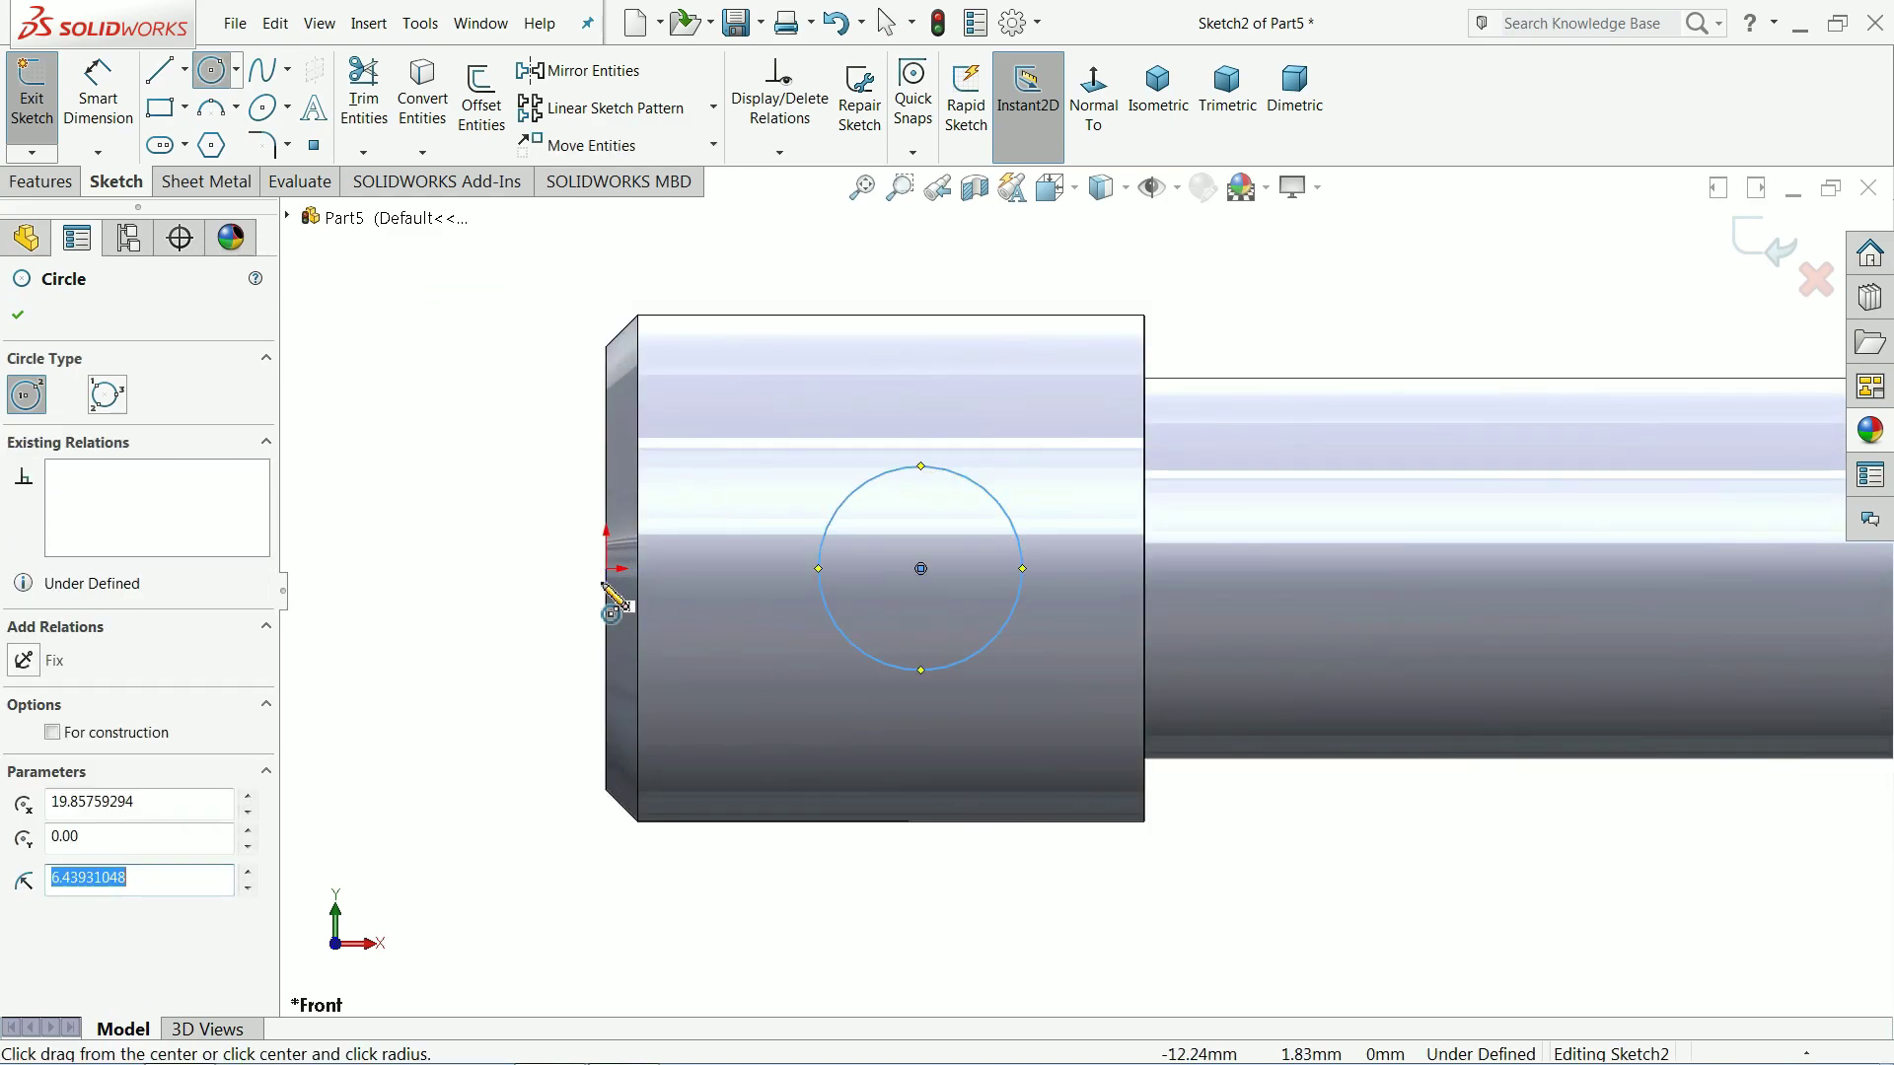
Step: Dimension the circle 18 mm from the origin with a 13 mm diameter
left_click(98, 103)
left_click(916, 470)
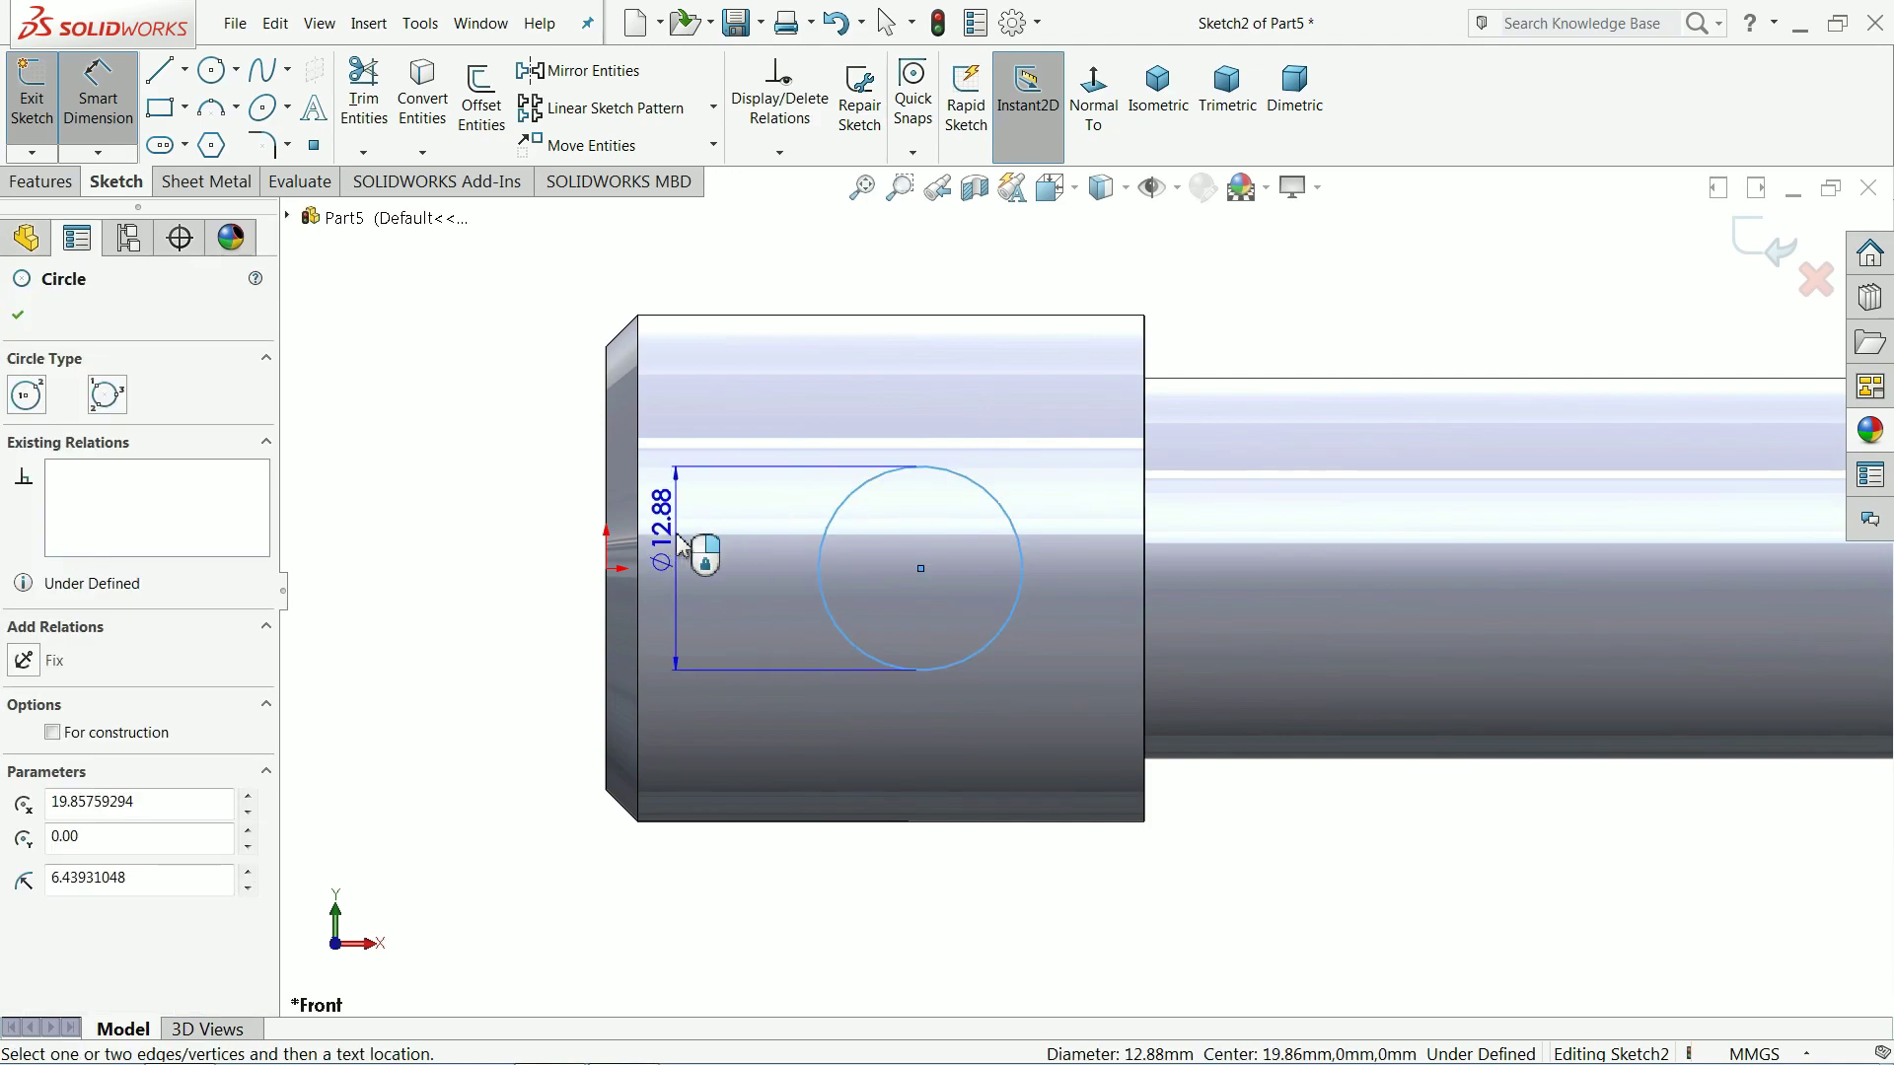
left_click(606, 568)
left_click(748, 266)
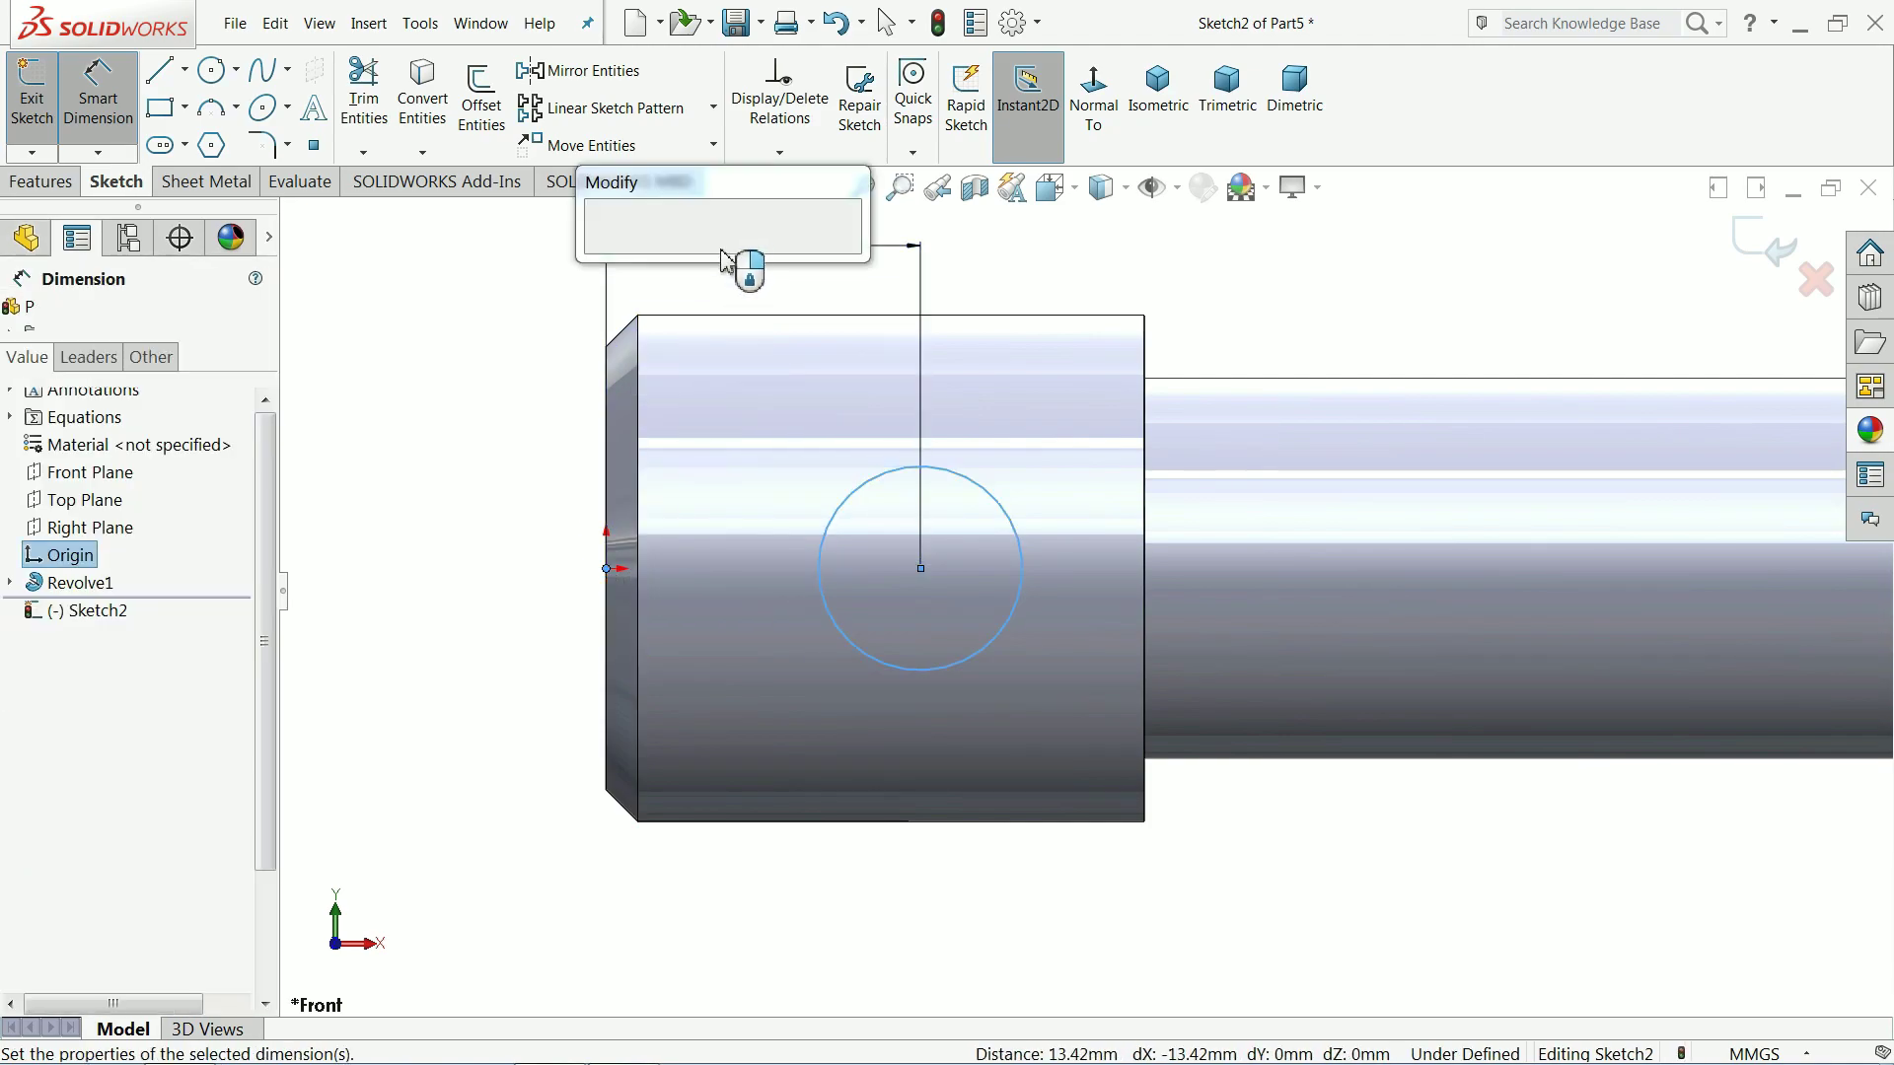
type("18")
left_click(605, 252)
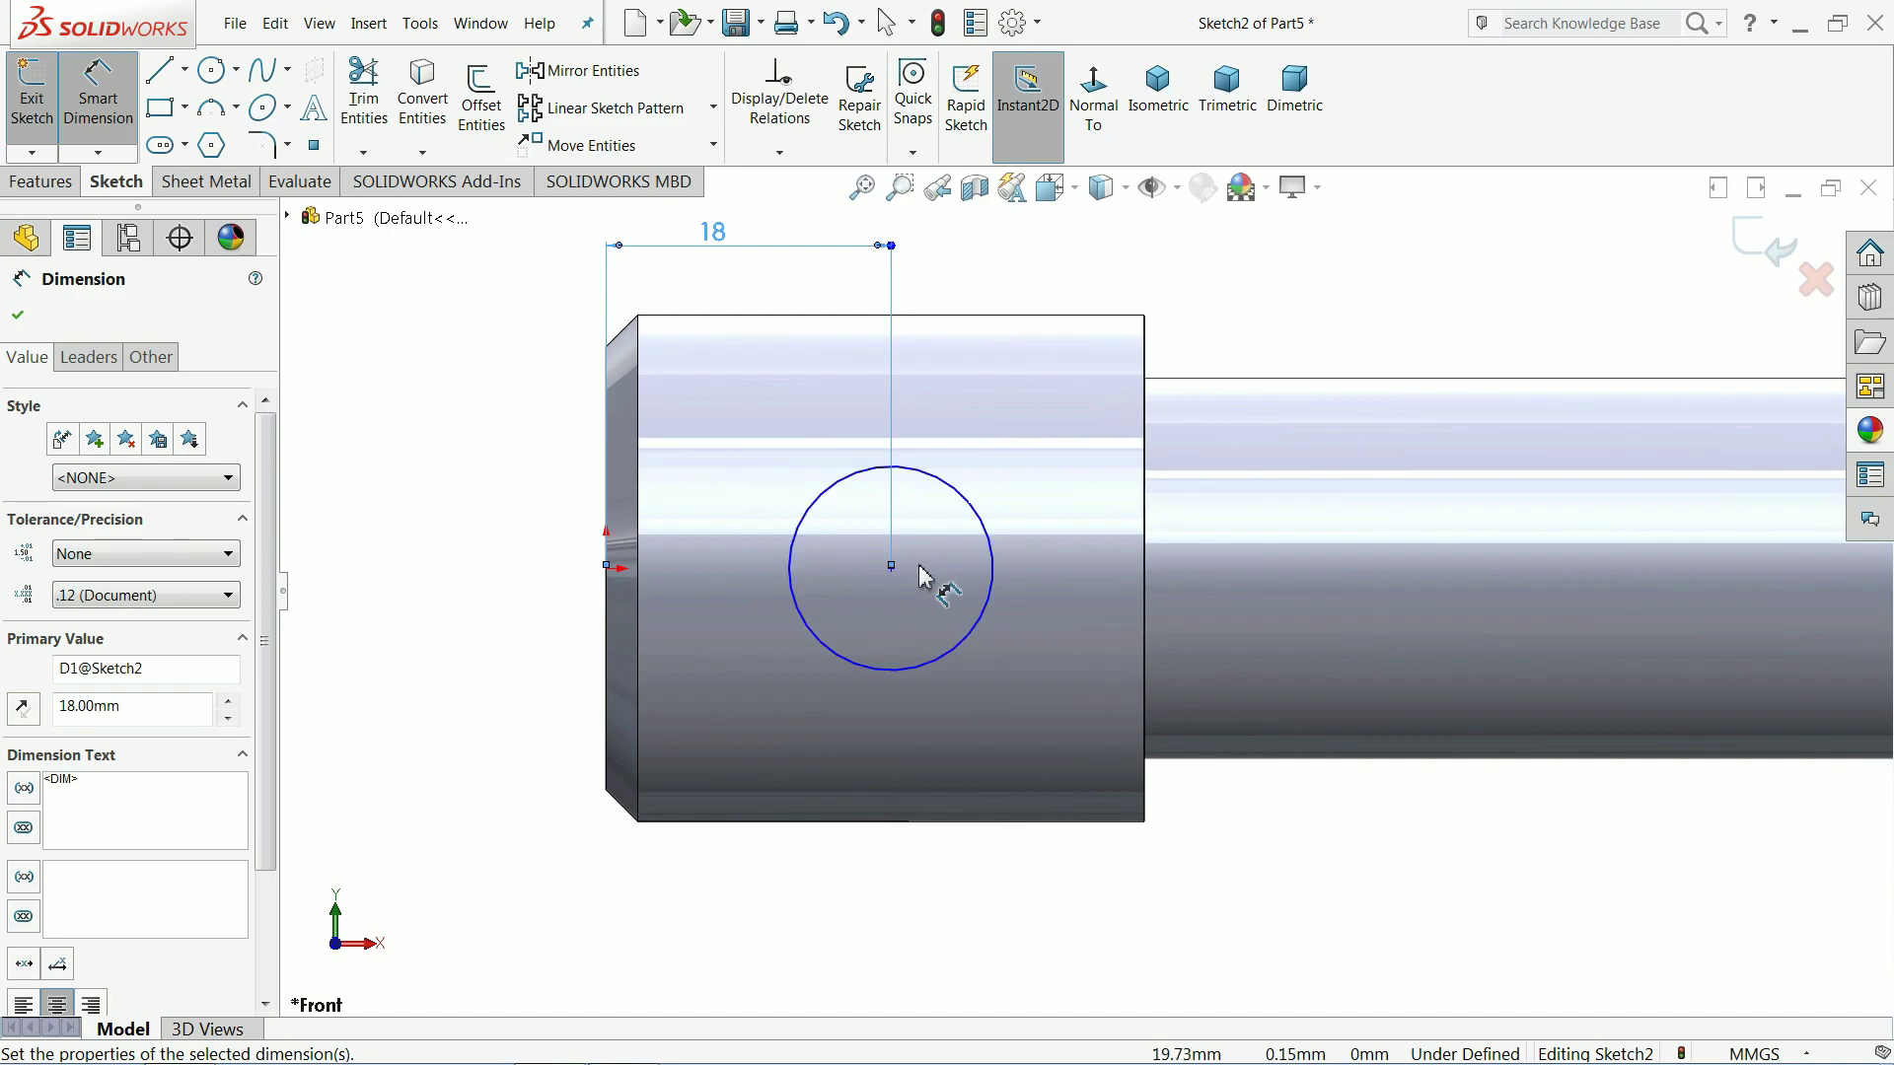
left_click(986, 524)
left_click(921, 261)
type("13")
left_click(790, 281)
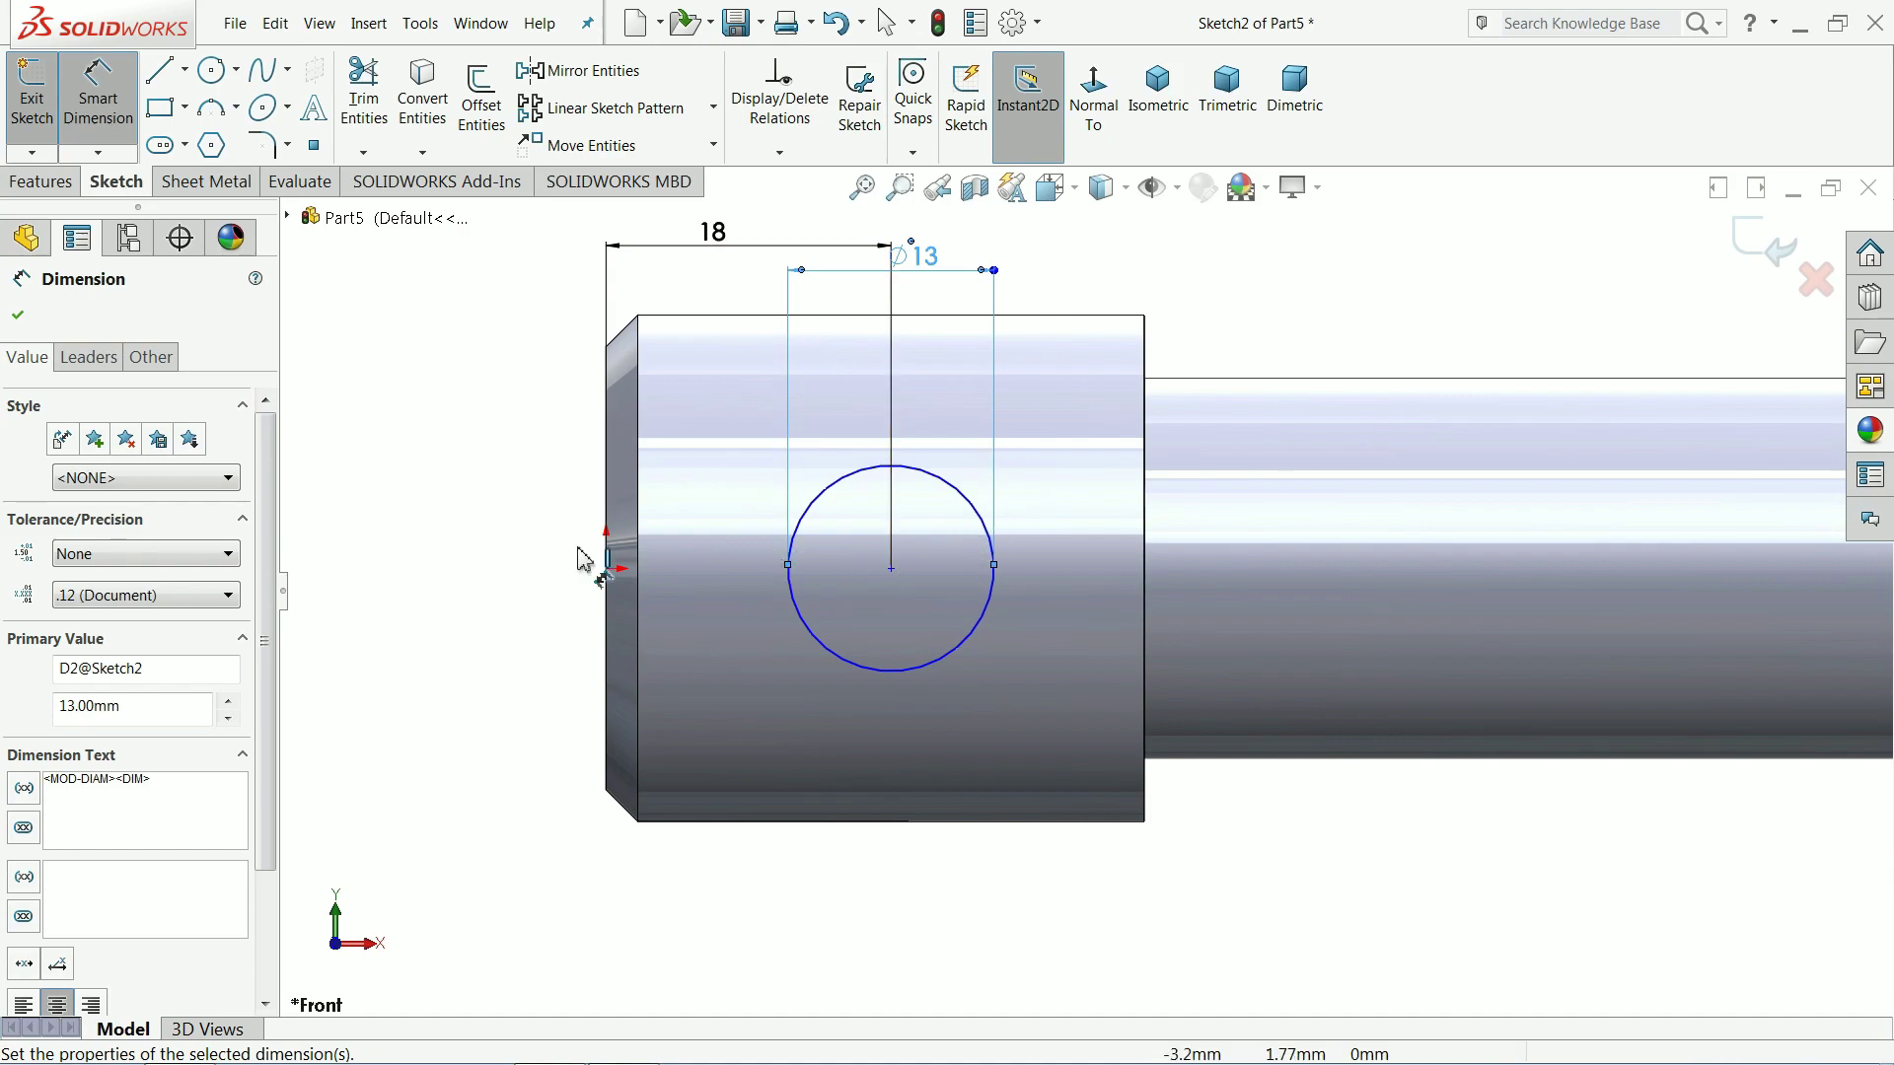
left_click(18, 315)
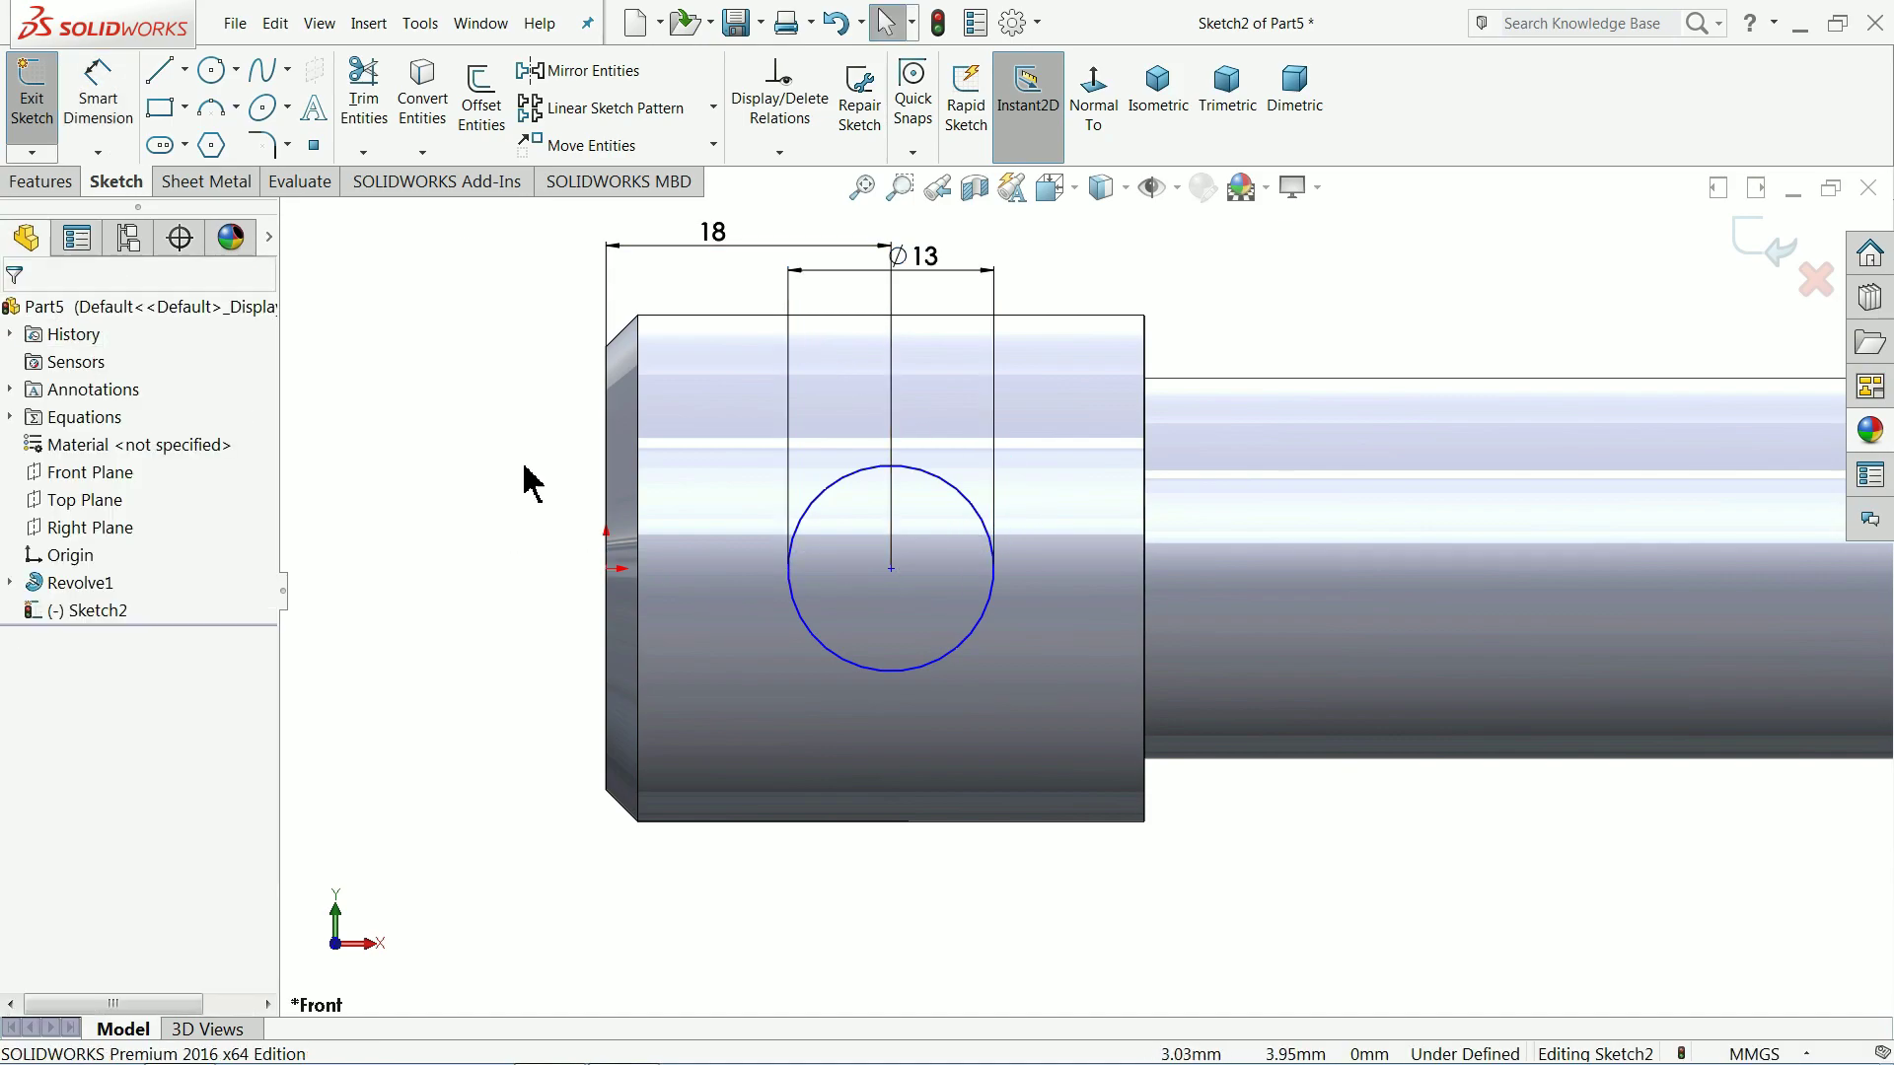
Step: Make the circle centre horizontal with the origin so the sketch is fully defined
left_click(892, 569)
left_click(612, 580, "ctrl")
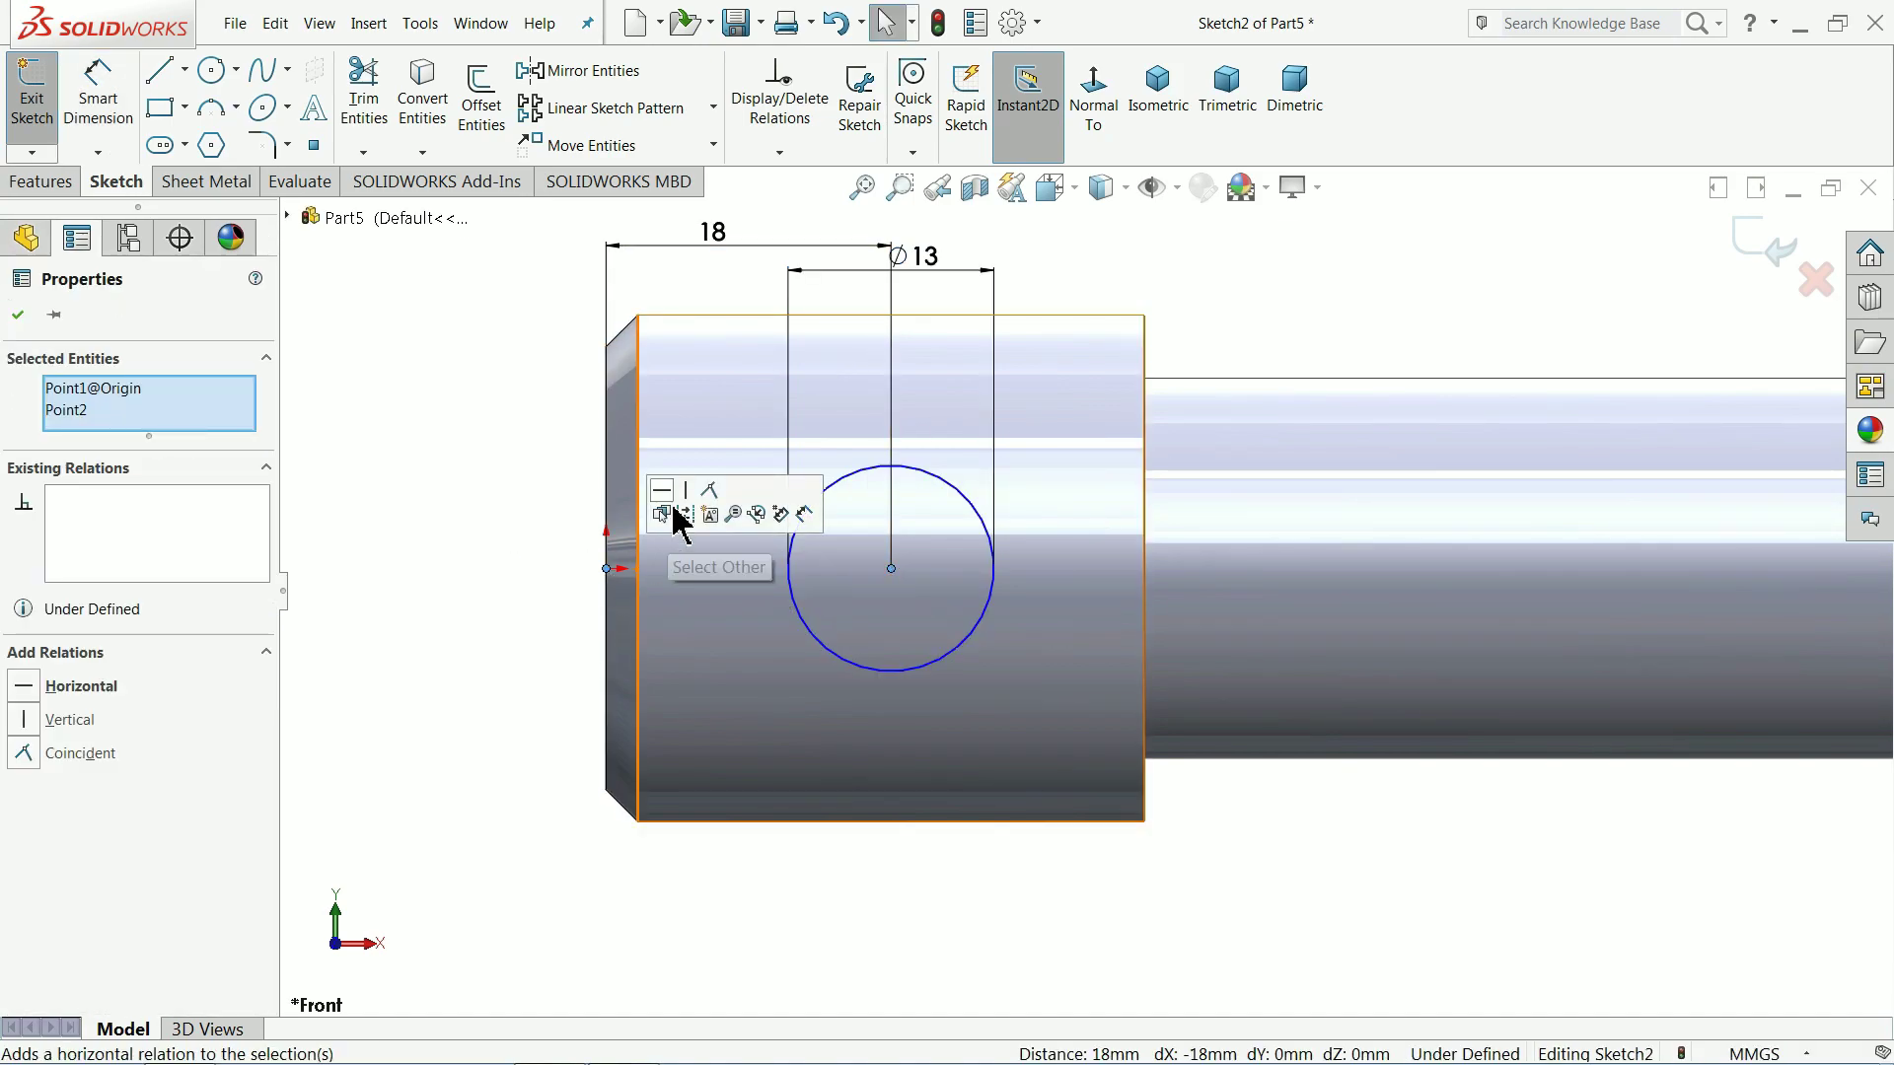
left_click(664, 507)
left_click(498, 456)
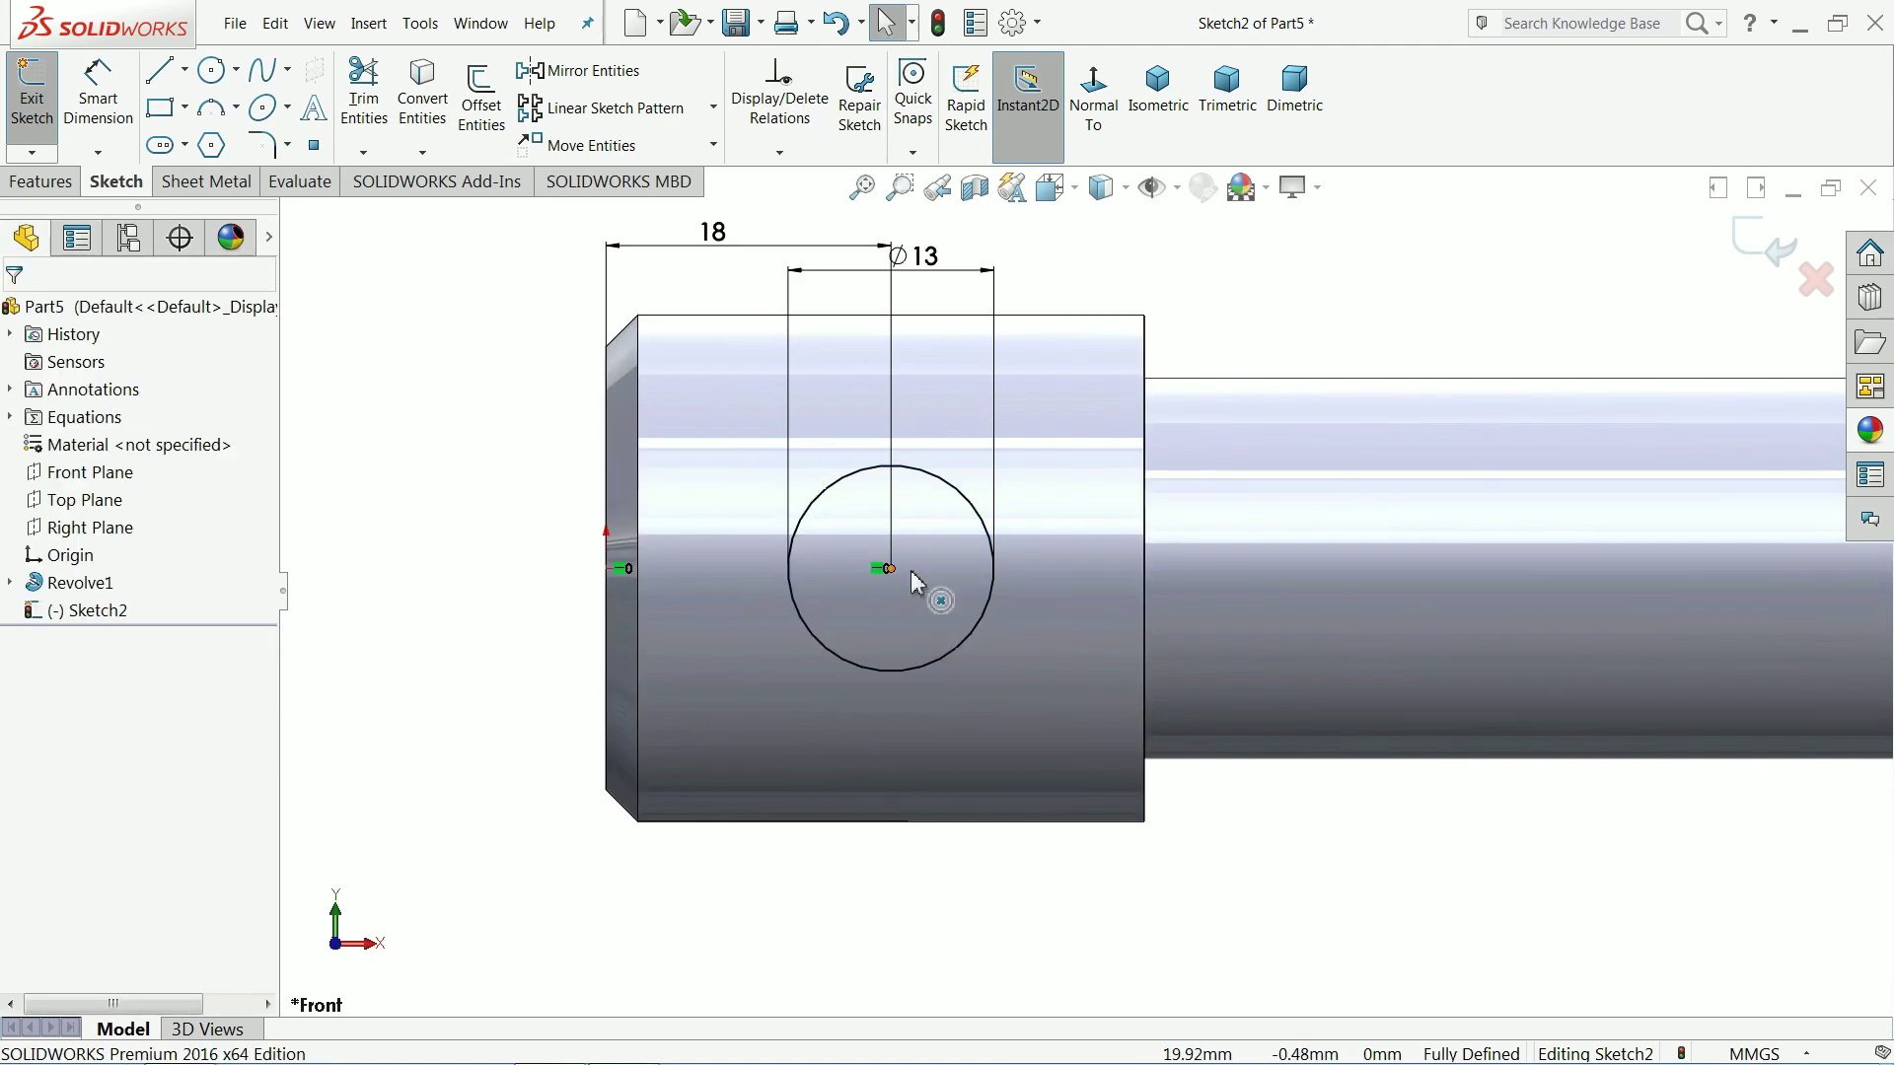
left_click(42, 182)
Step: Extrude-cut the circle Mid Plane to a 60 mm depth, boring the cross hole
left_click(385, 104)
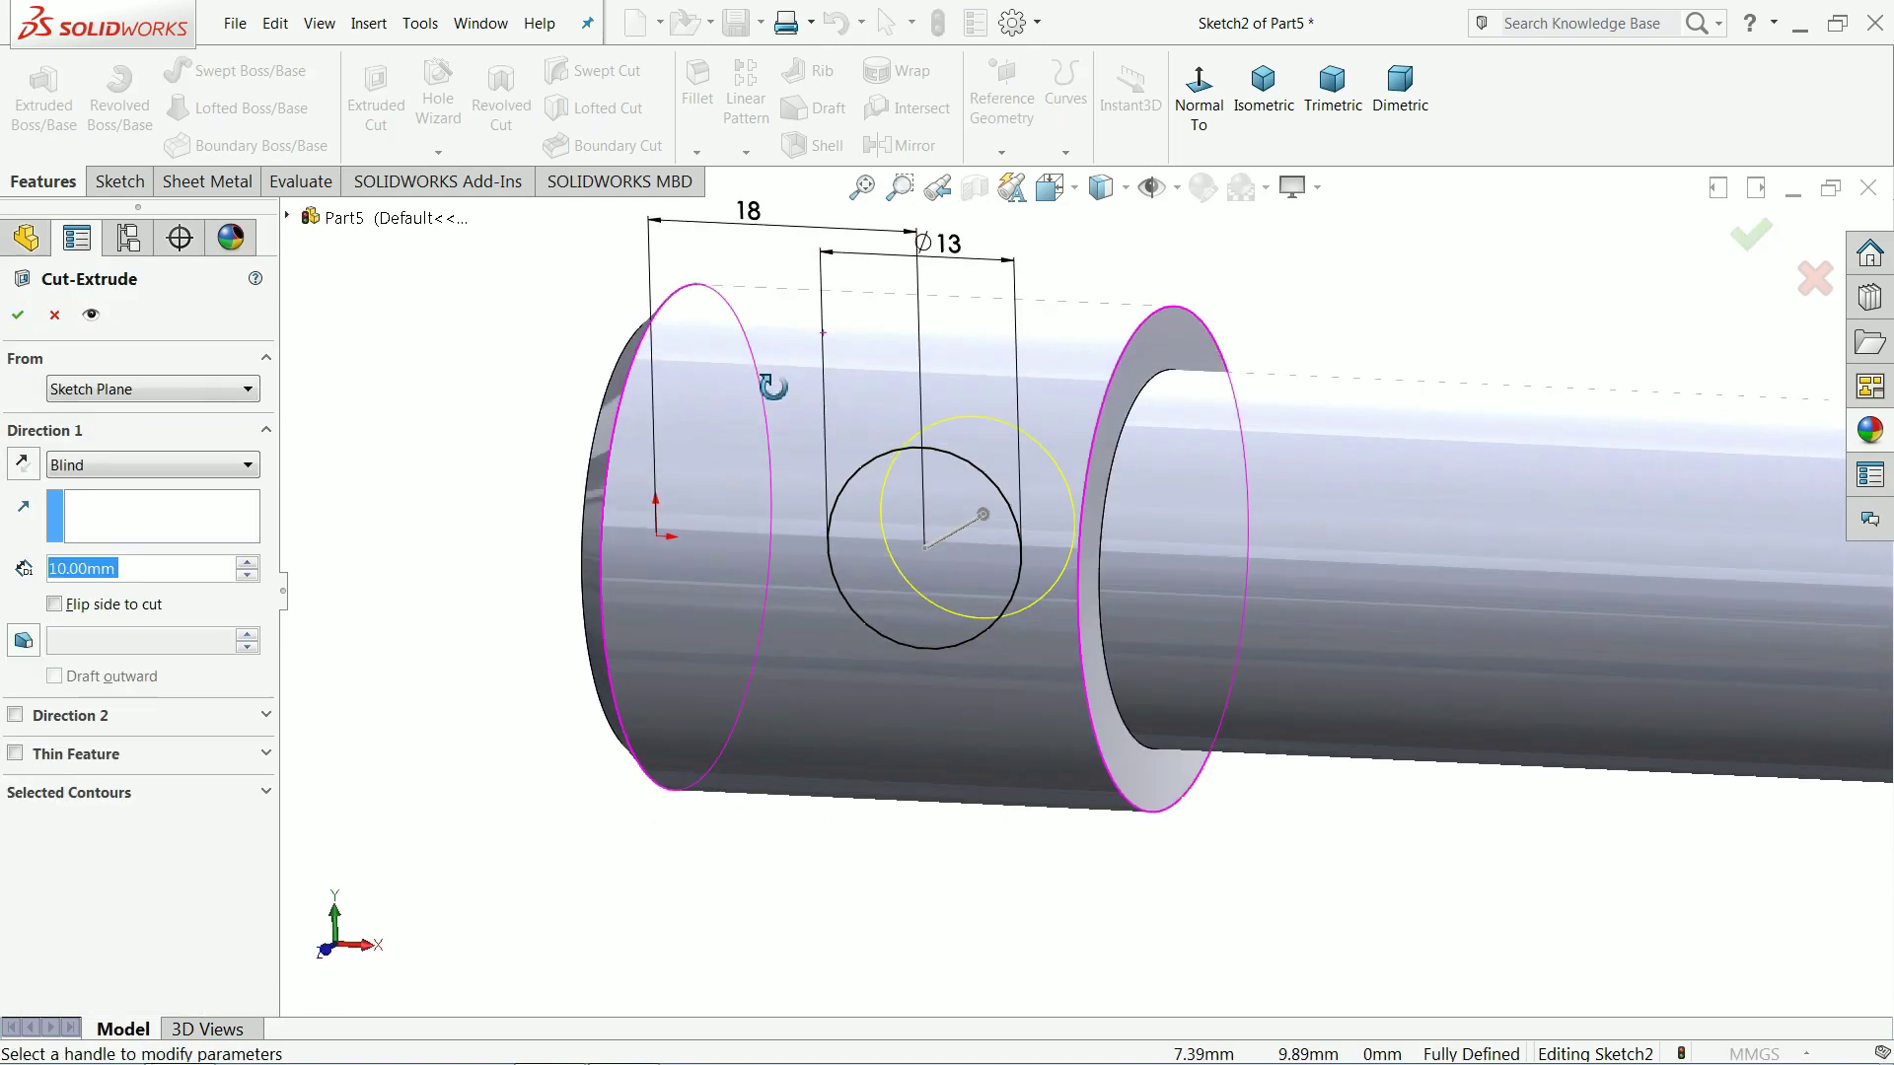
left_click(94, 466)
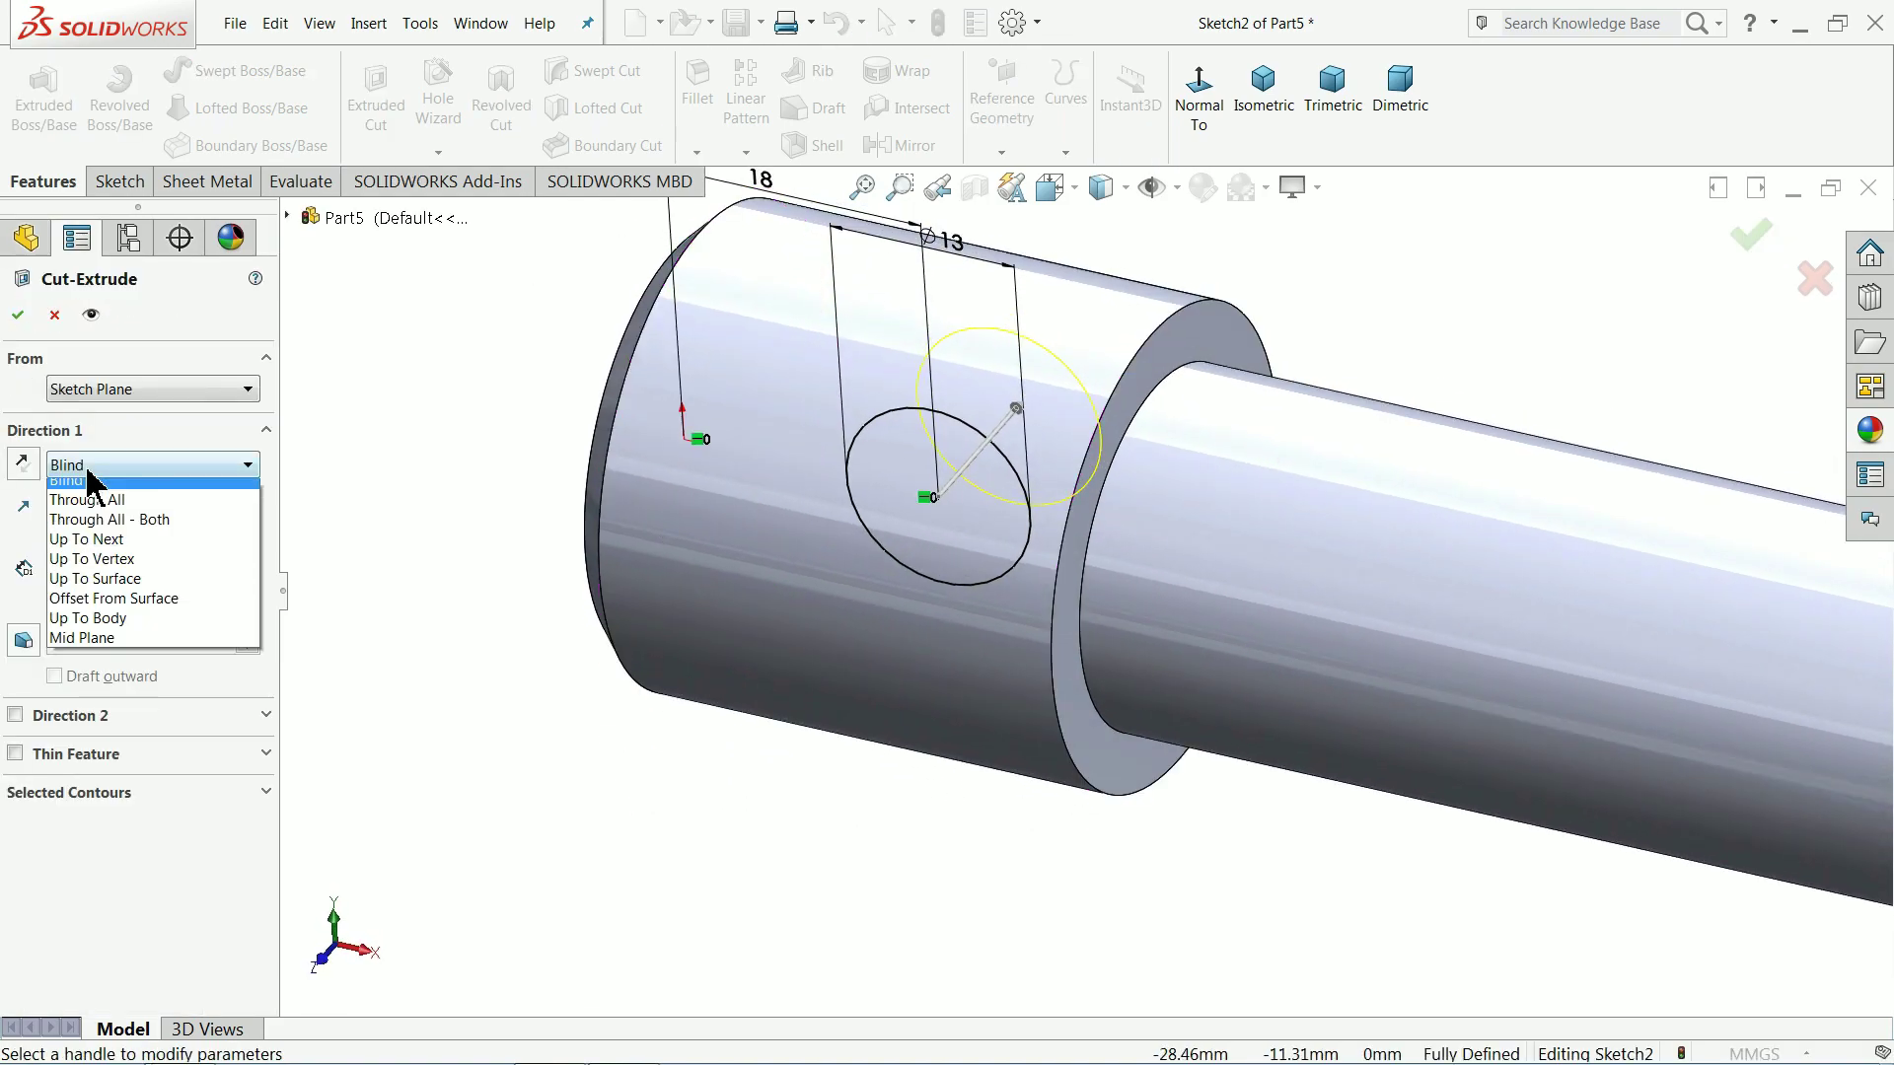
left_click(98, 643)
left_click(246, 558)
left_click(247, 557)
left_click(247, 557)
left_click(247, 558)
left_click(247, 557)
mouse_move(478, 592)
middle_mouse_down()
mouse_move(745, 619)
mouse_move(986, 602)
middle_mouse_up()
scroll(1169, 592, "down", 3)
left_click(17, 316)
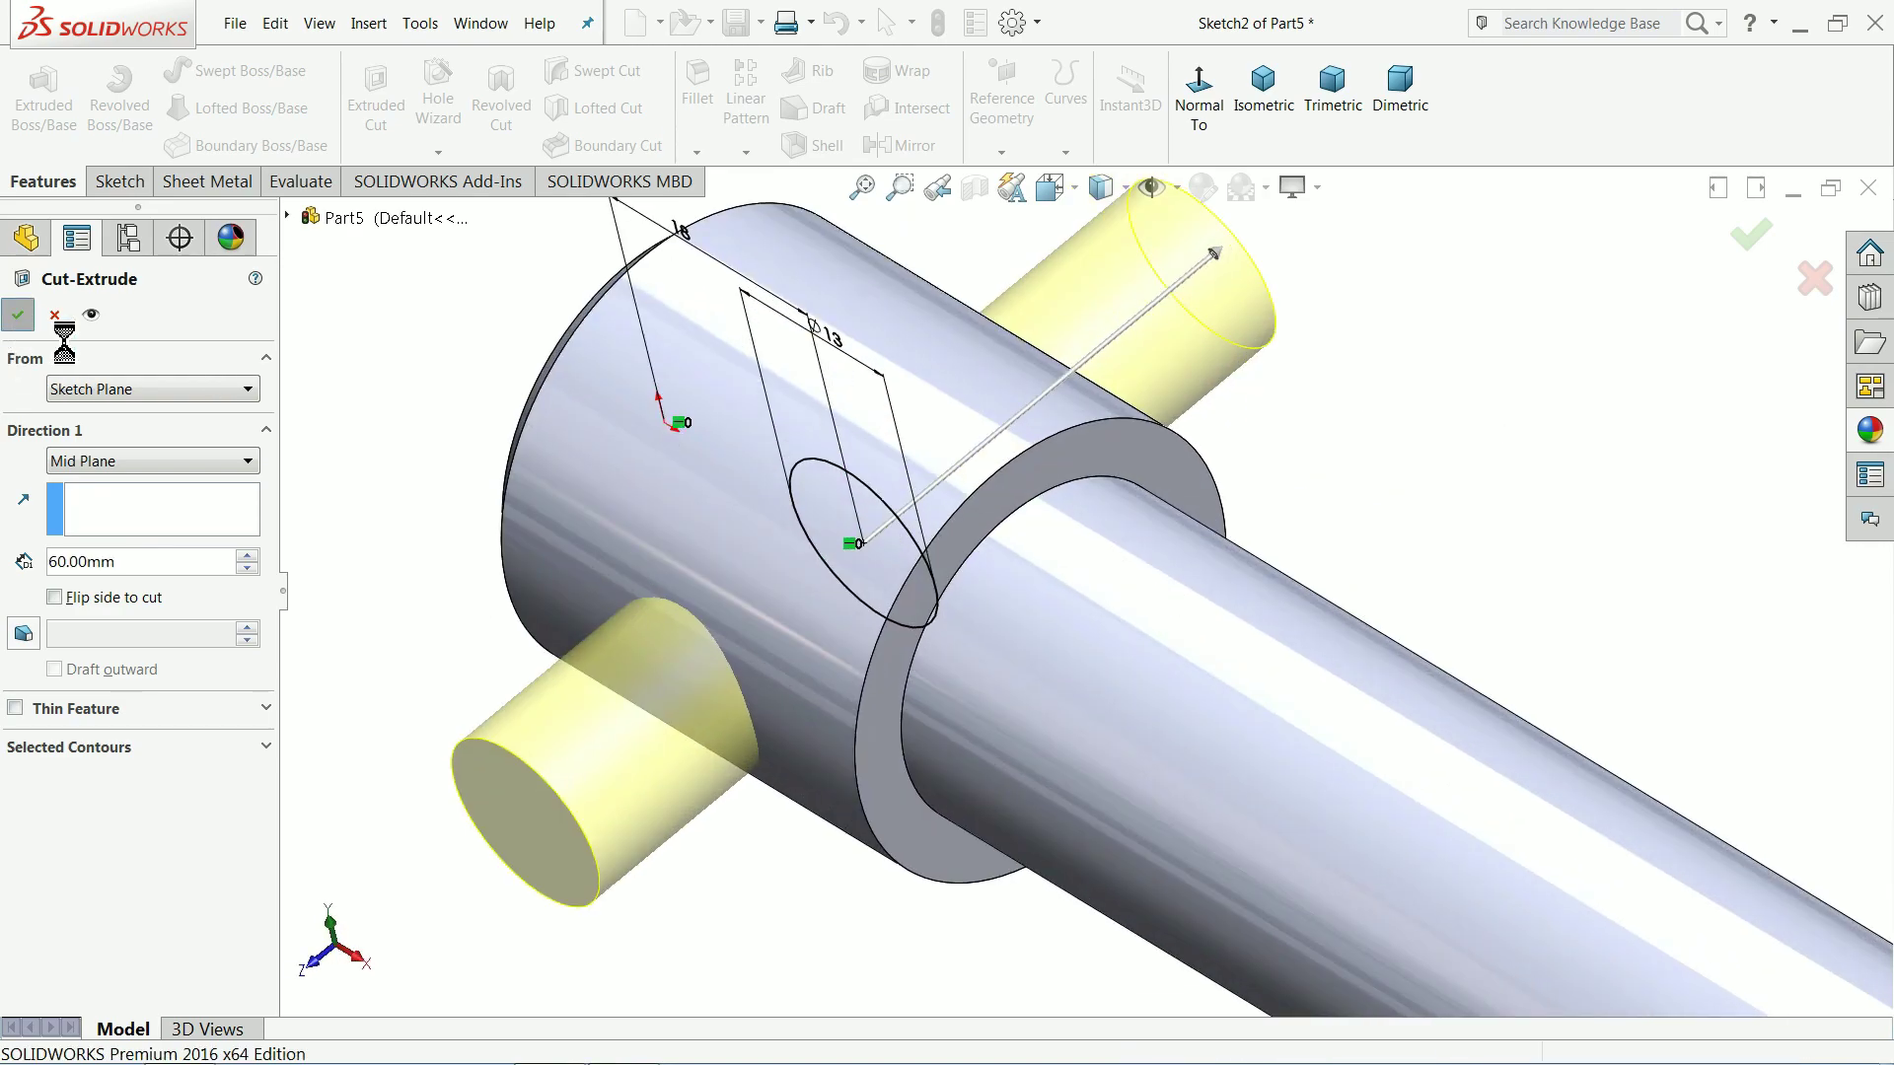
Step: Orbit and zoom around the shaft to inspect the new cross hole
middle_click_drag(524, 418, 456, 339)
scroll(881, 602, "up", 2)
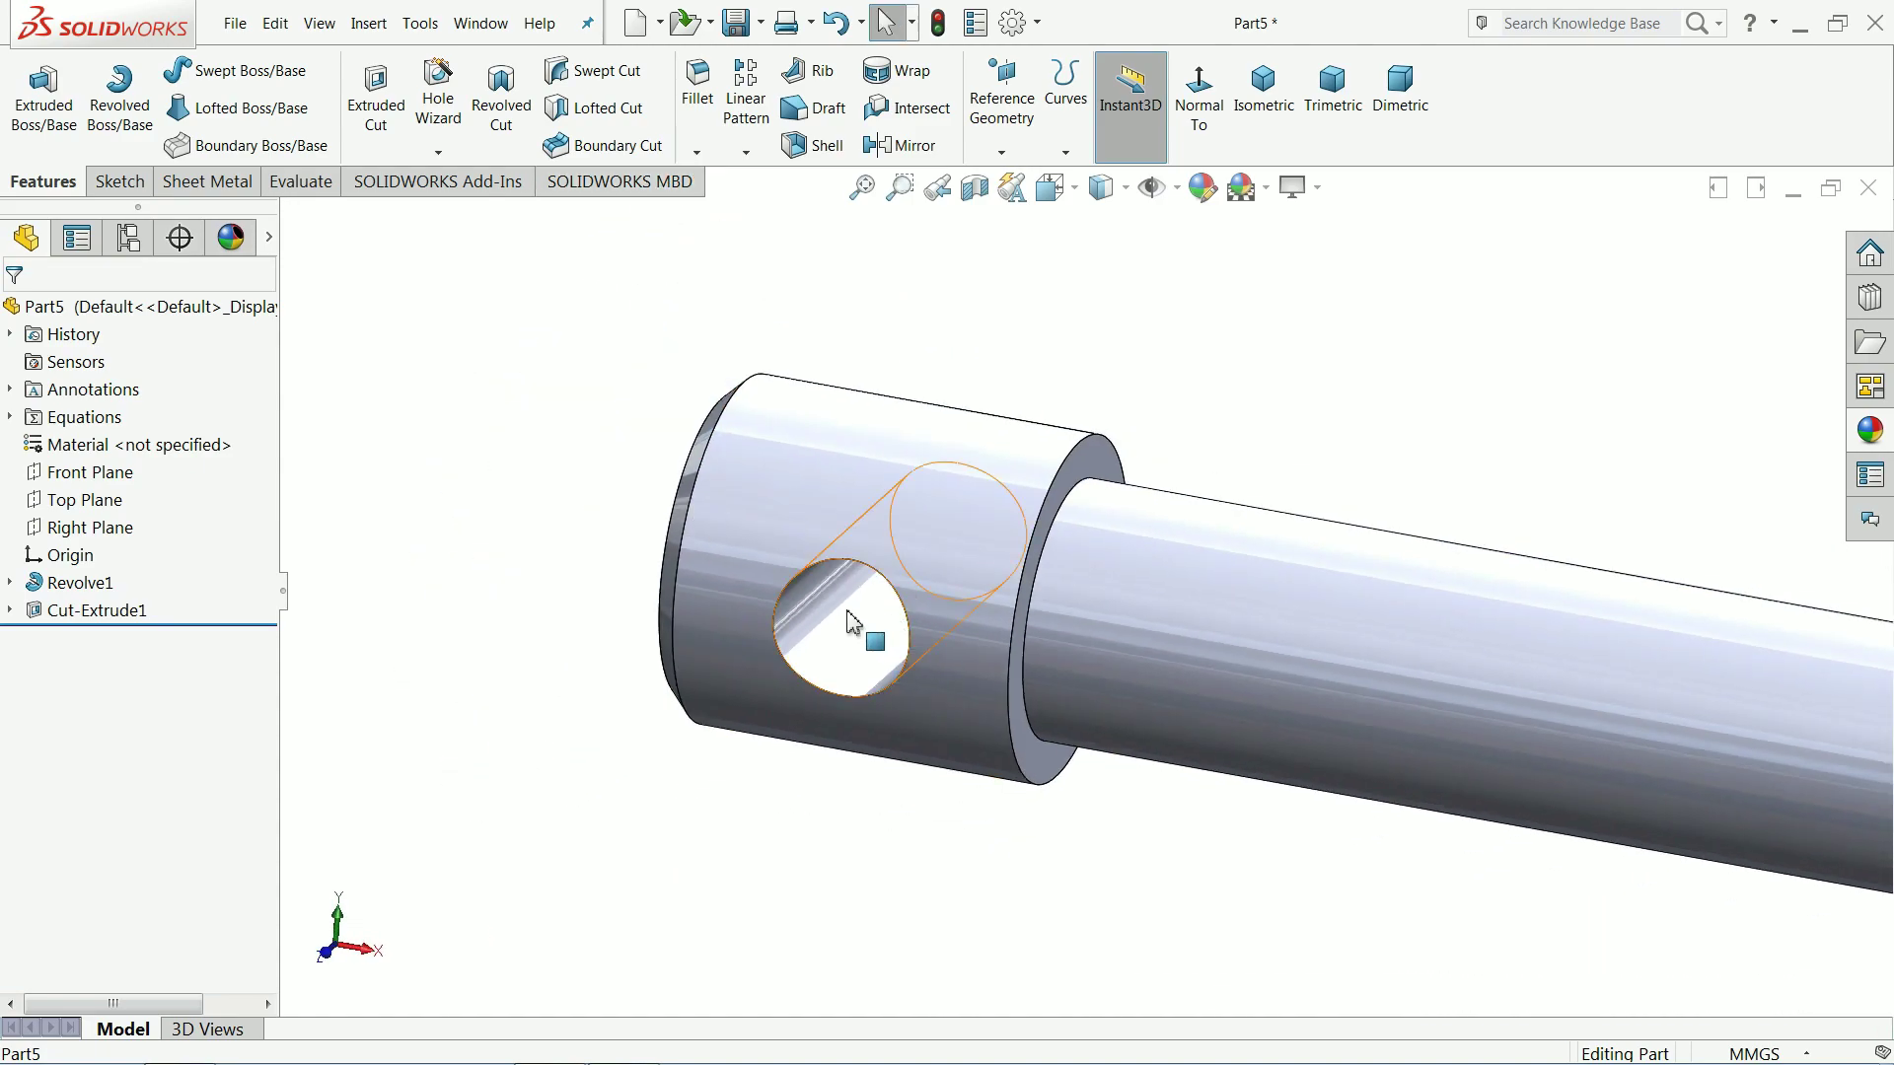
mouse_move(845, 625)
middle_mouse_down()
mouse_move(901, 465)
mouse_move(858, 625)
mouse_move(854, 604)
middle_mouse_up()
scroll(558, 550, "up", 5)
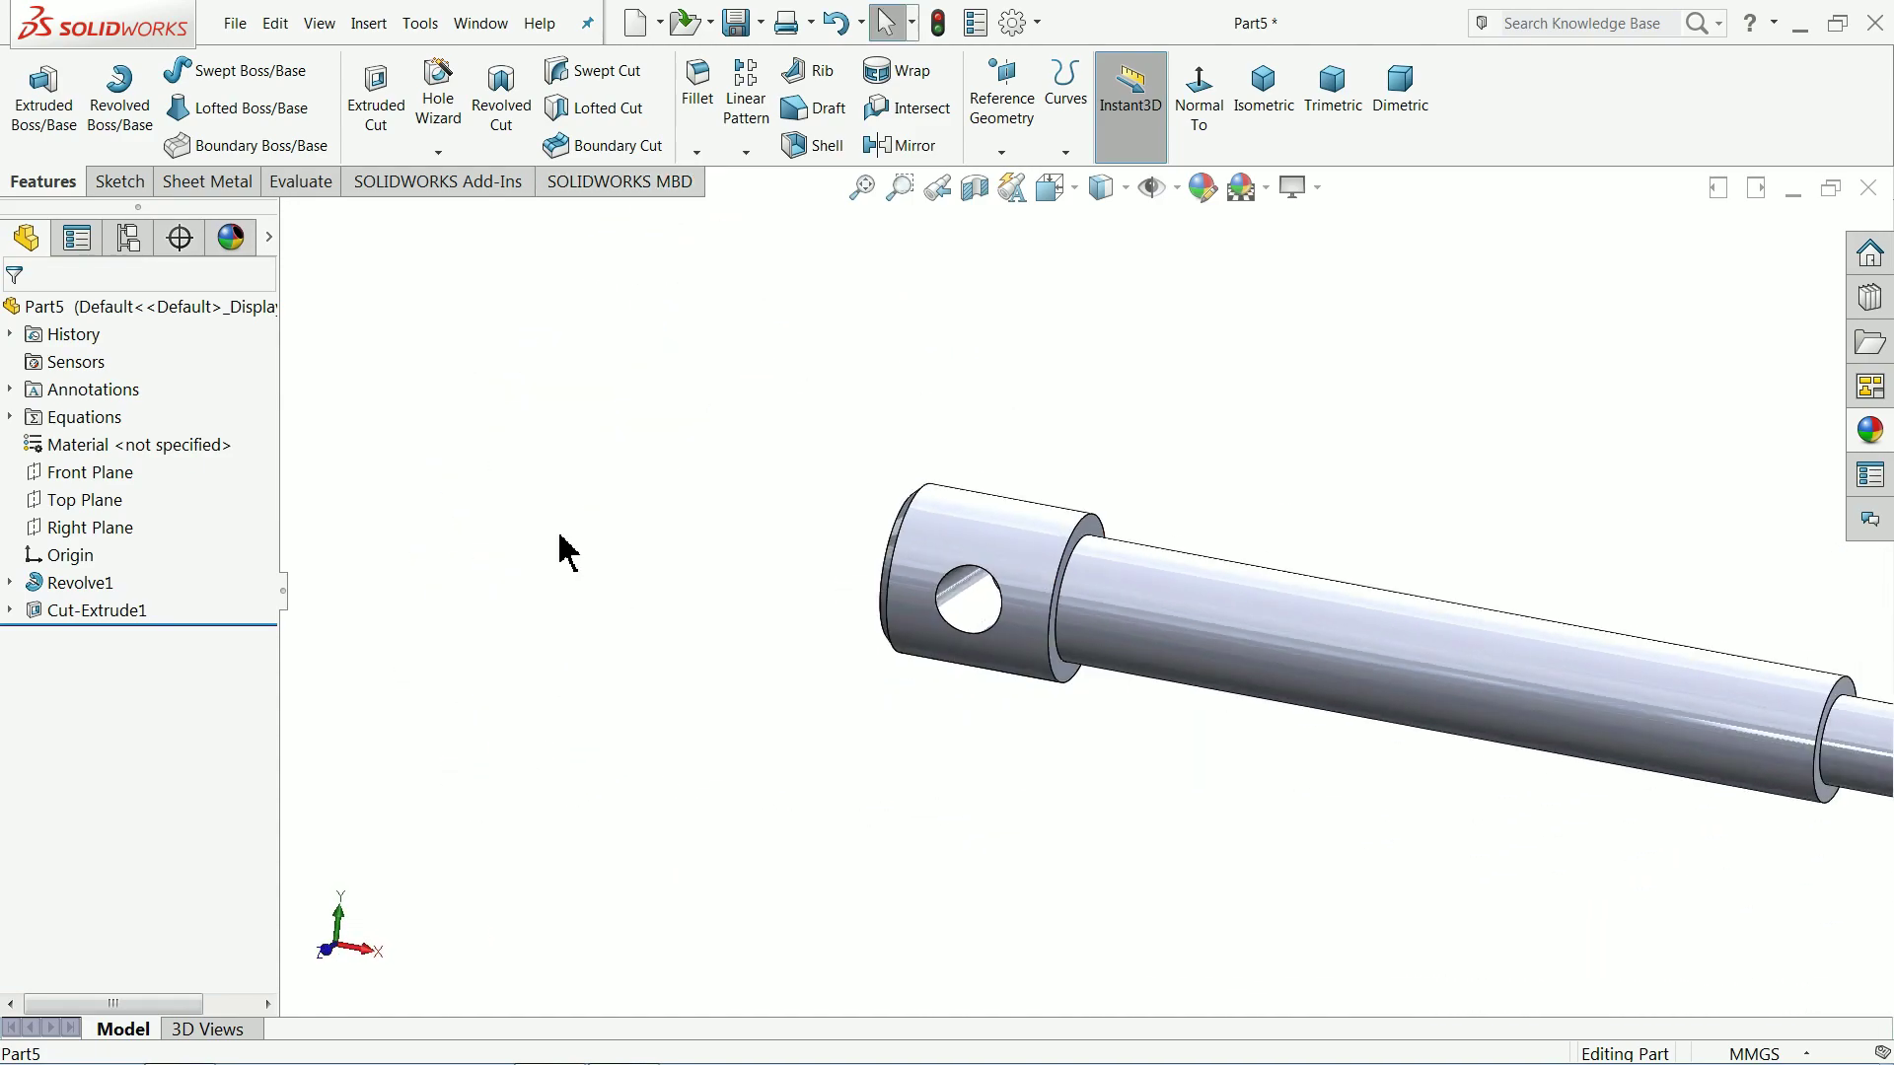
scroll(1489, 660, "down", 3)
middle_click_drag(1078, 646, 951, 576)
scroll(920, 562, "down", 2)
scroll(919, 560, "down", 1)
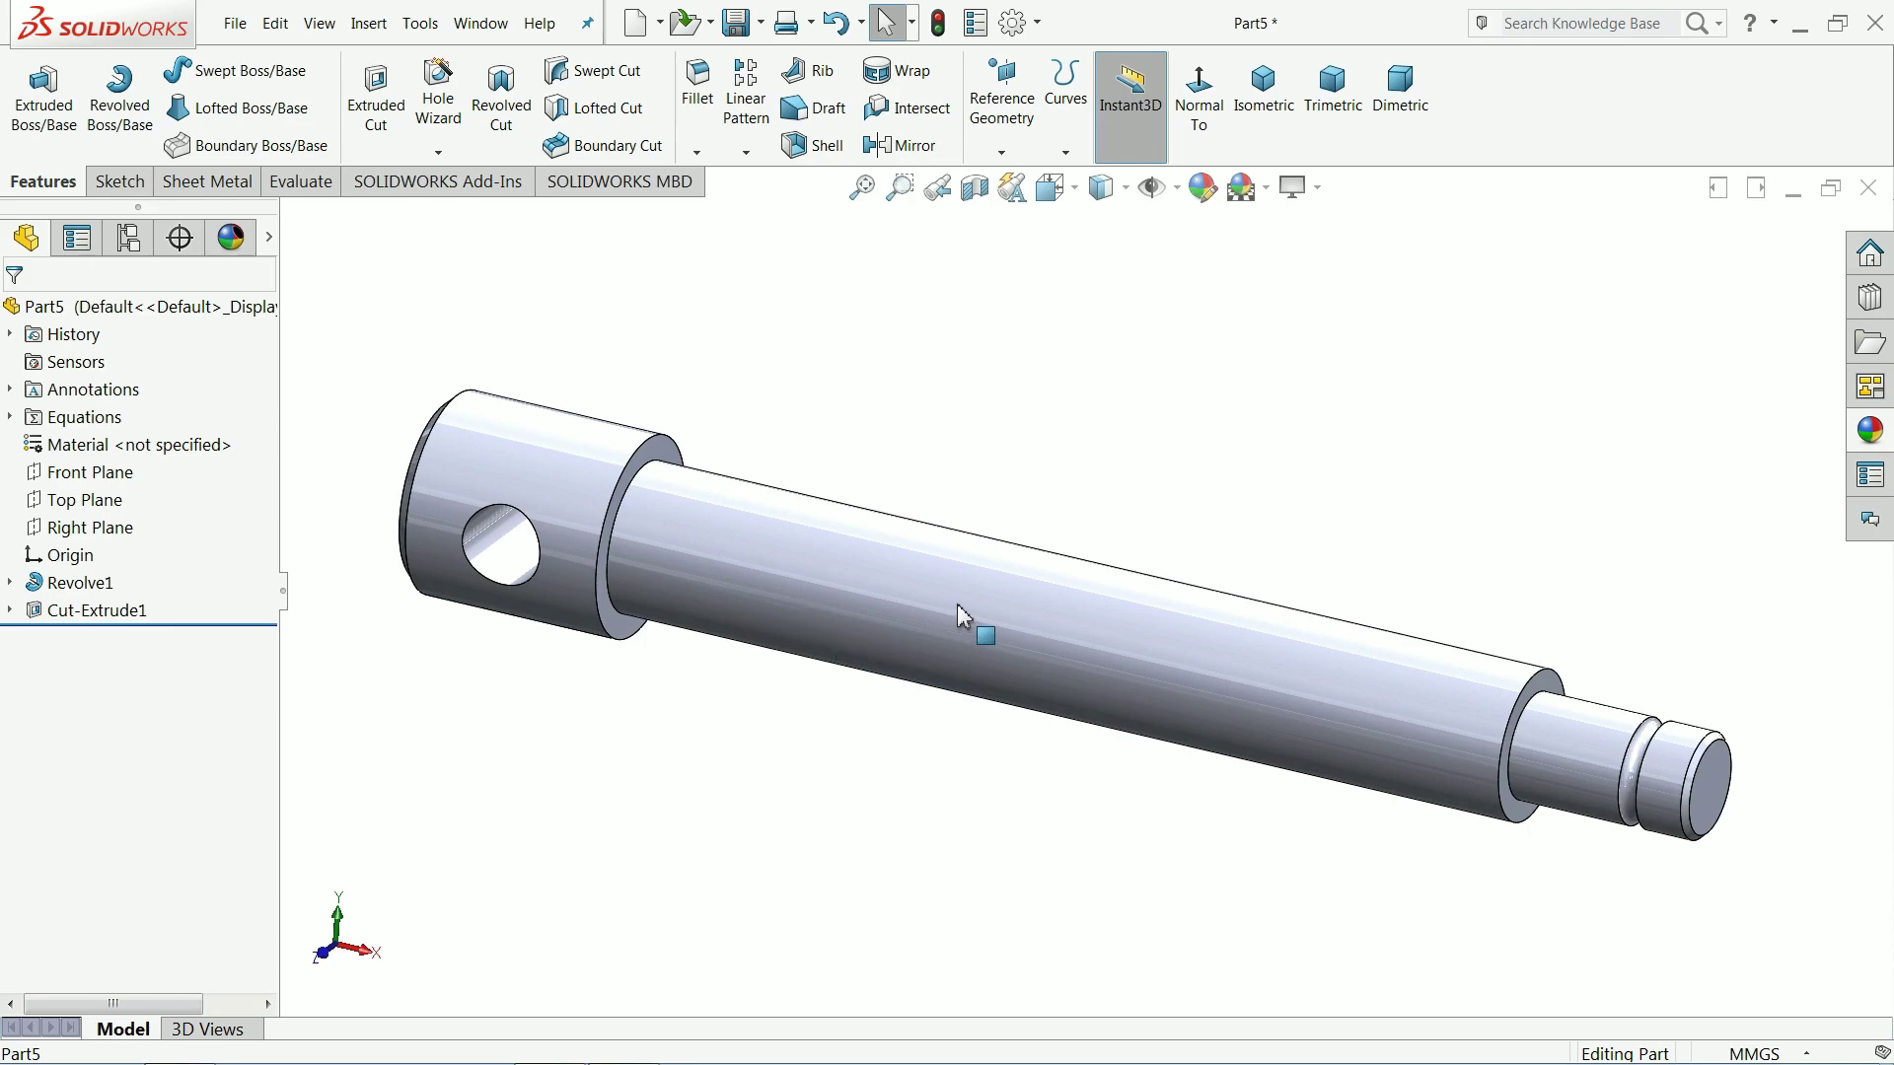
left_click(931, 619)
left_click(1287, 555)
scroll(1513, 760, "down", 1)
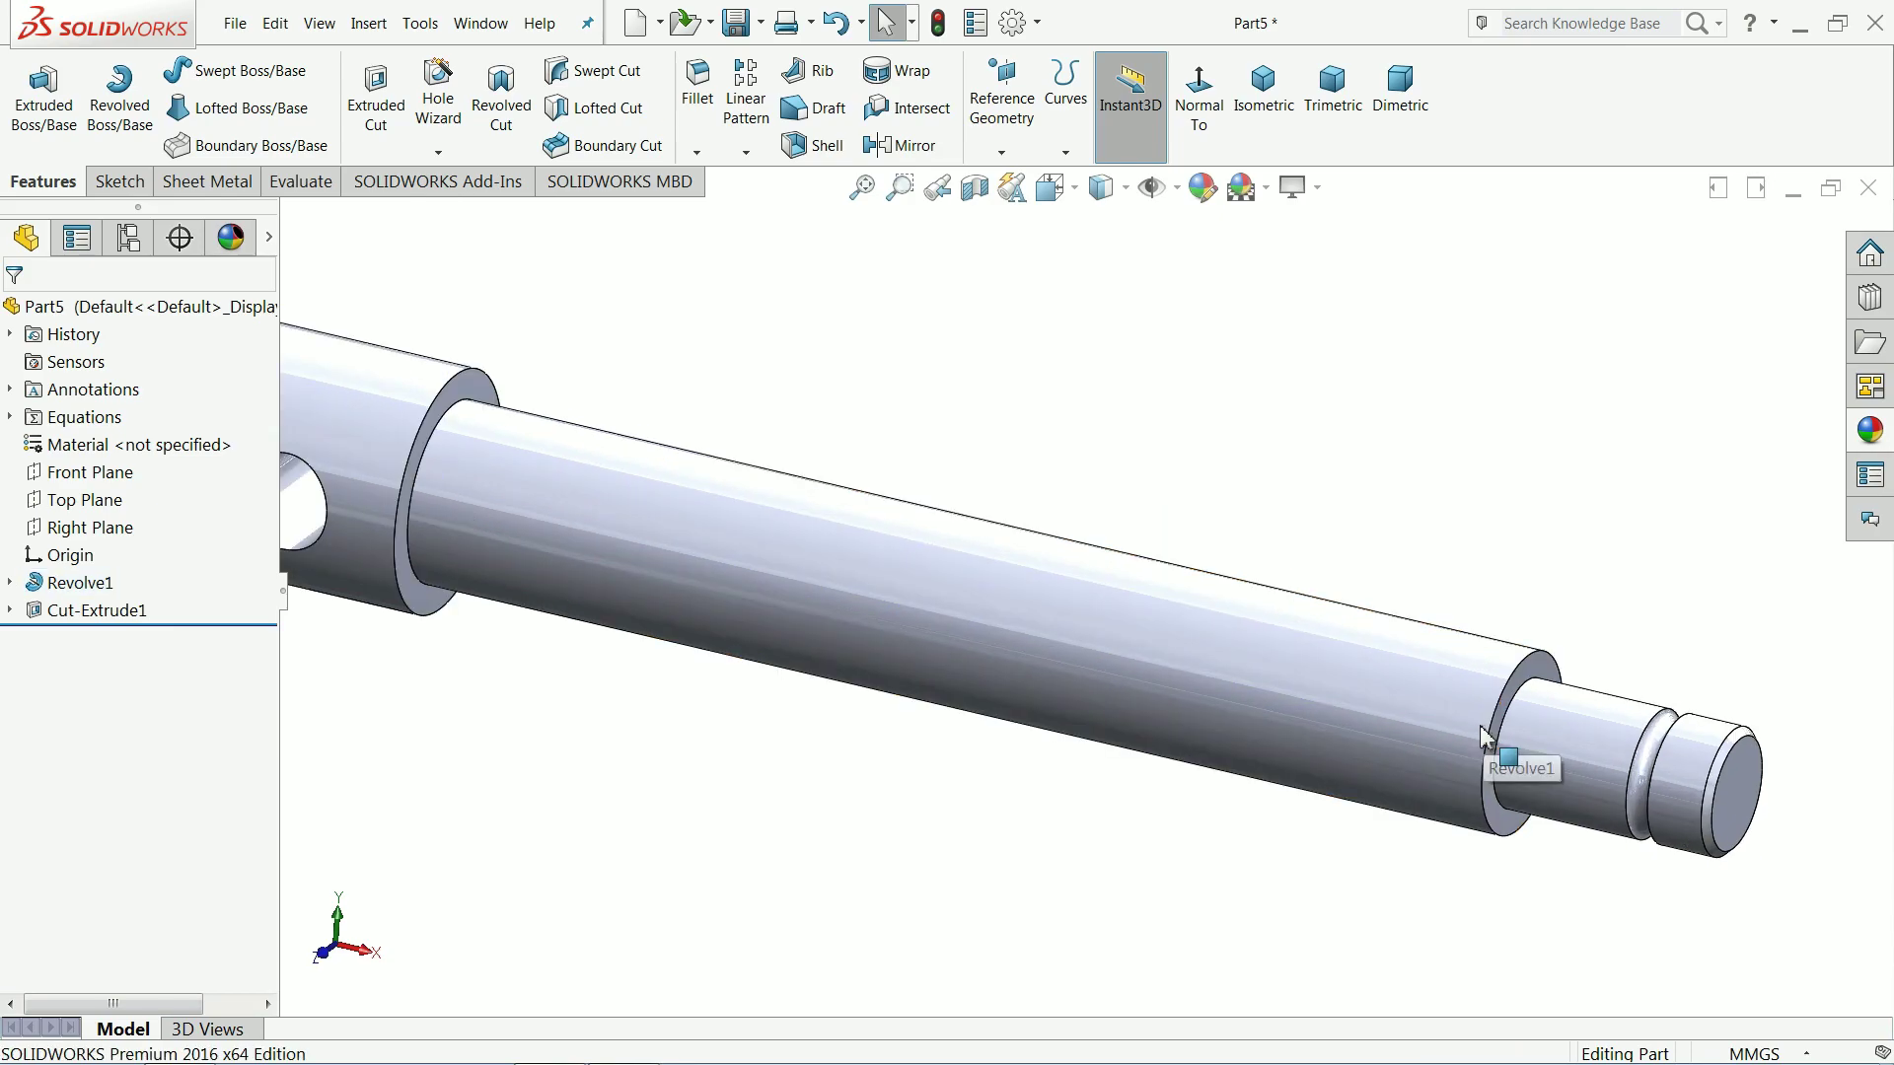
scroll(1422, 683, "down", 3)
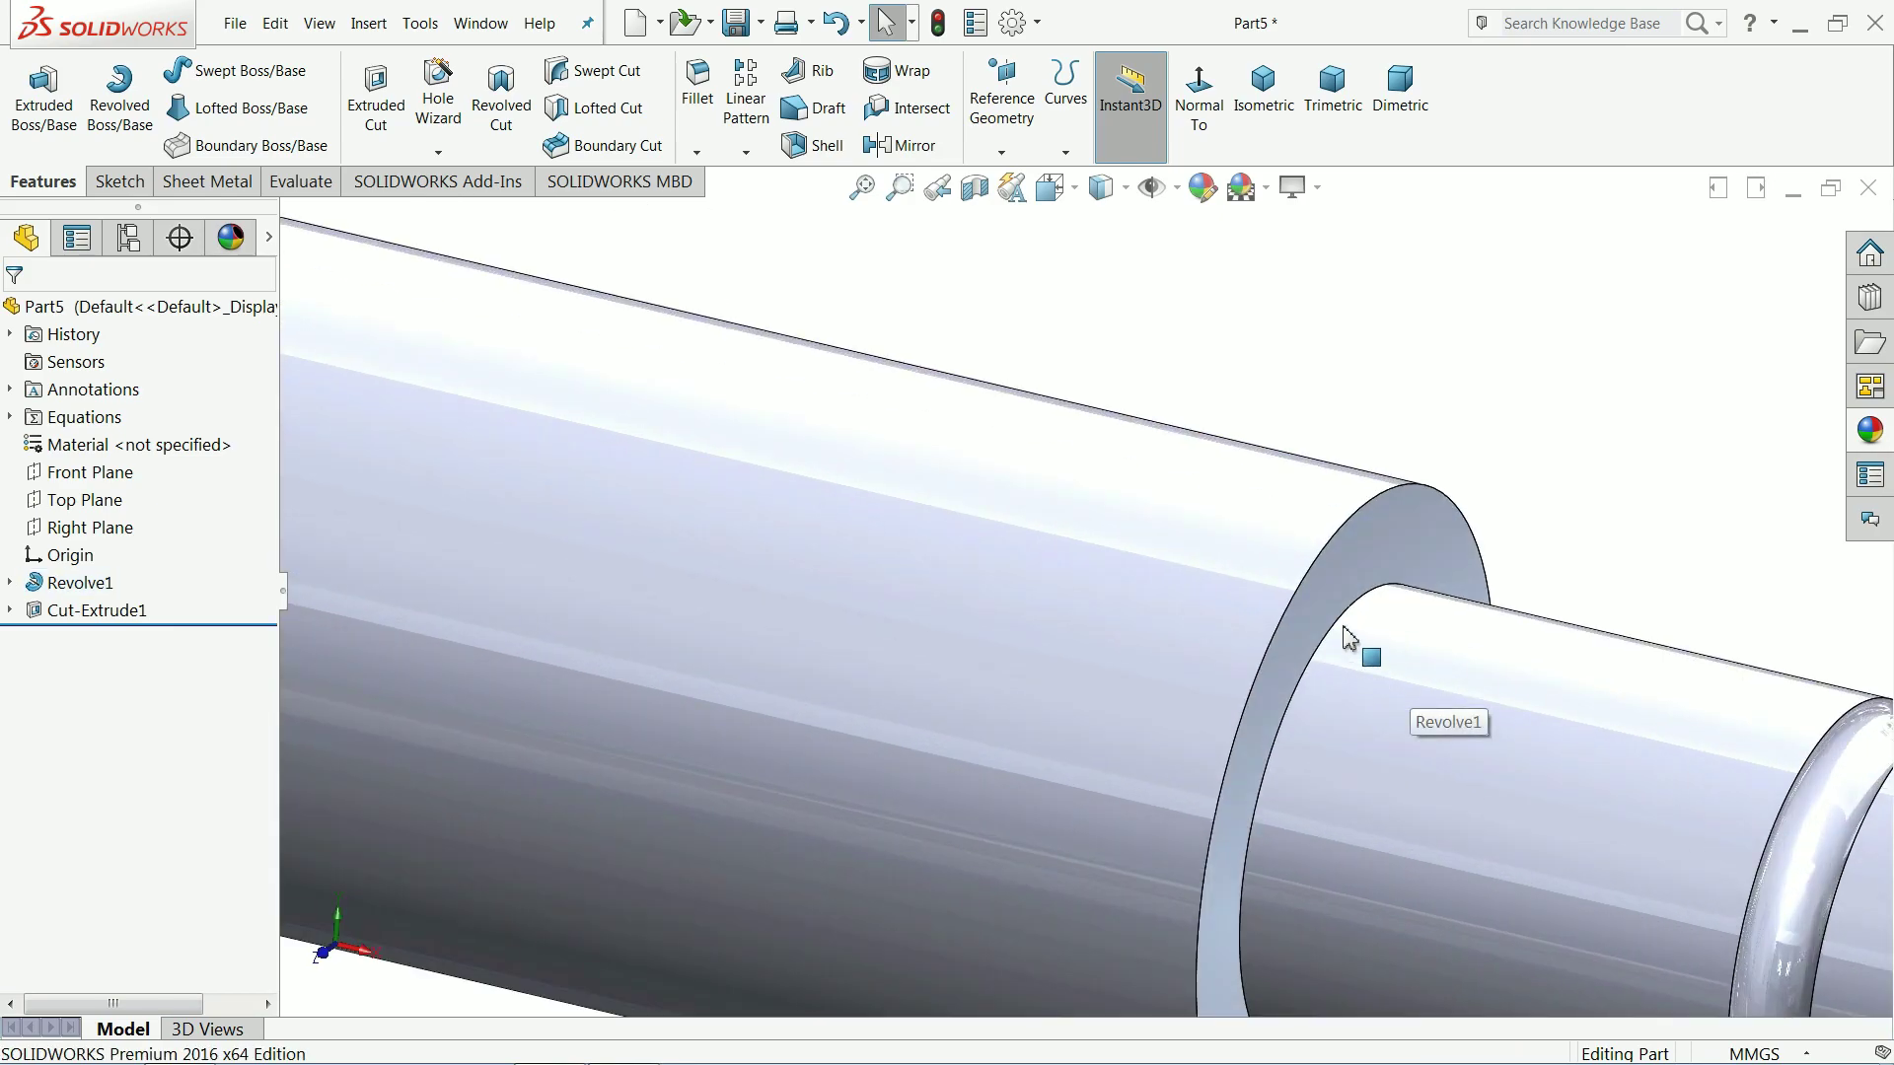
Step: Sketch on the shaft's step face and convert its edge into a Ø24 mm circle
left_click(1343, 616)
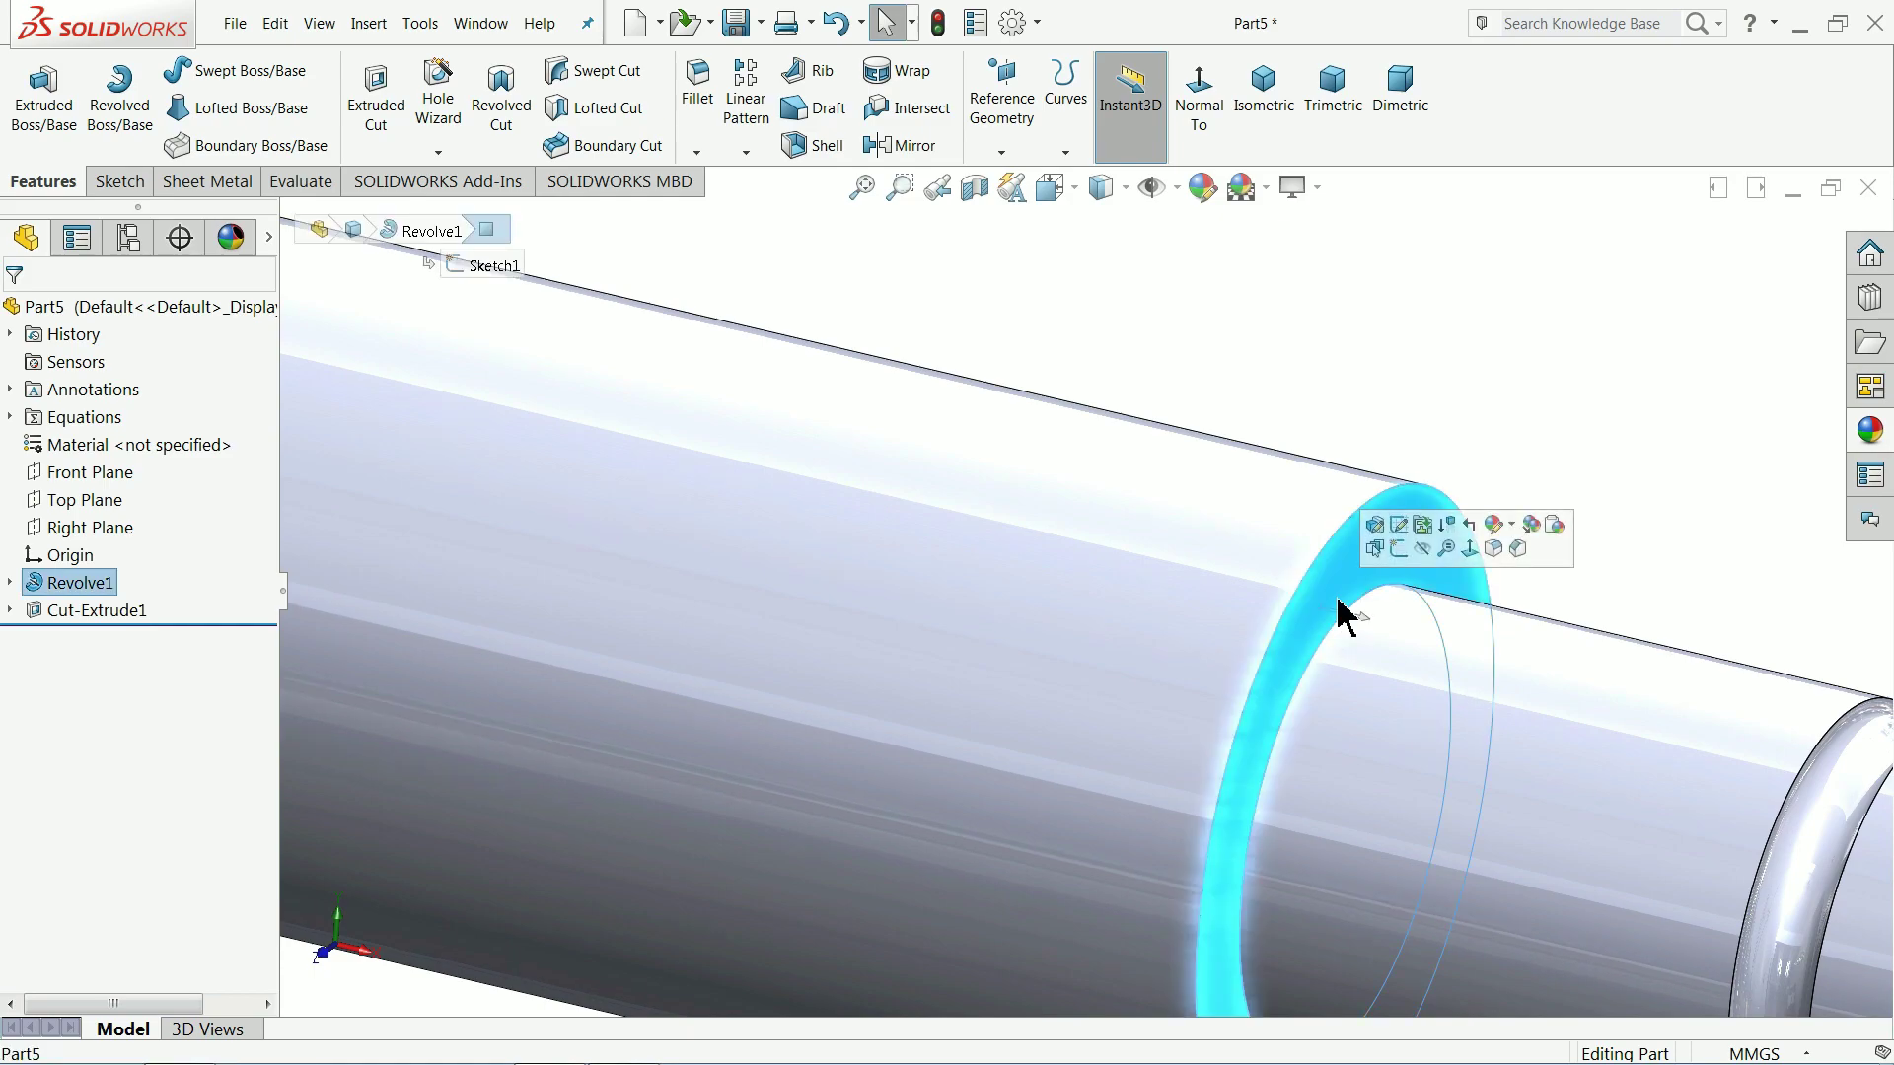
left_click(1399, 550)
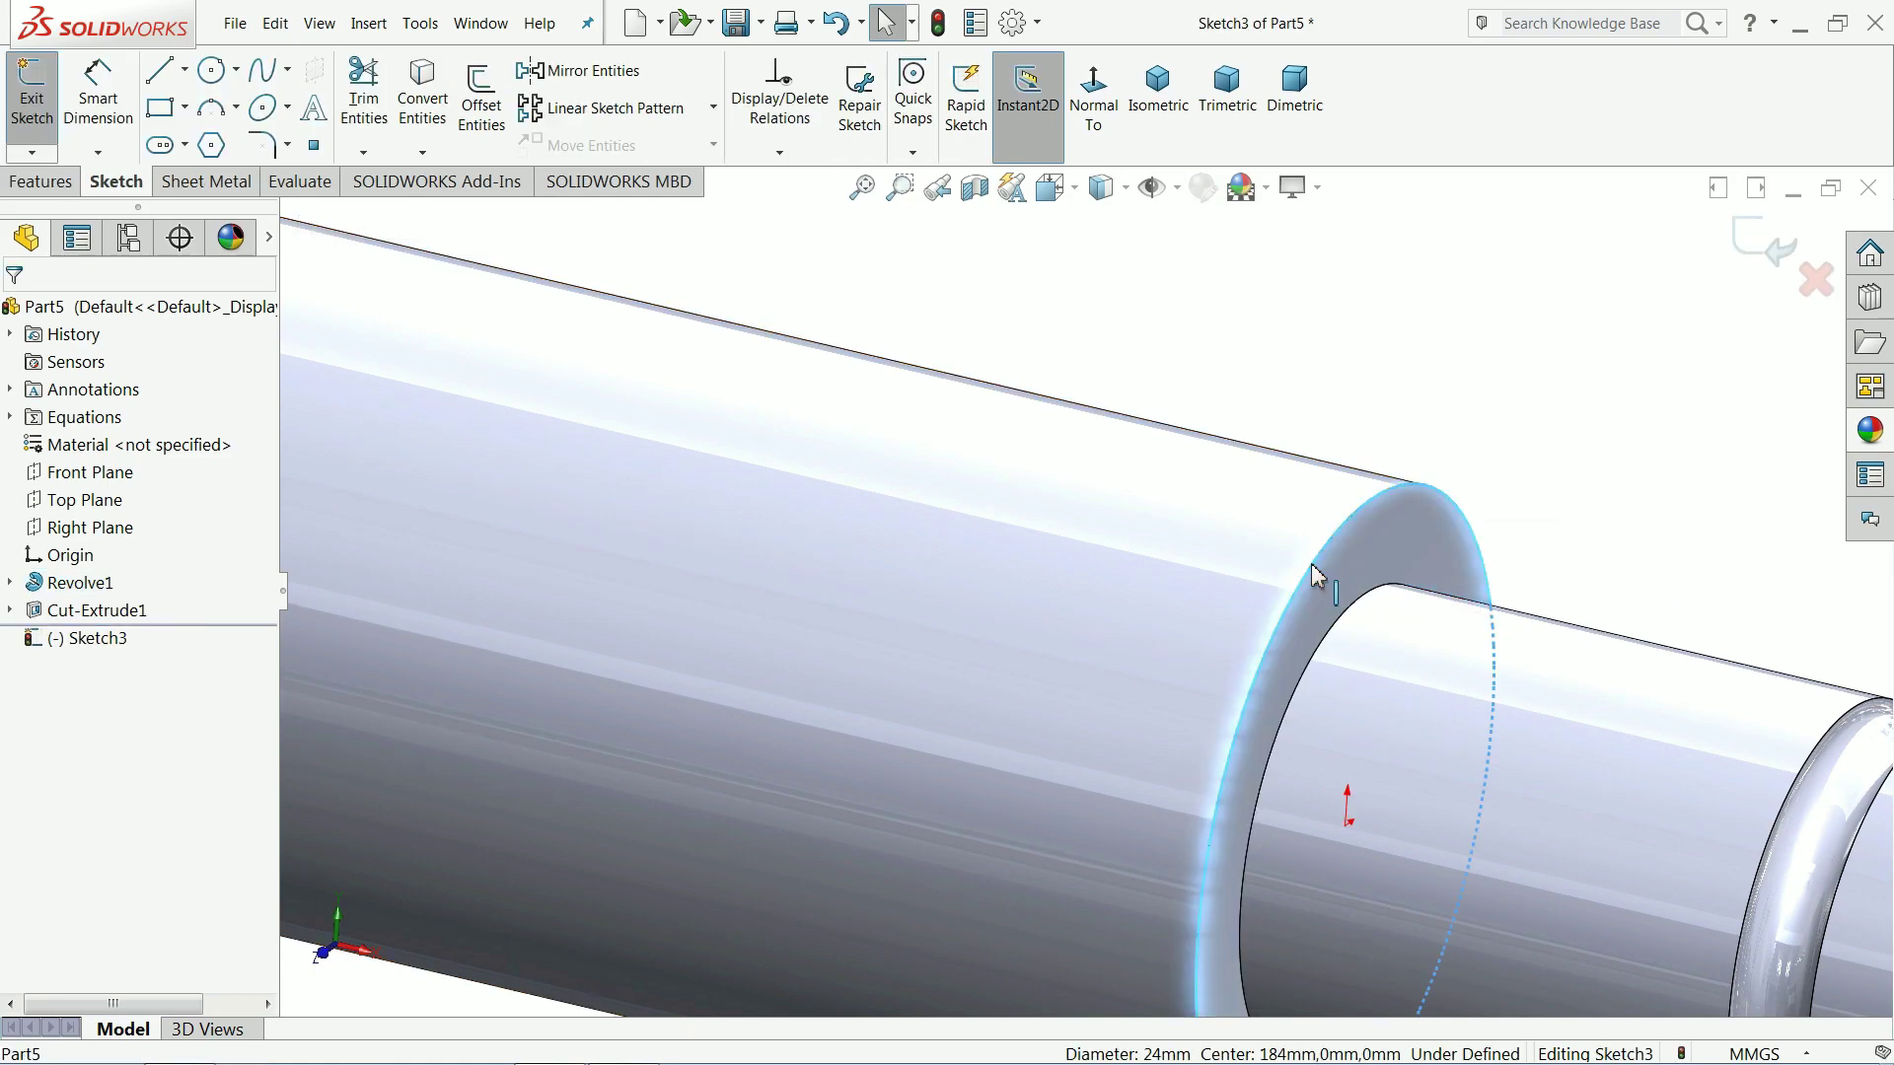
left_click(429, 116)
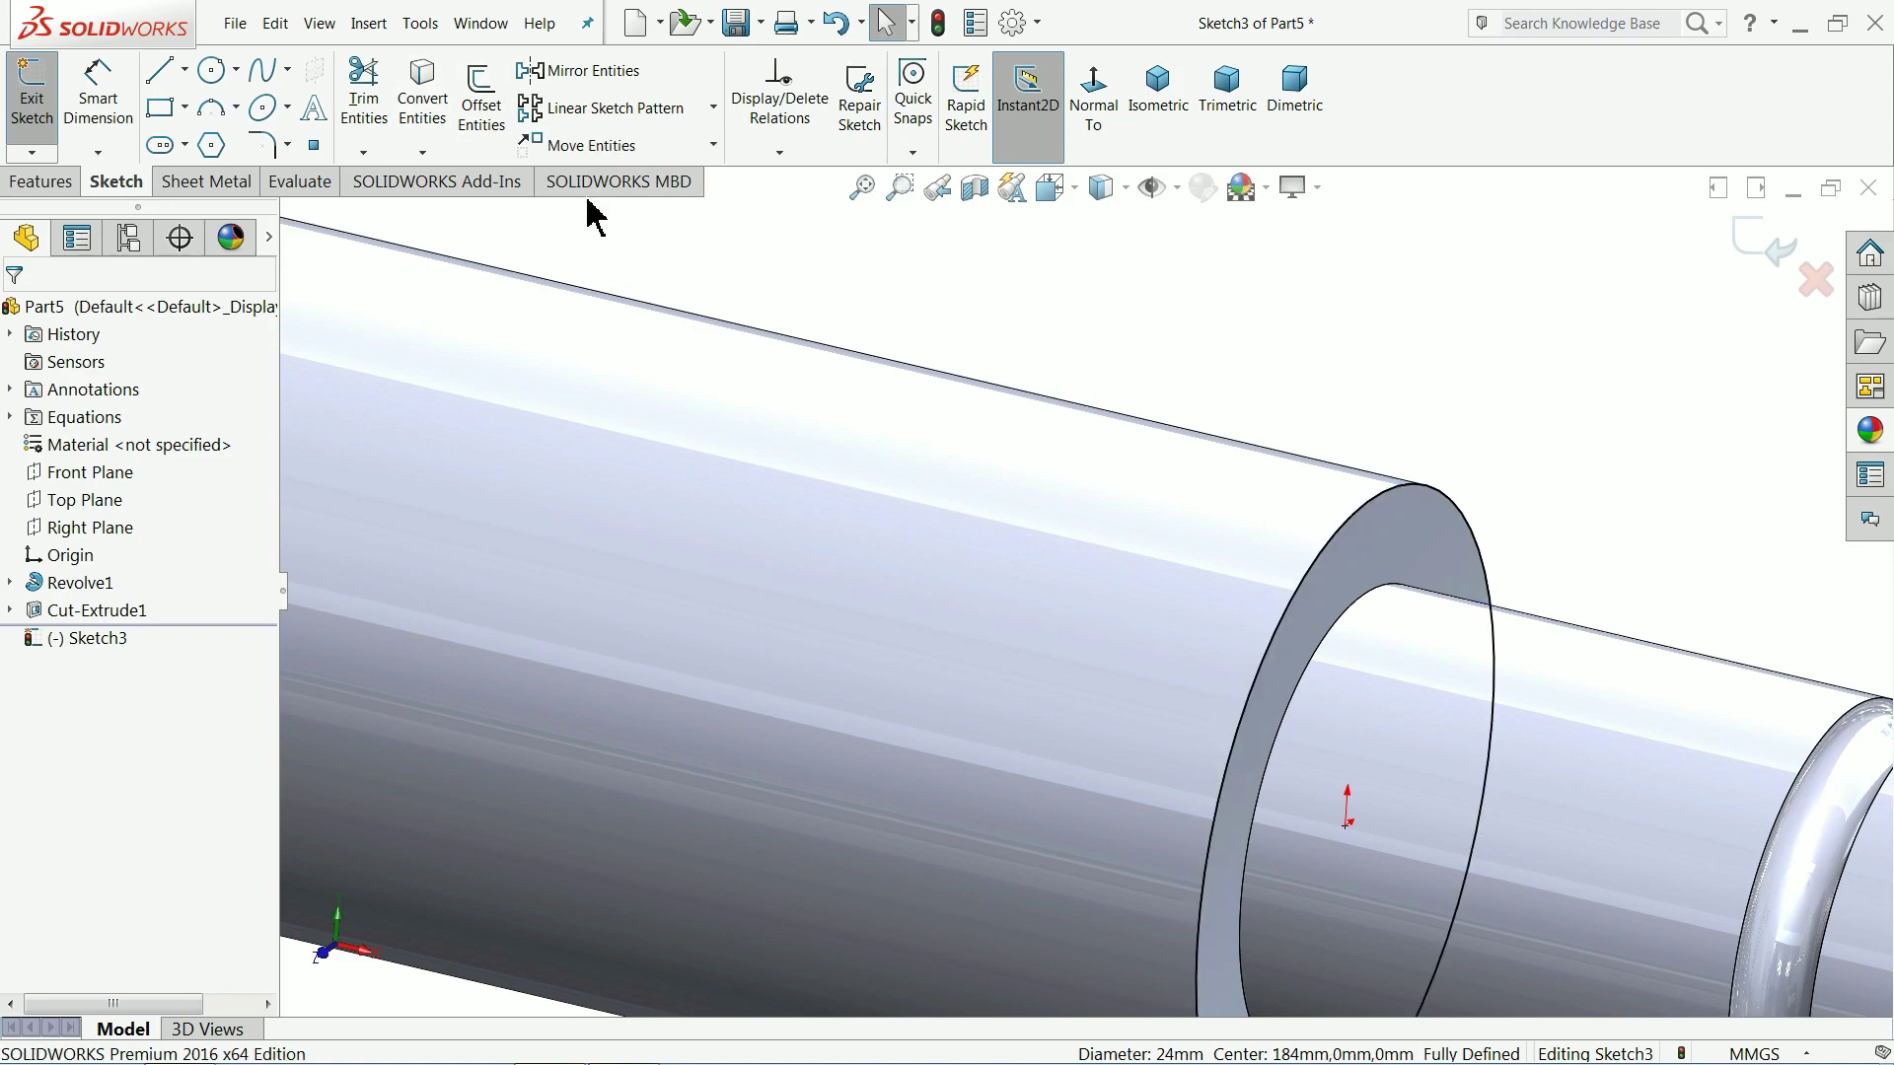
left_click(44, 183)
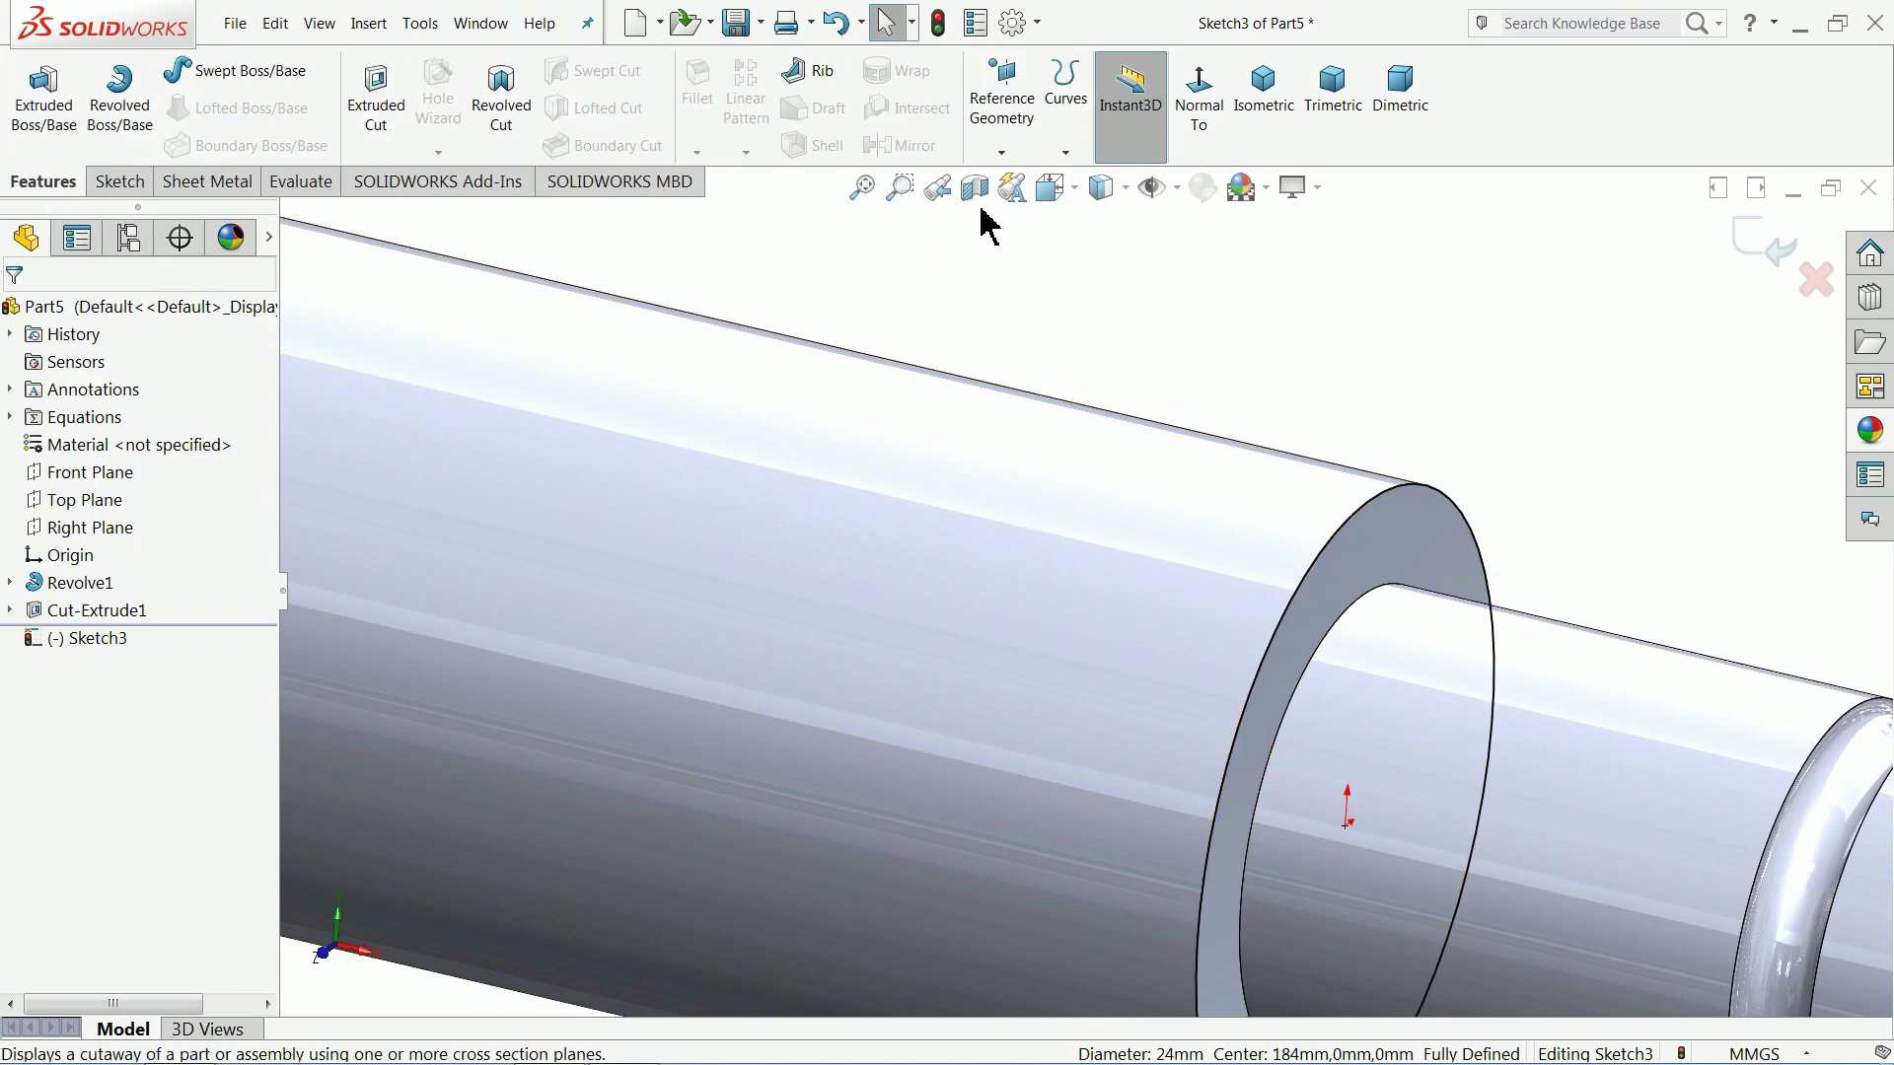
Step: Start a Height and Revolution helix on the circle with 150 mm height and 25 revolutions
left_click(1064, 151)
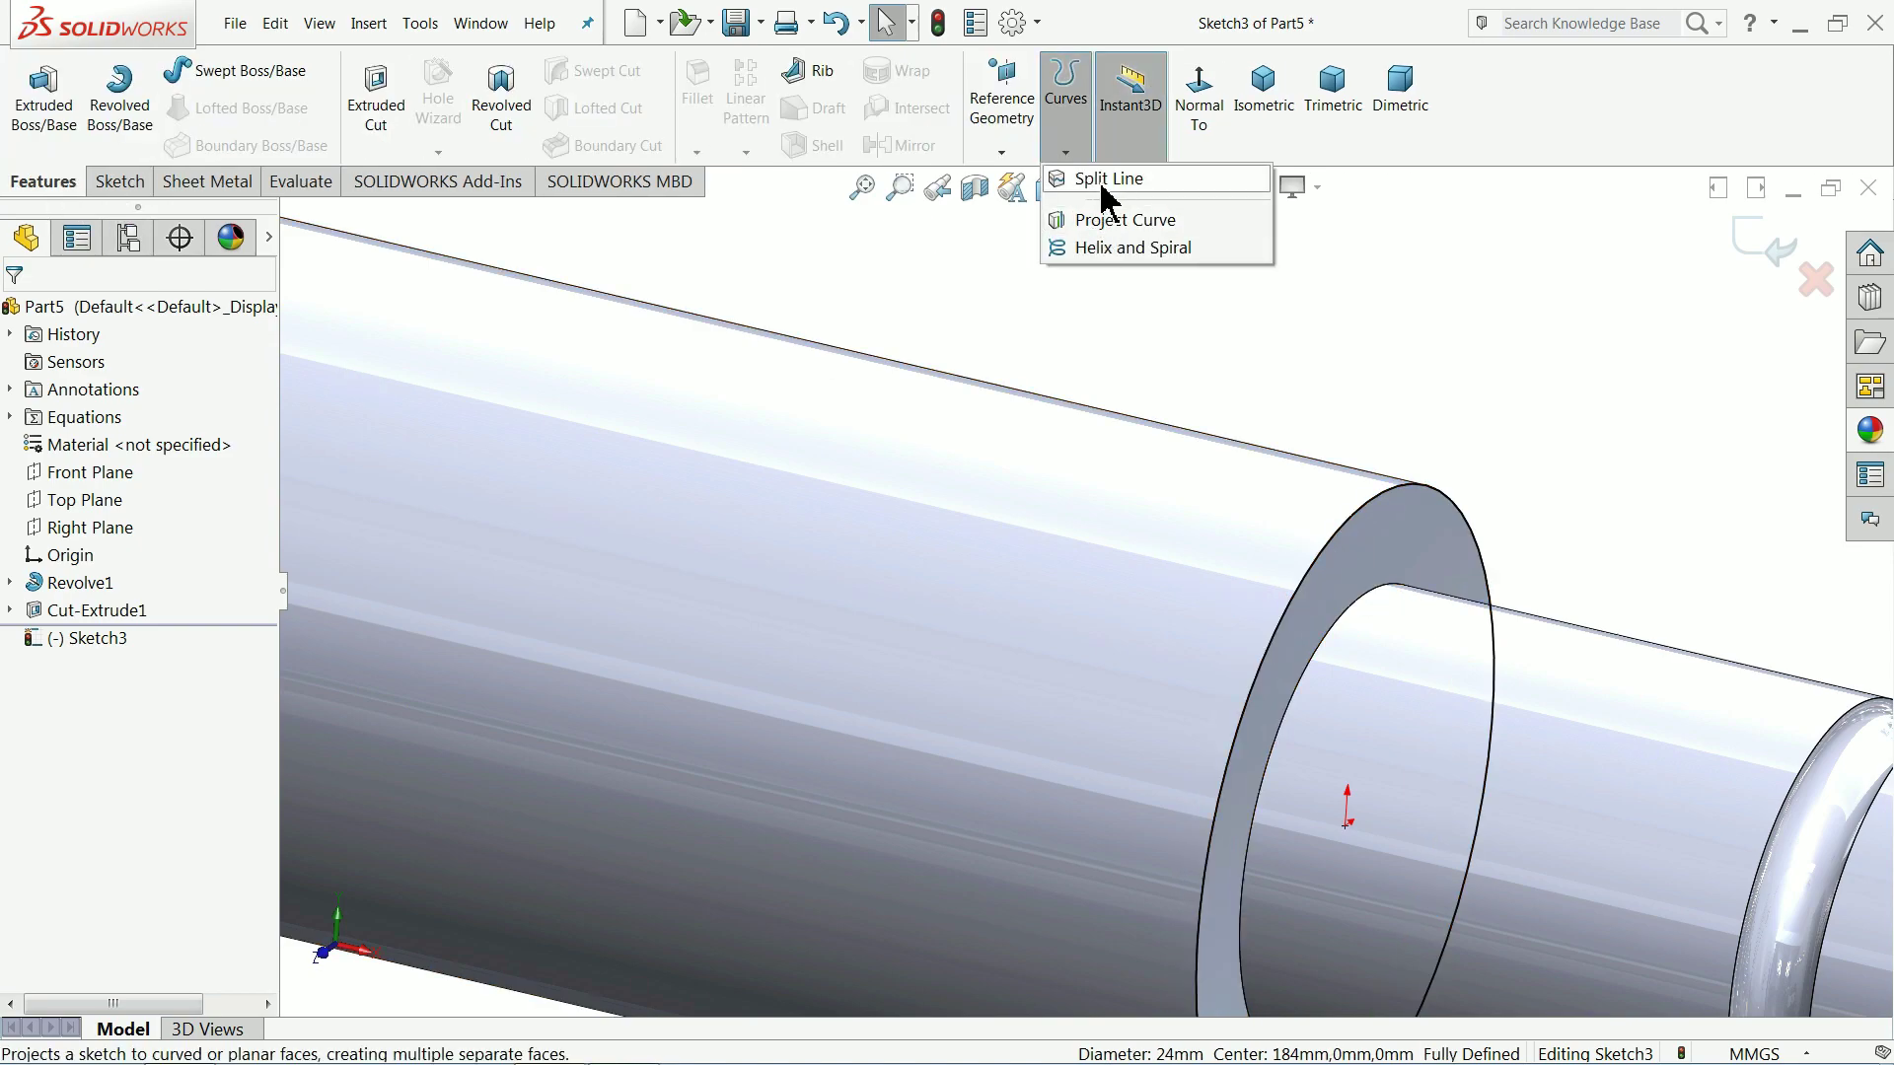
left_click(1119, 248)
scroll(1253, 656, "up", 6)
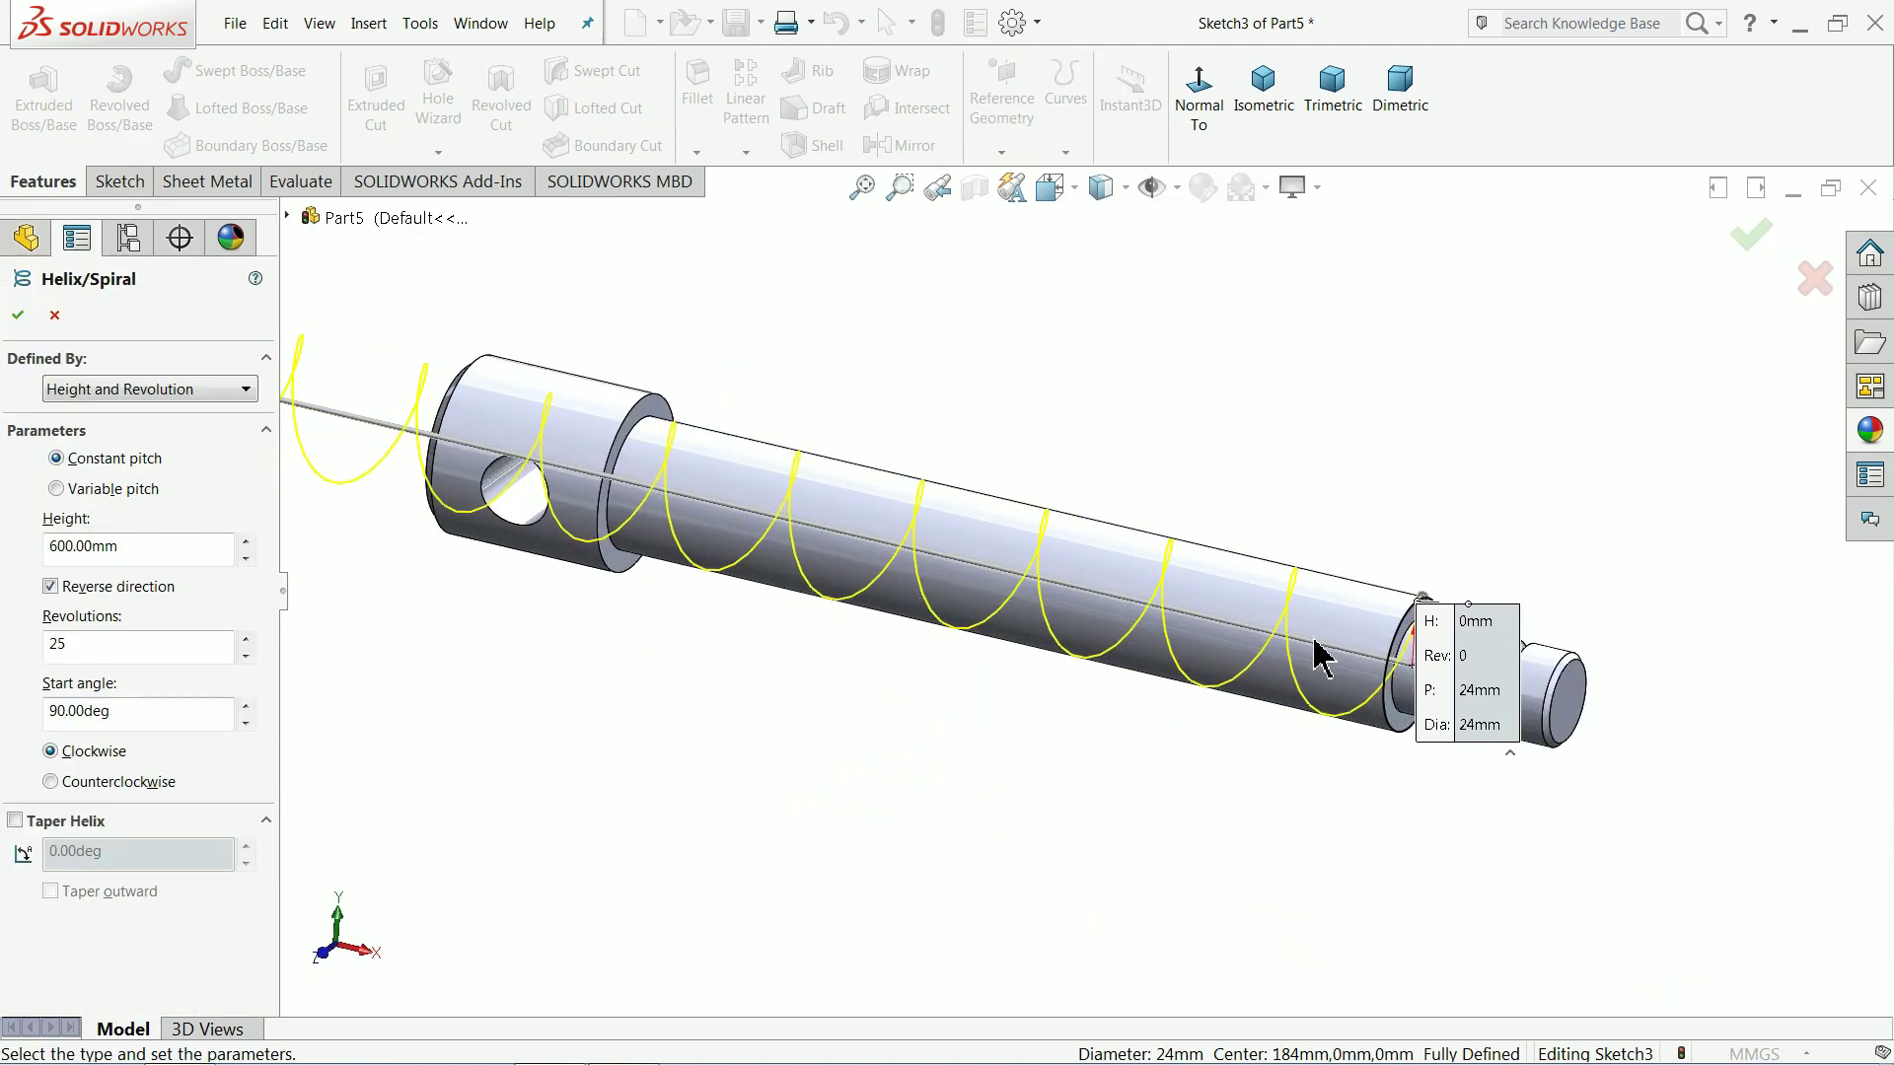
scroll(1322, 656, "down", 1)
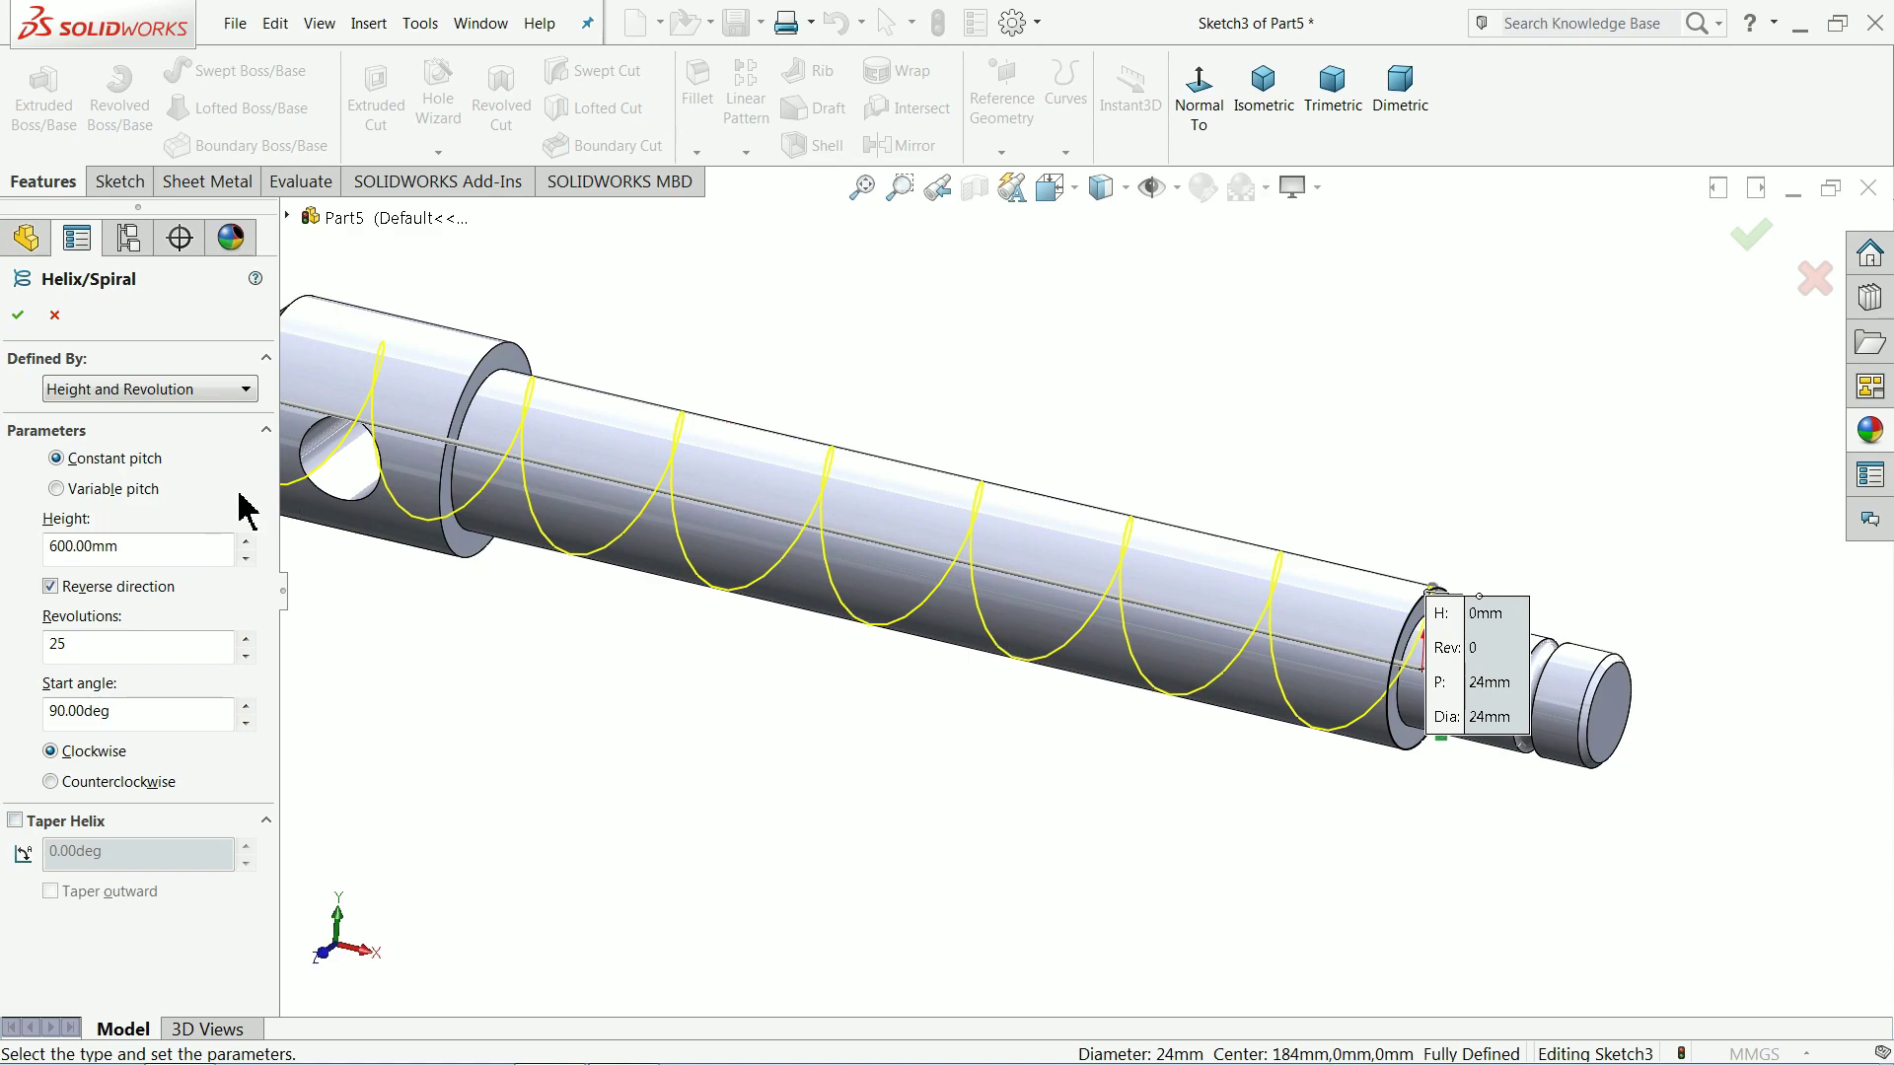
left_click(246, 389)
left_click(252, 403)
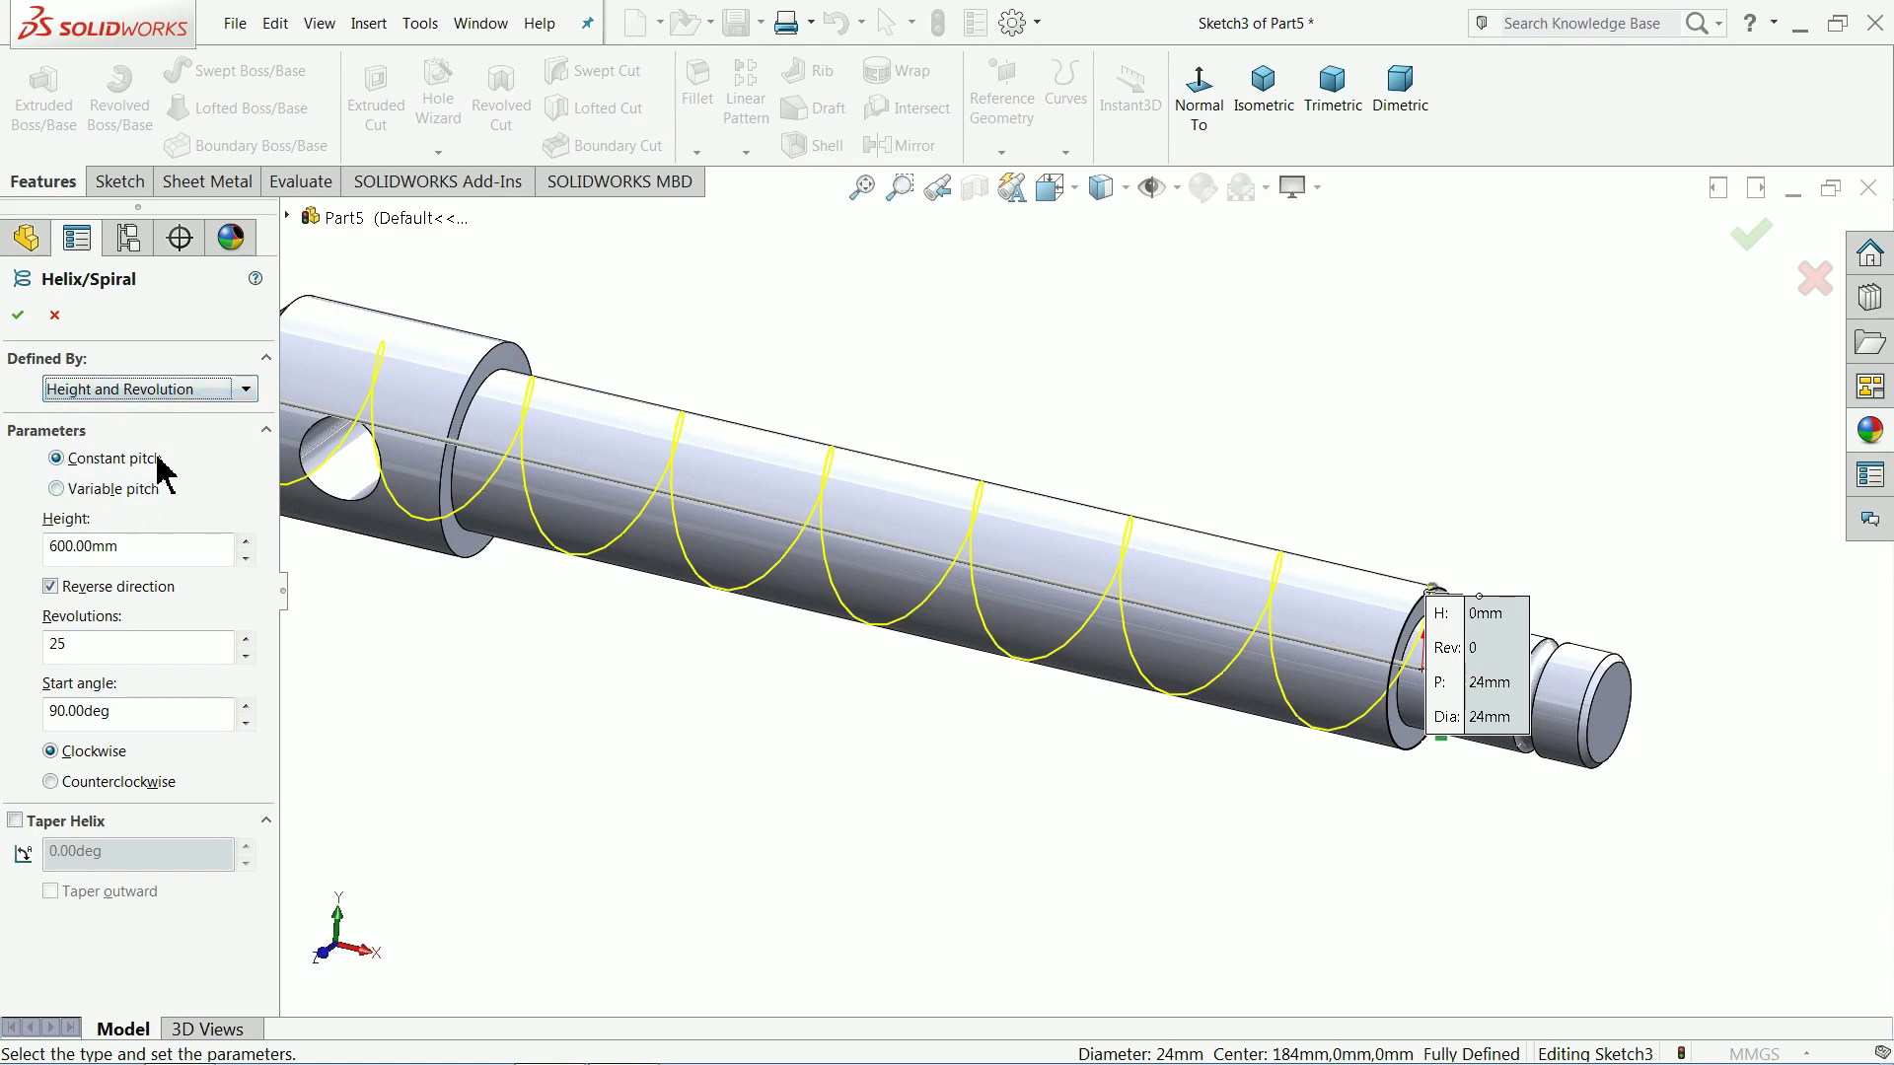
left_click_drag(138, 547, 10, 559)
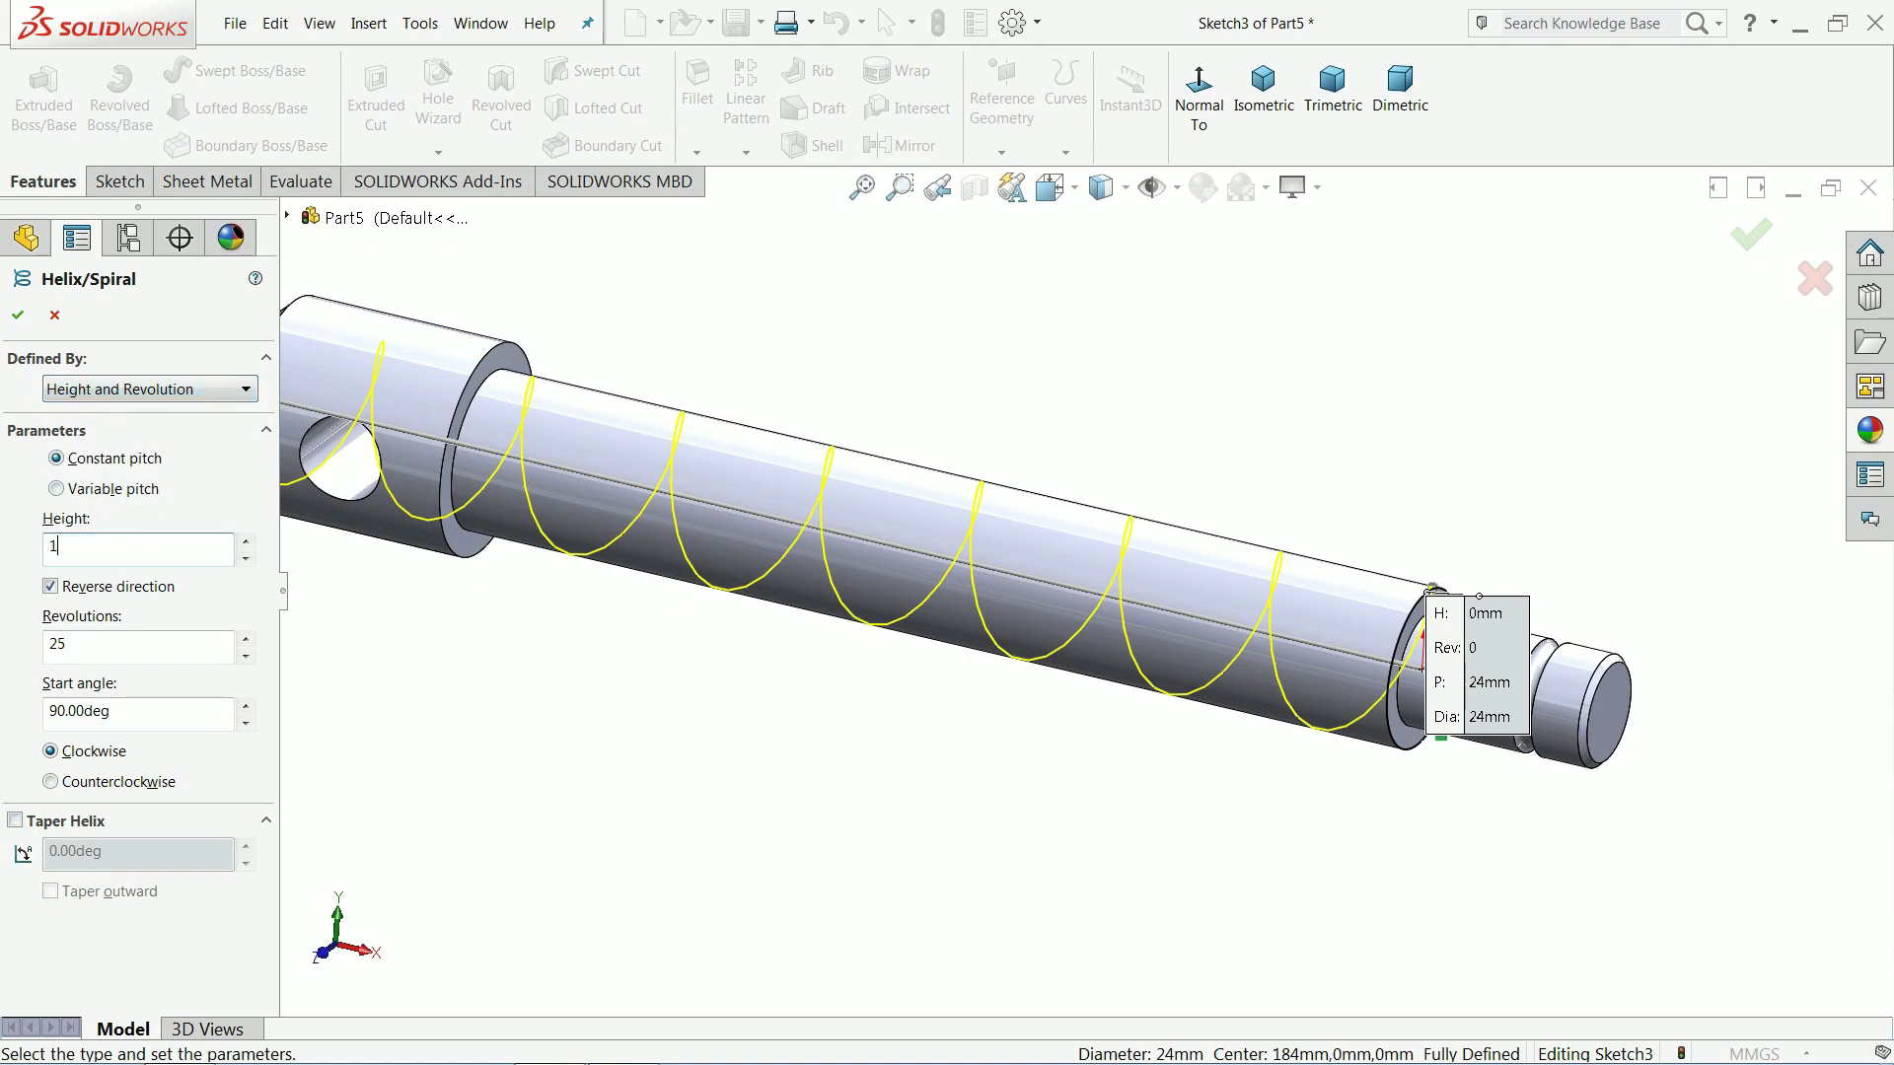
key("Return")
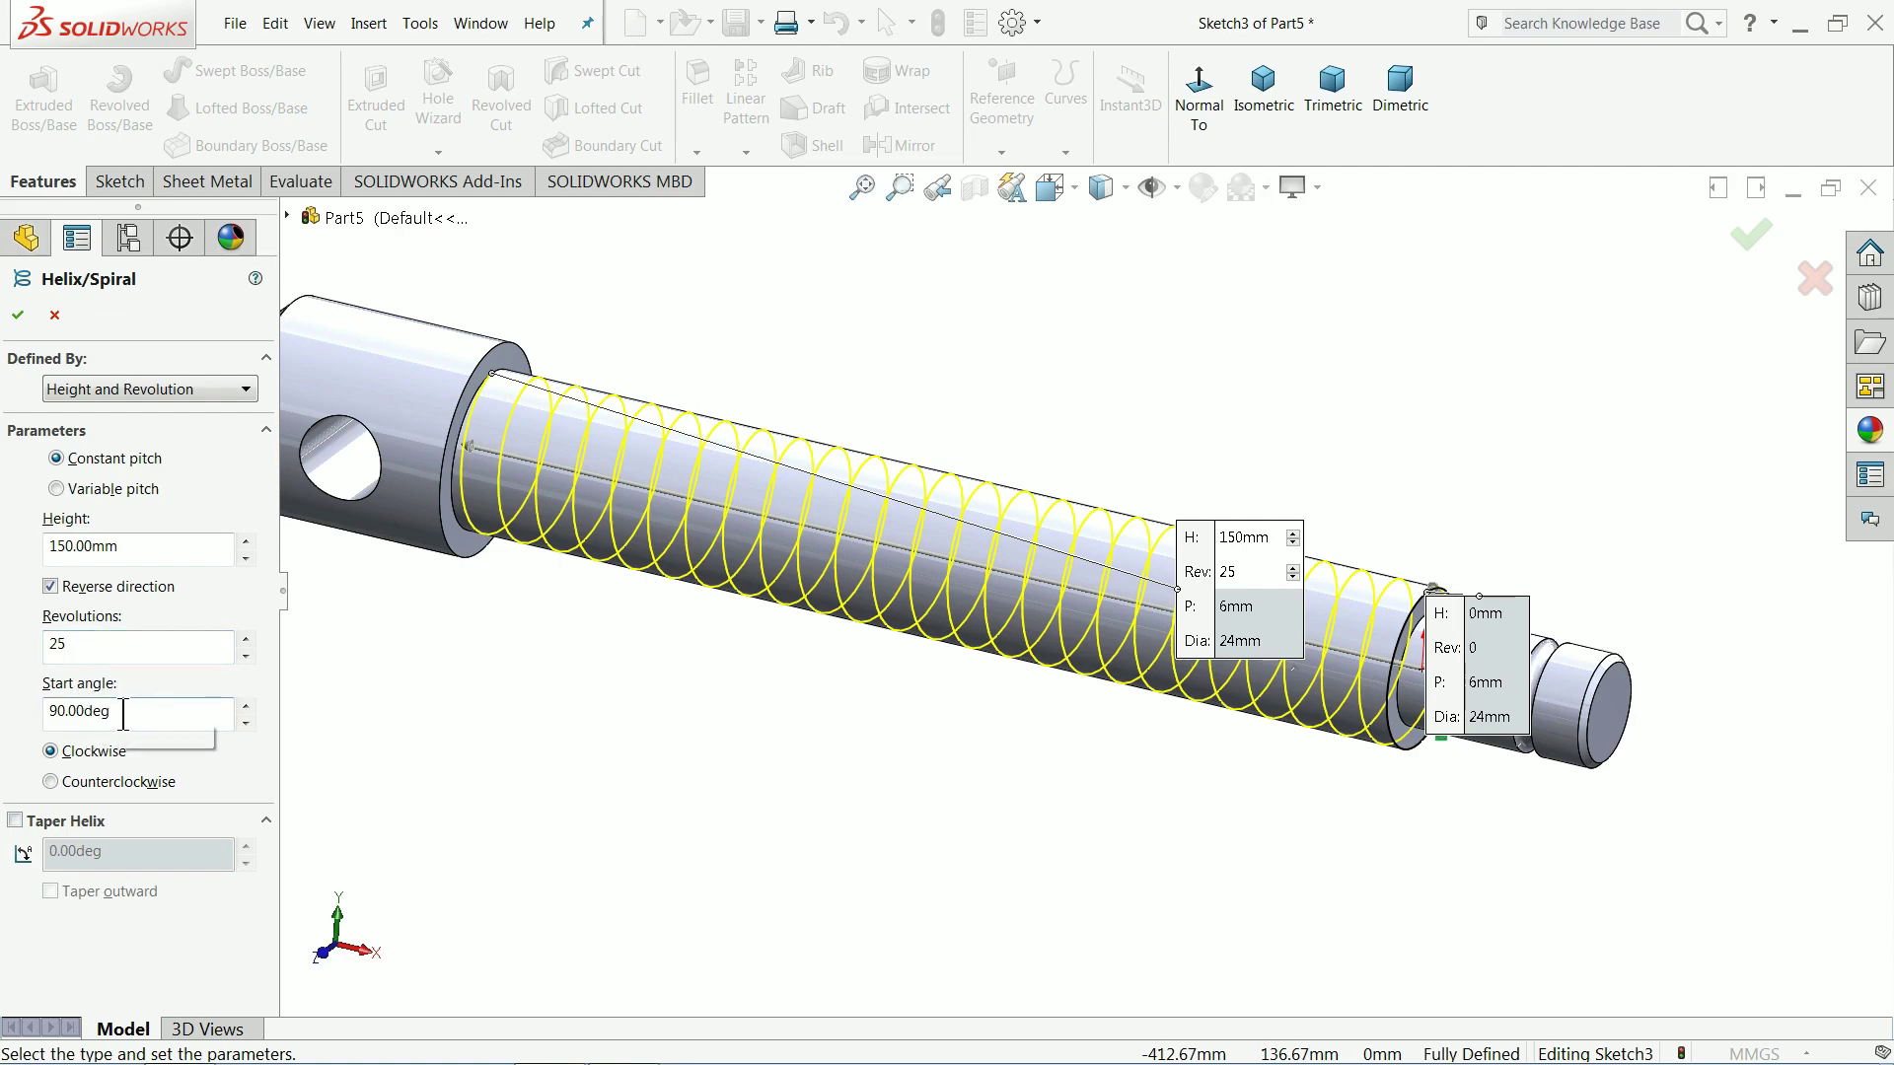
Step: Reverse the helix to run back toward the large end and accept it
left_click(50, 587)
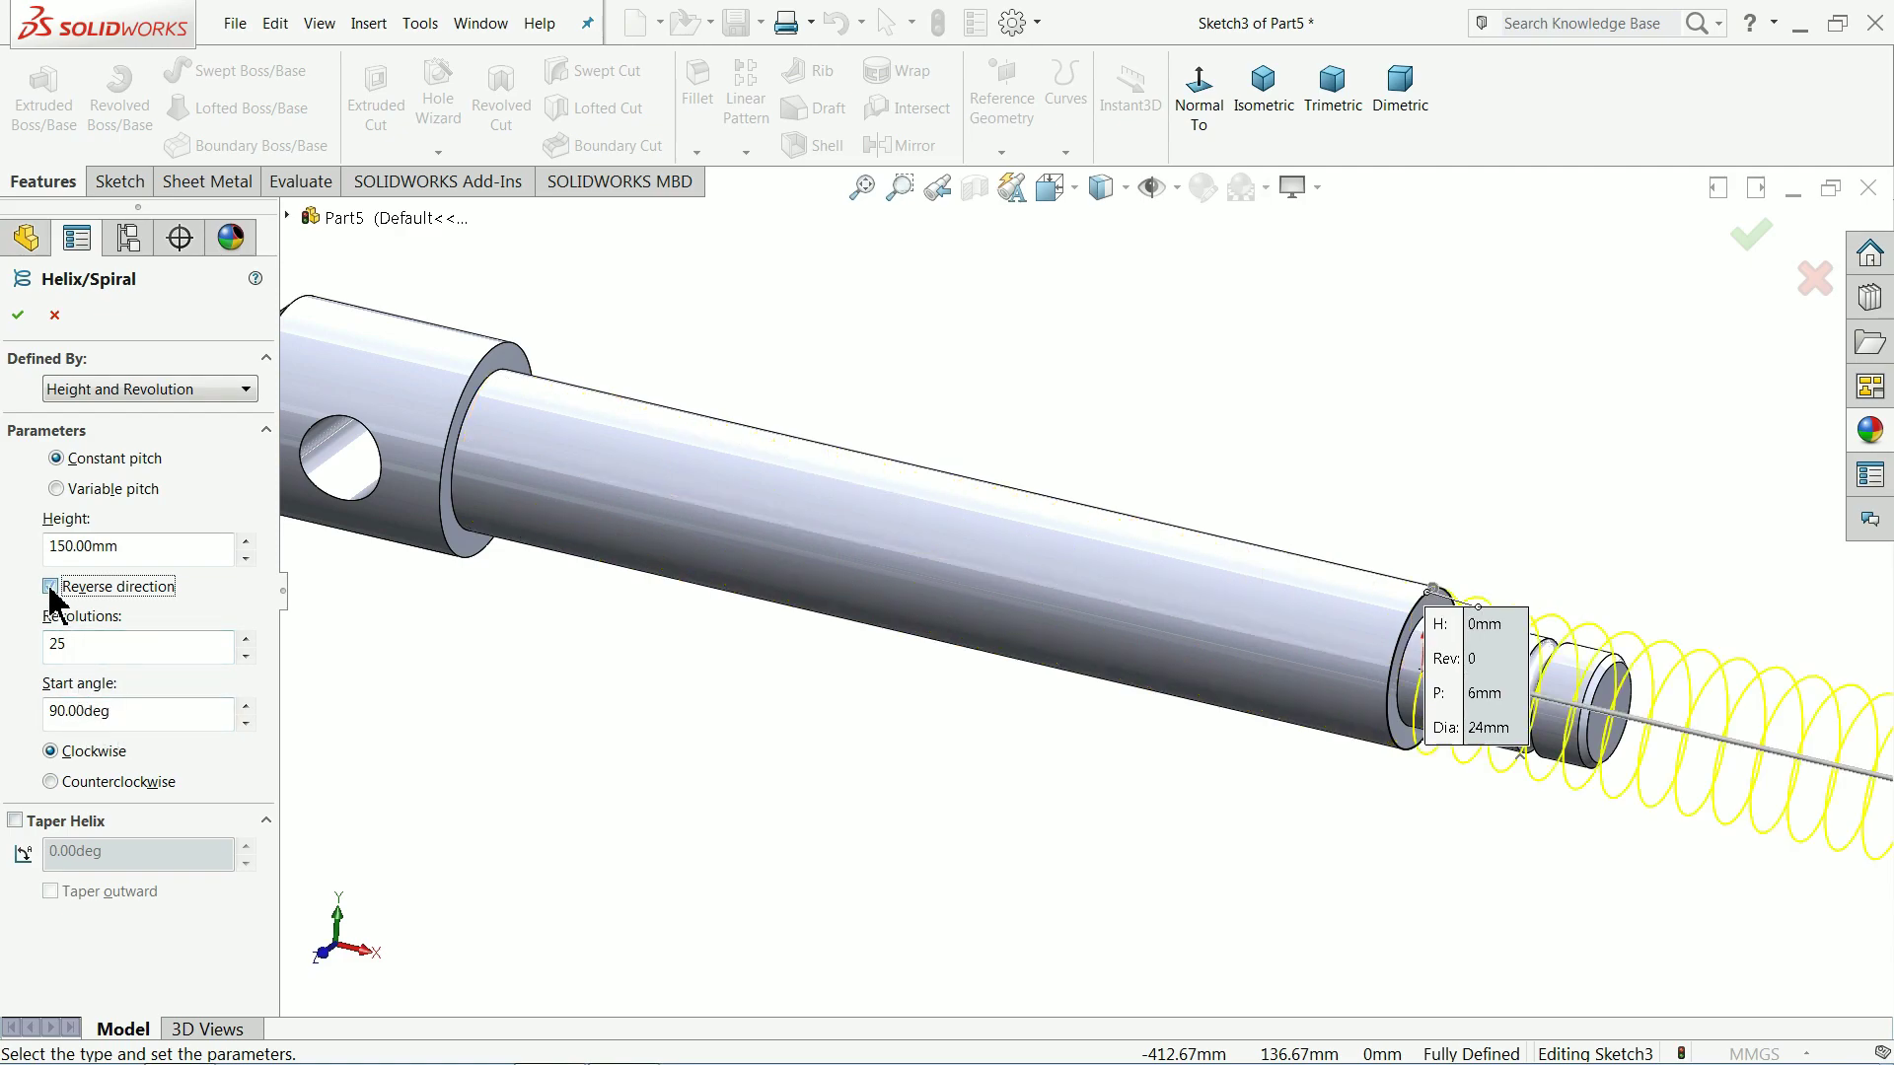
left_click(51, 589)
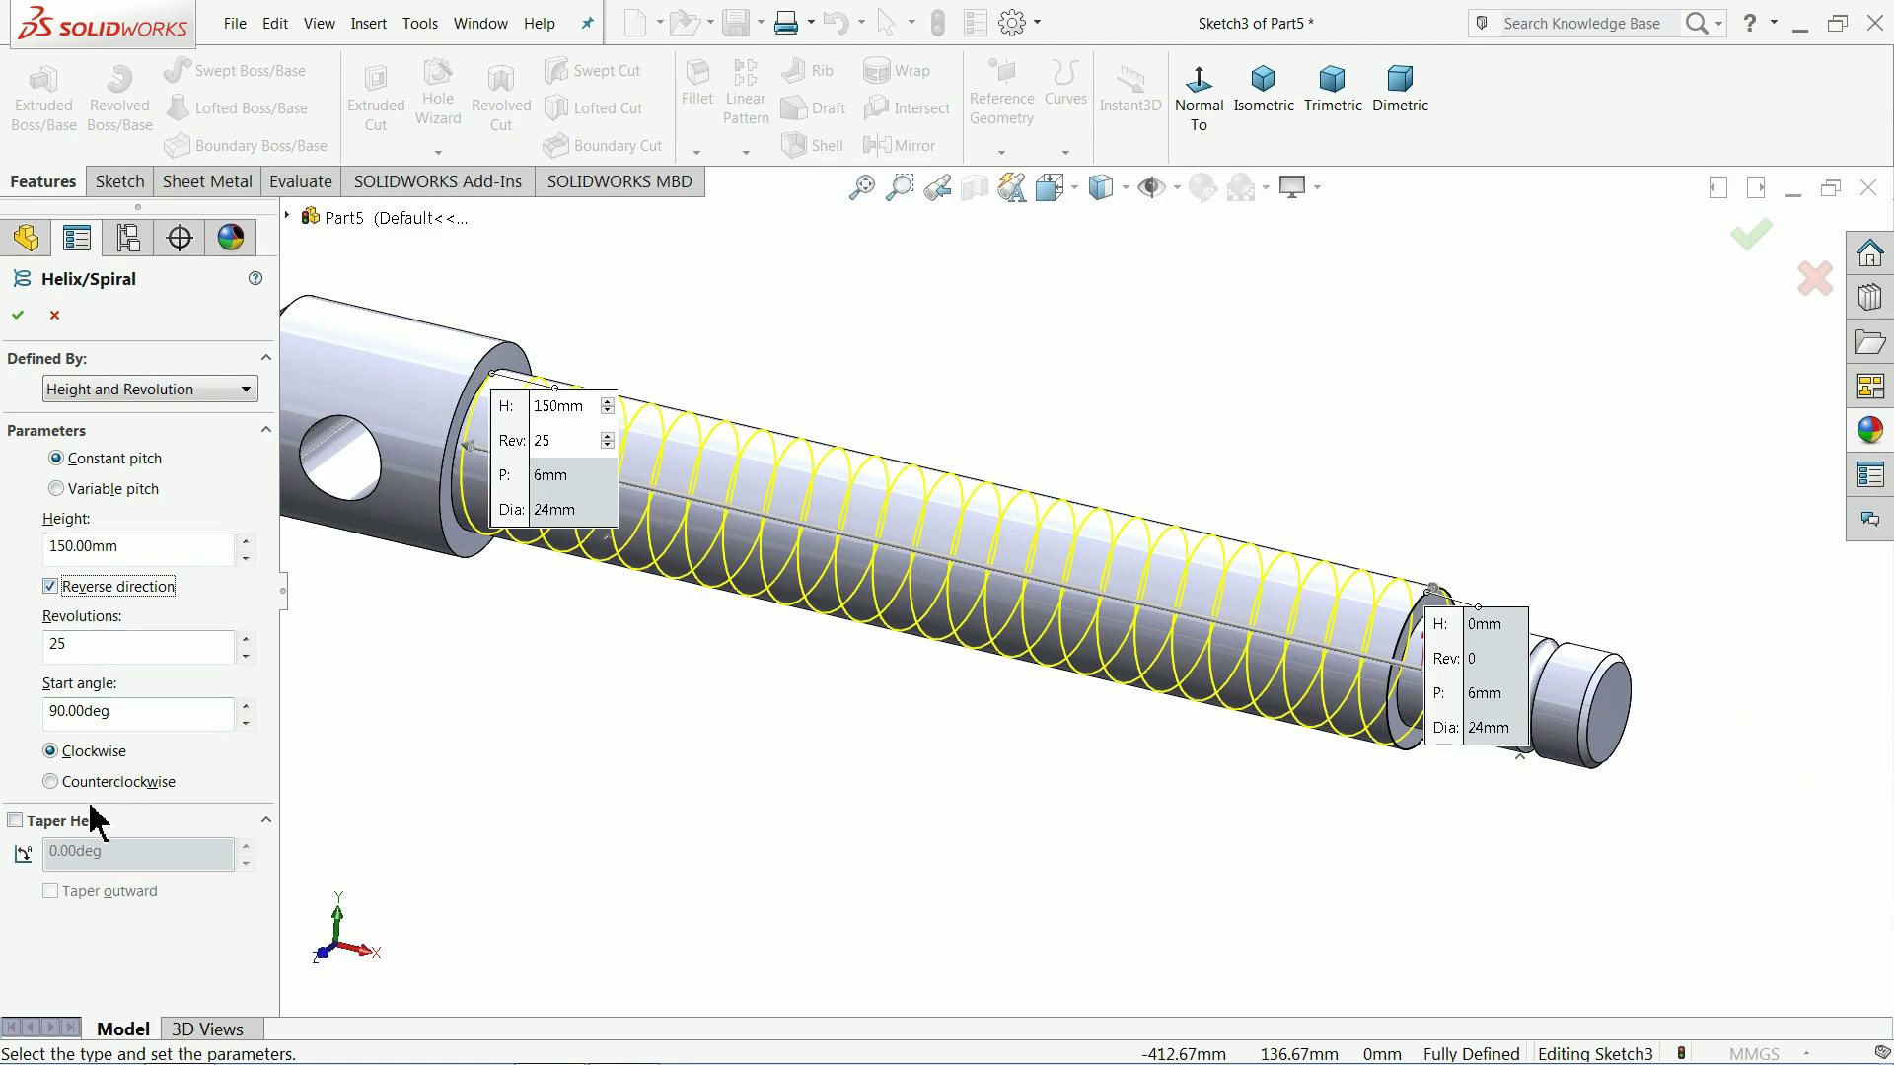
left_click(18, 315)
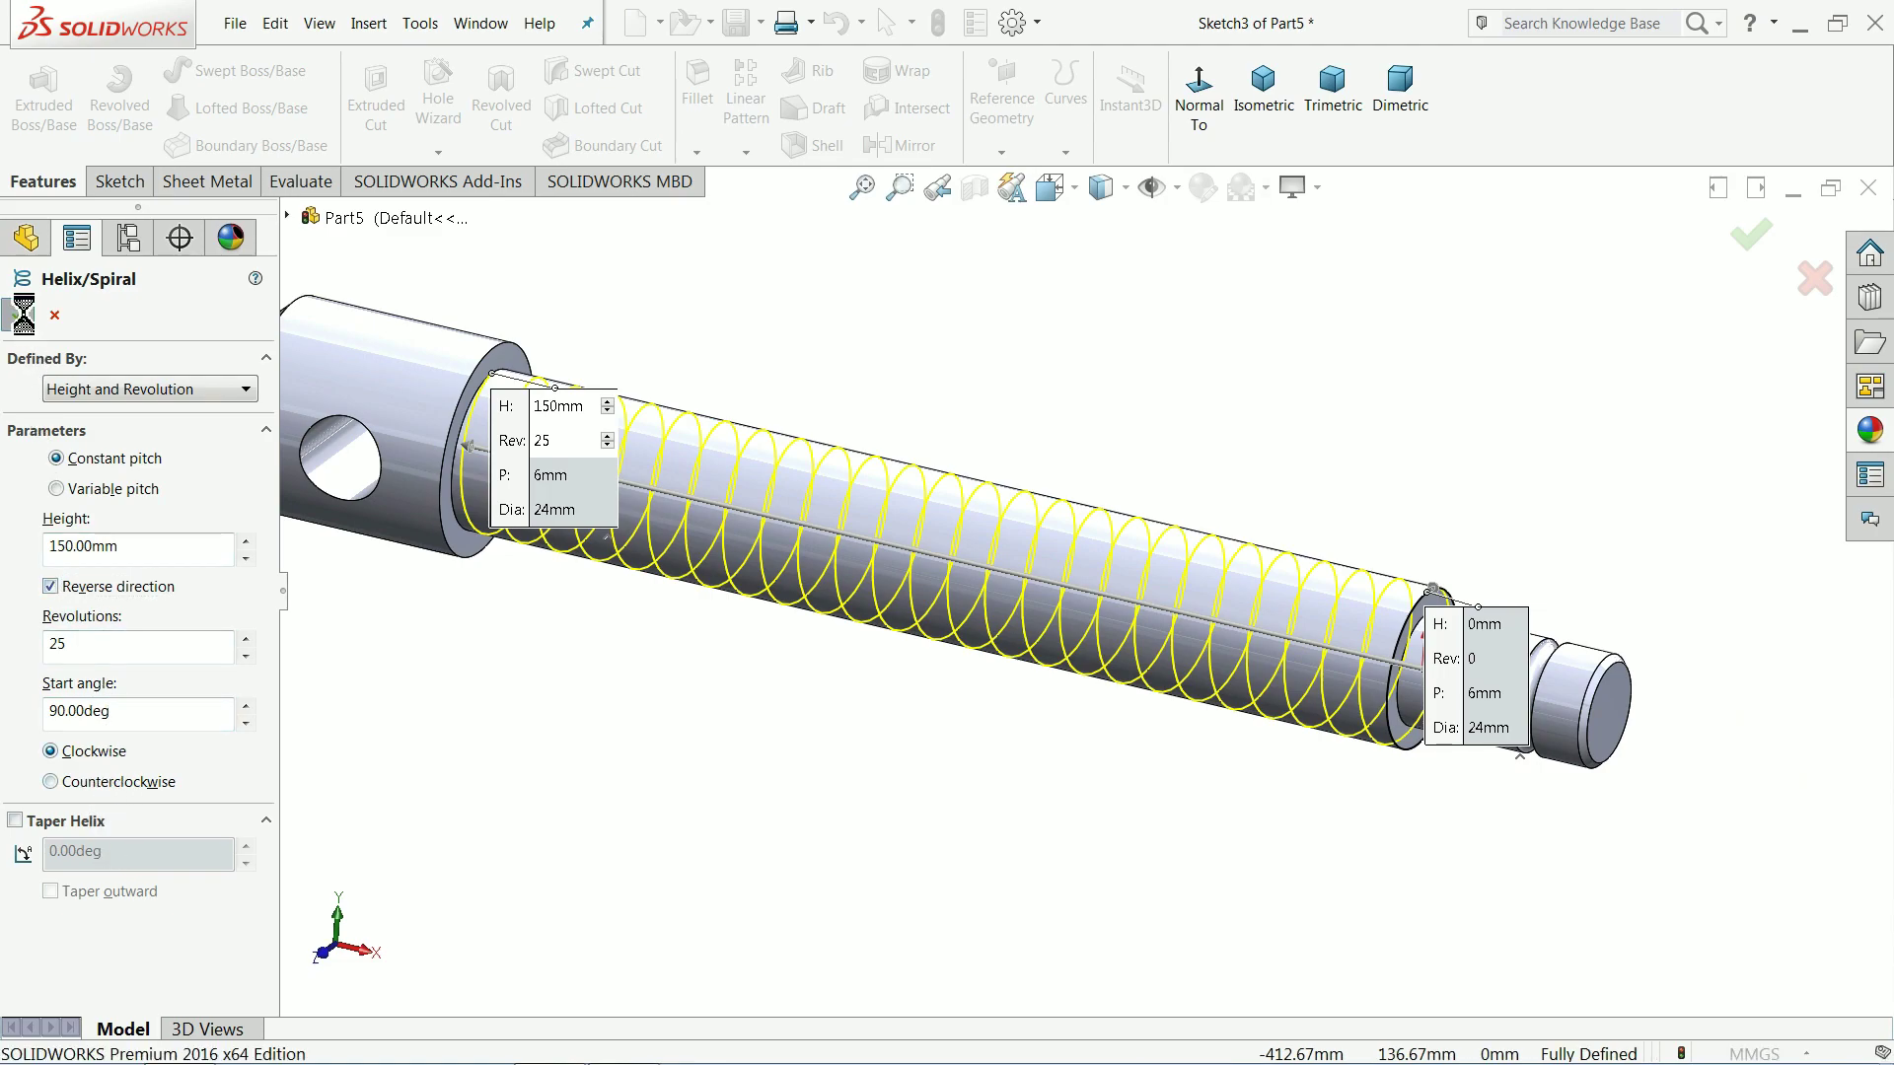
left_click(1415, 636)
middle_click_drag(1415, 636, 985, 579)
scroll(1351, 636, "down", 3)
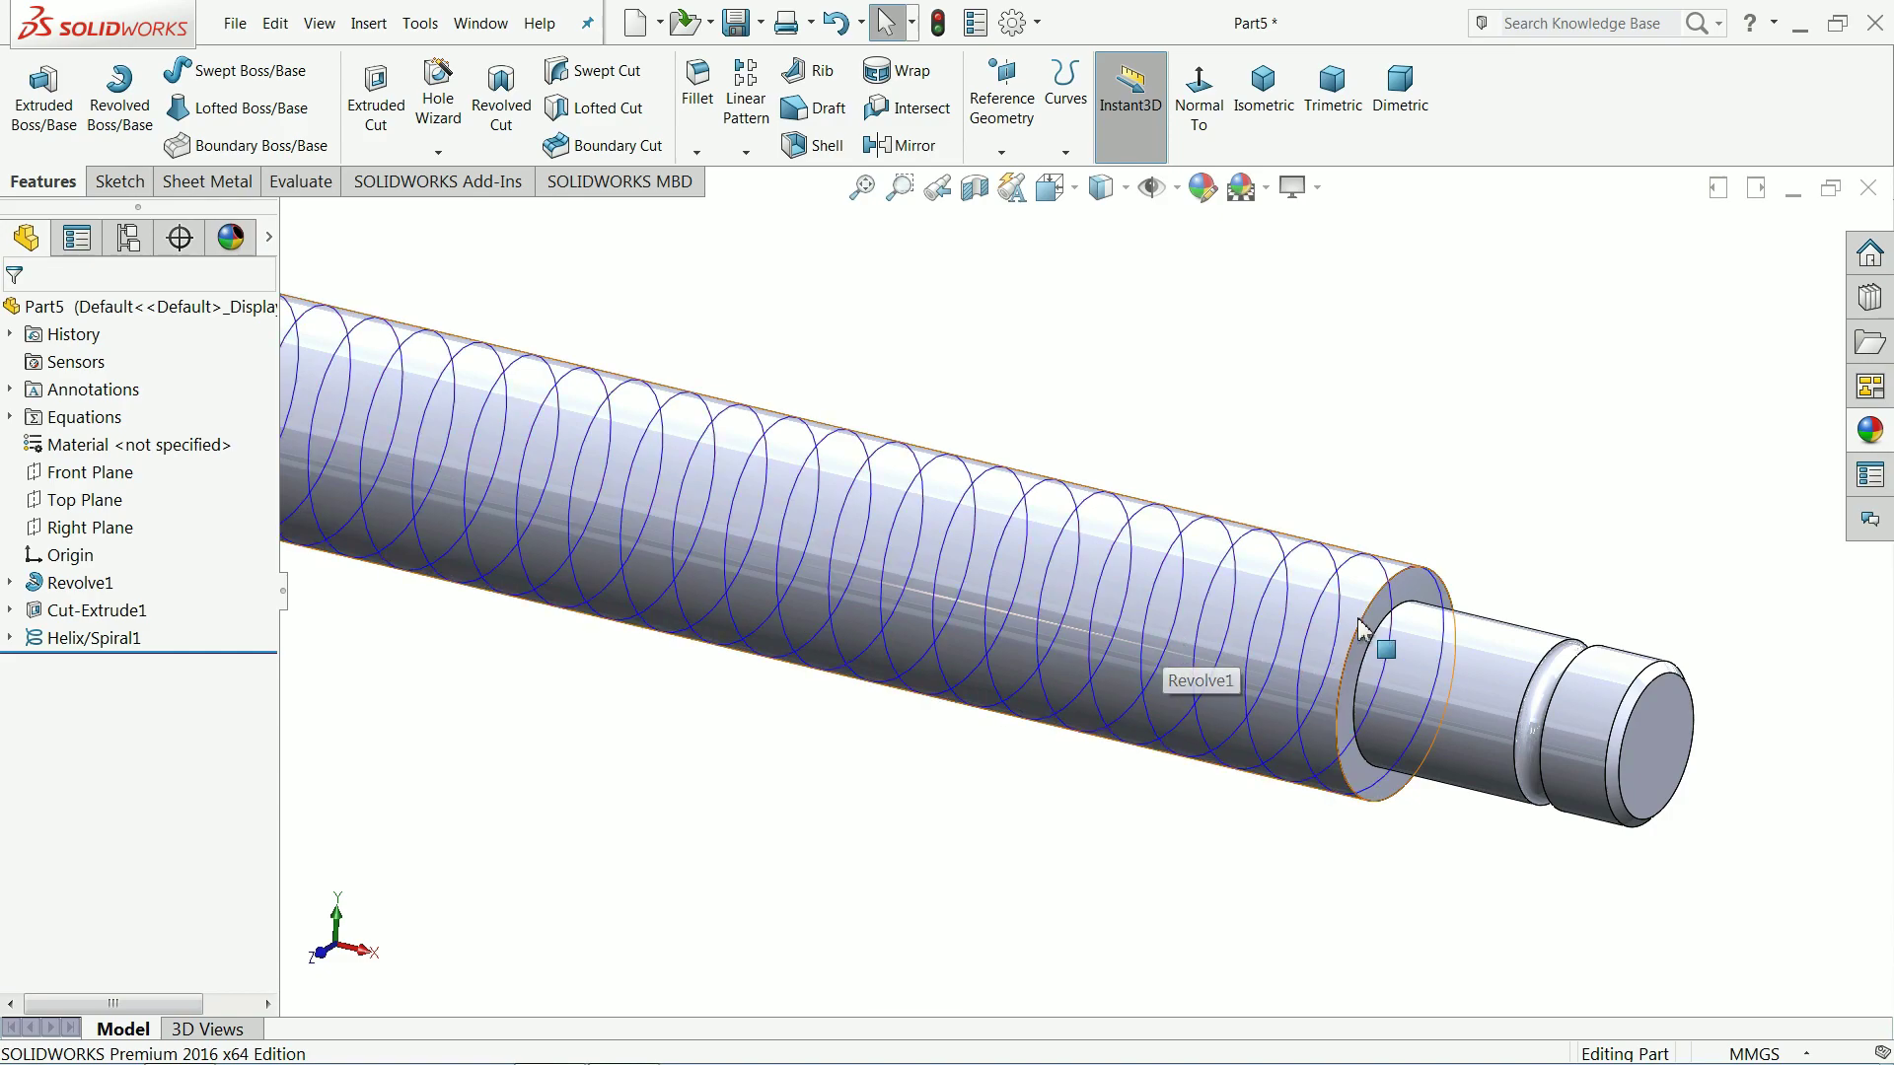
Step: Open a face-on sketch on the Front Plane, zoomed to the thread end
left_click(47, 477)
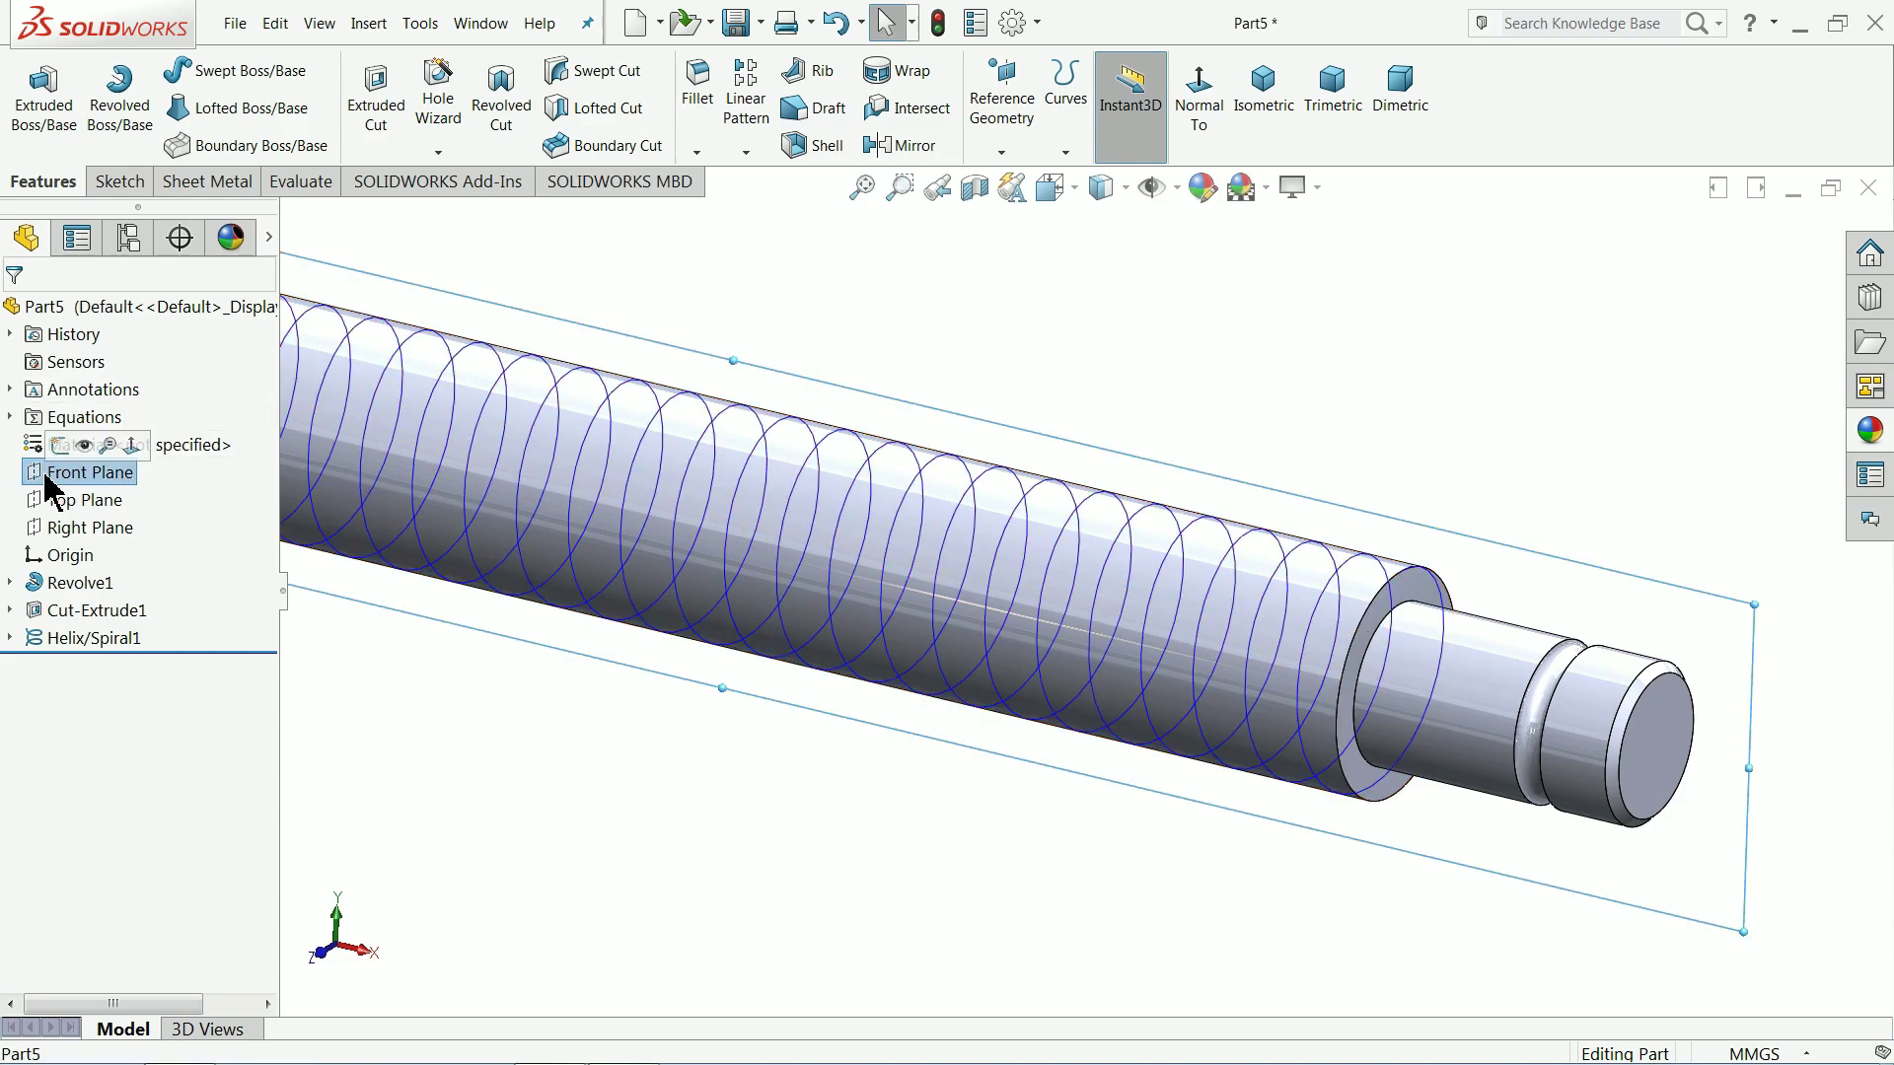
left_click(61, 445)
left_click(1093, 91)
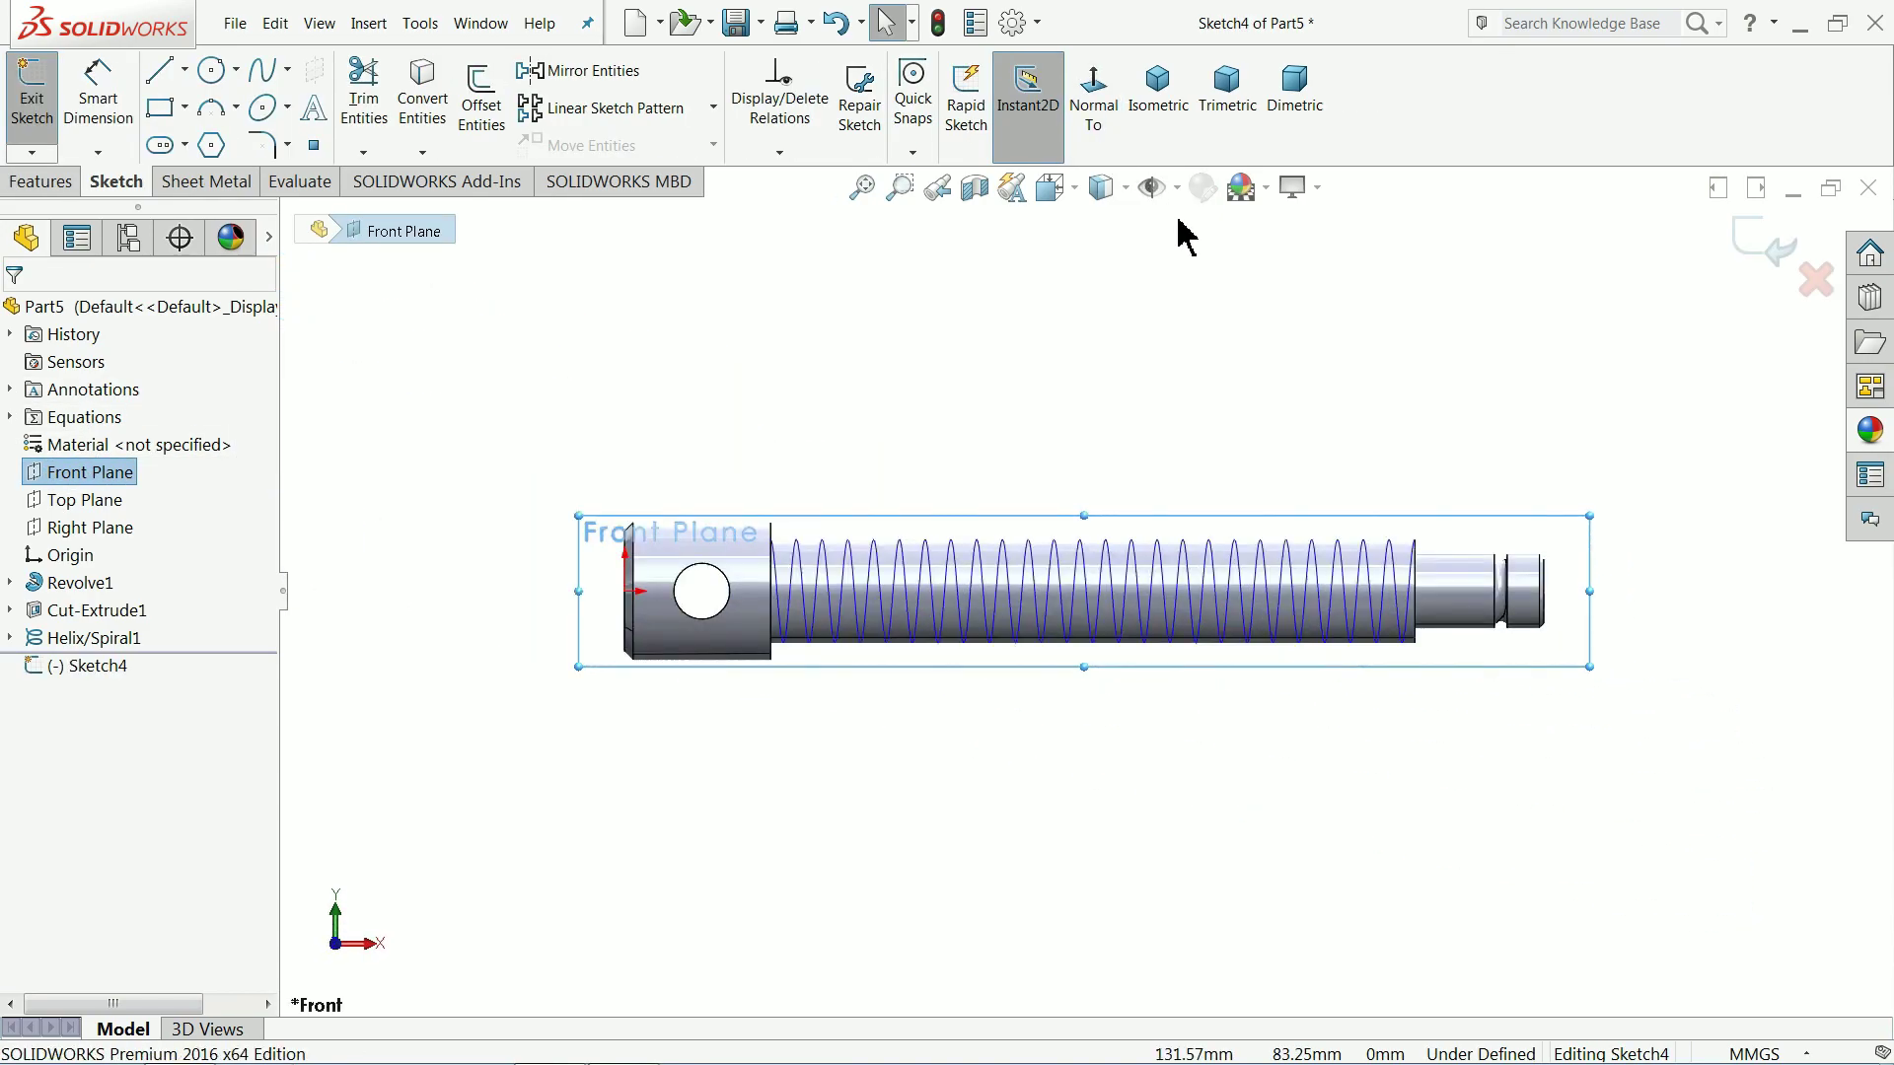
scroll(1424, 553, "down", 6)
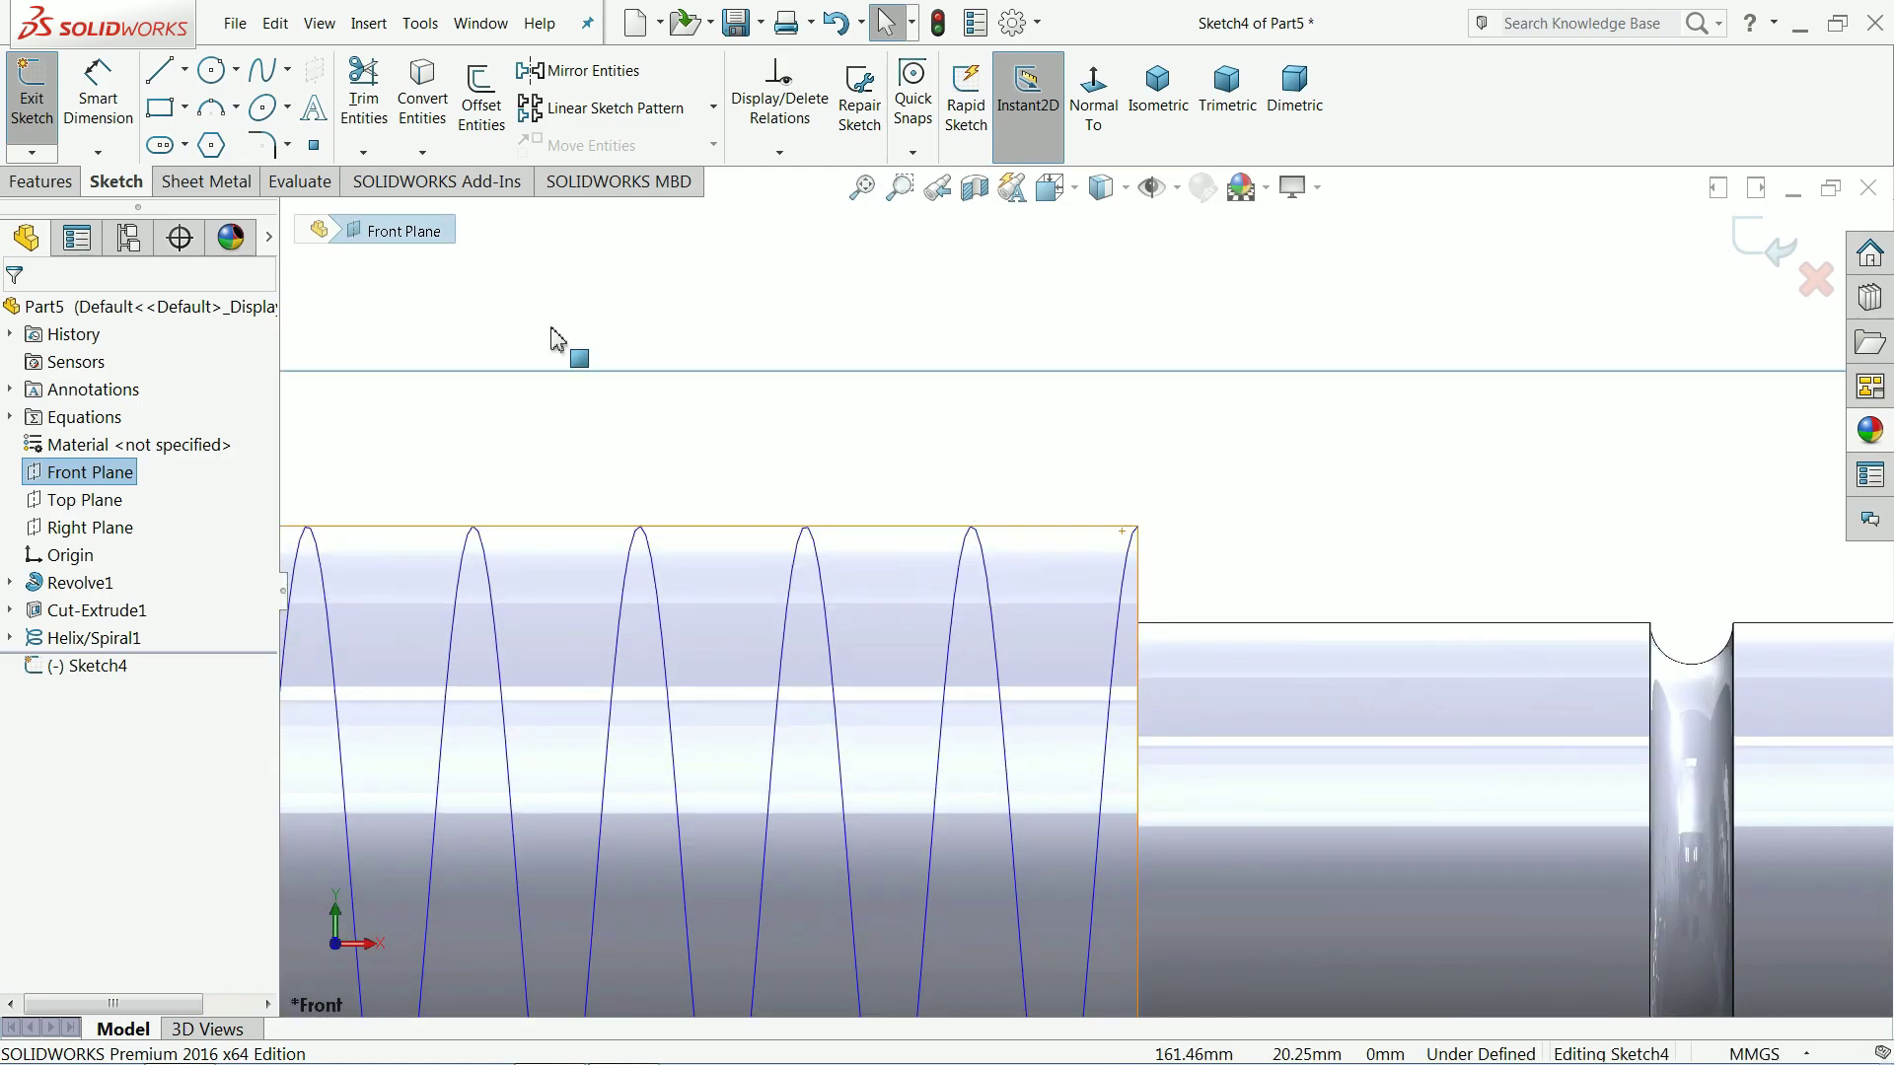
left_click(186, 108)
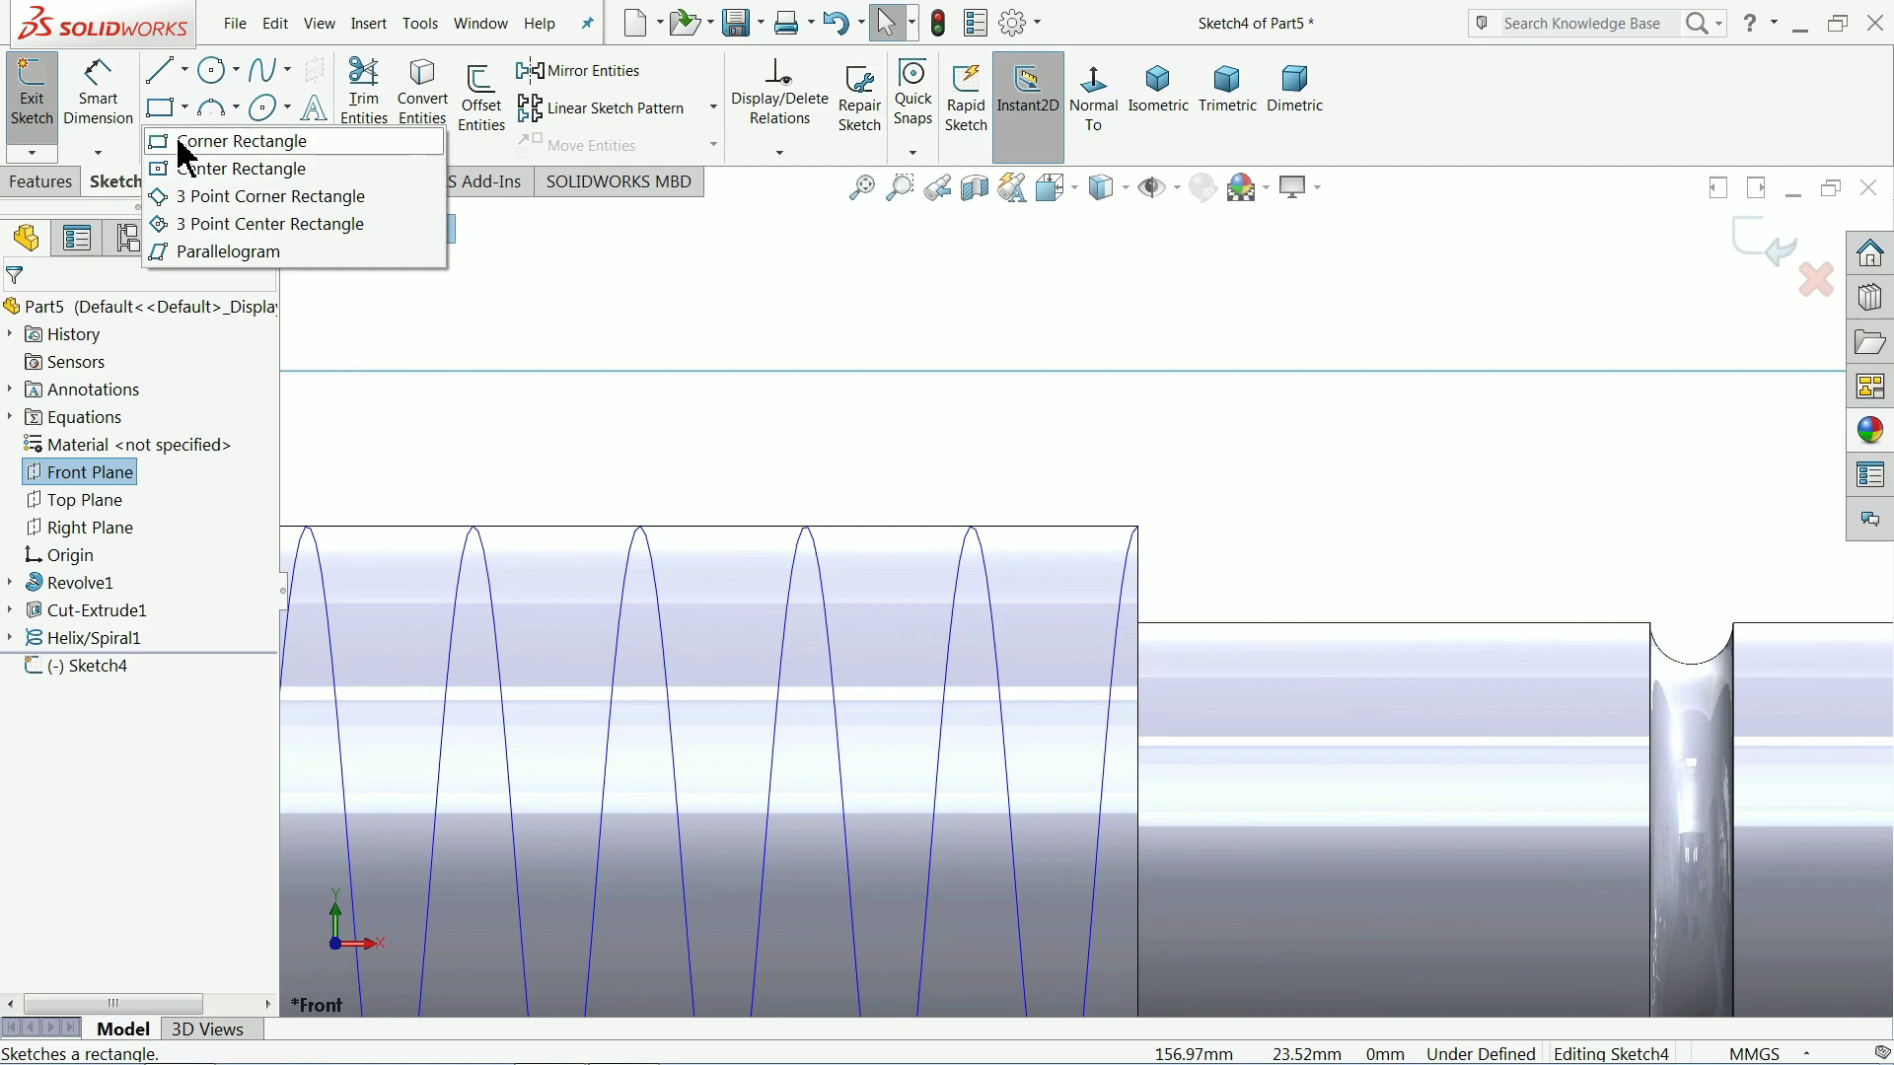
Step: Draw a corner rectangle beside the end of the helix
left_click(242, 141)
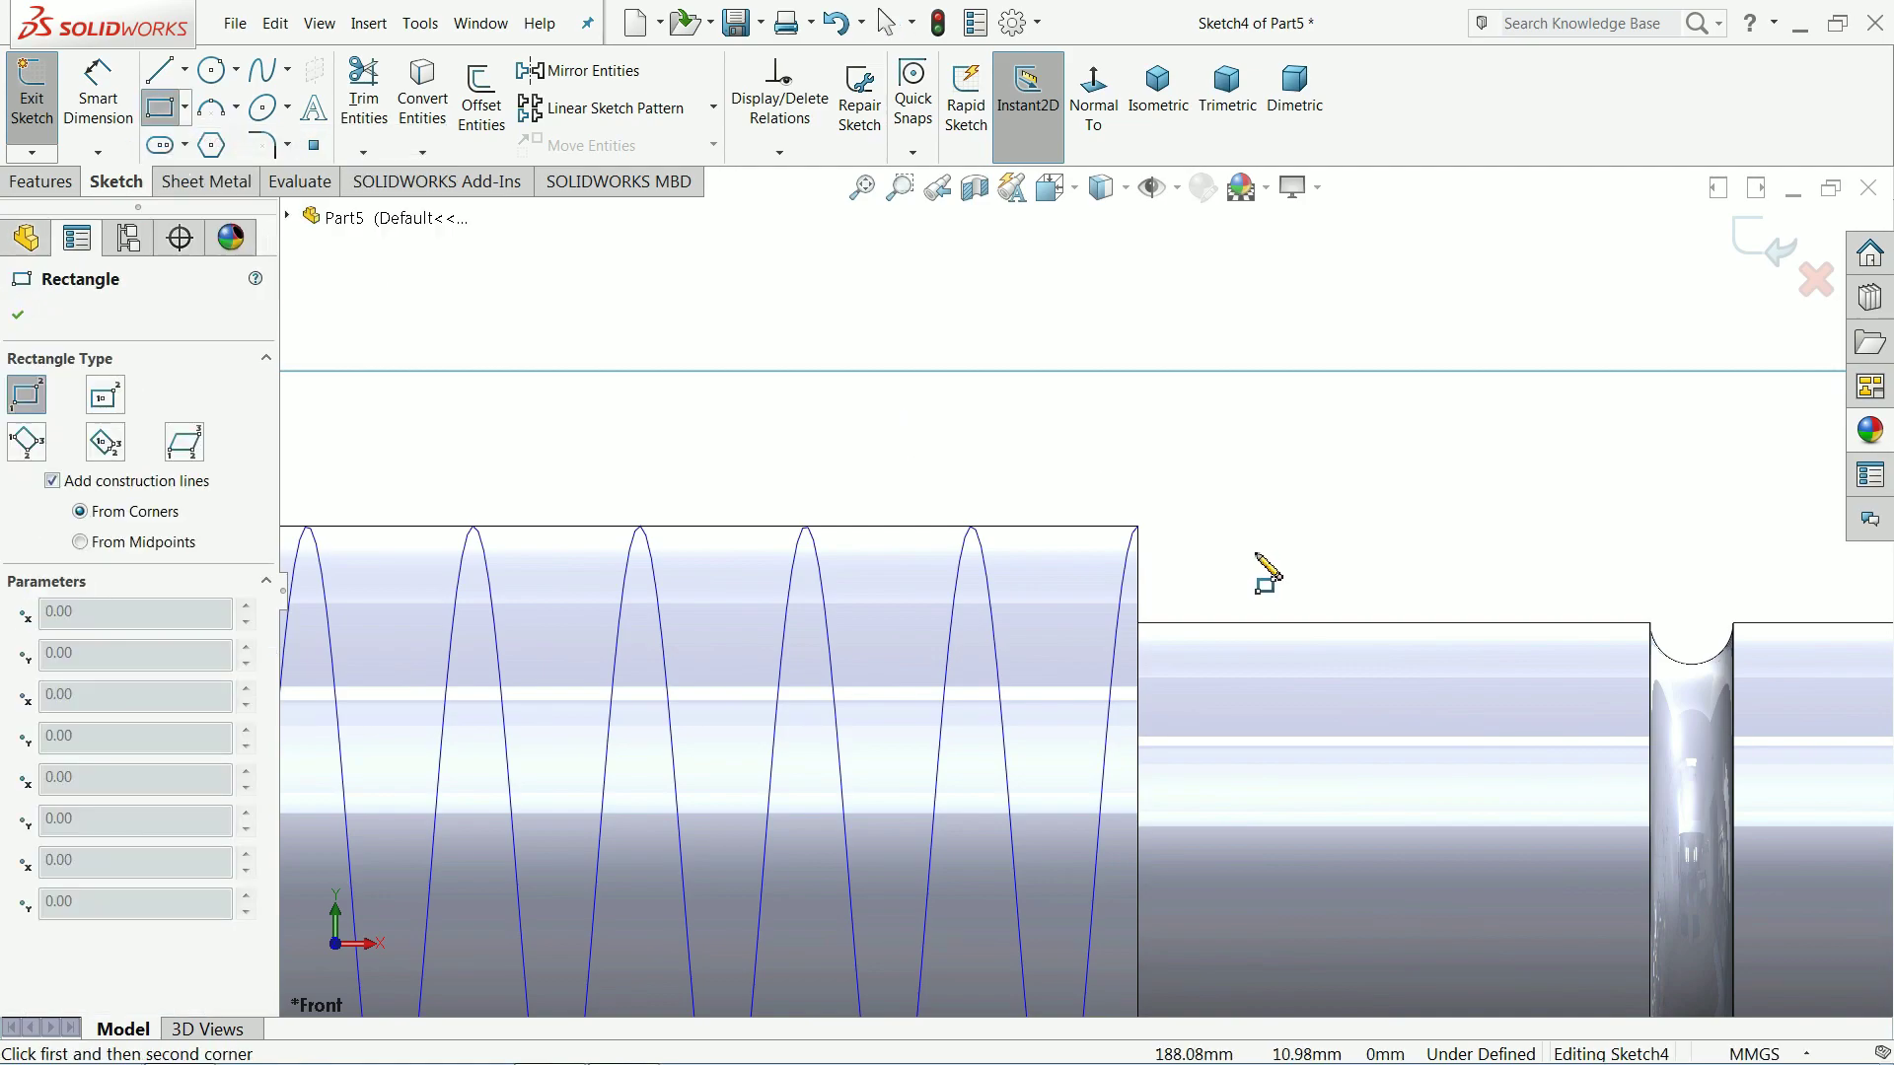
scroll(1258, 562, "down", 5)
left_click(1040, 543)
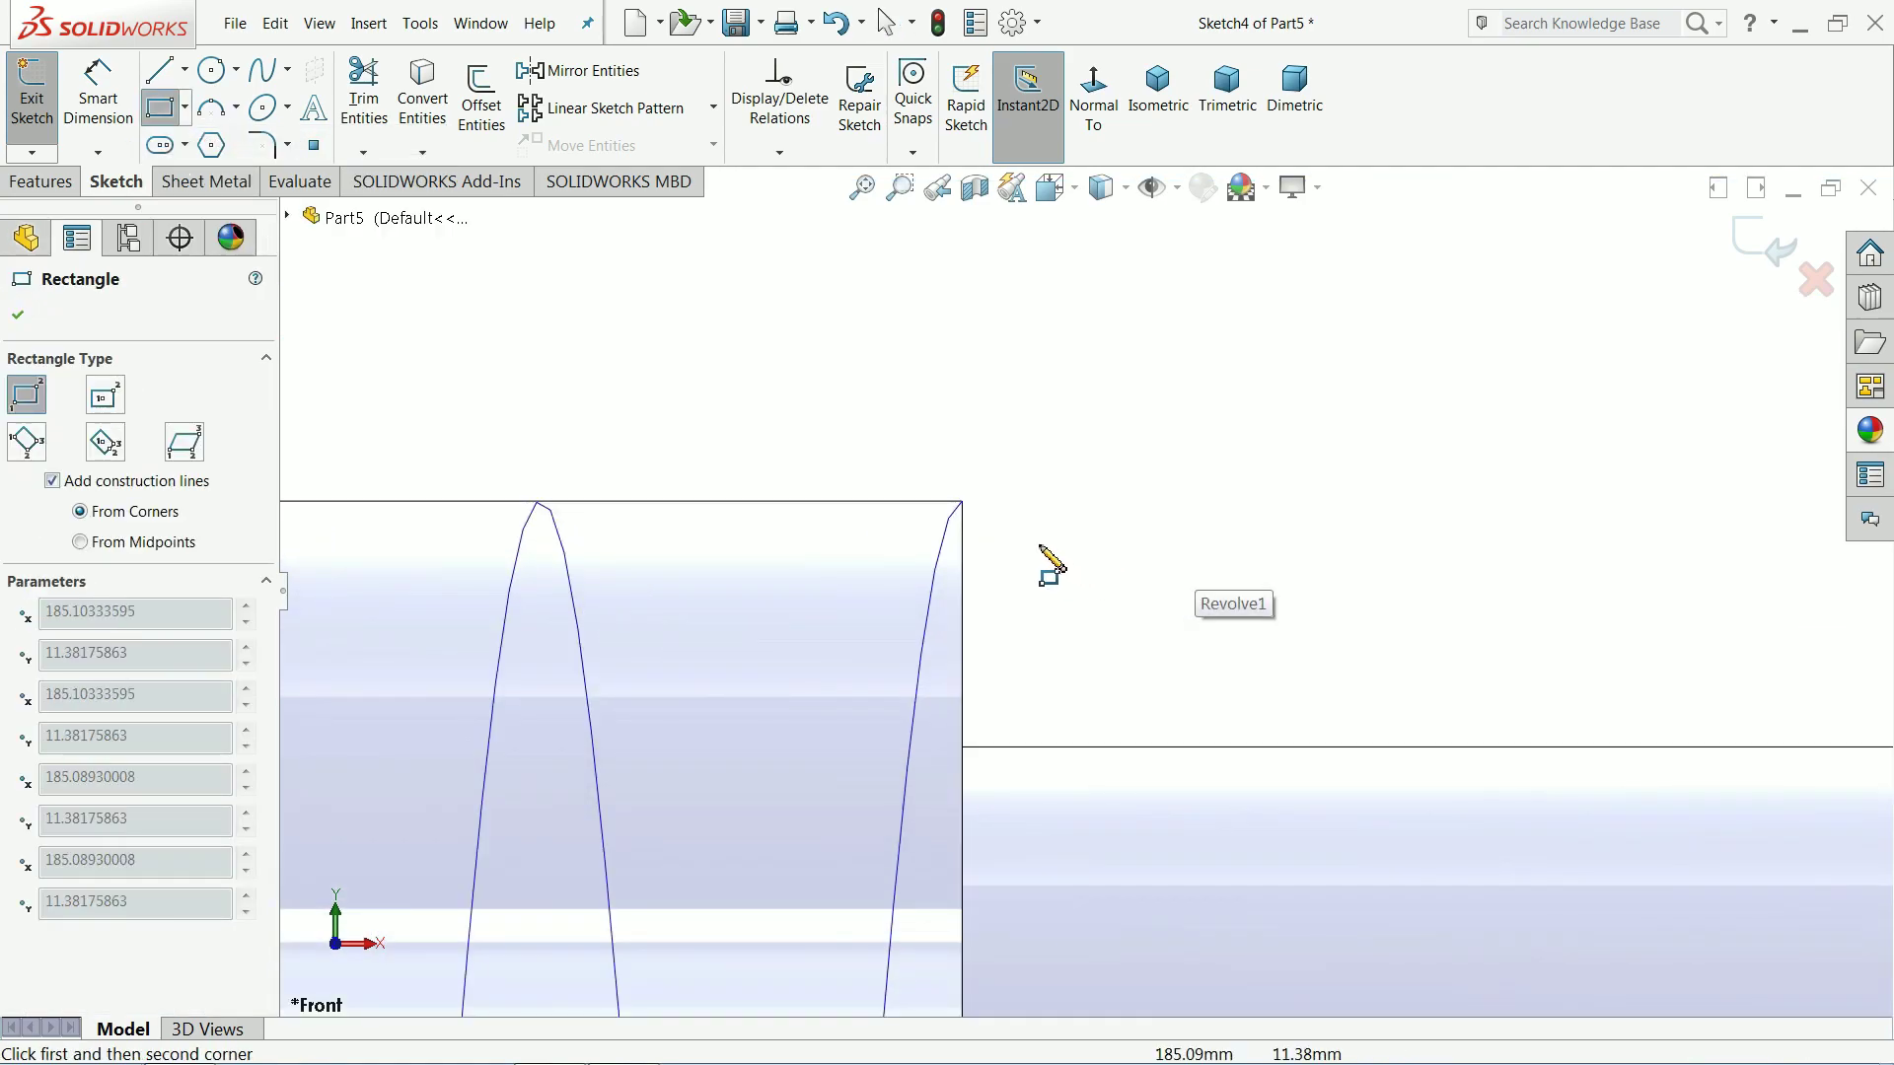
left_click(1254, 349)
Step: Dimension the rectangle 3 mm wide and 3 mm tall
left_click(100, 98)
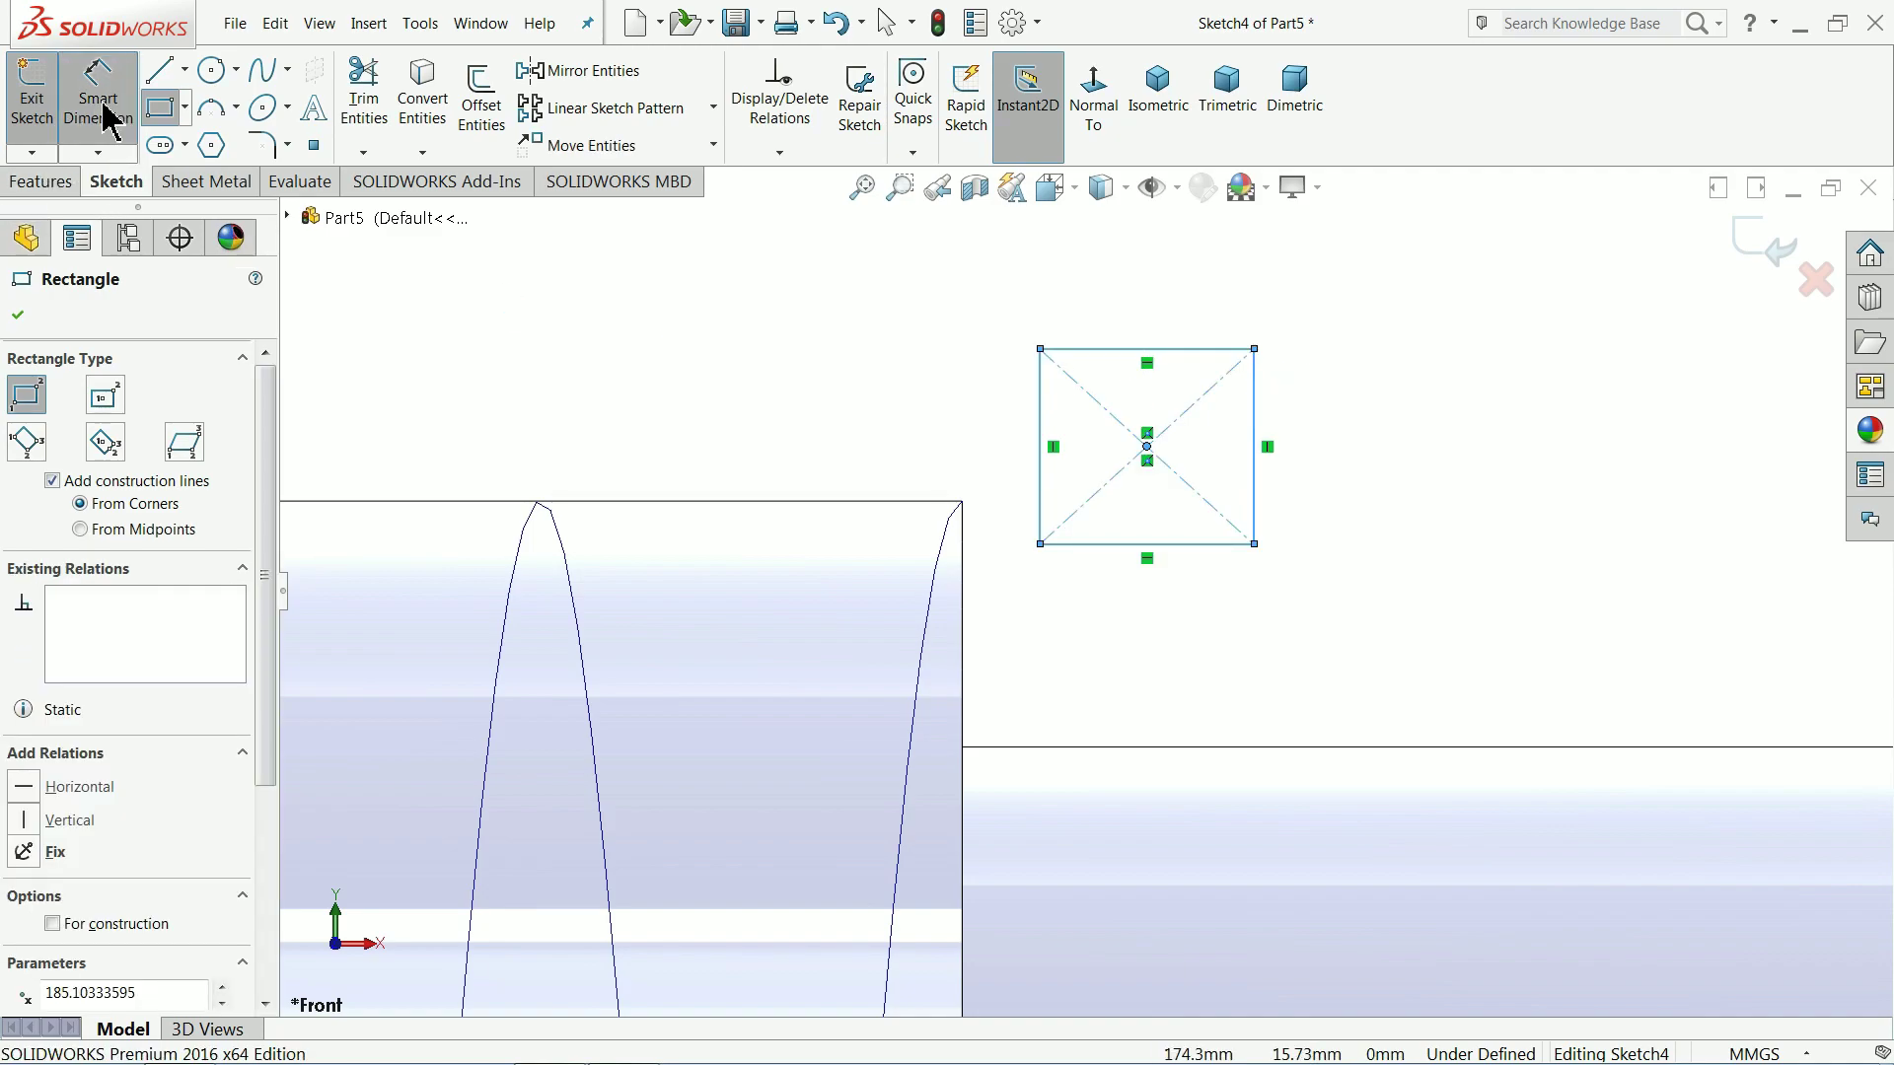
left_click(1134, 349)
left_click(1130, 306)
type("3")
key("Return")
left_click(1258, 434)
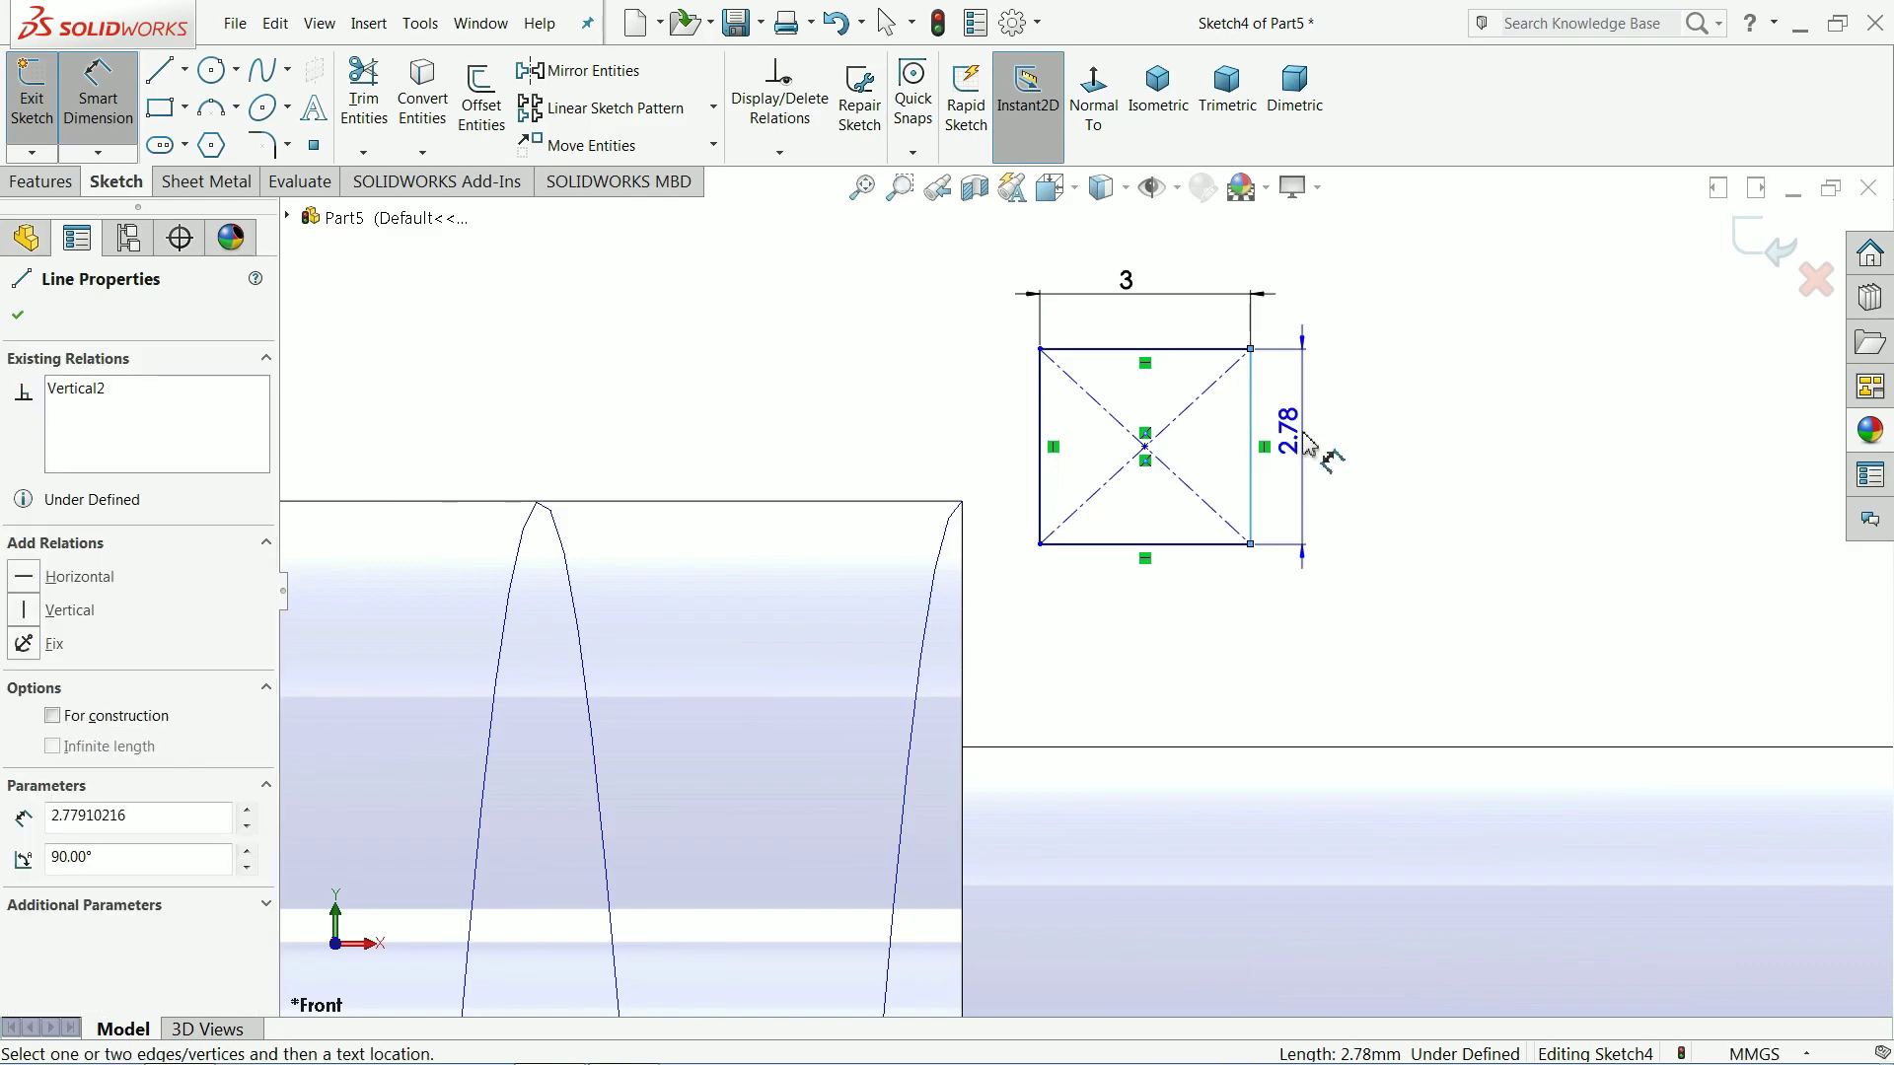
left_click(1317, 446)
left_click(1188, 435)
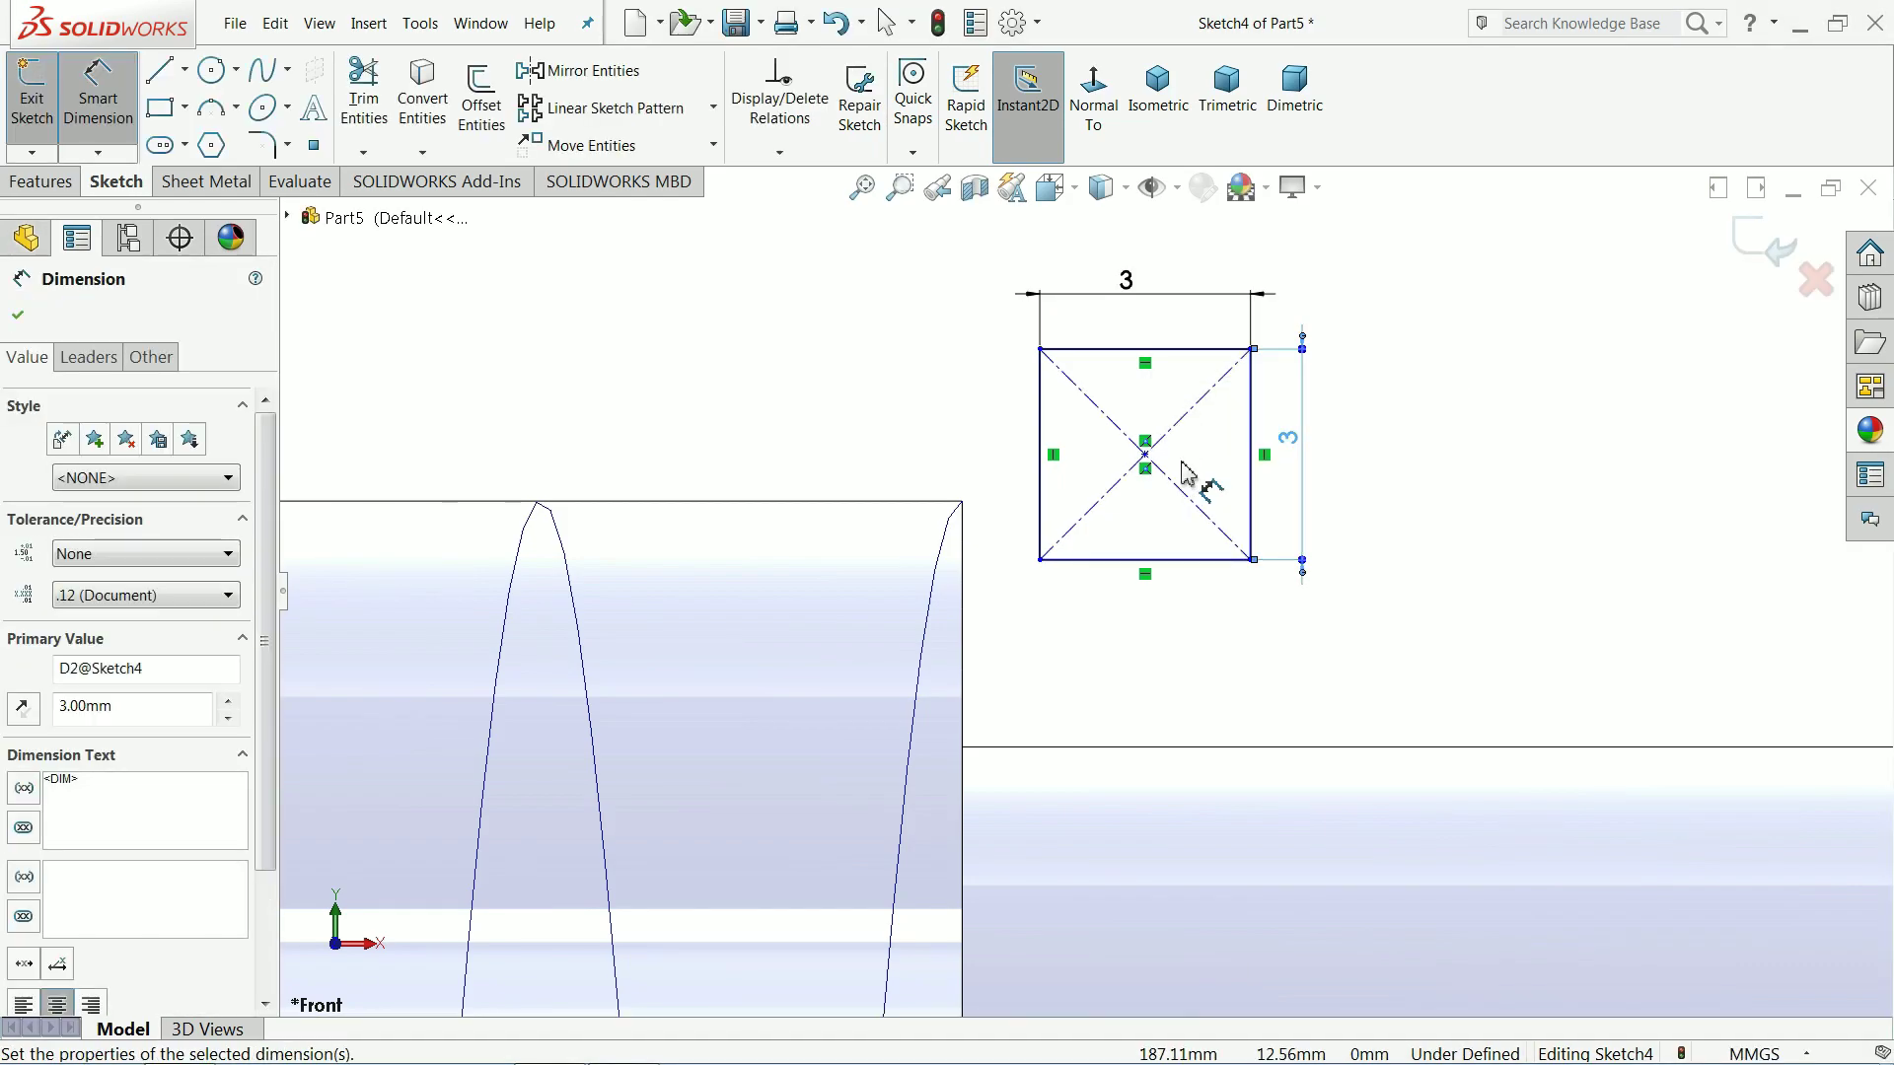
left_click(13, 317)
scroll(1031, 459, "down", 2)
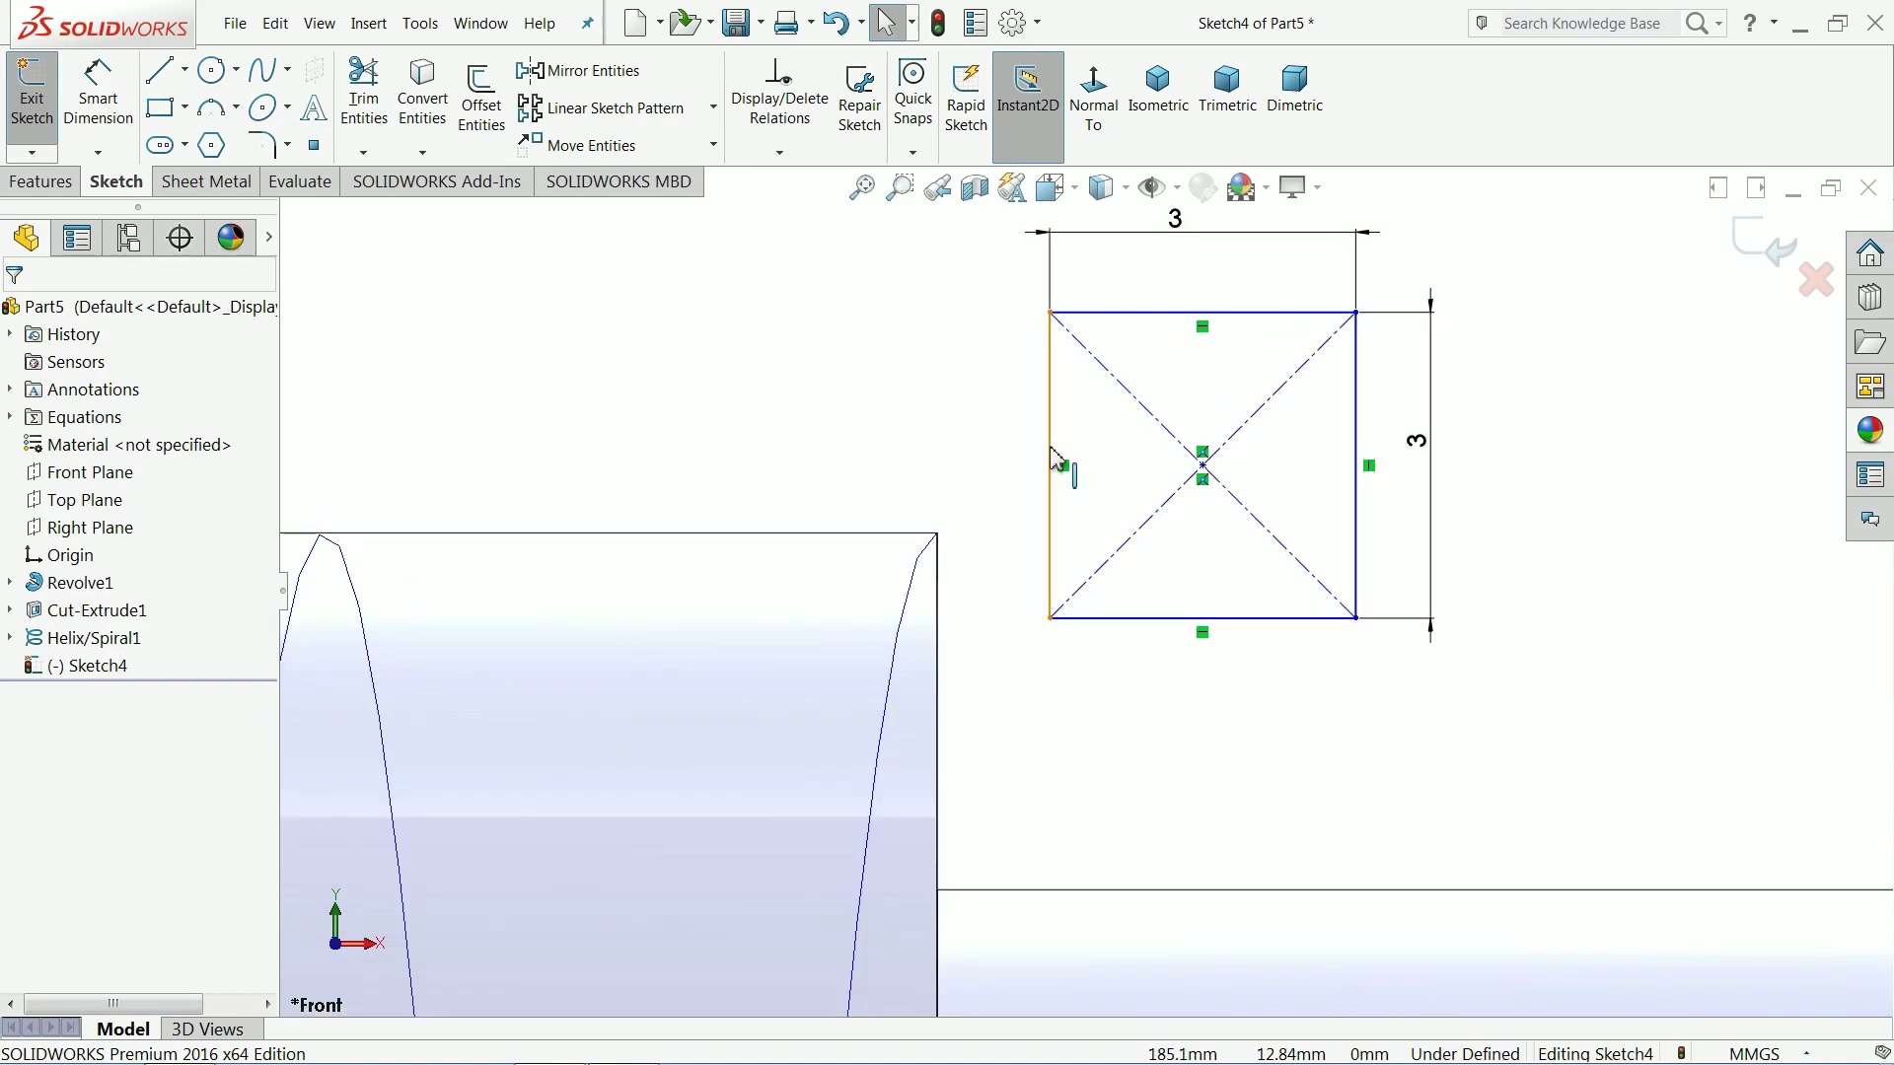
Step: Pierce the square's left-edge midpoint onto the helix and exit Sketch4
left_click(1052, 471)
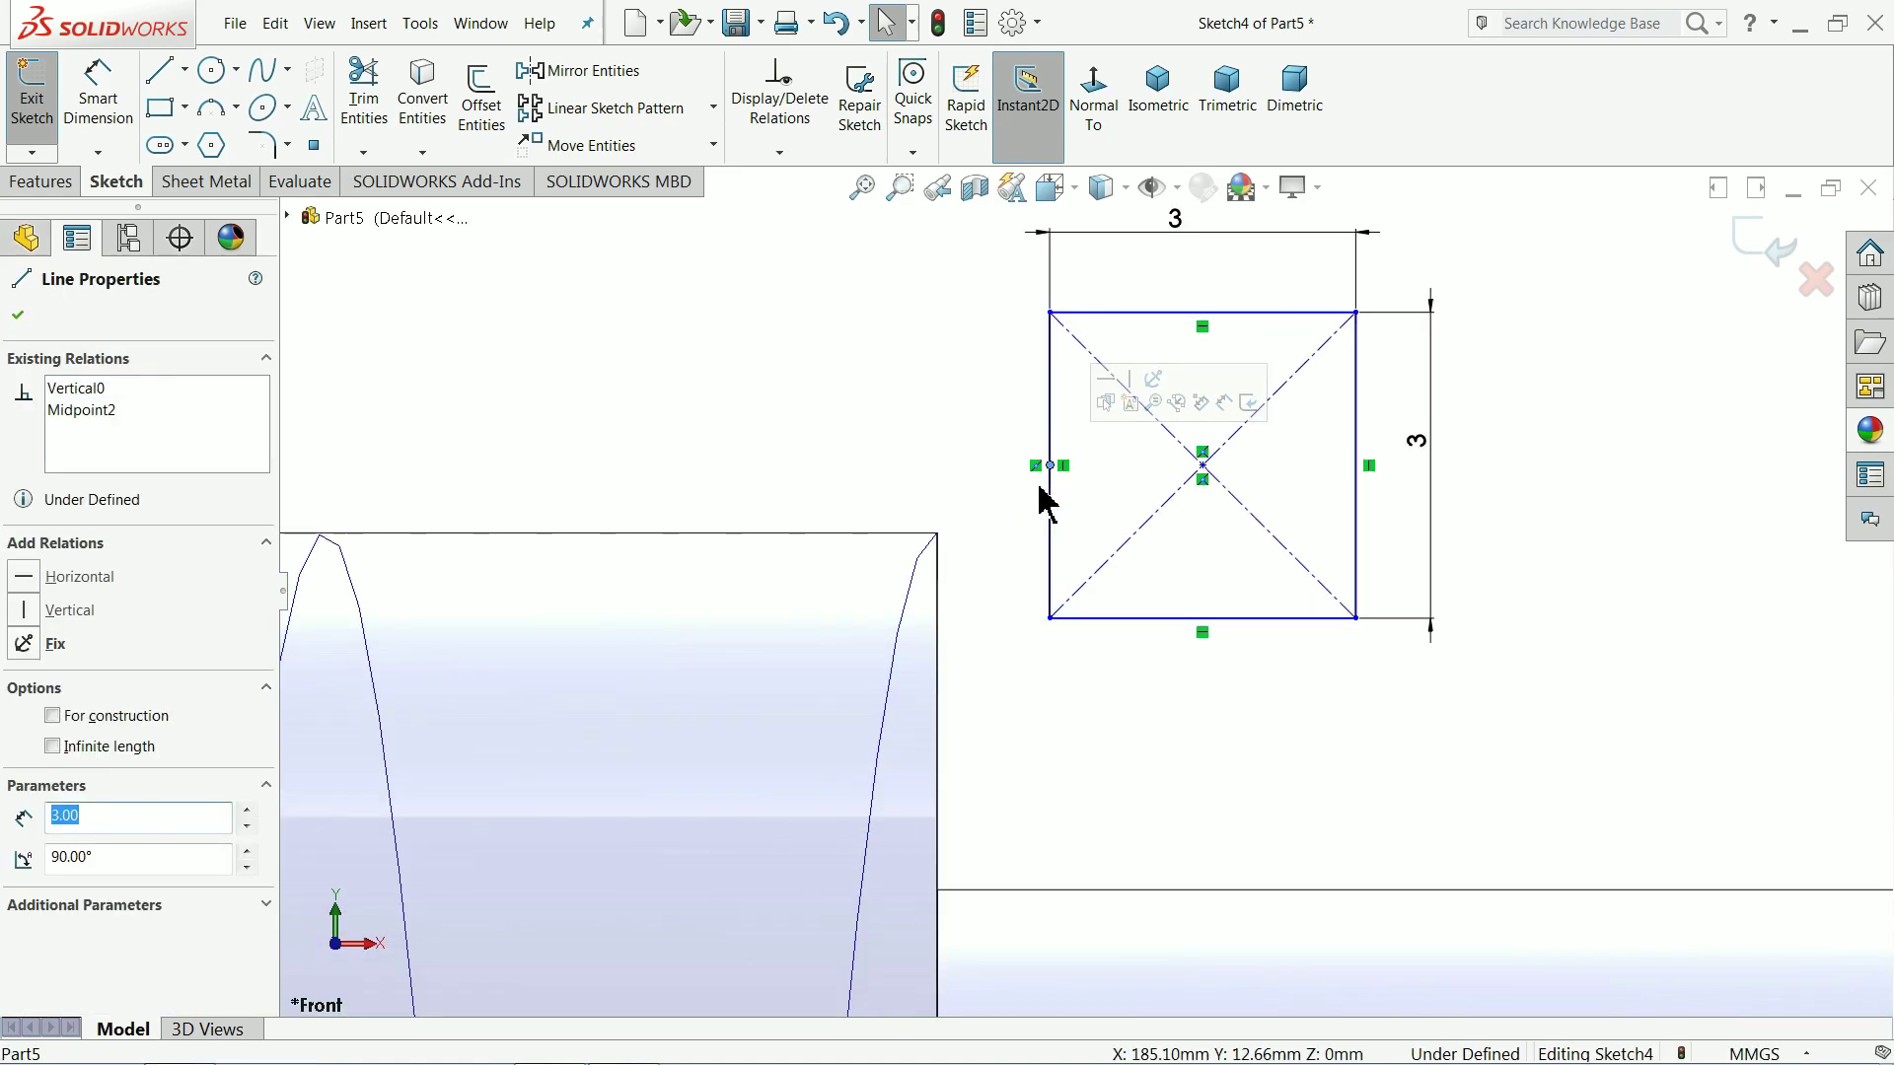
left_click(927, 564, "ctrl")
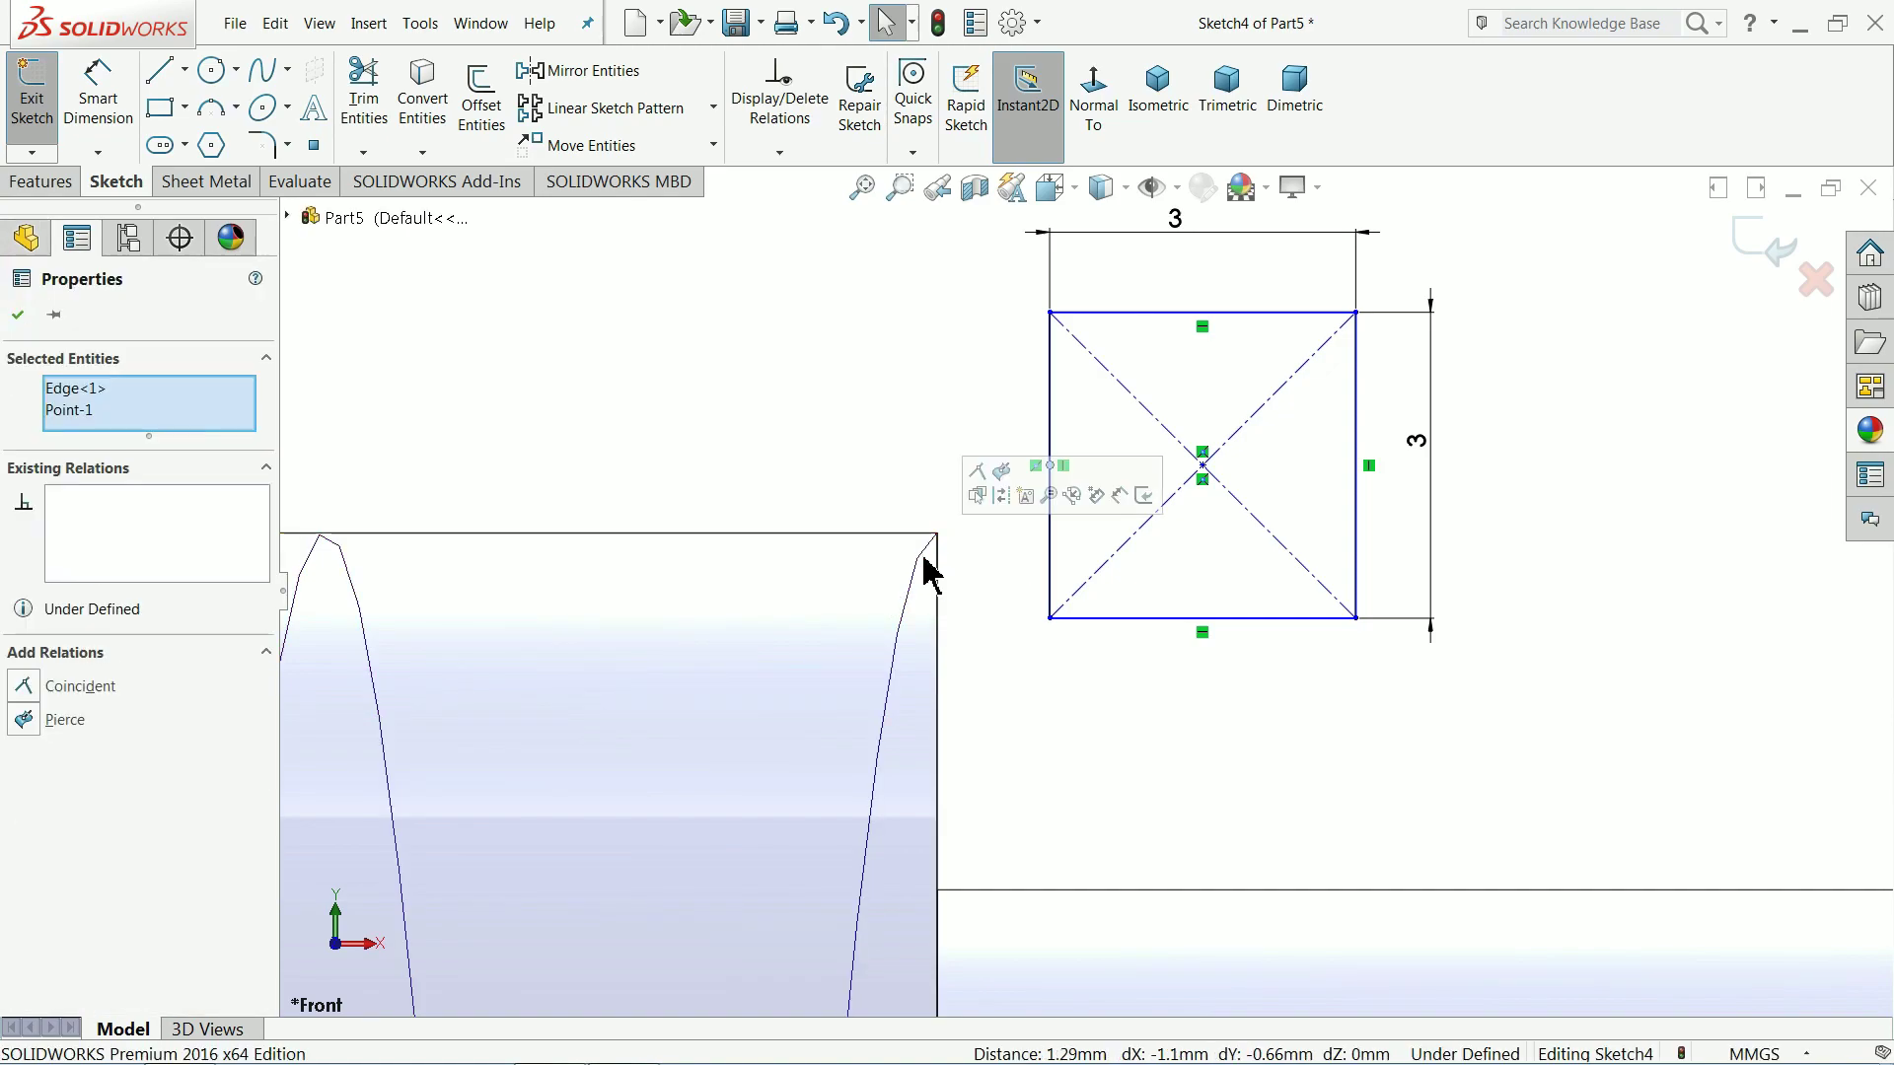
left_click(1003, 473)
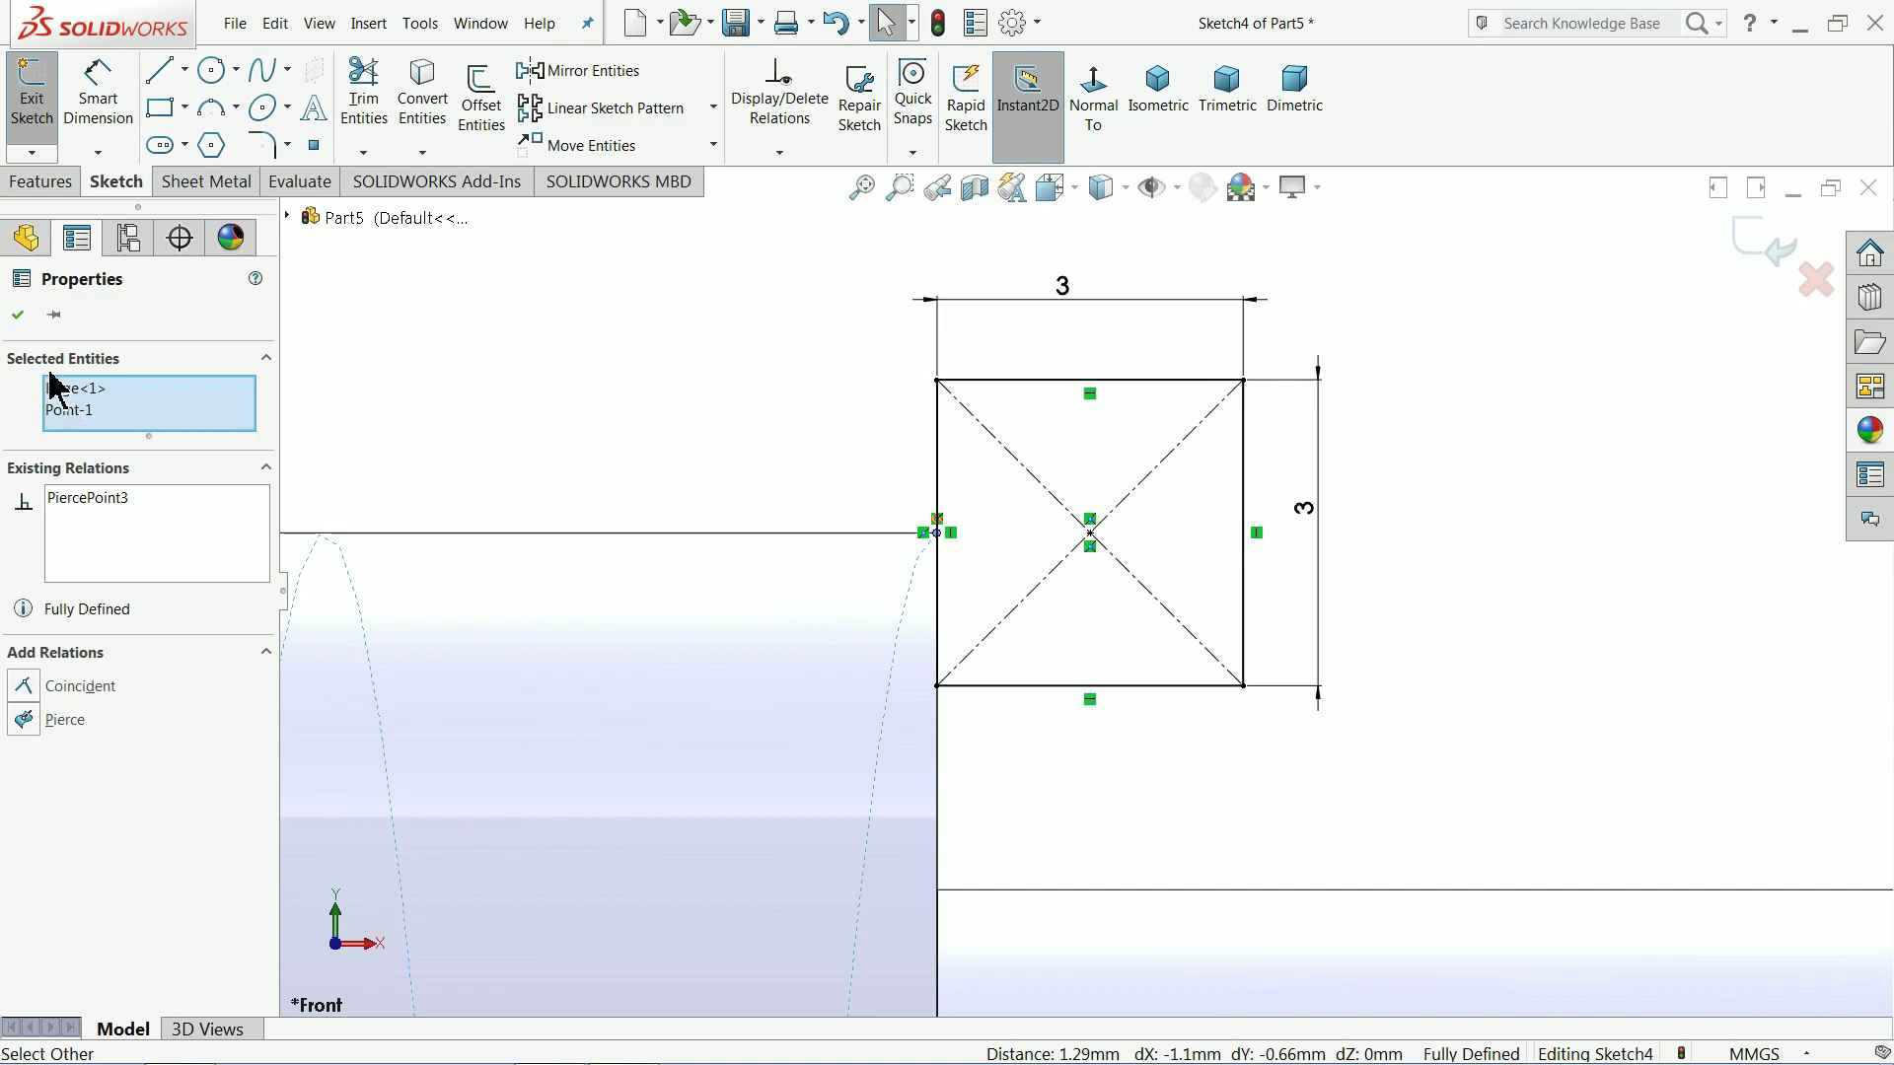
left_click(18, 315)
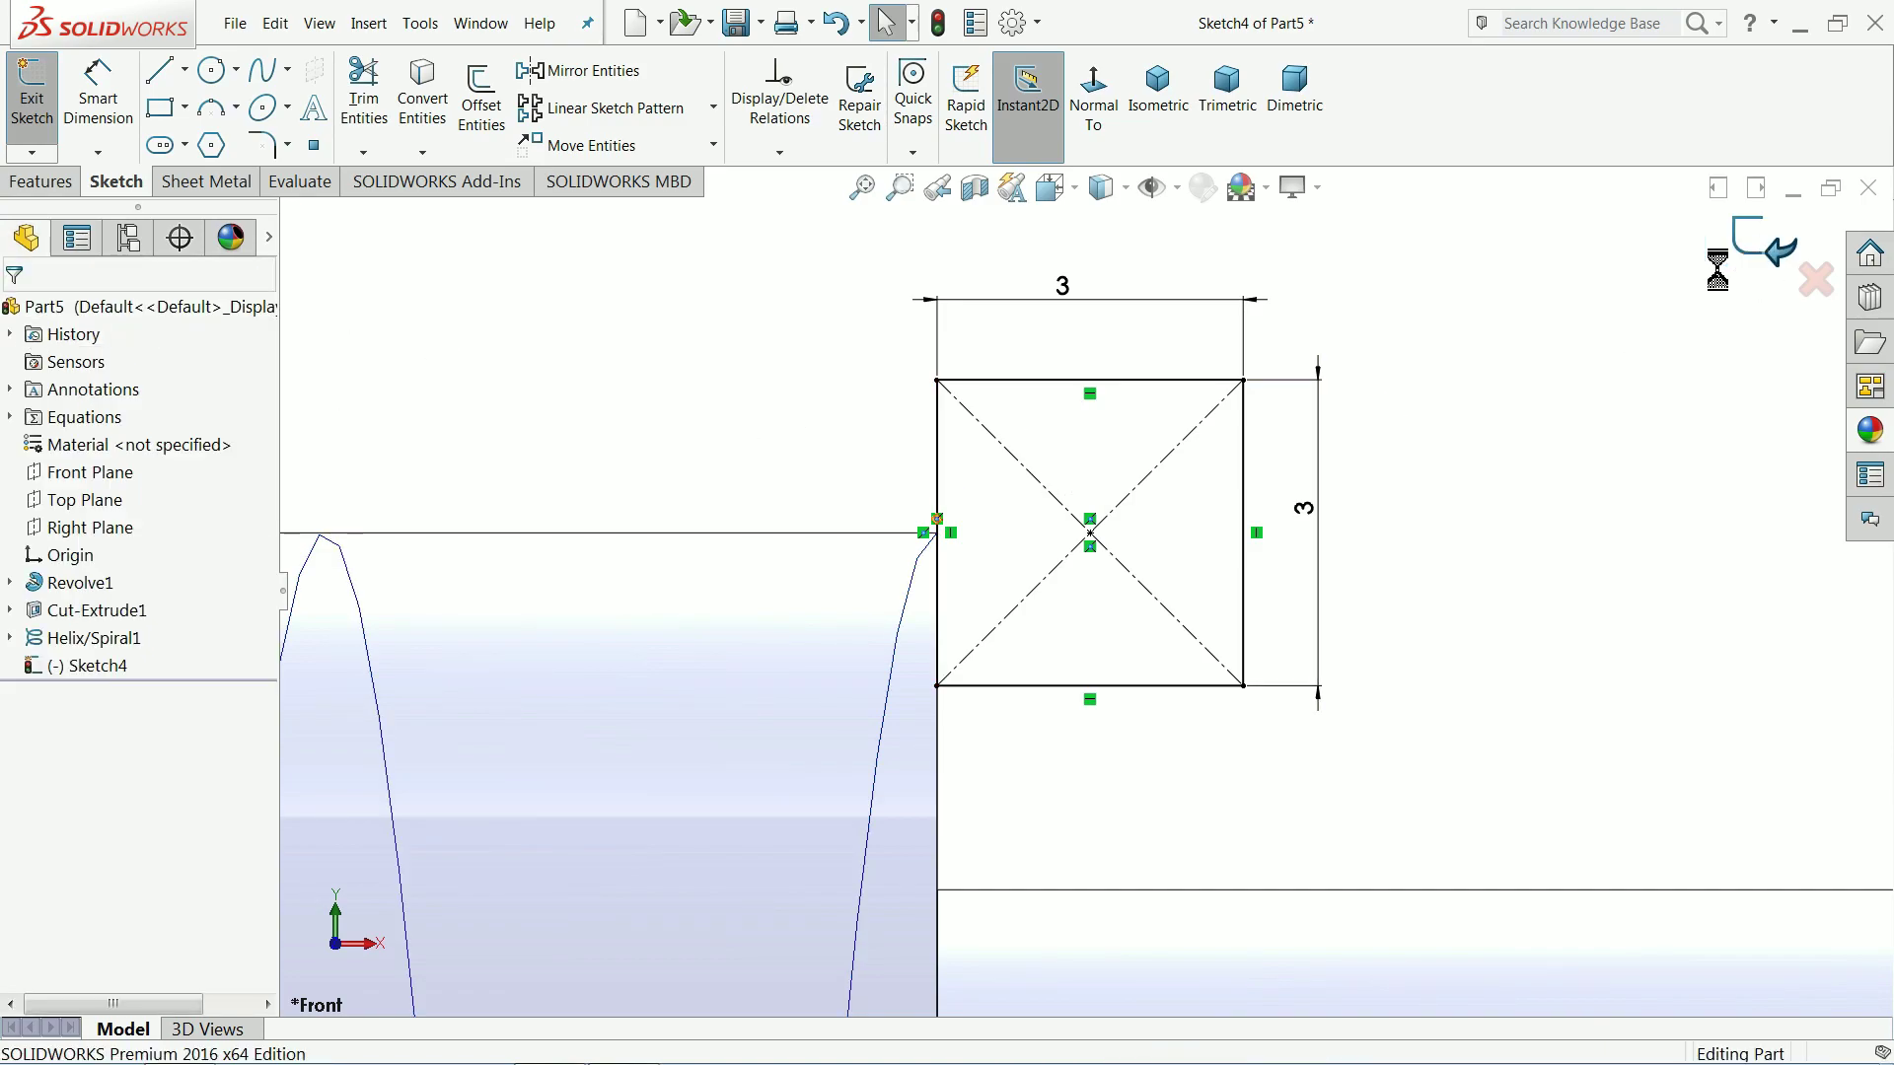
left_click(1761, 249)
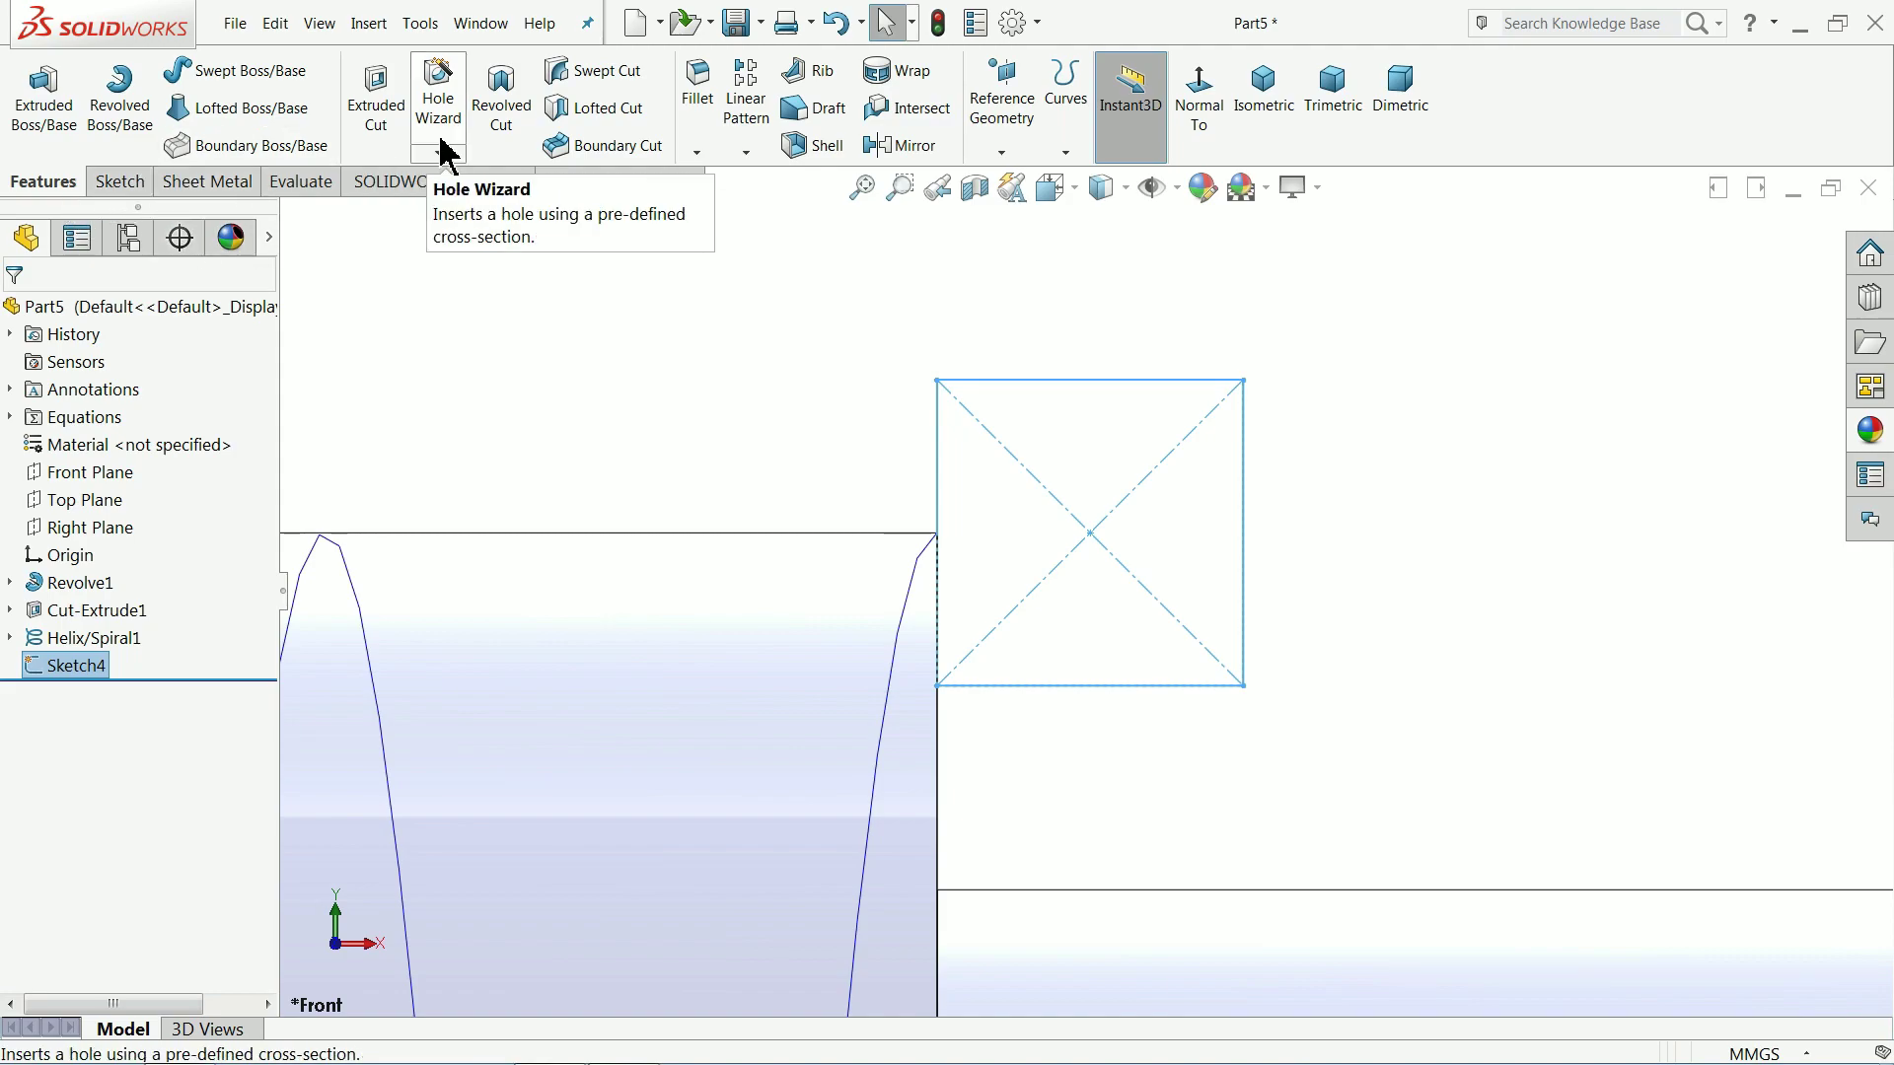
Step: Swept-cut the Sketch4 square profile along Helix/Spiral1 to form the square thread
left_click(632, 87)
scroll(1040, 444, "up", 8)
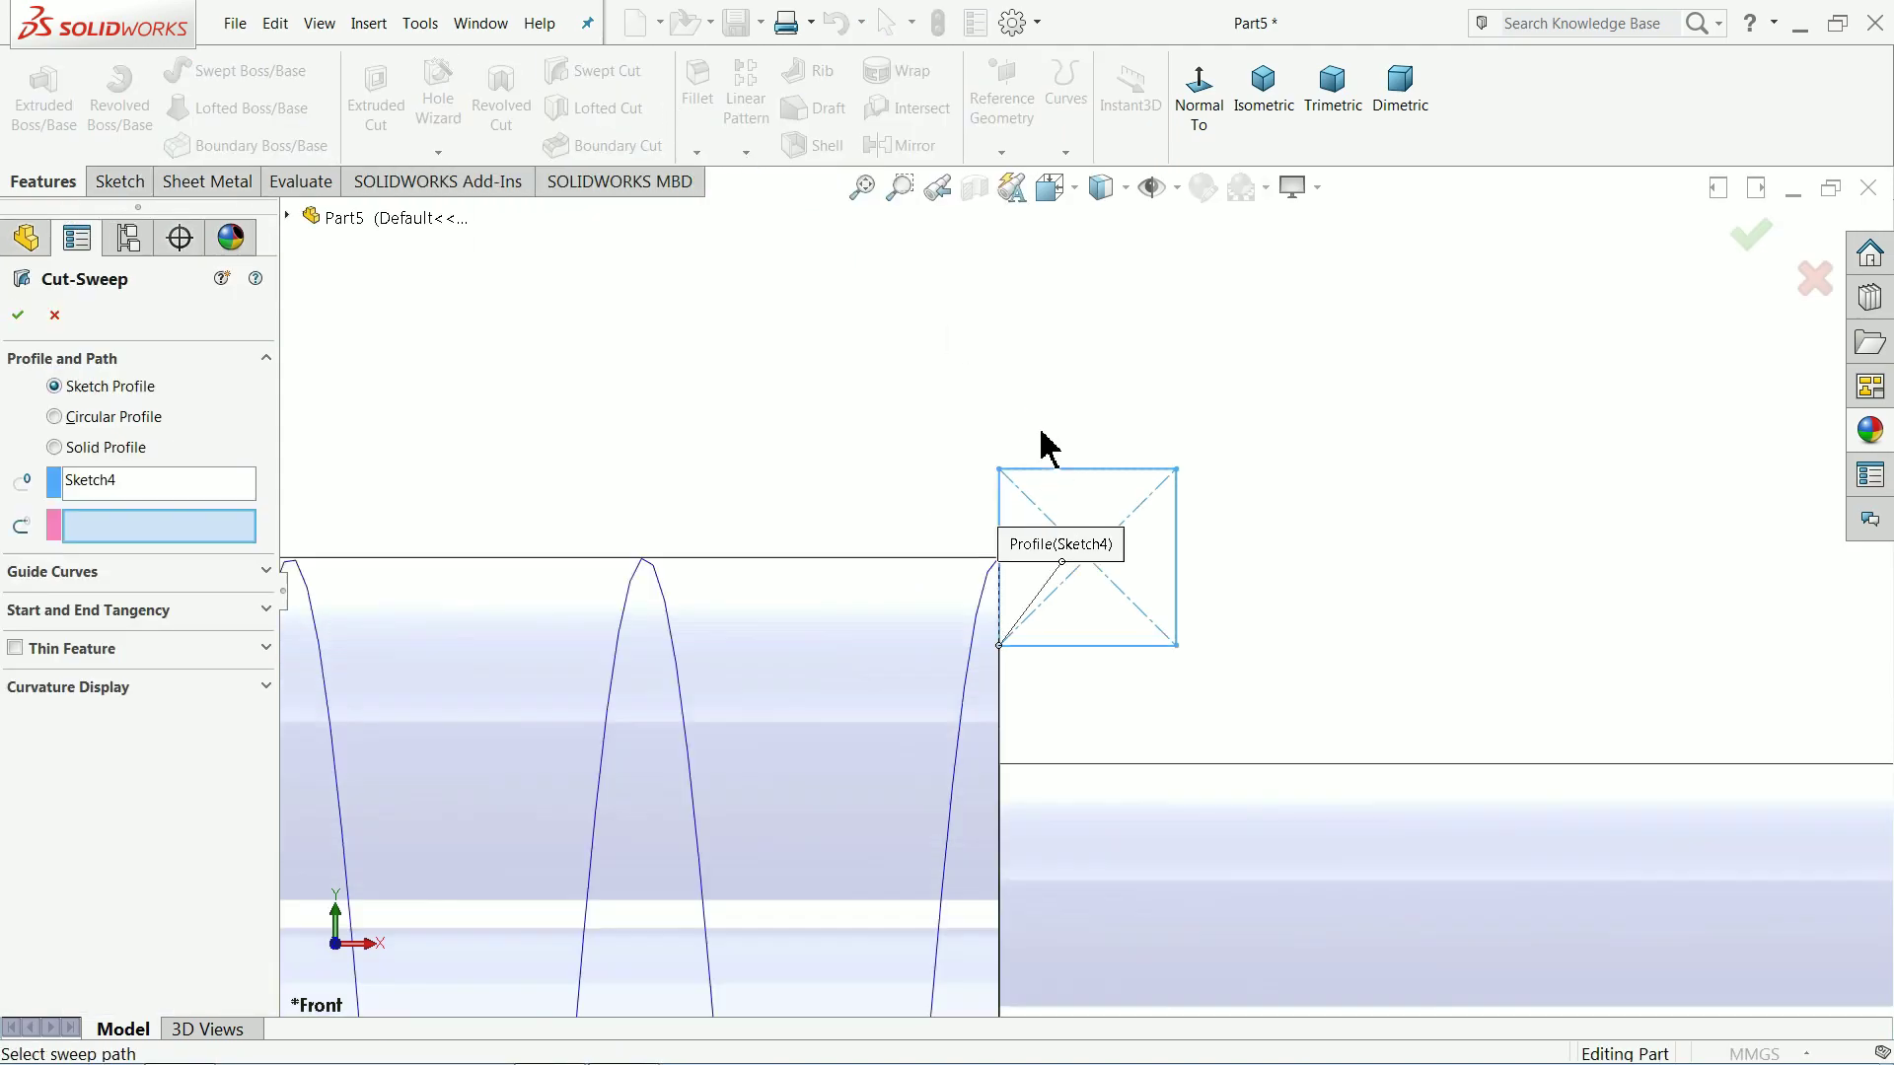
scroll(1098, 774, "down", 2)
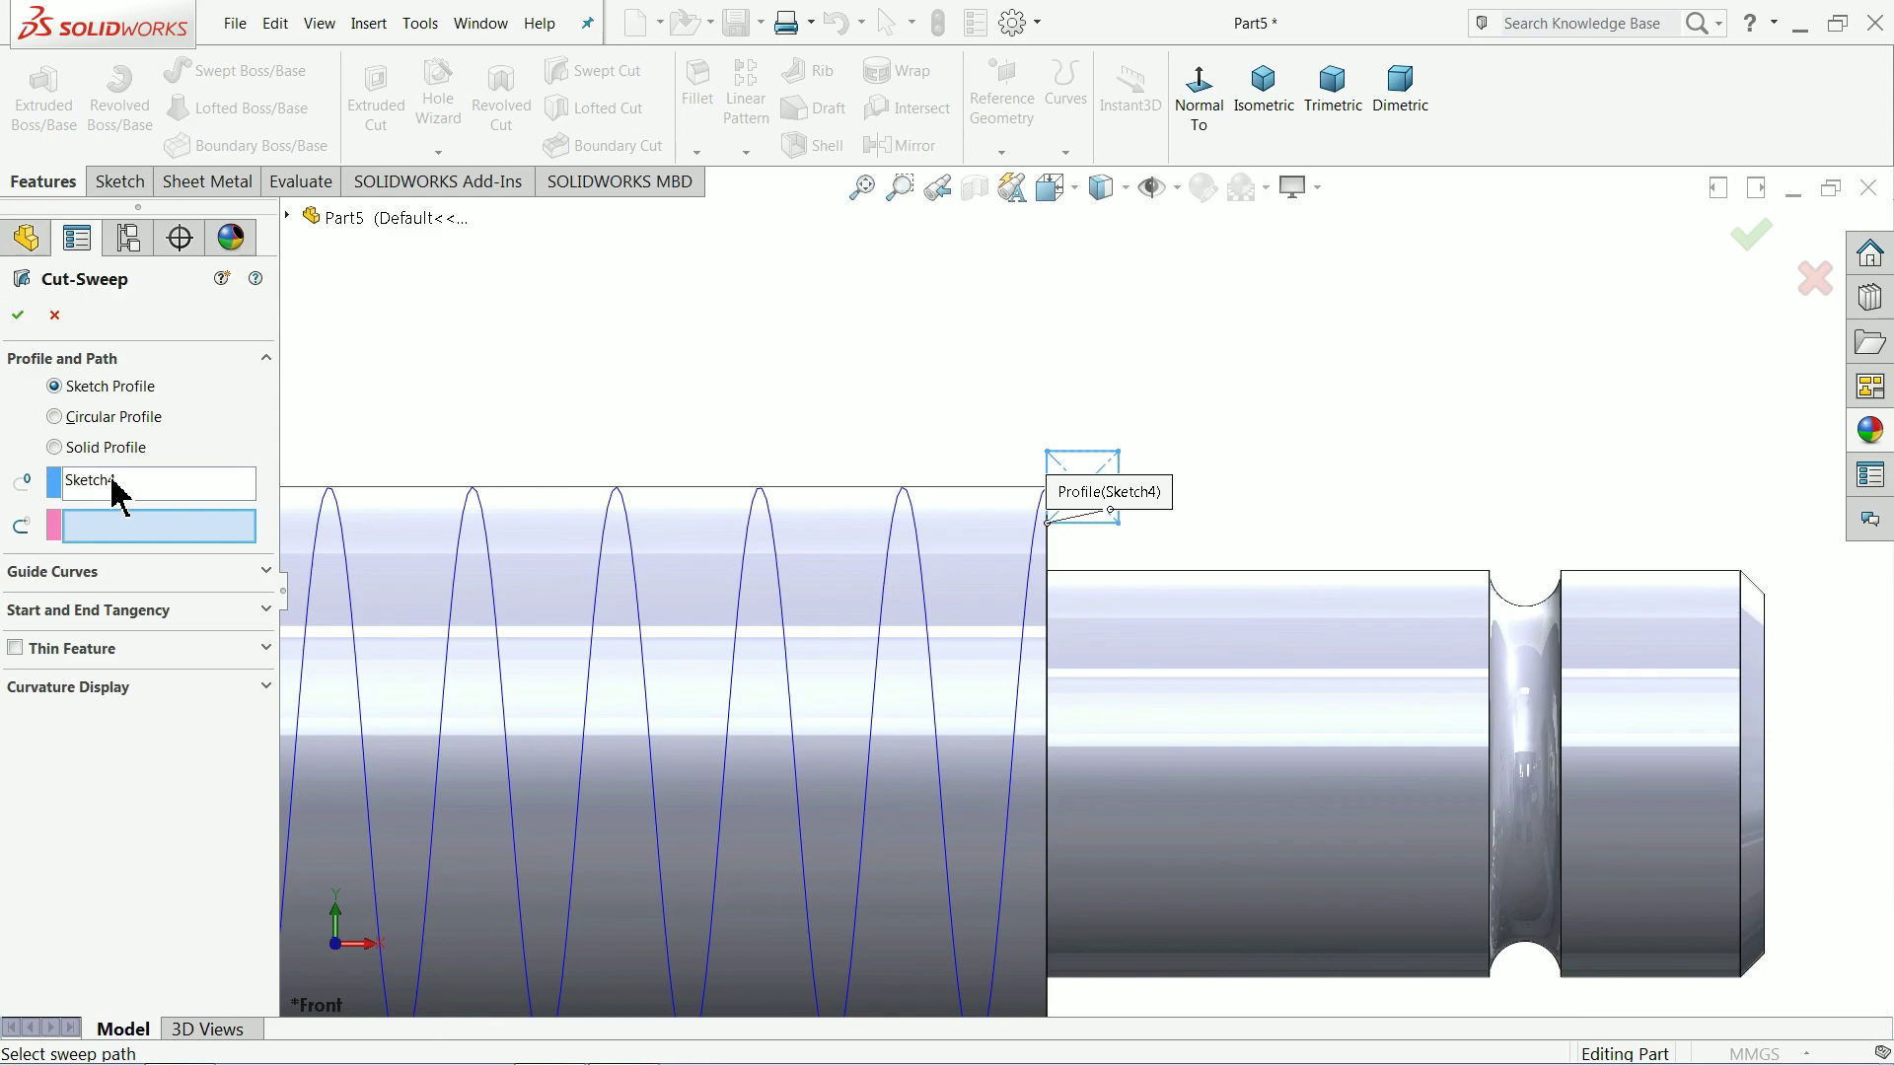
scroll(1133, 494, "down", 2)
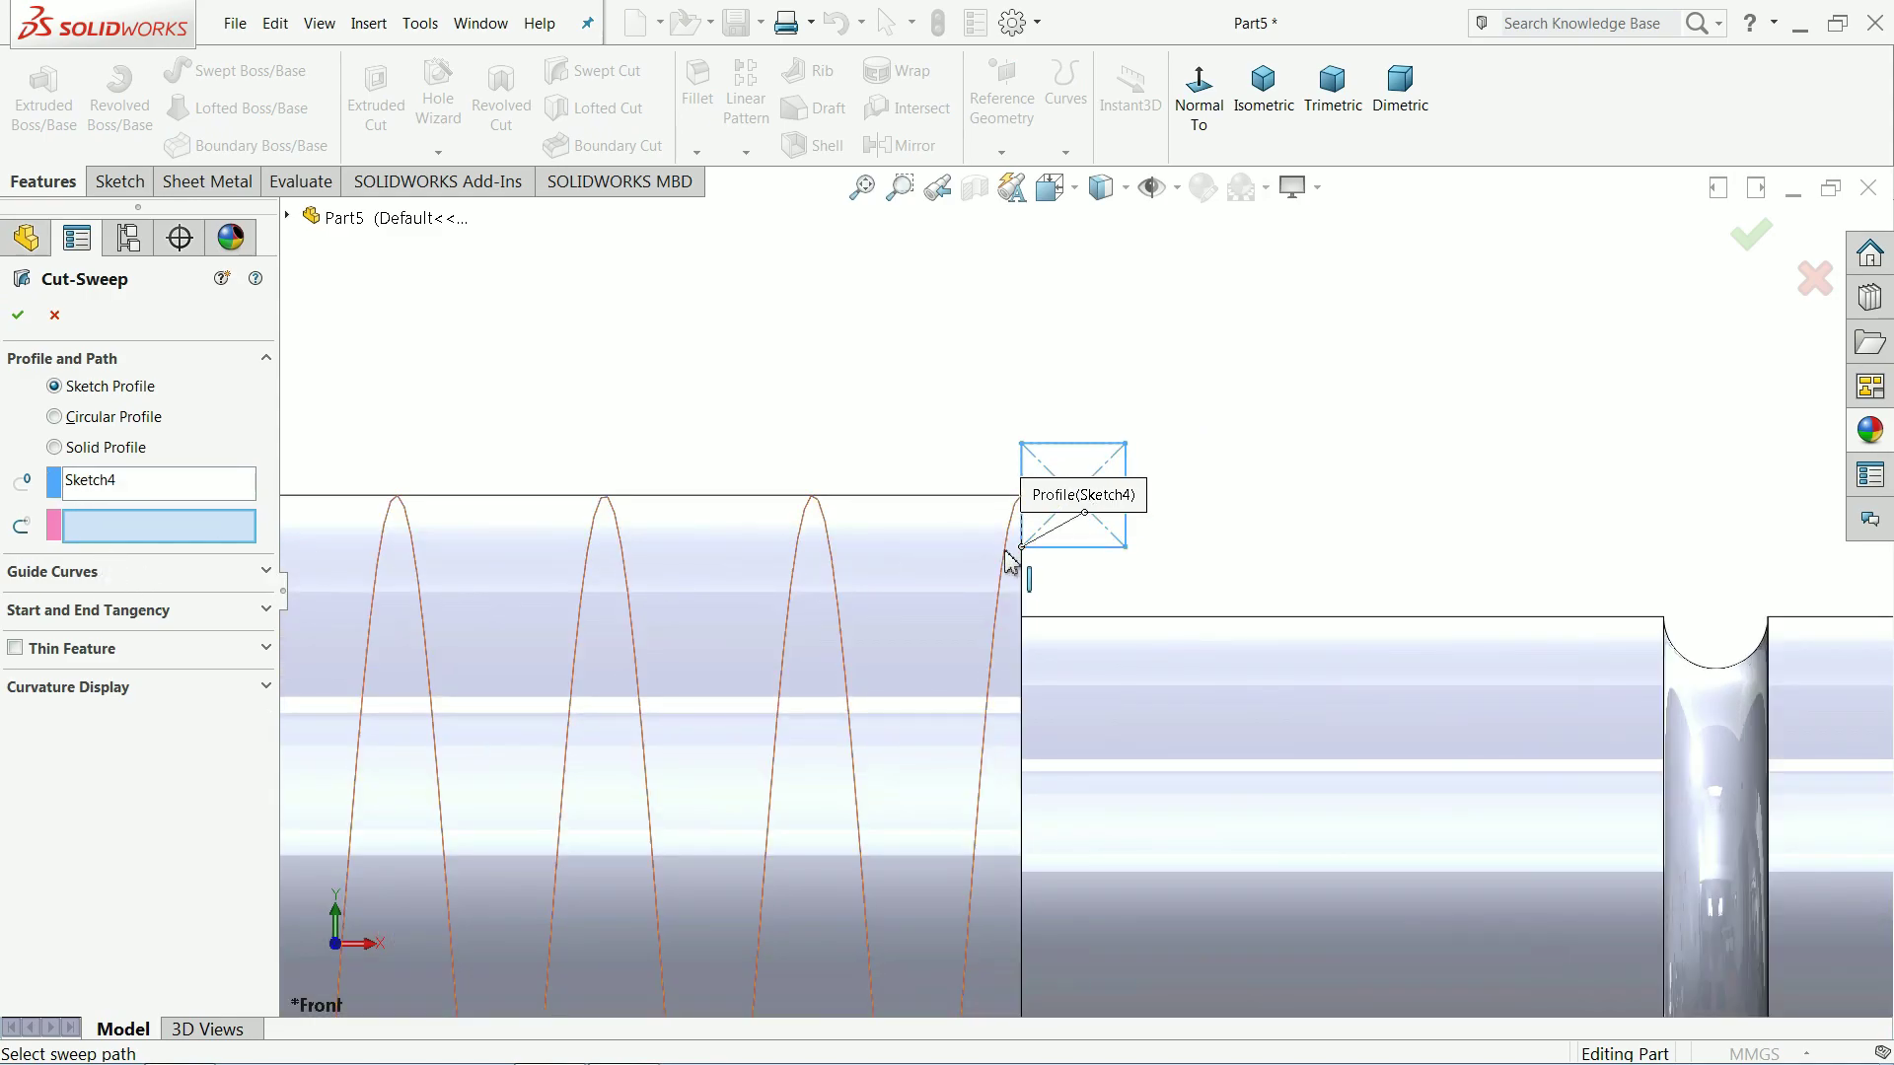
left_click(1007, 555)
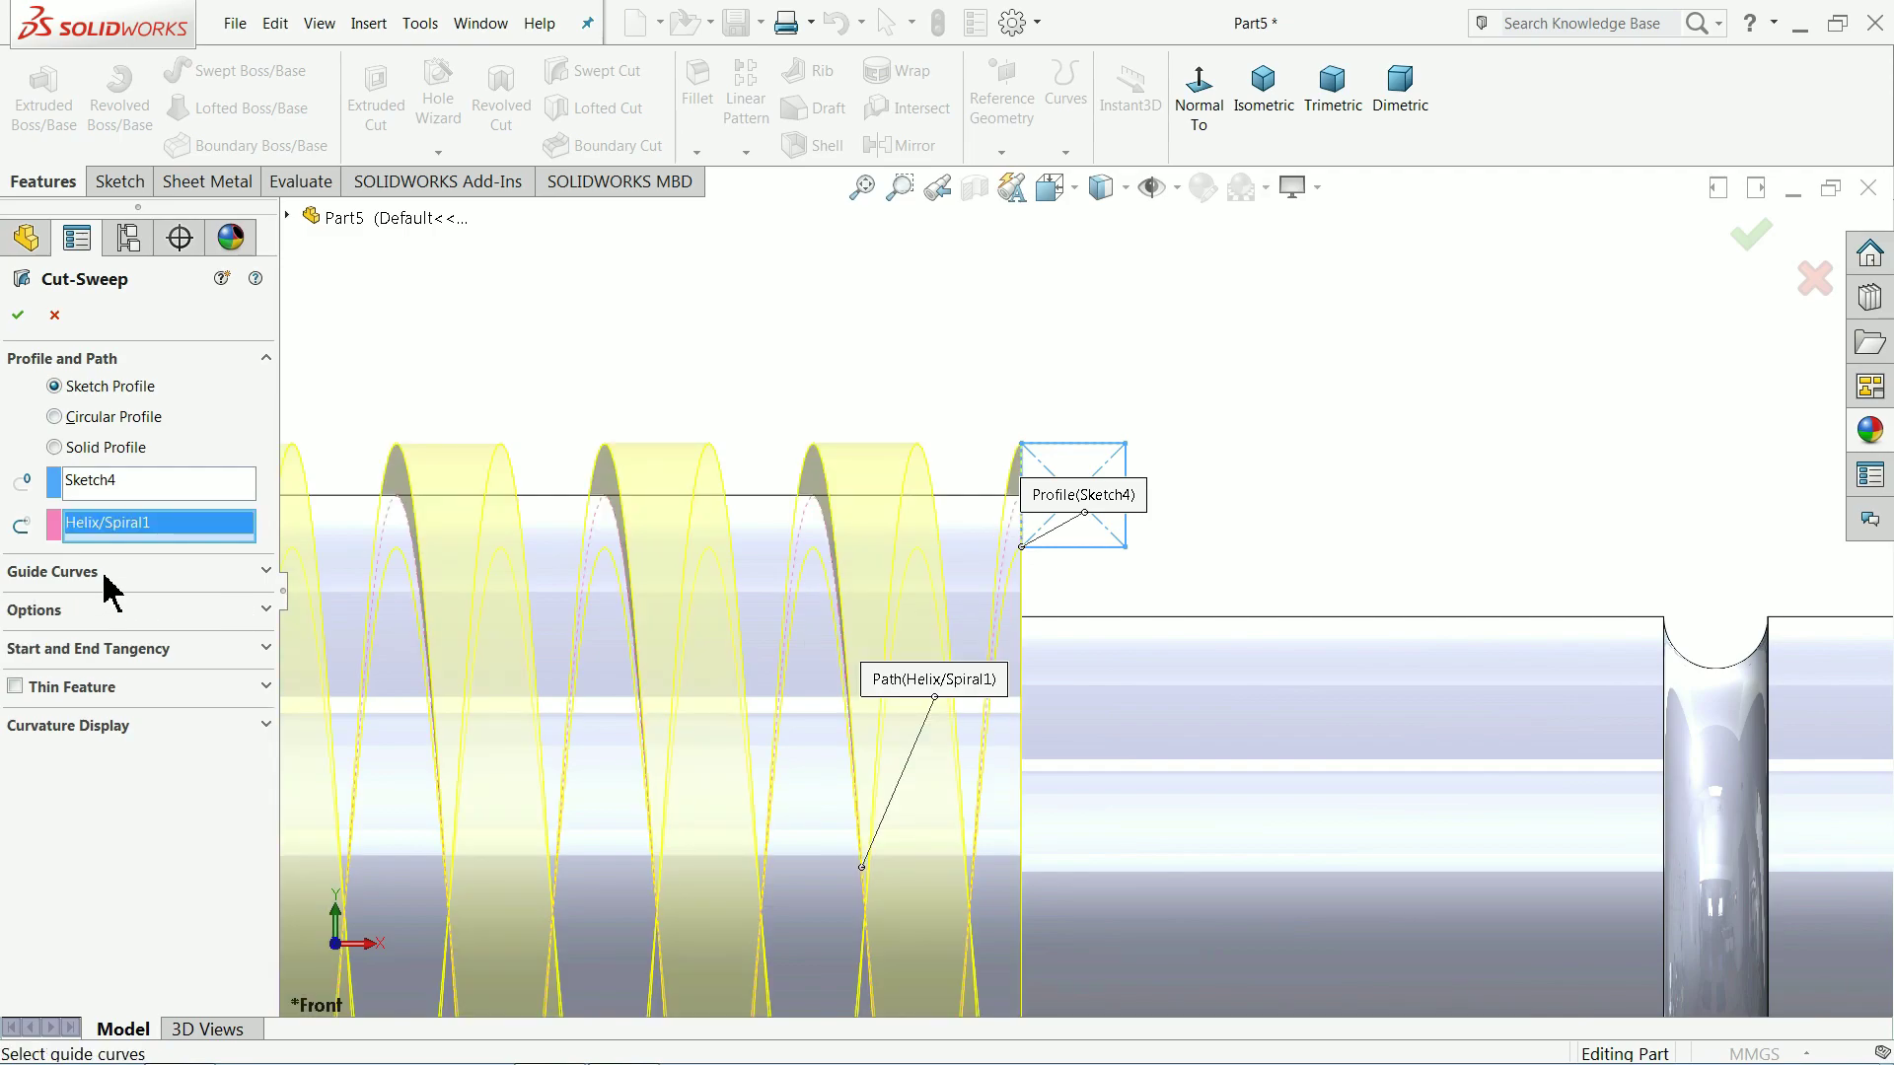
scroll(825, 643, "up", 10)
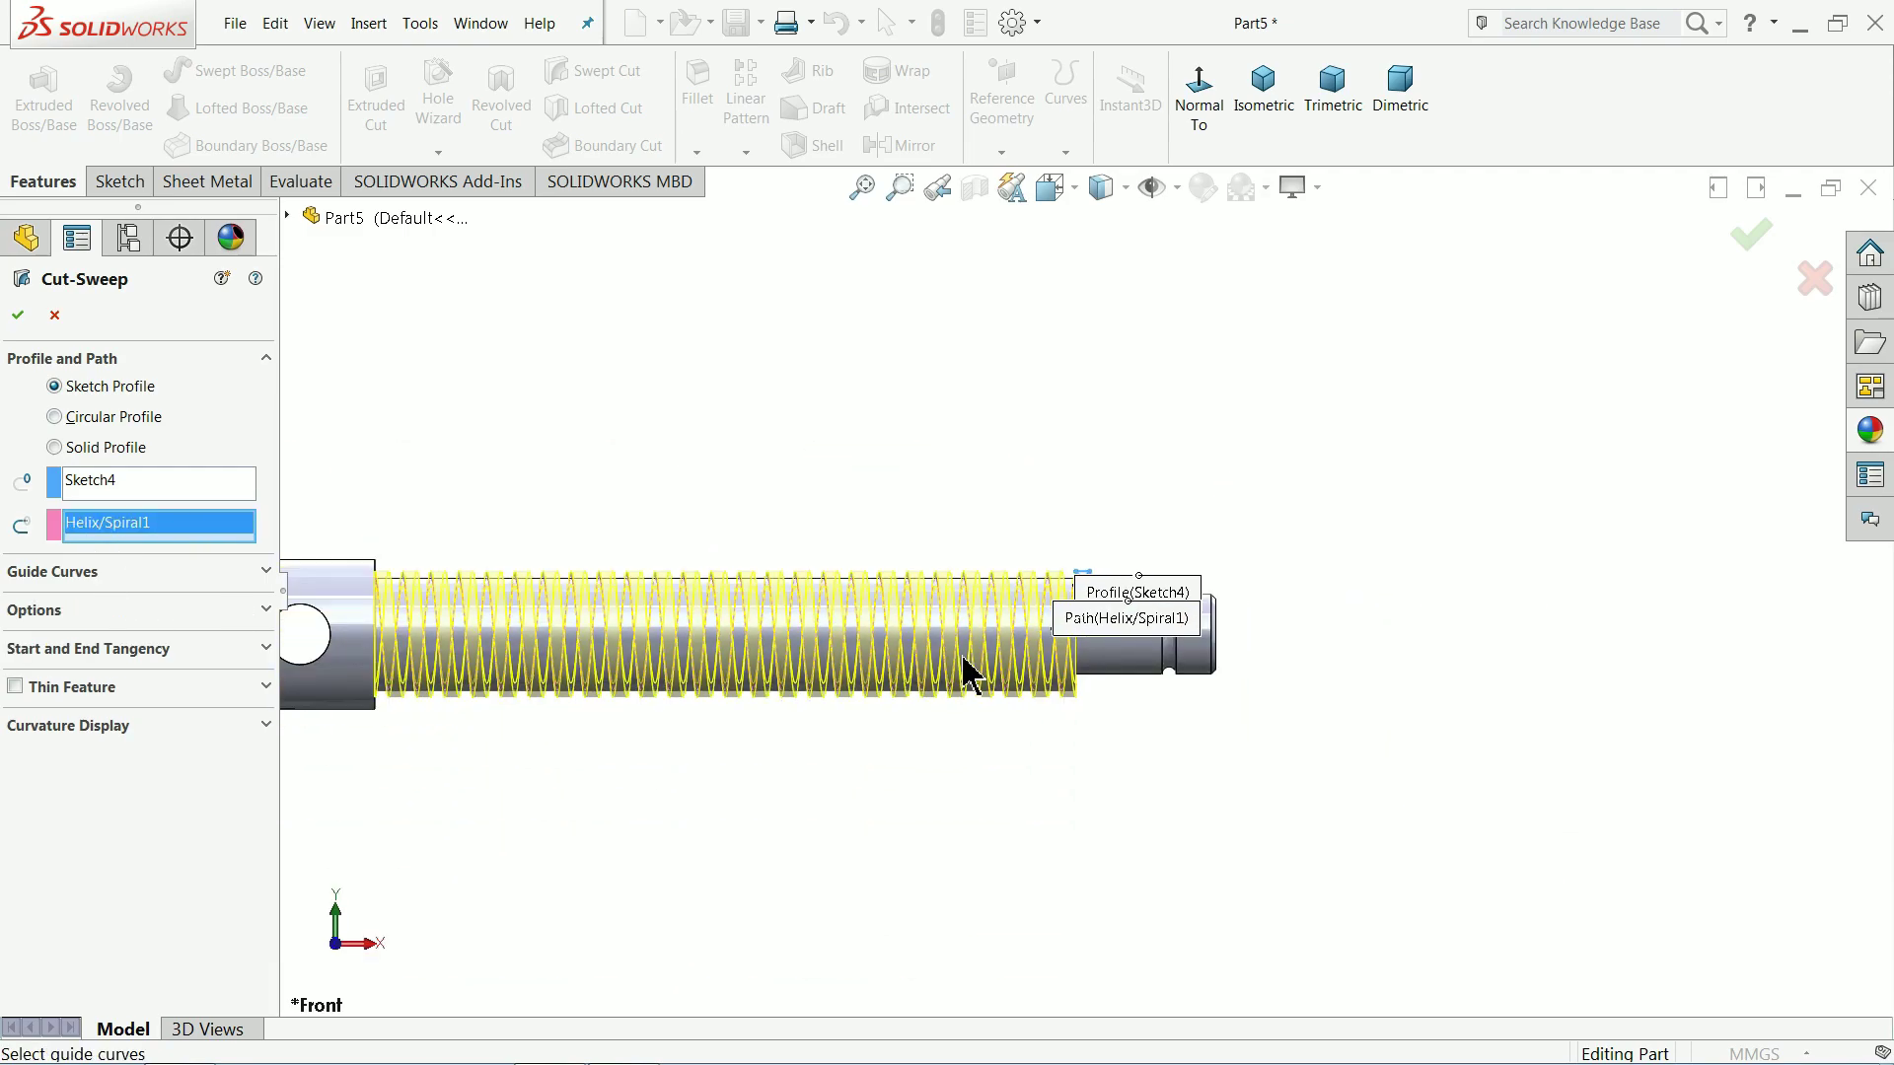
scroll(691, 641, "down", 5)
scroll(1233, 623, "down", 1)
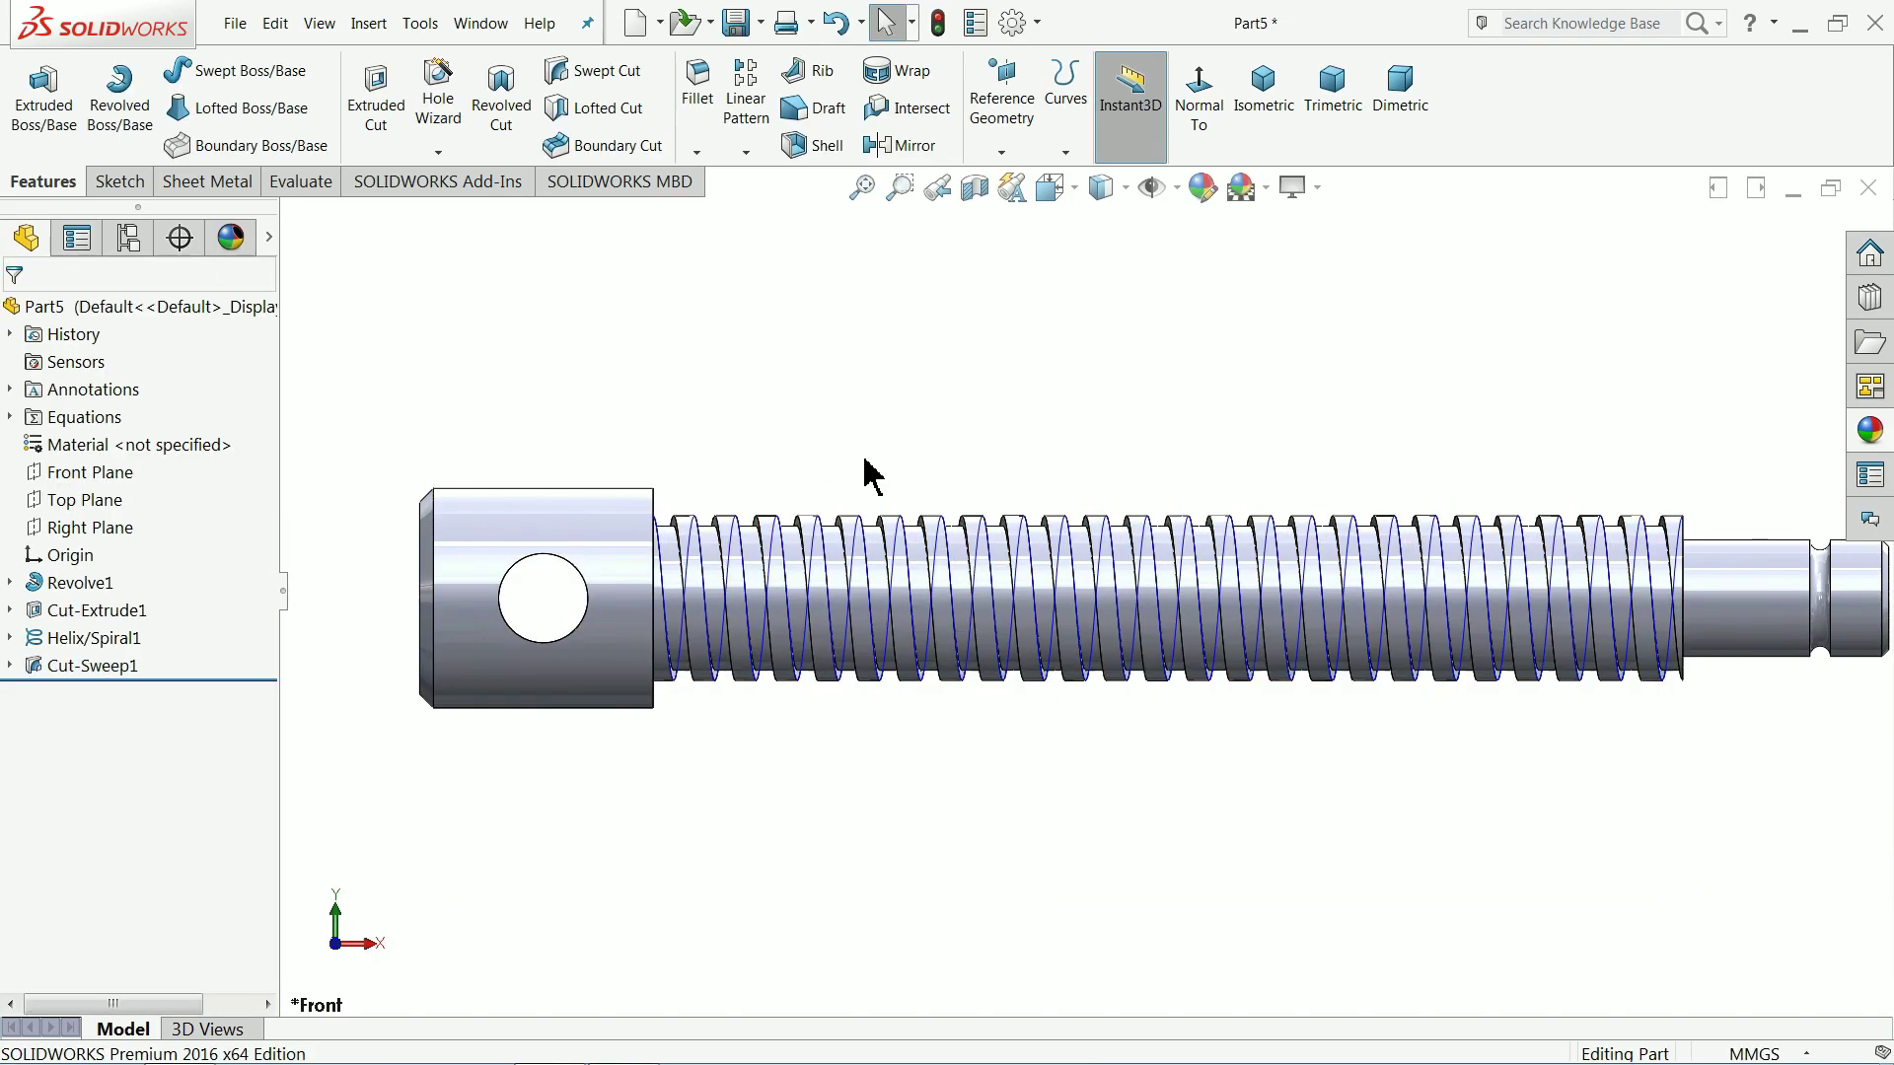
Step: Hide Helix/Spiral1 and orbit to view the threaded screw in 3D
middle_click_drag(873, 476, 750, 523)
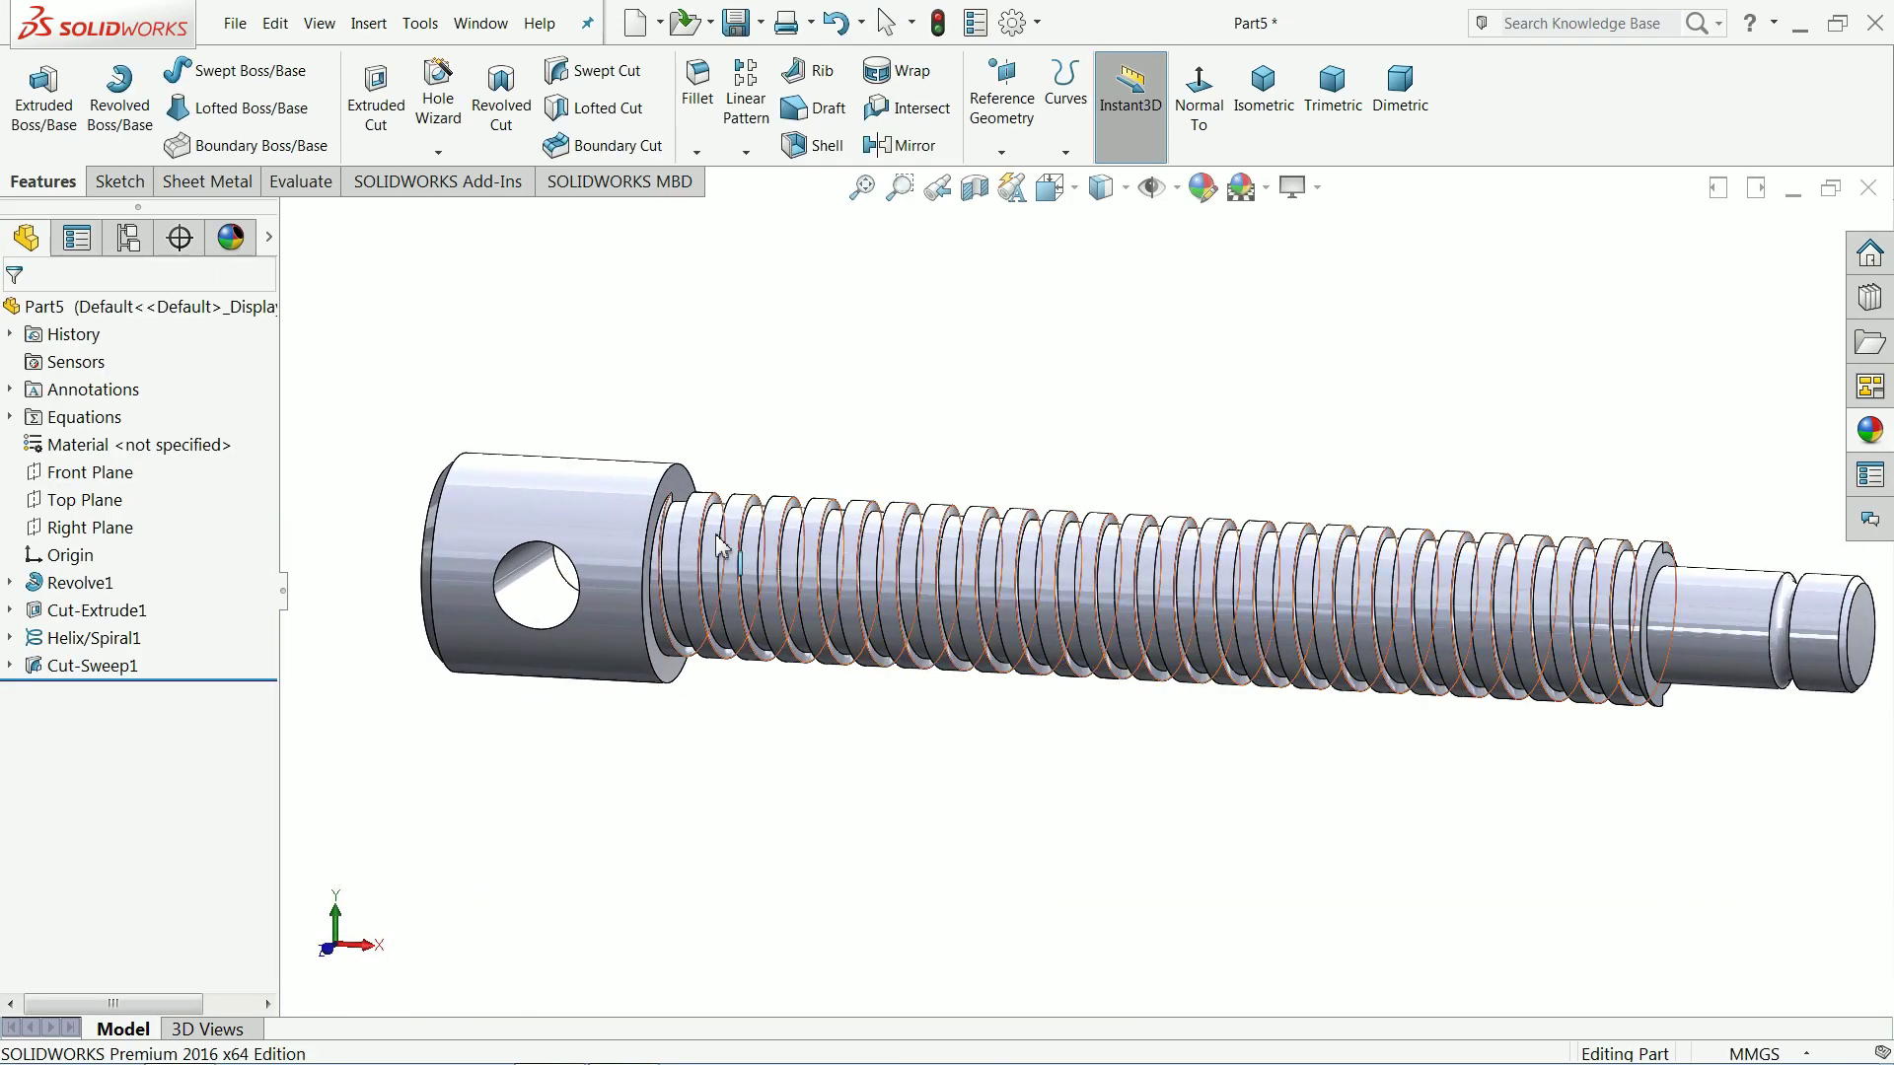
left_click(49, 640)
left_click(45, 609)
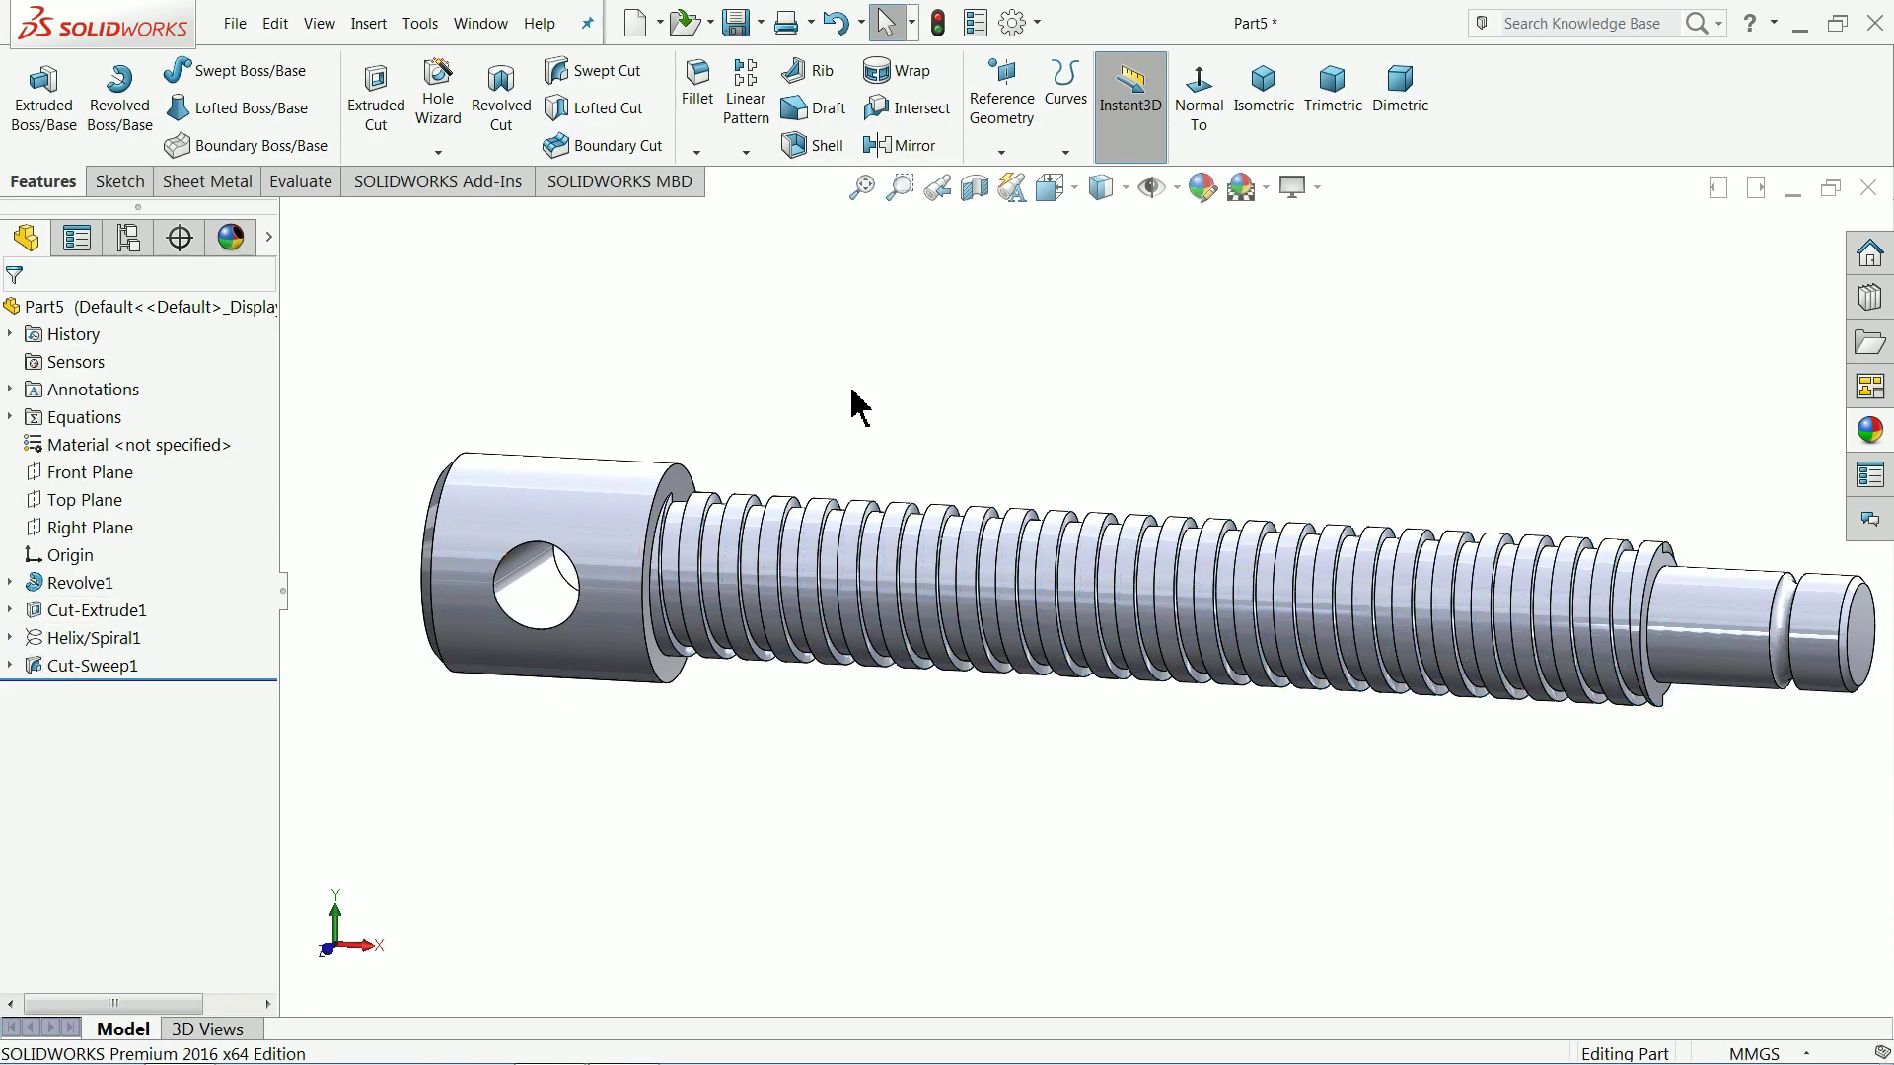
middle_click_drag(937, 473, 926, 554)
key("Escape")
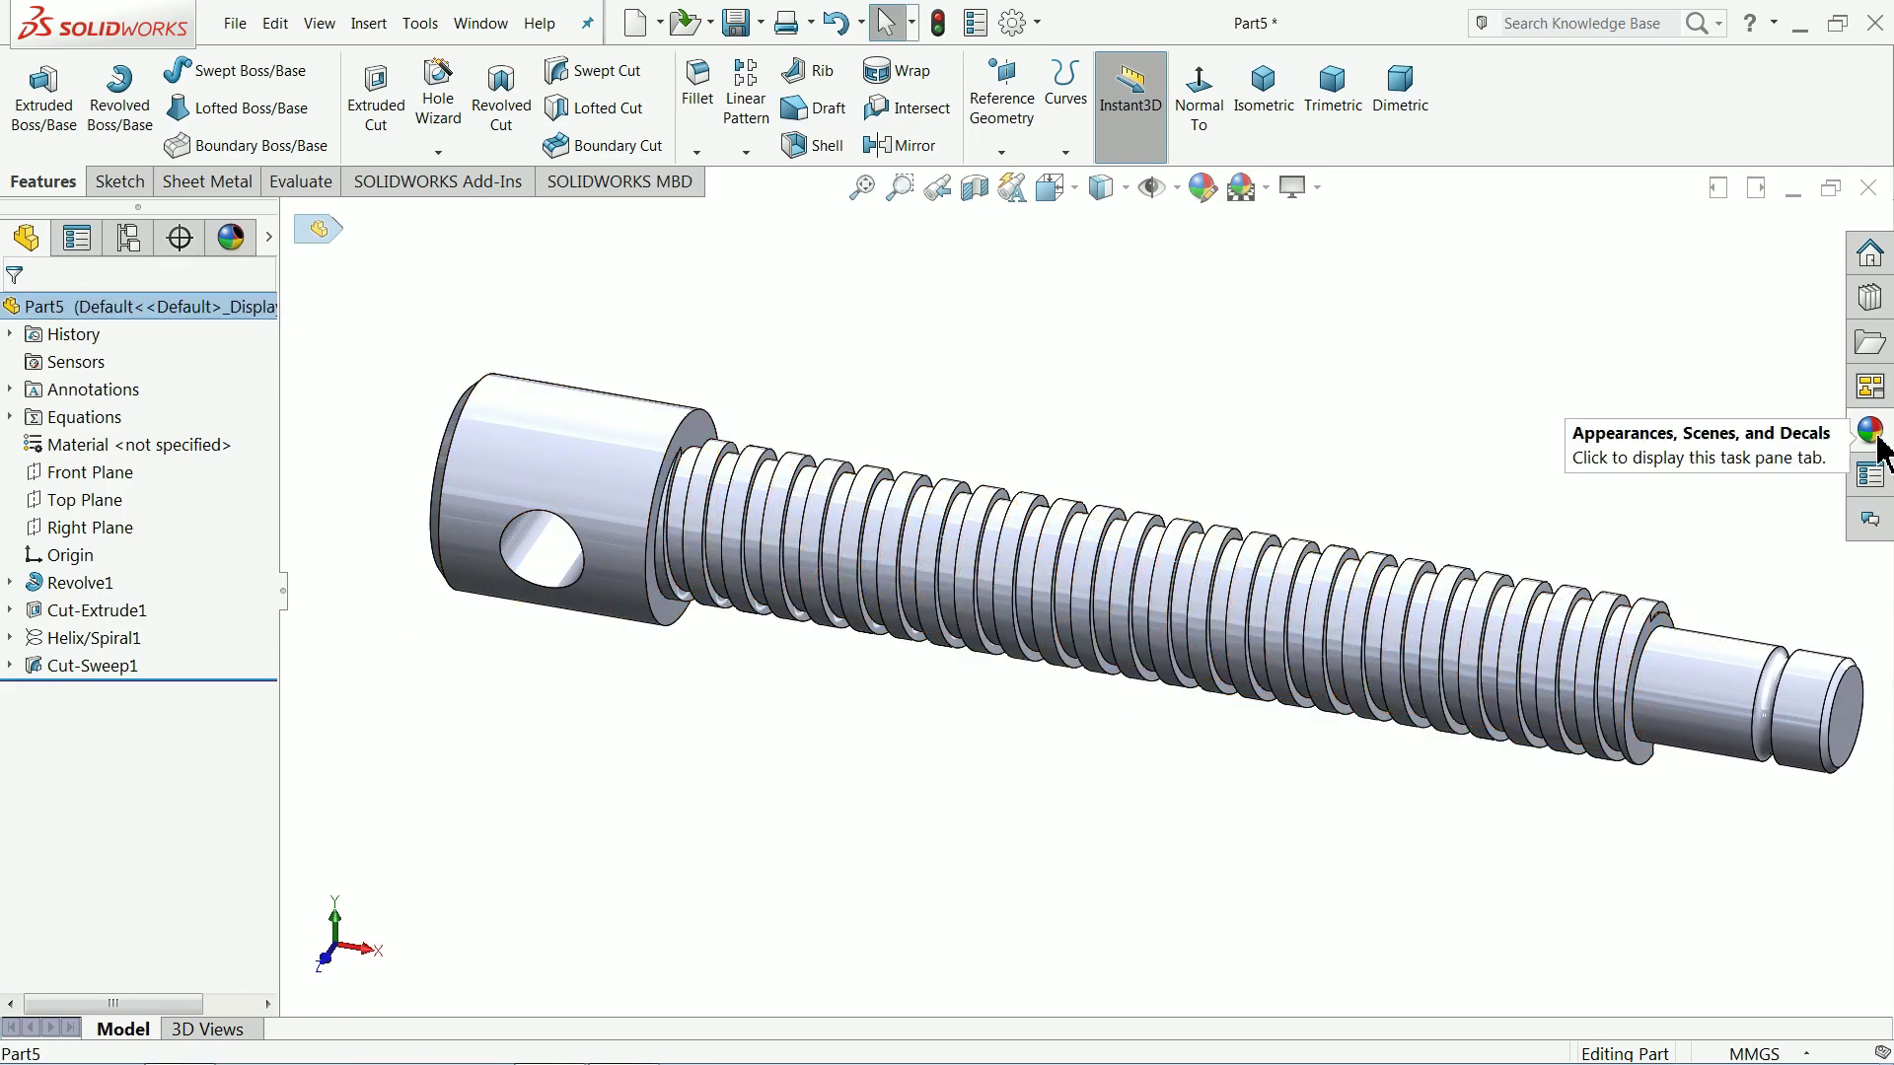
Step: Apply the Metal > Chrome 'chrome plate' appearance to the screw, then bring up Save As
left_click(1870, 431)
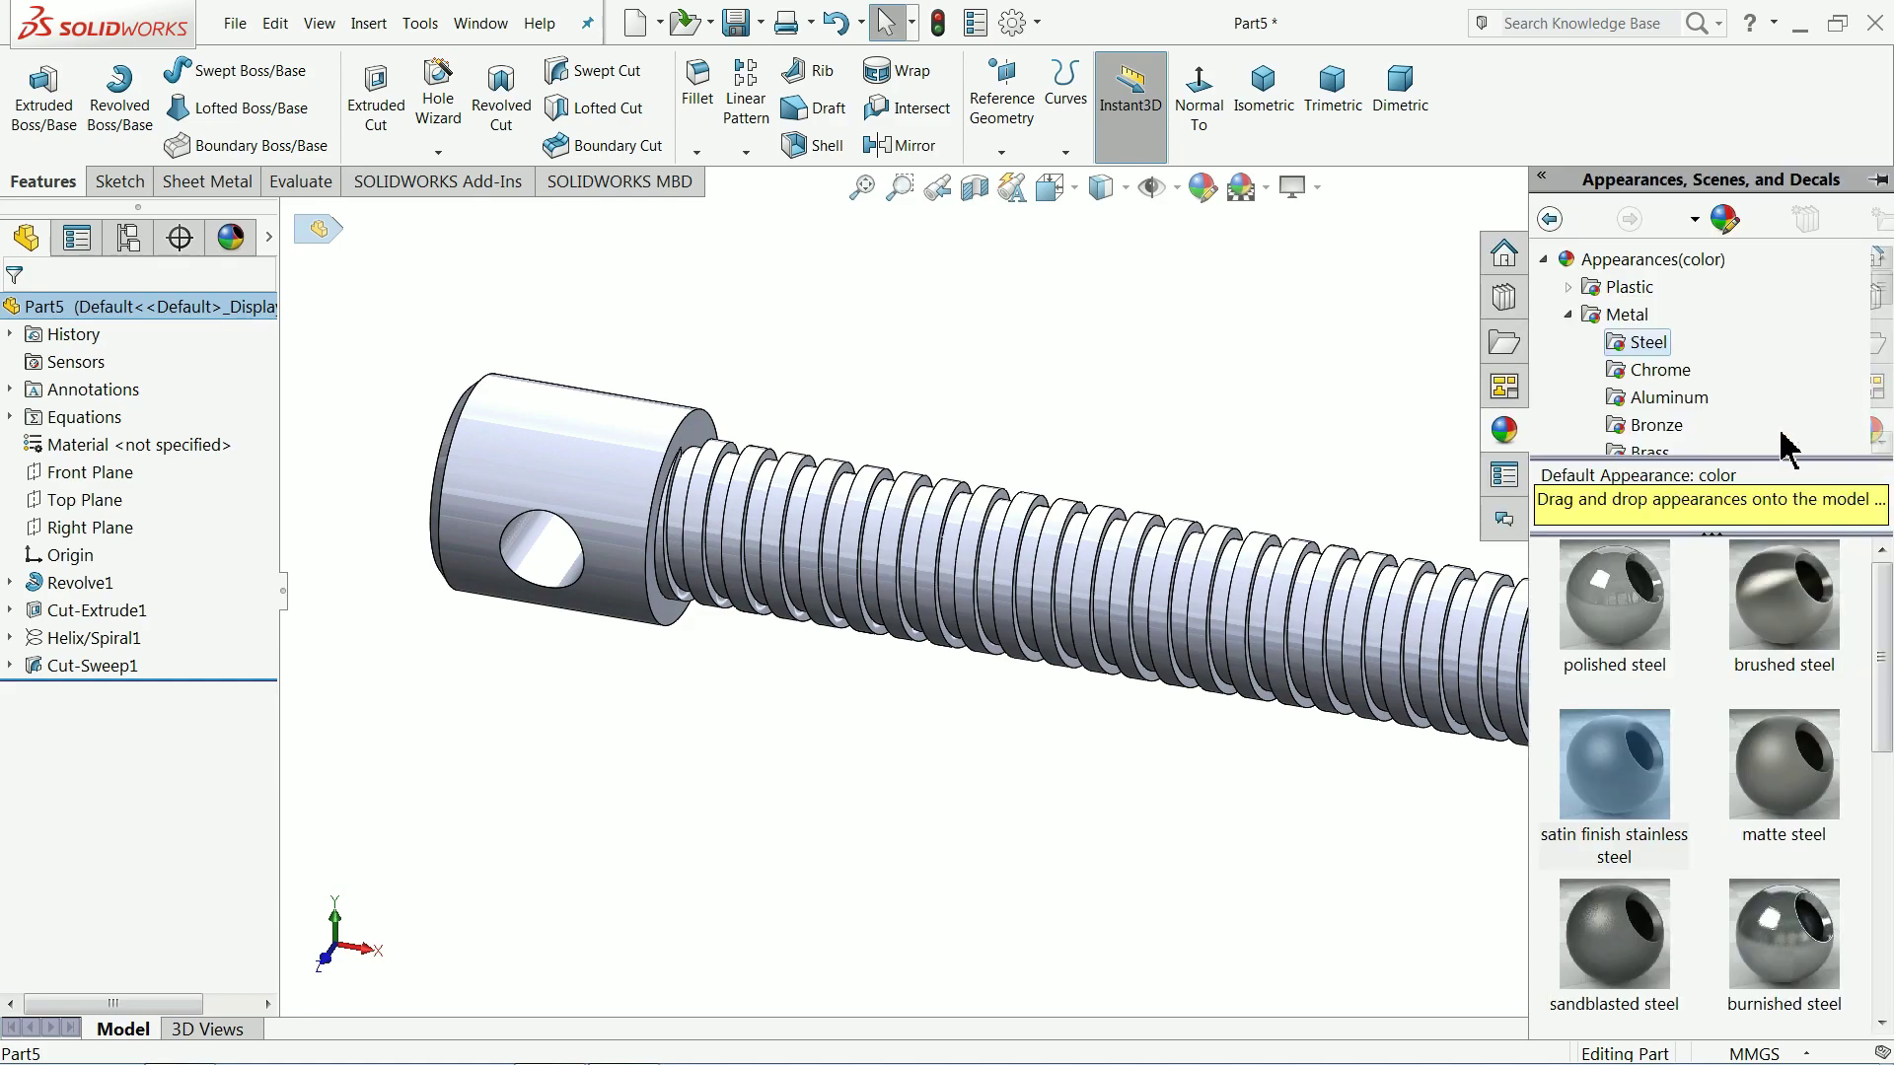
left_click(1649, 372)
double_click(1618, 602)
left_click(1171, 449)
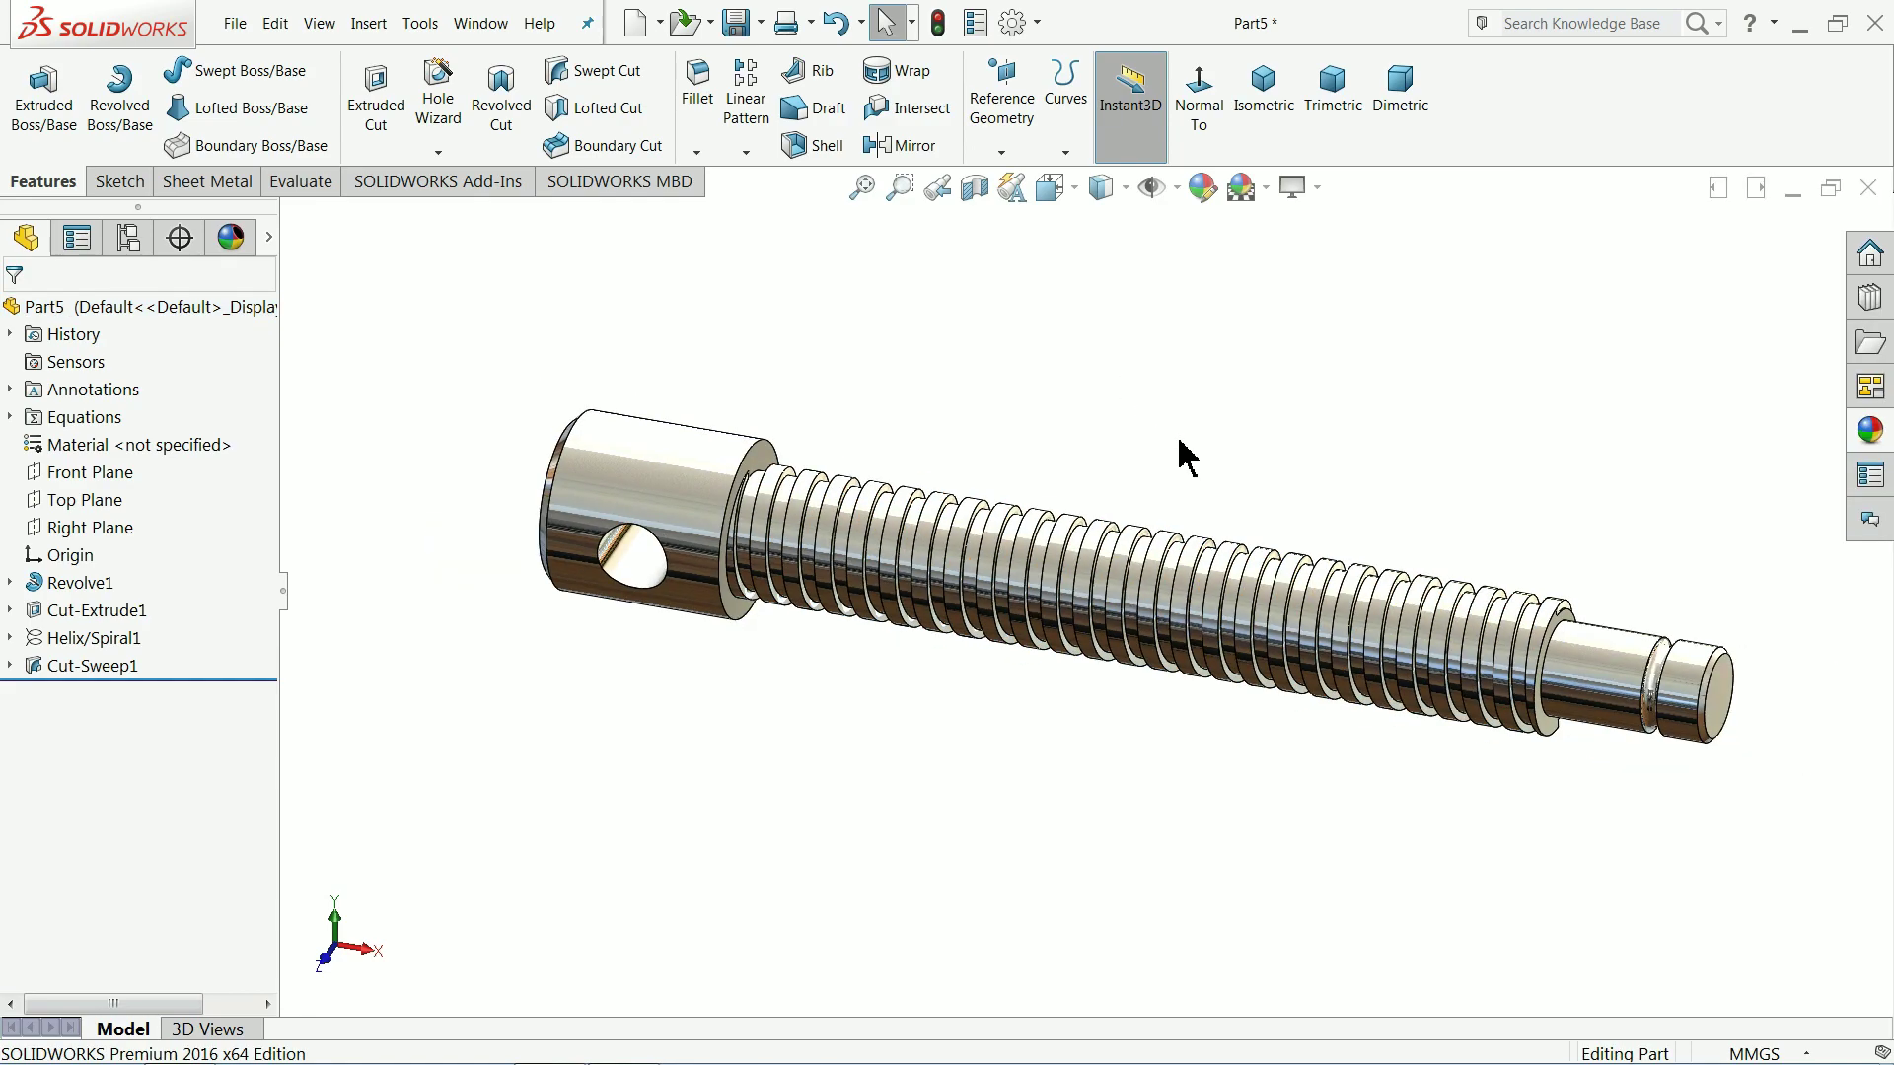
middle_click_drag(1181, 454, 890, 450)
key("Escape")
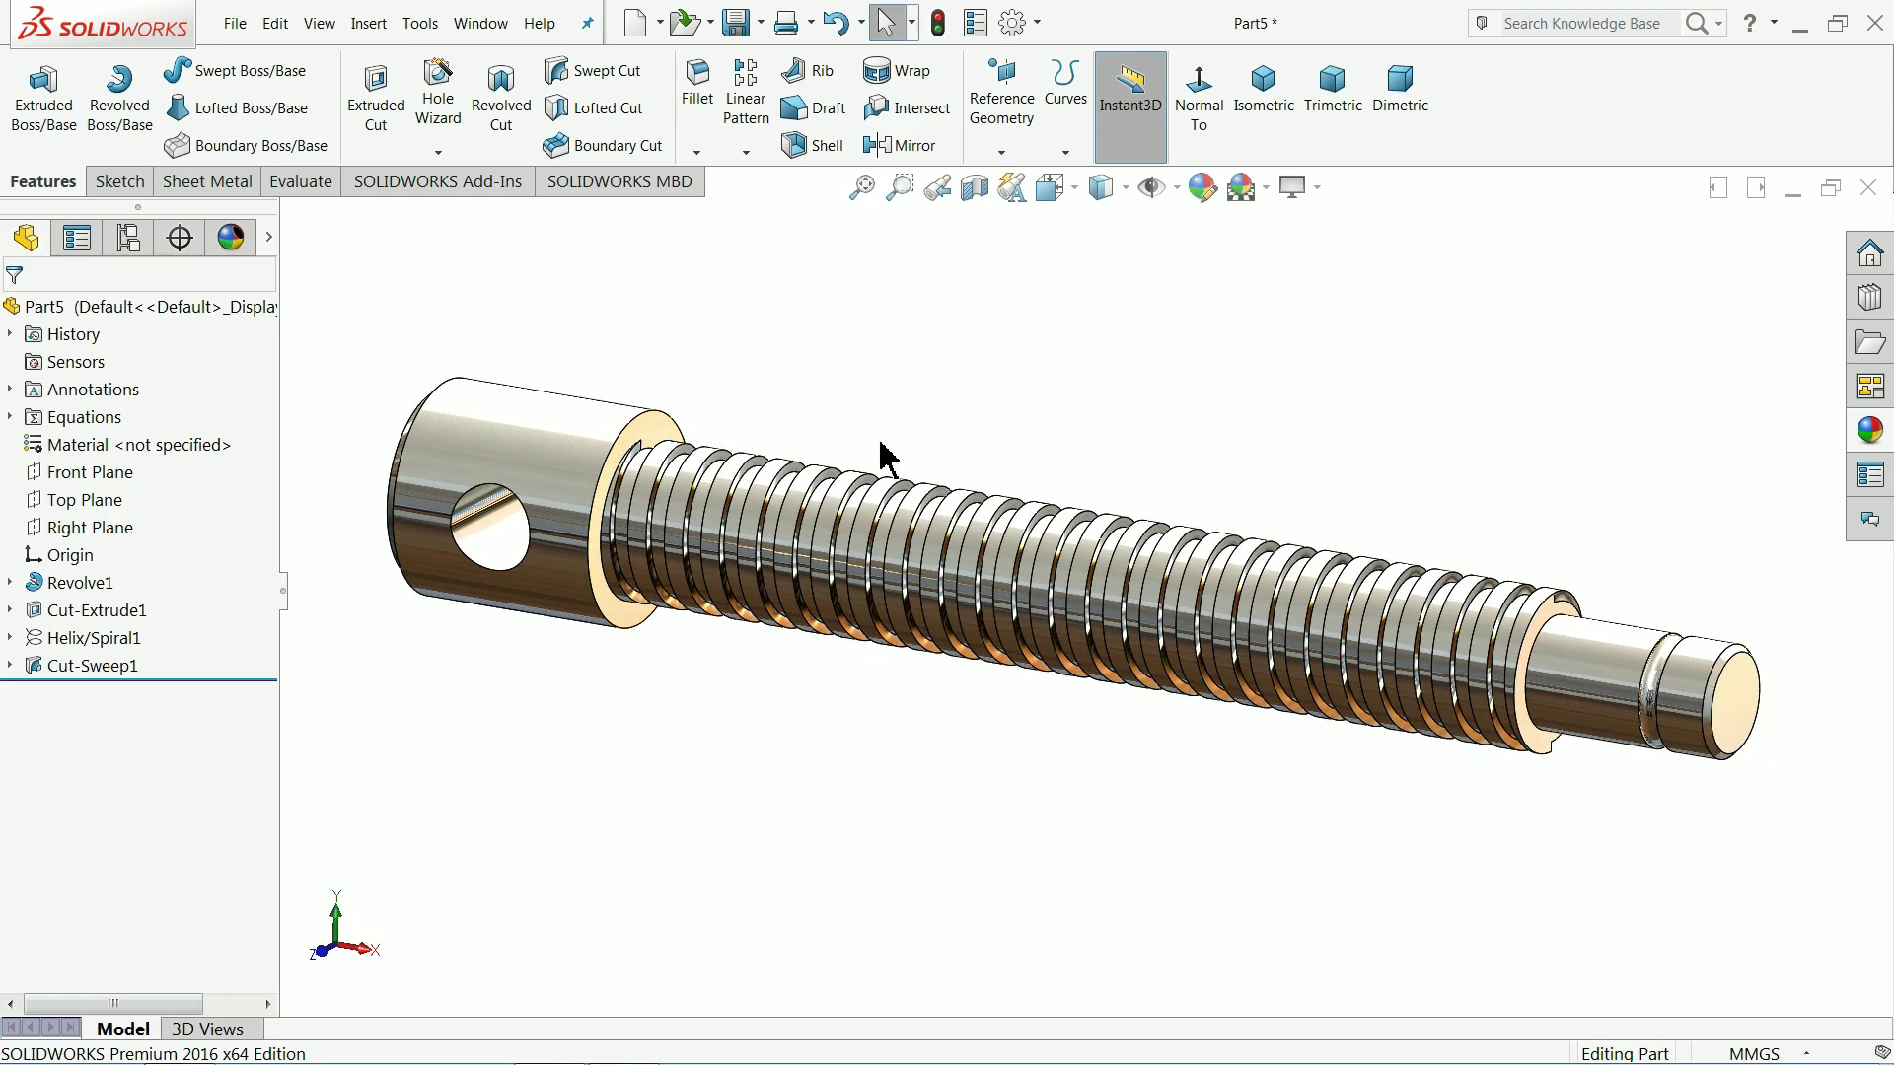
left_click(736, 23)
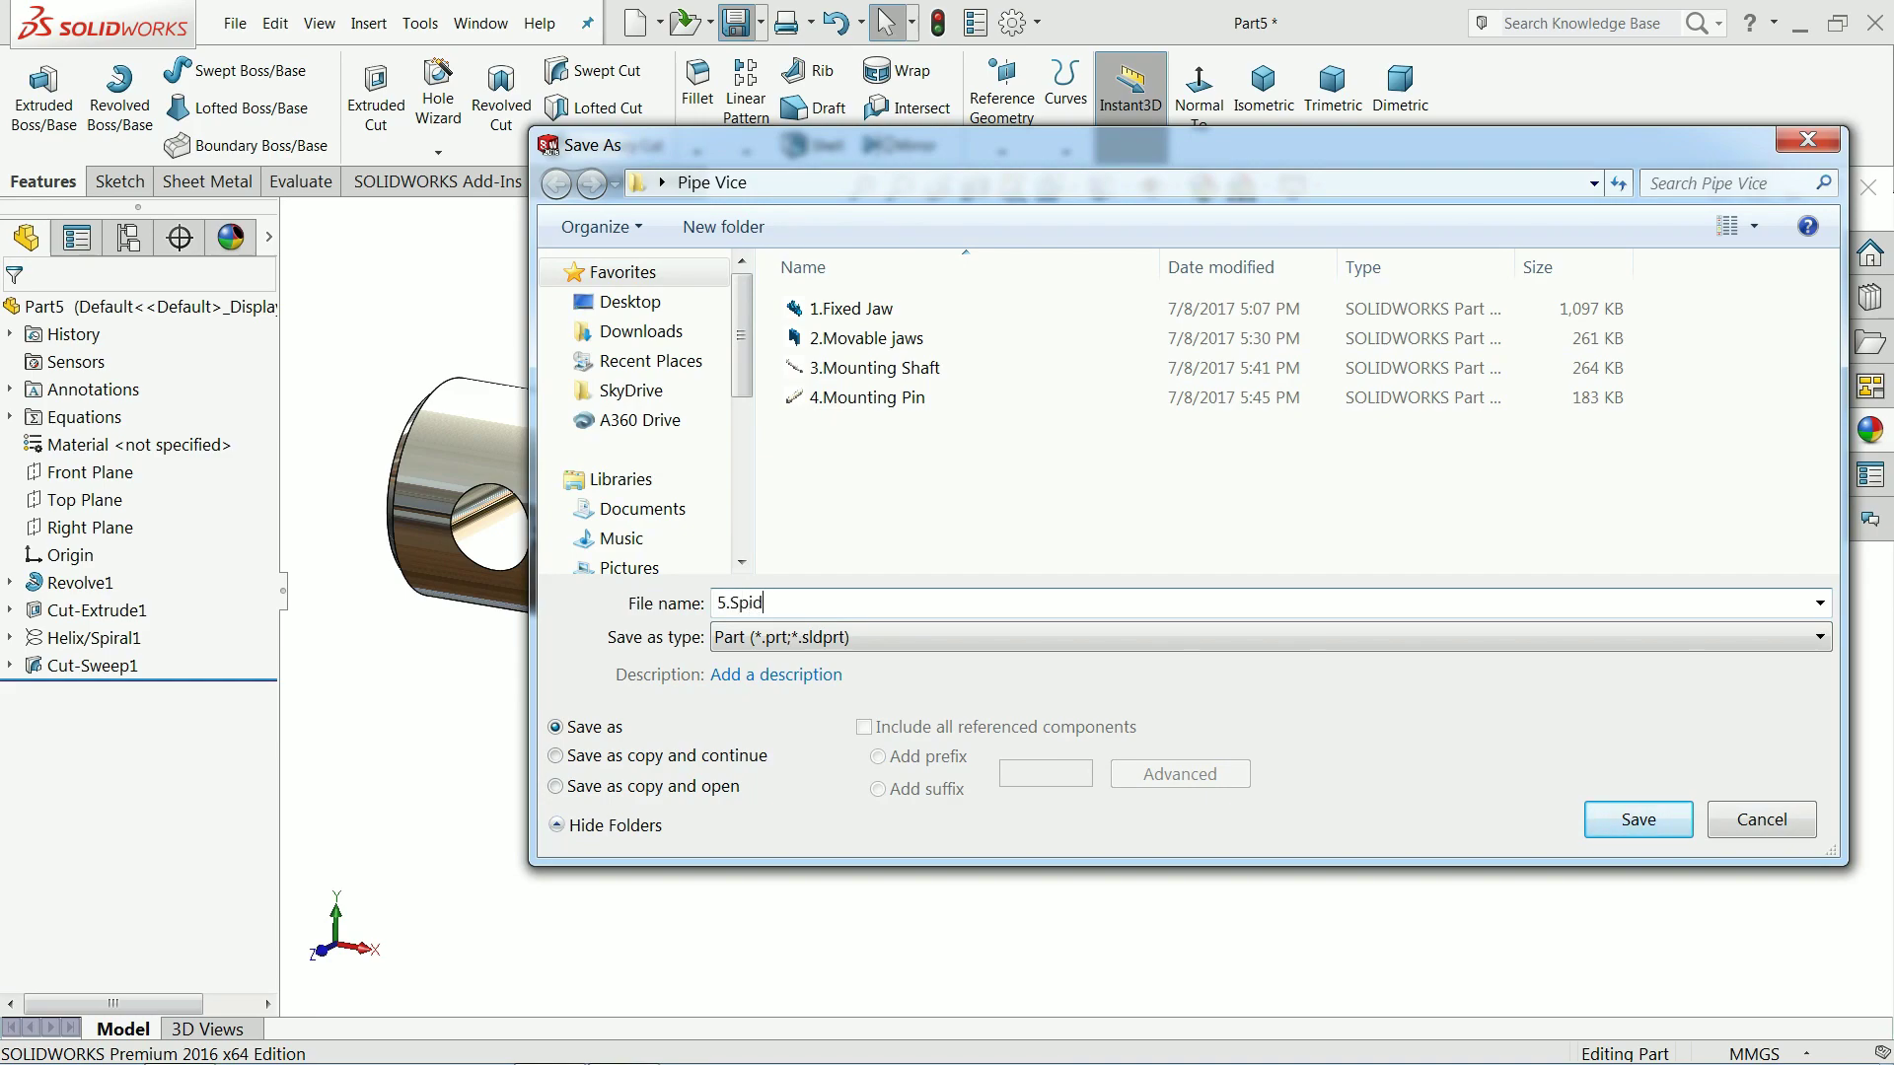
Step: Save the chrome screw part as '5.Spidle screw' in Pipe Vice, then fit it in view
type("e screw")
left_click(1646, 827)
middle_click_drag(987, 799, 900, 714)
scroll(892, 634, "up", 2)
key("f")
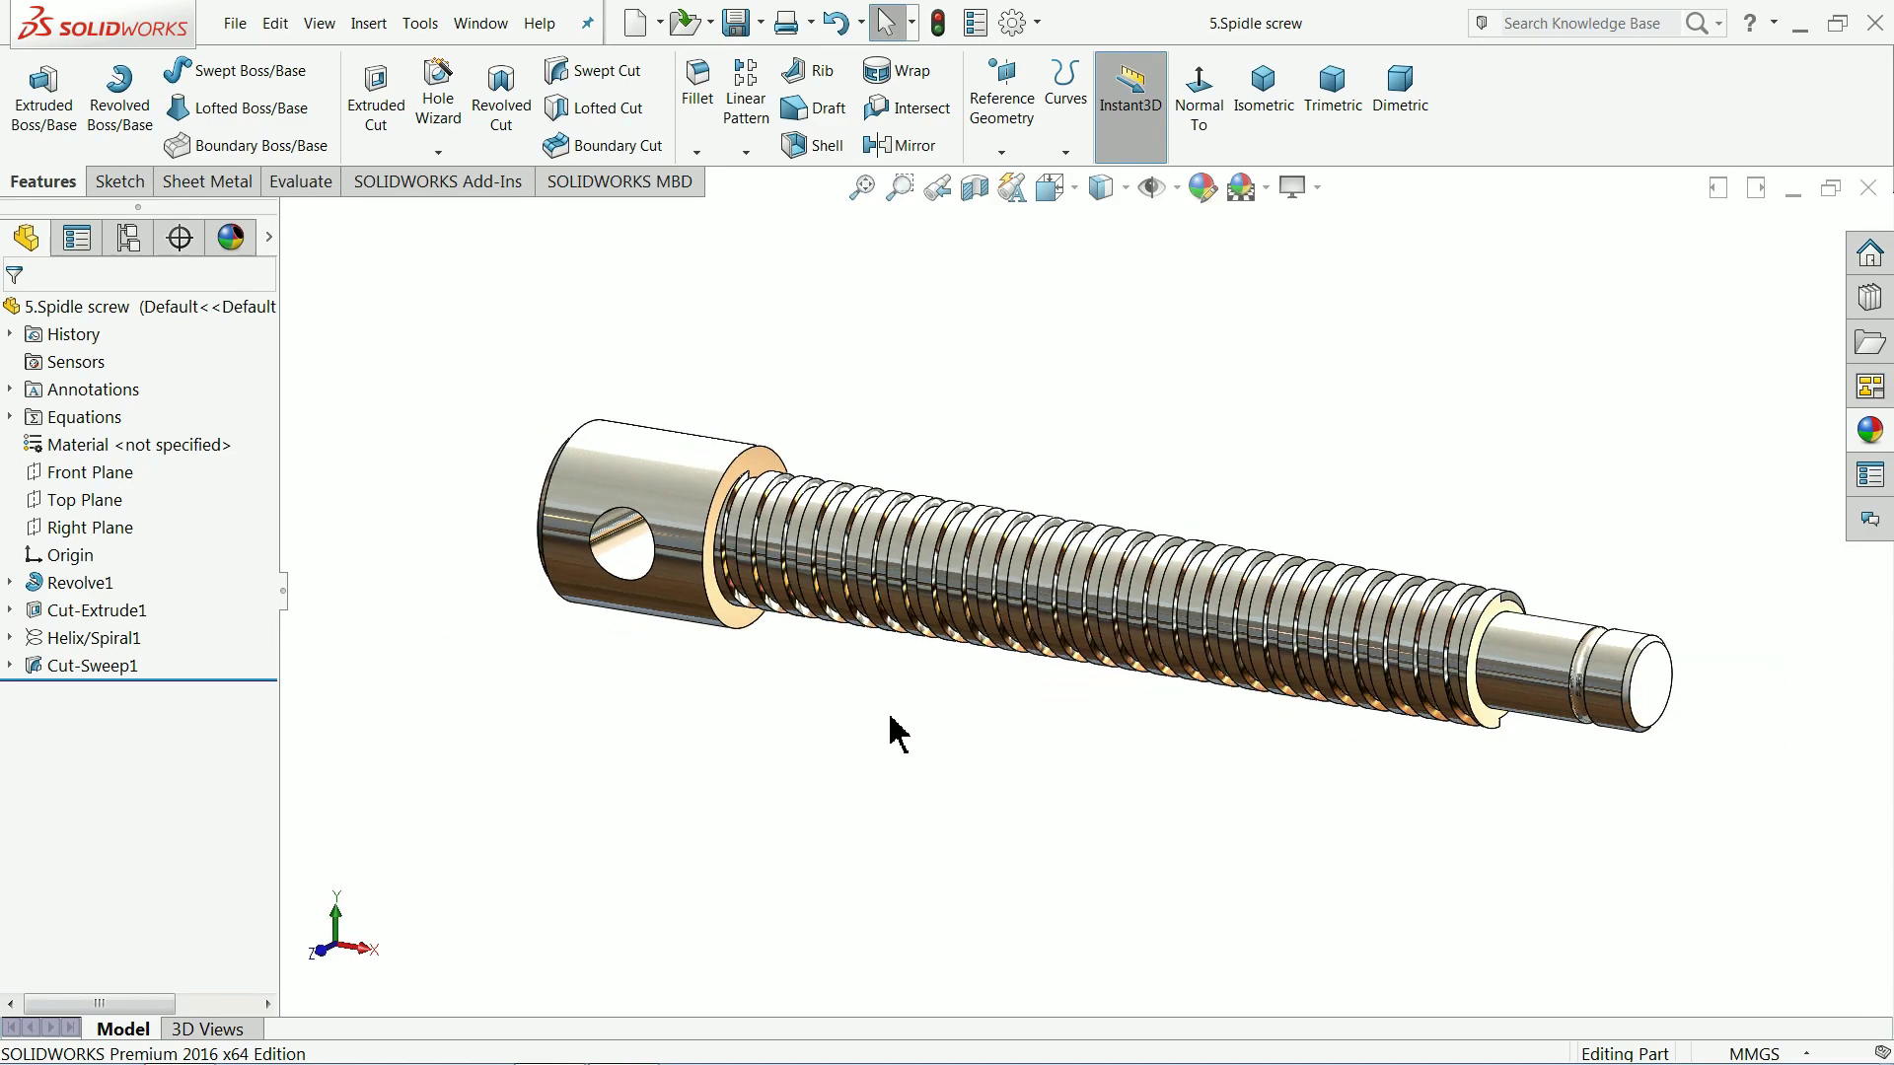